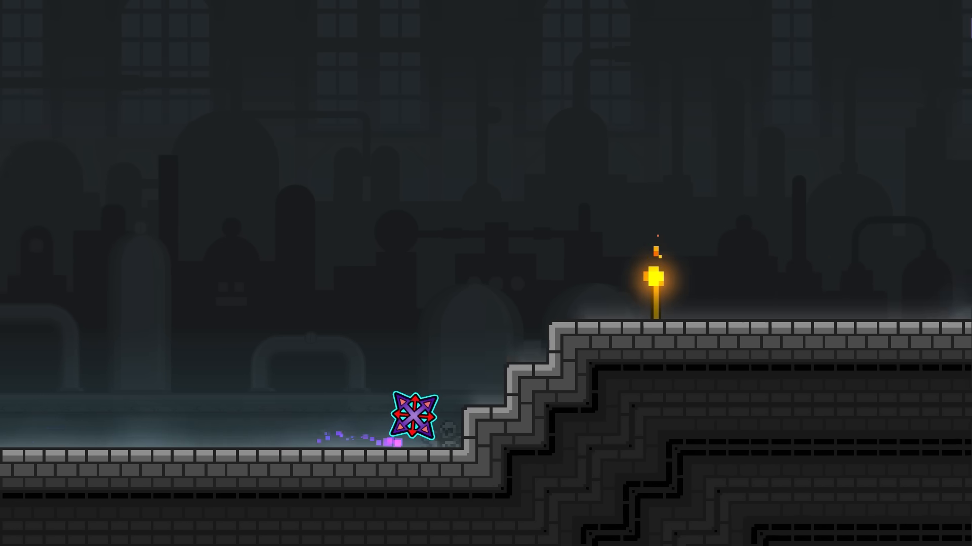
pyautogui.press('space')
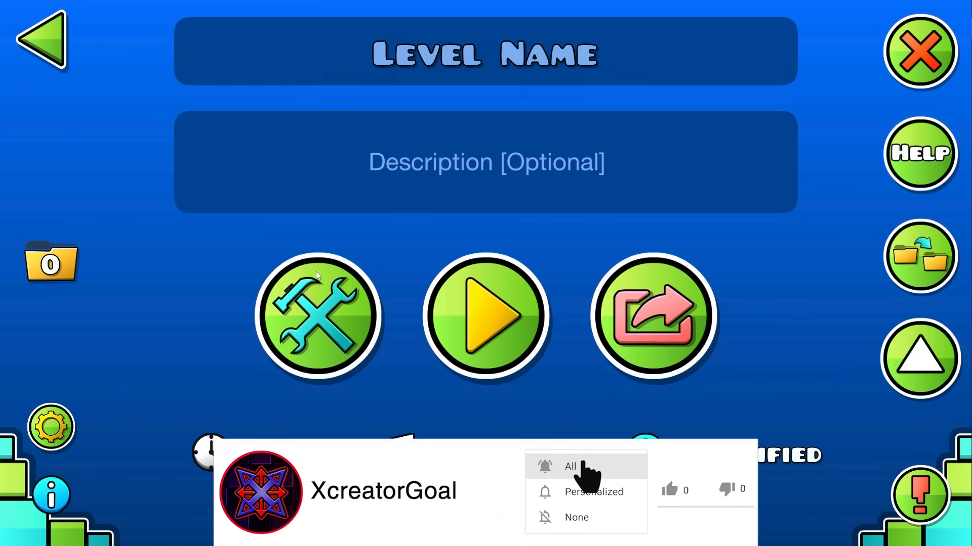
# - Open the level in the editor, show all editor layers and bring up the set of stone brick block pieces
pyautogui.click(321, 314)
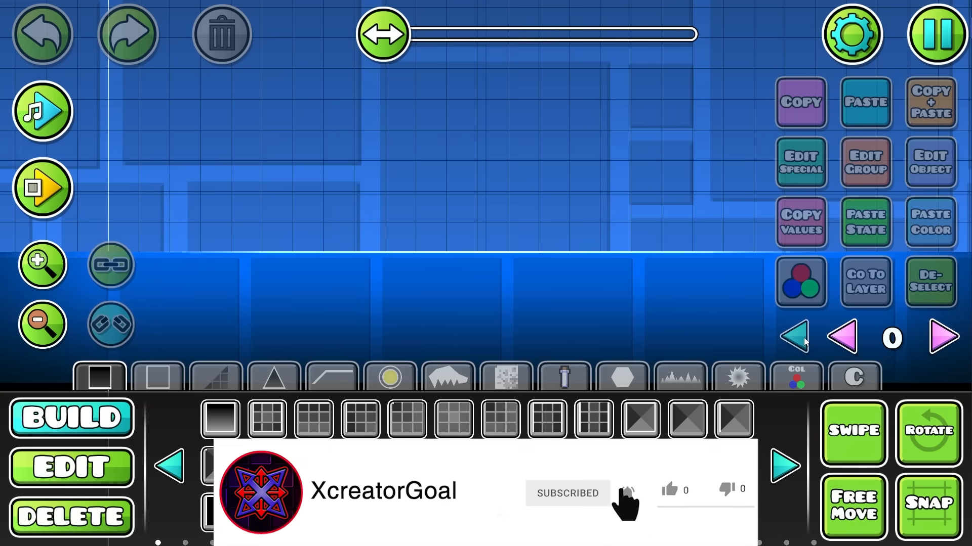
pyautogui.click(796, 337)
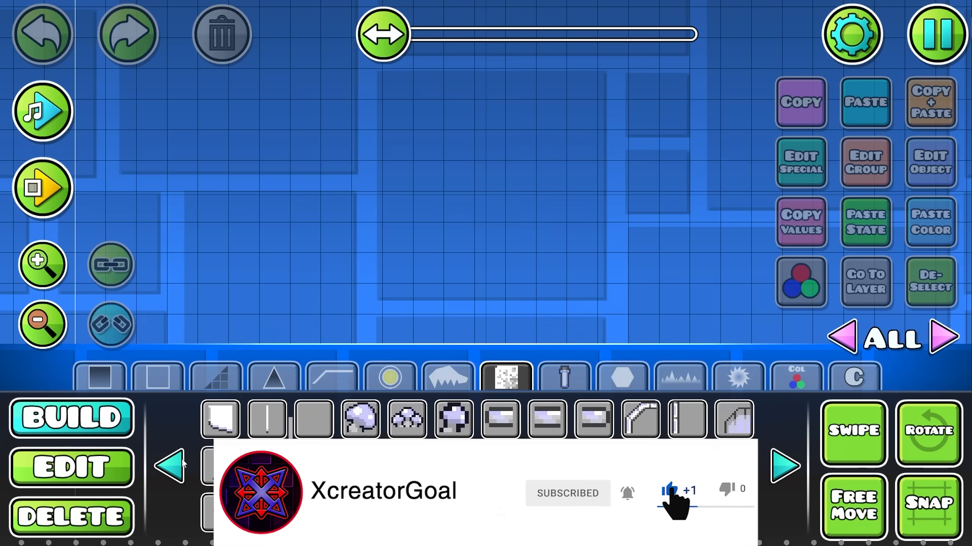
pyautogui.click(181, 461)
pyautogui.scroll(2, 475, 274)
pyautogui.click(180, 458)
pyautogui.click(180, 461)
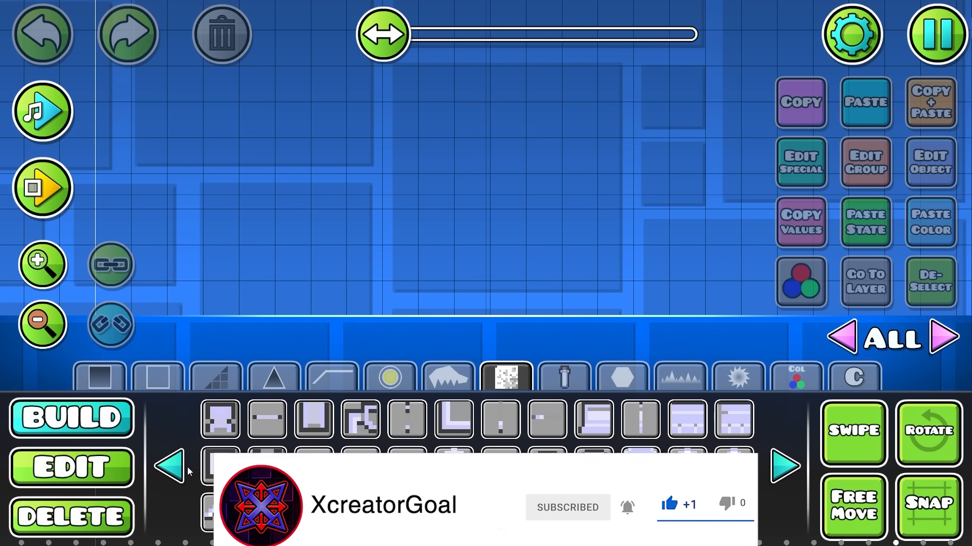
pyautogui.click(186, 467)
pyautogui.click(186, 467)
pyautogui.click(187, 466)
pyautogui.click(186, 467)
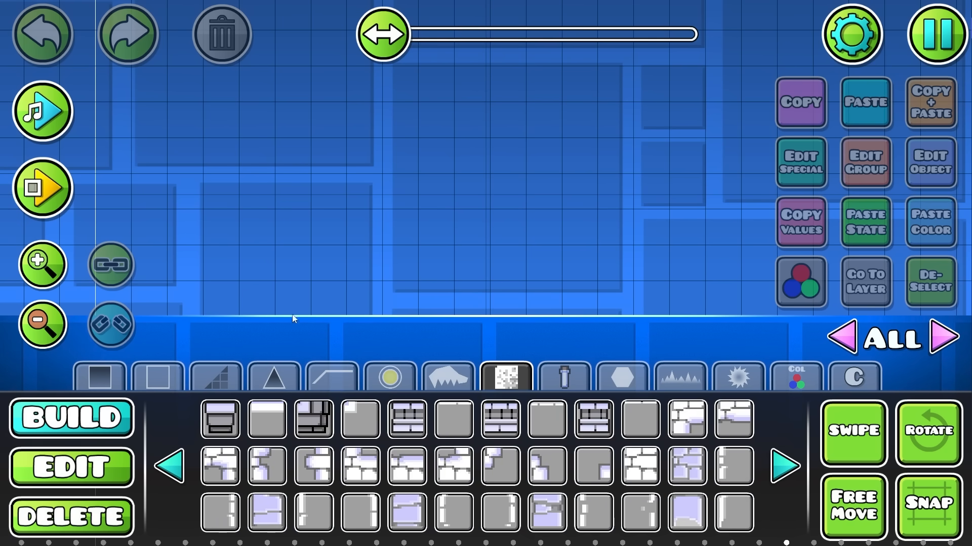
# - Build a narrow column of brick edge pieces rising from the ground, capped with a brick corner block
pyautogui.moveTo(293, 316); pyautogui.dragTo(357, 289)
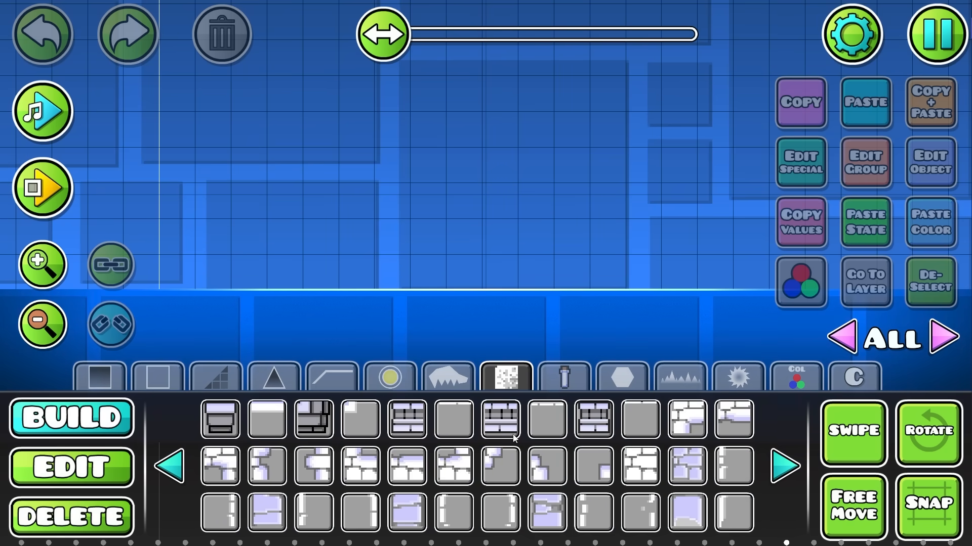
pyautogui.click(687, 419)
pyautogui.click(283, 472)
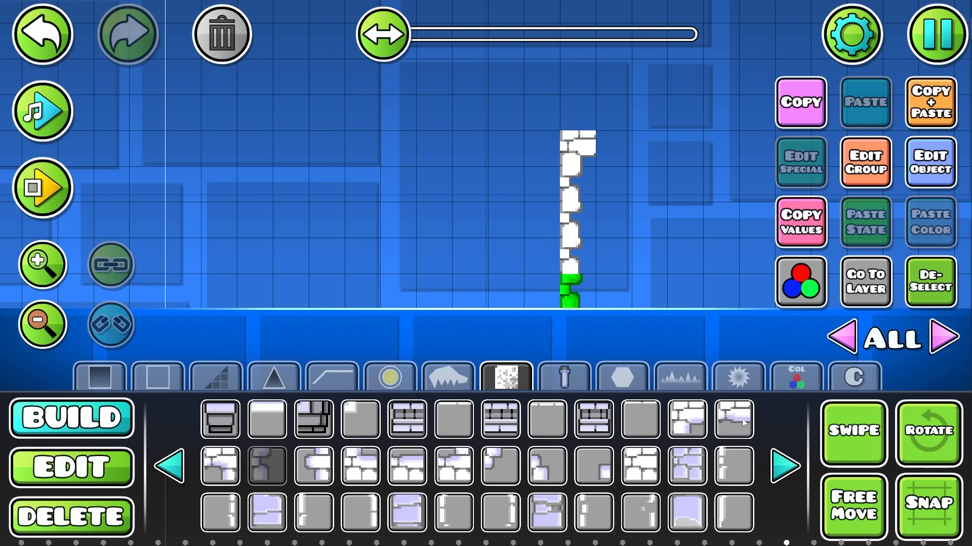
pyautogui.click(326, 460)
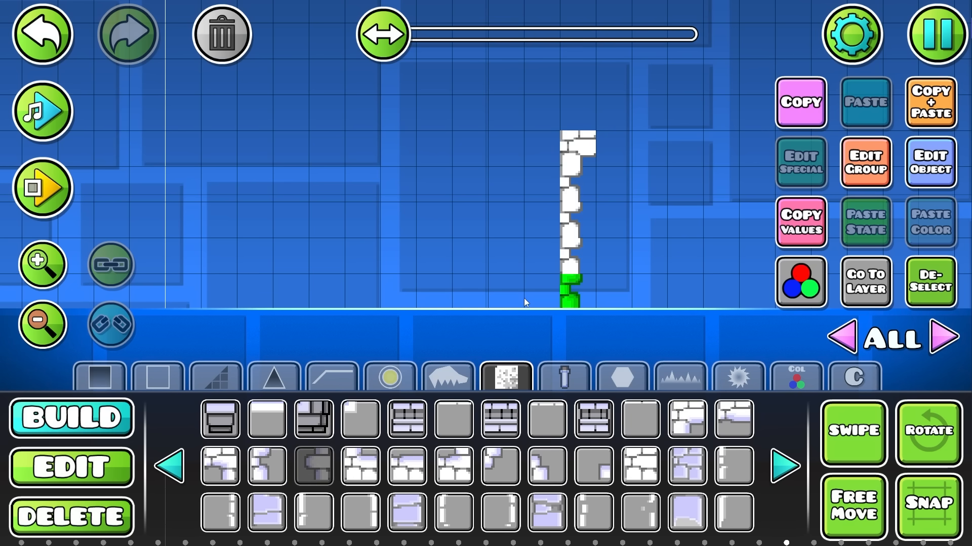
pyautogui.click(390, 377)
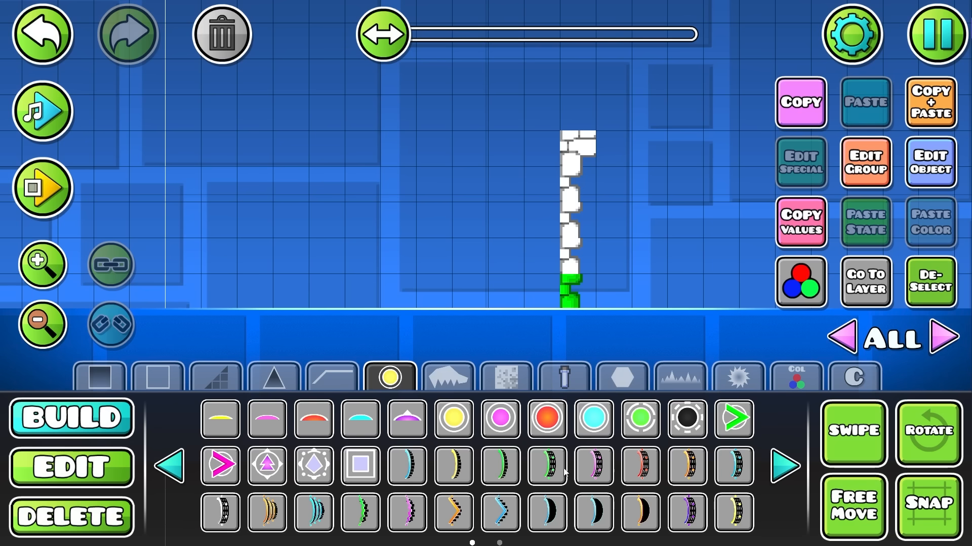
pyautogui.click(592, 452)
pyautogui.click(389, 252)
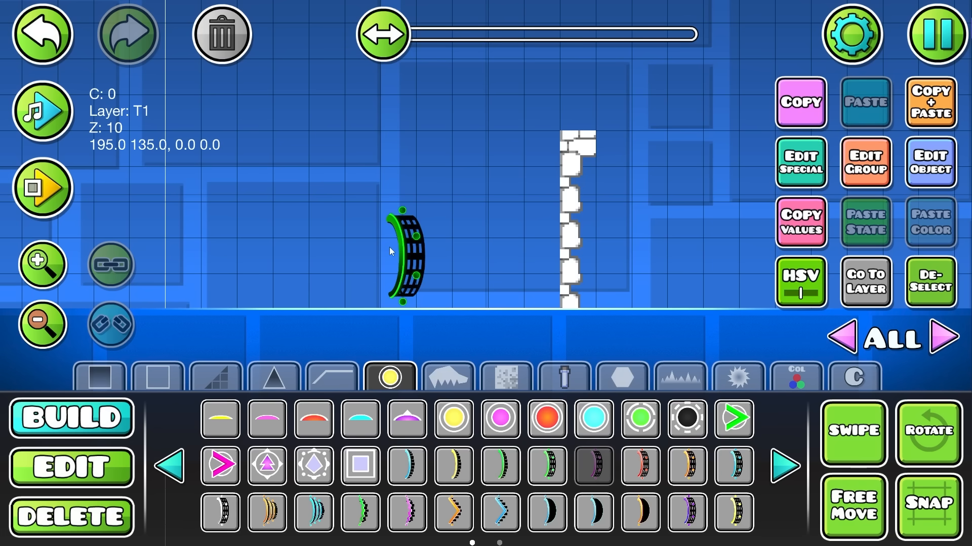
pyautogui.click(912, 272)
pyautogui.moveTo(548, 272); pyautogui.dragTo(602, 270)
pyautogui.press('3')
pyautogui.click(451, 260)
# - Change the level's game type to Platformer
pyautogui.press('2')
pyautogui.click(852, 40)
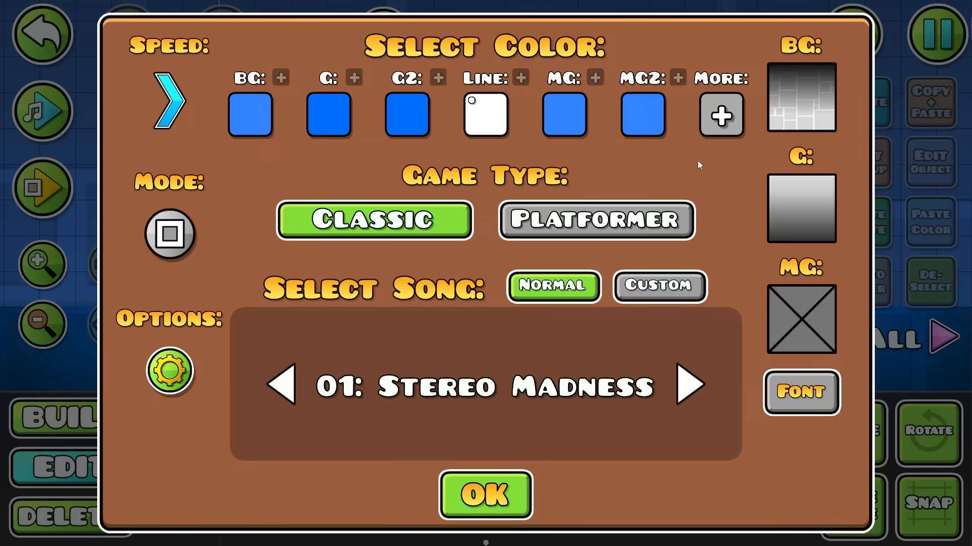
pyautogui.click(597, 220)
pyautogui.click(486, 495)
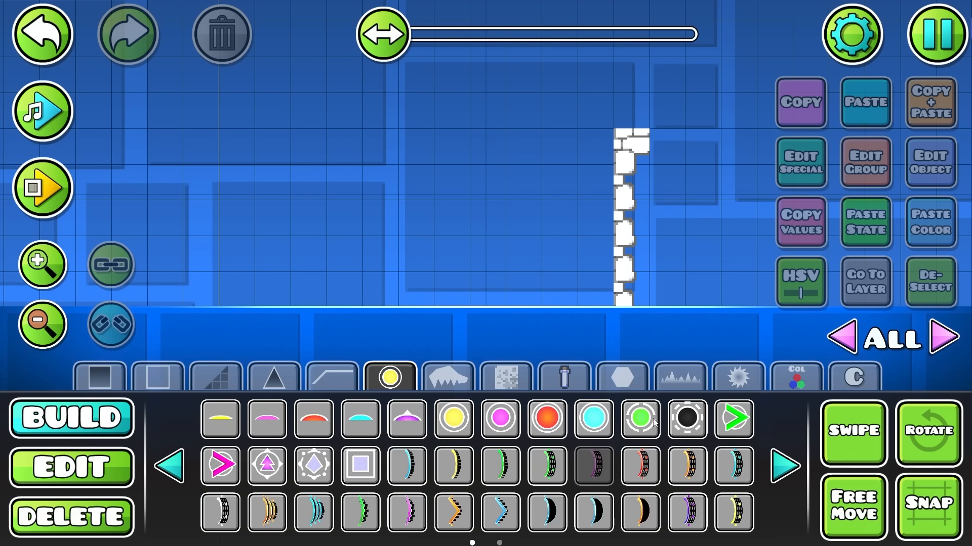
pyautogui.moveTo(665, 270); pyautogui.dragTo(605, 278)
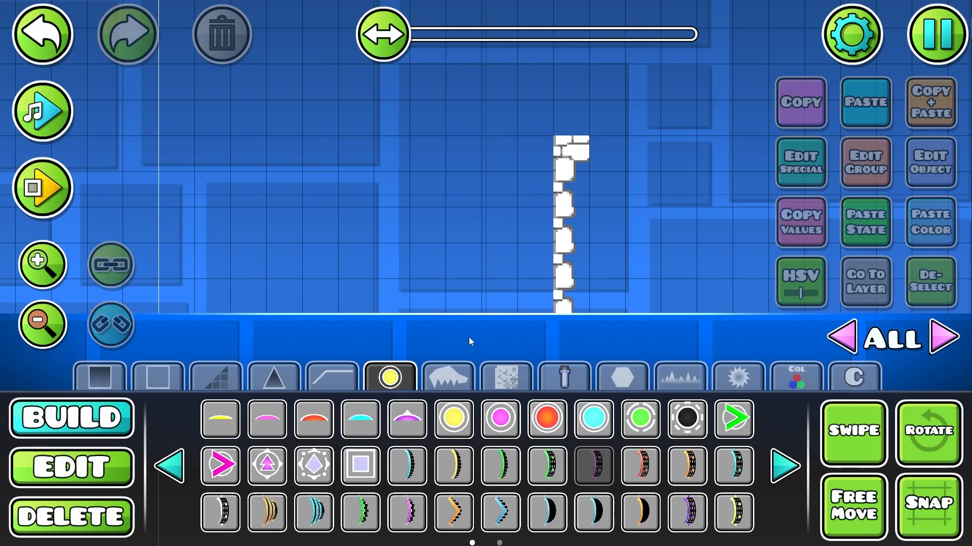
pyautogui.click(589, 420)
pyautogui.click(506, 377)
pyautogui.moveTo(576, 334); pyautogui.dragTo(512, 353)
pyautogui.click(689, 419)
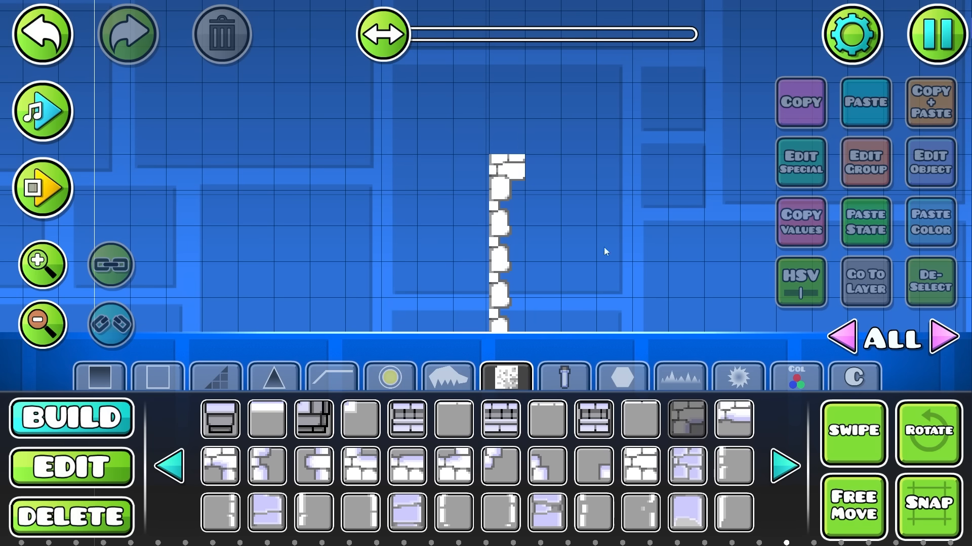
pyautogui.click(540, 163)
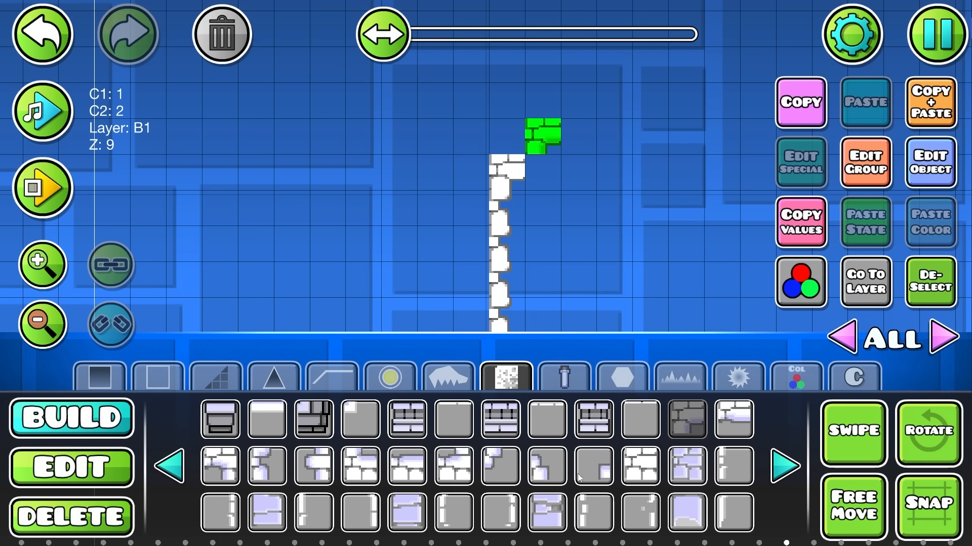
pyautogui.press('Delete')
pyautogui.press('3')
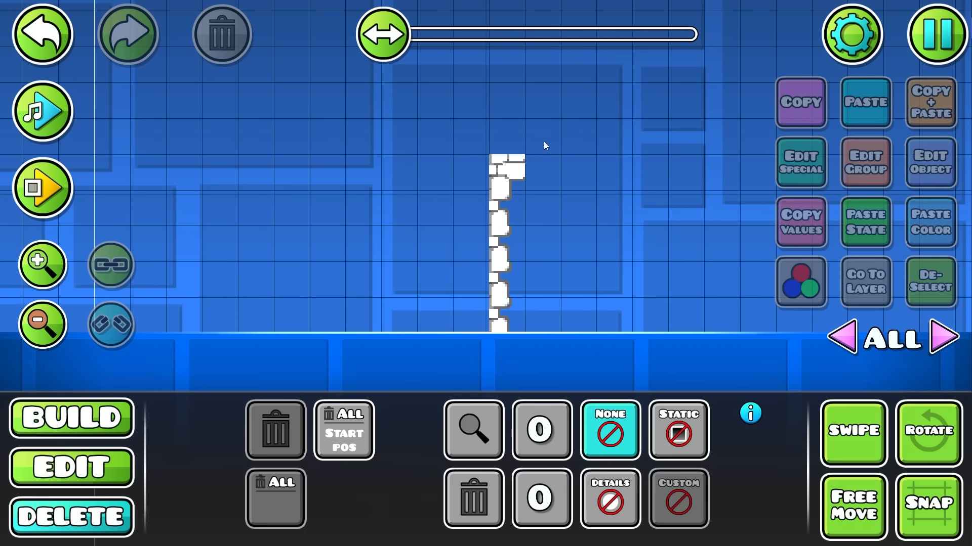
# - Set the level's background image to the coral-covered rocky cave scene
pyautogui.press('2')
pyautogui.moveTo(544, 270); pyautogui.dragTo(614, 265)
pyautogui.click(851, 34)
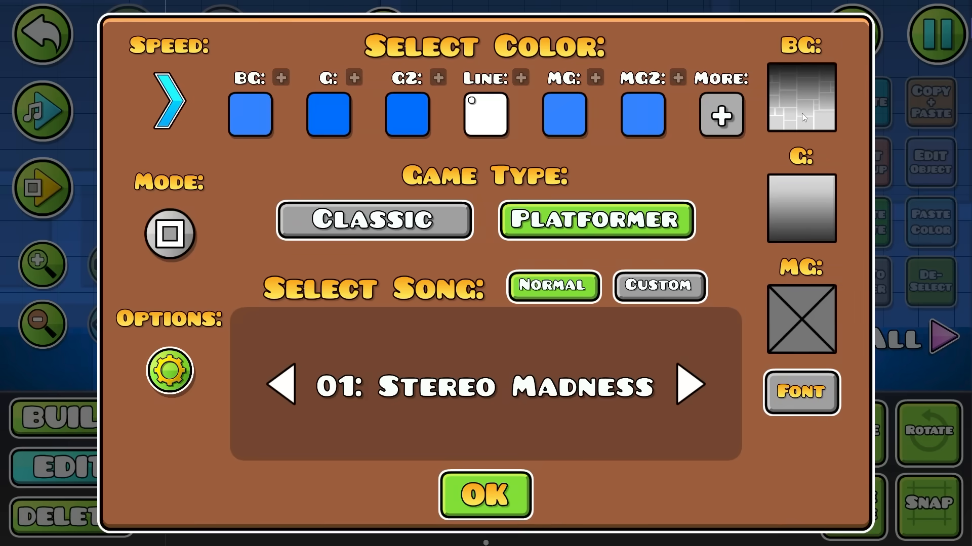
pyautogui.click(801, 113)
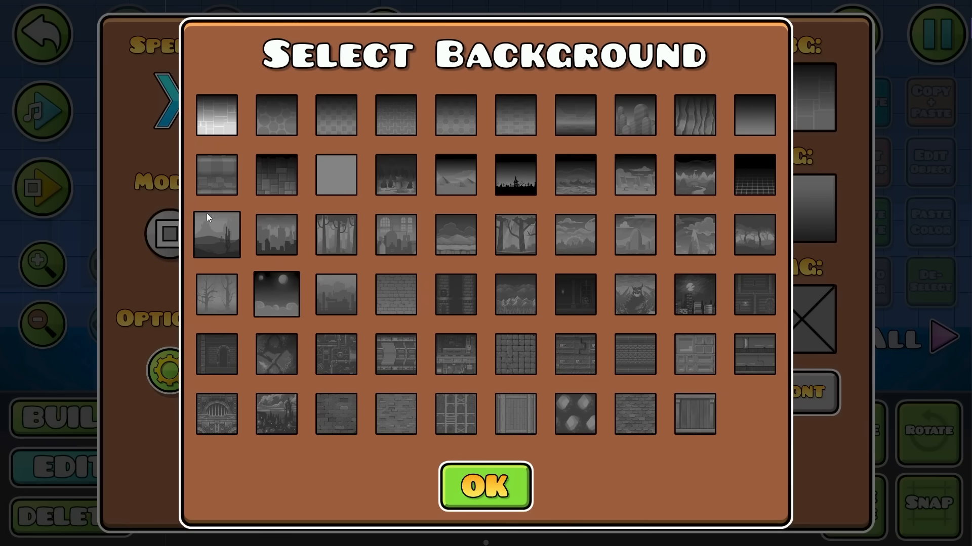
pyautogui.press('Escape')
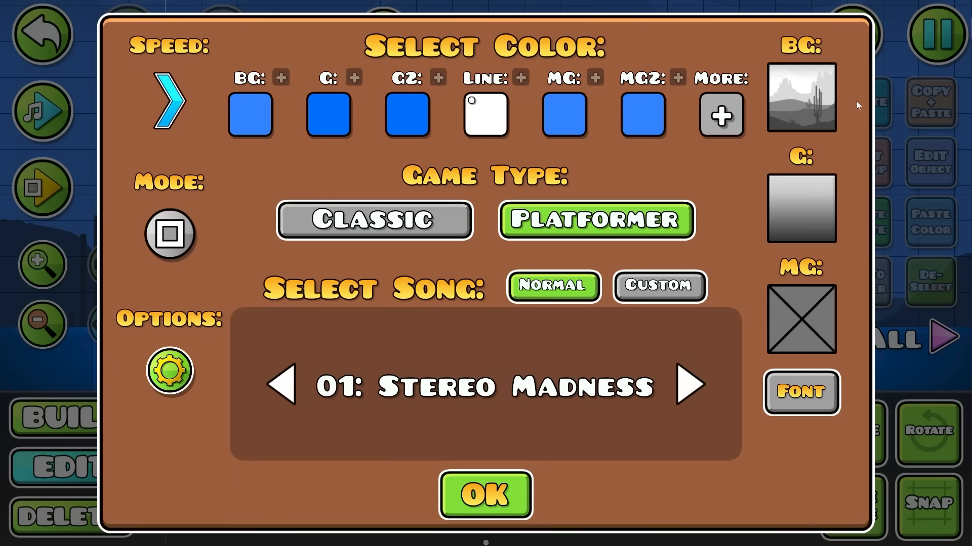
pyautogui.click(815, 106)
pyautogui.click(279, 297)
pyautogui.click(277, 363)
pyautogui.press('Escape')
pyautogui.press('Escape')
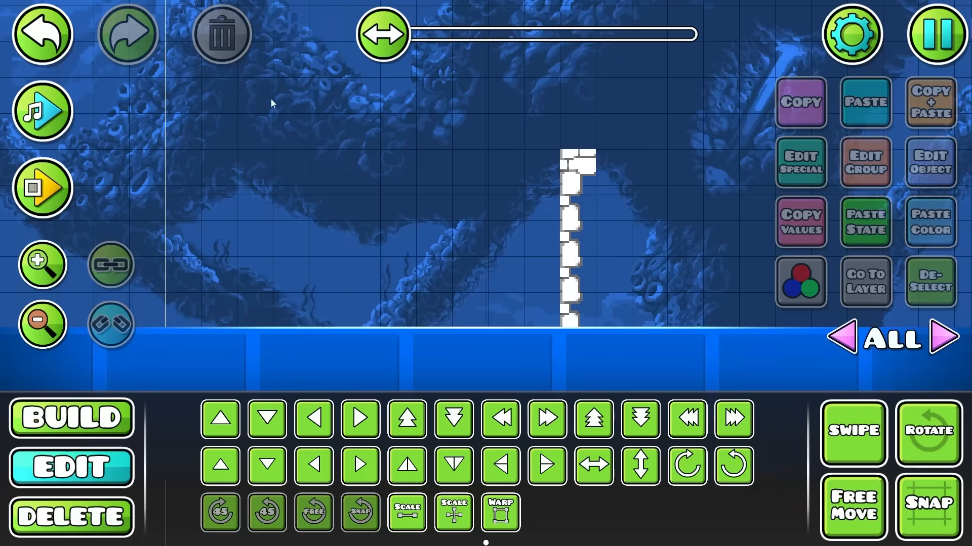
# - Recolour the background to a fully saturated deep purple
pyautogui.click(844, 42)
pyautogui.click(284, 84)
pyautogui.moveTo(214, 180); pyautogui.dragTo(213, 144)
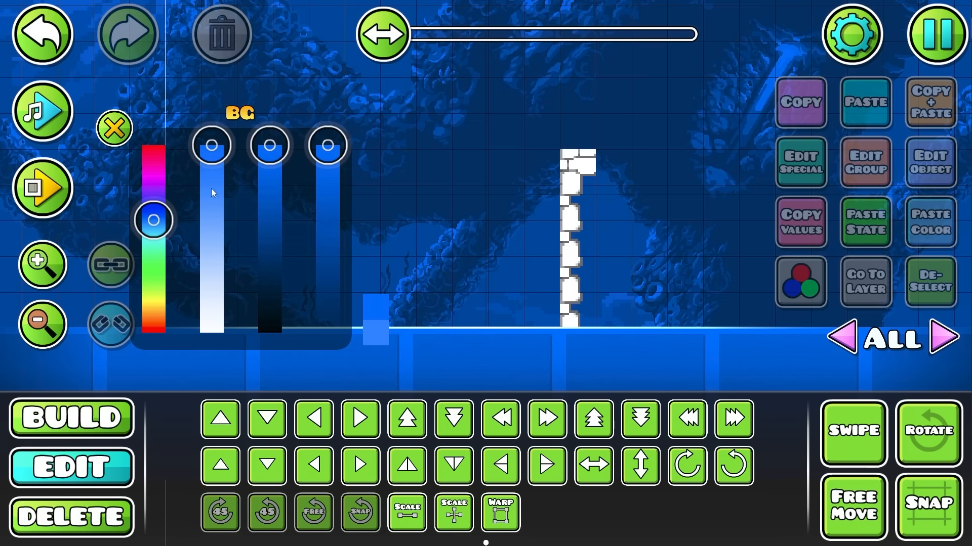
pyautogui.moveTo(154, 219); pyautogui.dragTo(186, 193)
pyautogui.click(115, 128)
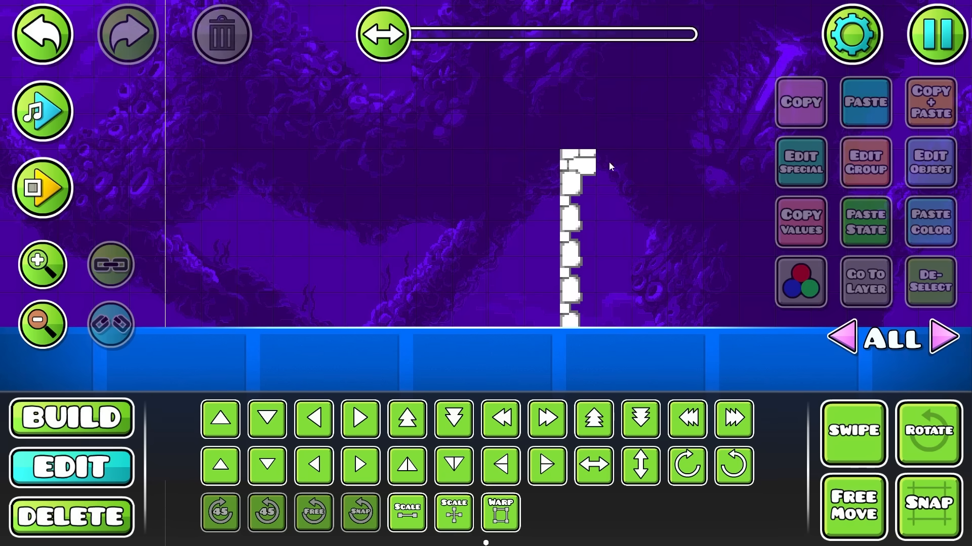
# - Change the ground colour to a dark magenta
pyautogui.click(843, 54)
pyautogui.click(338, 125)
pyautogui.click(393, 152)
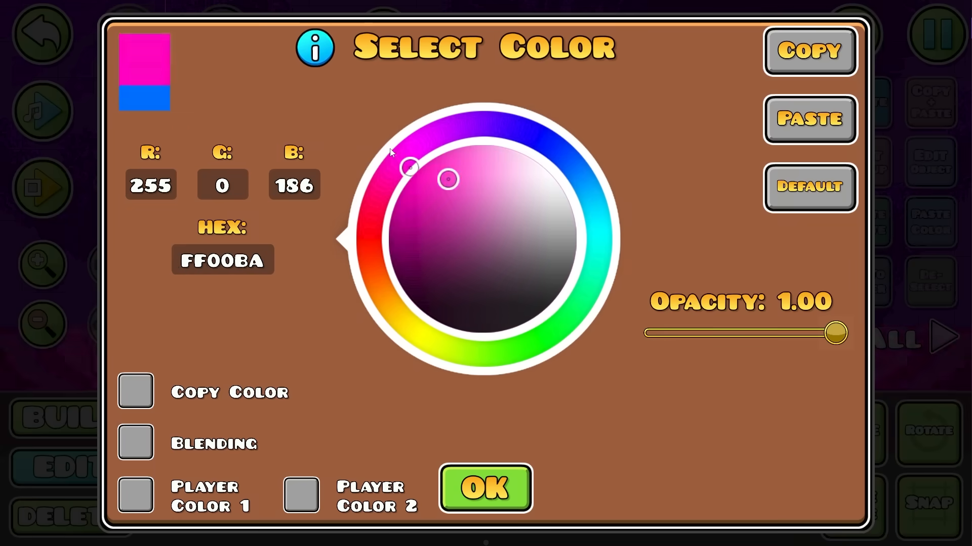
pyautogui.moveTo(404, 203); pyautogui.dragTo(363, 246)
pyautogui.press('Escape')
pyautogui.press('Escape')
# - Recolour the brick blocks by setting colour channel 1 to dark grey and channel 2 to a lighter grey
pyautogui.moveTo(644, 291); pyautogui.dragTo(623, 303)
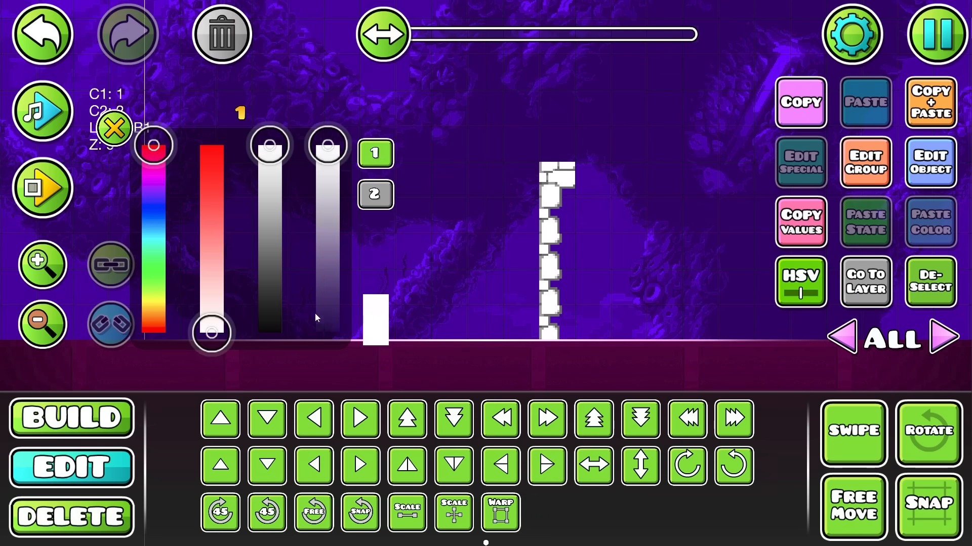
pyautogui.moveTo(212, 333); pyautogui.dragTo(267, 140)
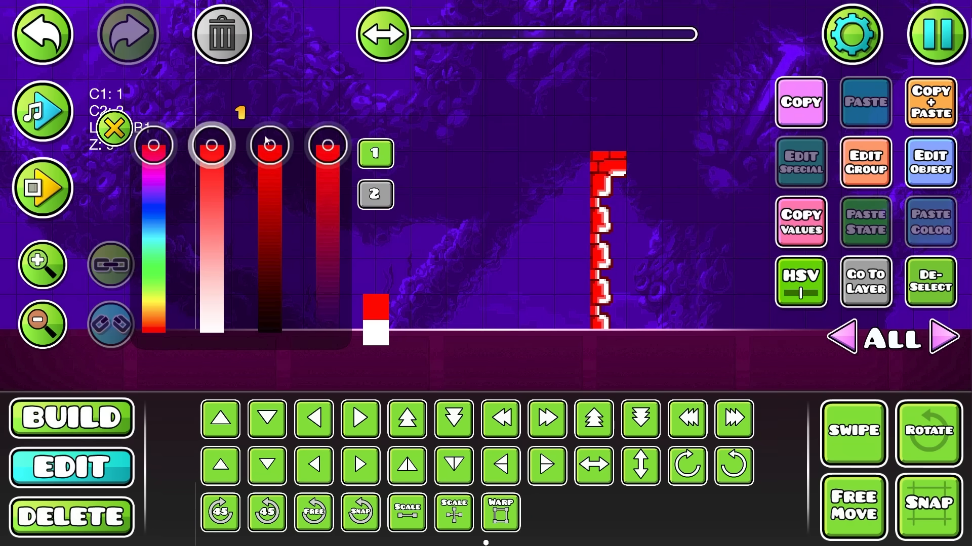
pyautogui.moveTo(153, 145); pyautogui.dragTo(154, 187)
pyautogui.moveTo(212, 145); pyautogui.dragTo(211, 333)
pyautogui.moveTo(265, 170); pyautogui.dragTo(268, 239)
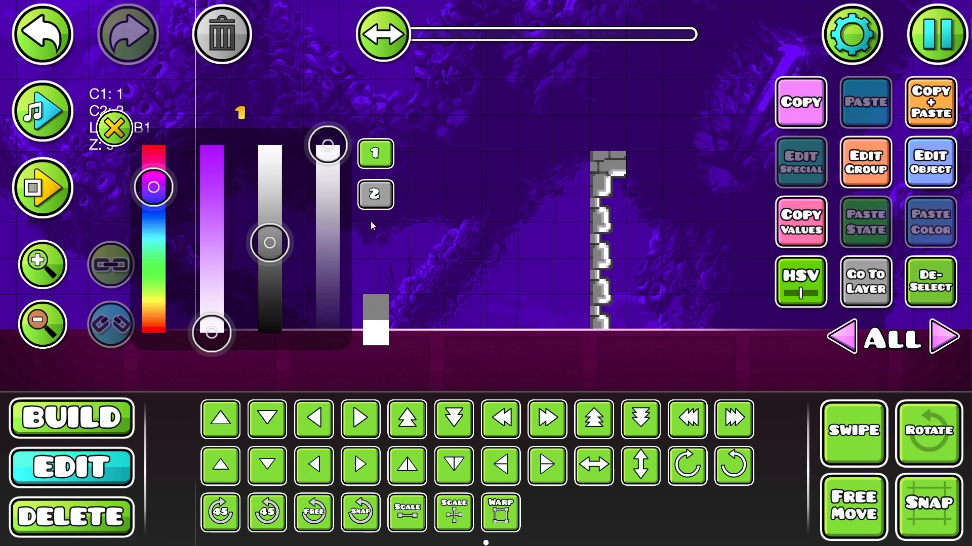
pyautogui.click(375, 194)
pyautogui.moveTo(269, 147); pyautogui.dragTo(276, 287)
pyautogui.click(375, 153)
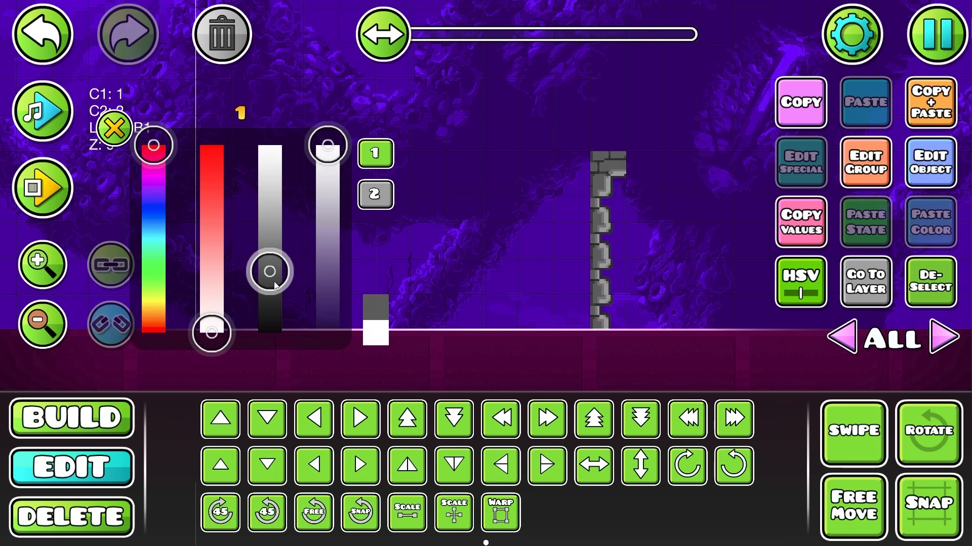
pyautogui.click(114, 128)
# - Duplicate the whole brick column, shift the copy four blocks to the left and mirror it horizontally
pyautogui.moveTo(511, 212); pyautogui.dragTo(447, 229)
pyautogui.press('1')
pyautogui.press('2')
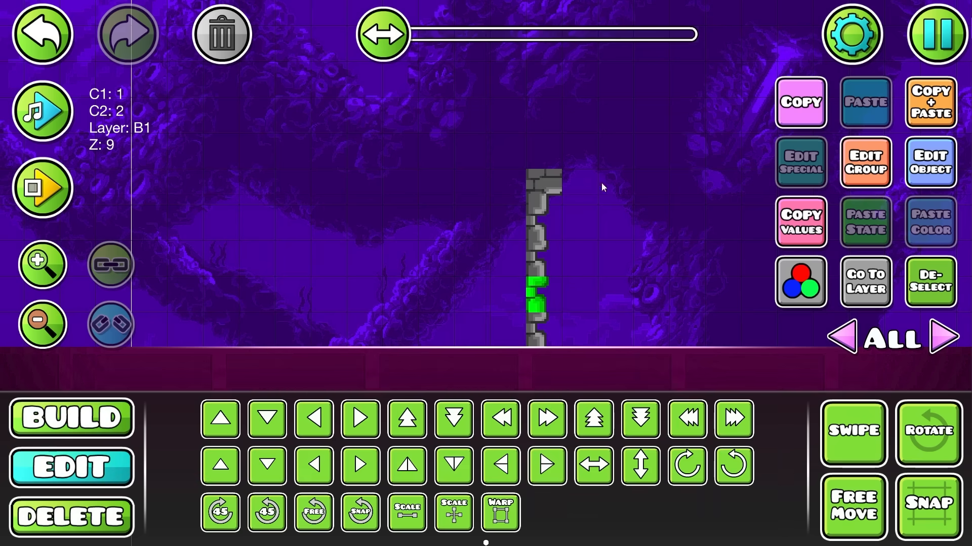
pyautogui.moveTo(603, 186); pyautogui.dragTo(488, 375)
pyautogui.hotkey('ctrl', 'd')
pyautogui.press('a')
pyautogui.press('a')
pyautogui.press('a')
pyautogui.press('a')
pyautogui.hotkey('alt', 'q')
# - Fill the gap between the two brick columns with full brick blocks from the ground to the cap
pyautogui.press('1')
pyautogui.moveTo(485, 331); pyautogui.dragTo(510, 318)
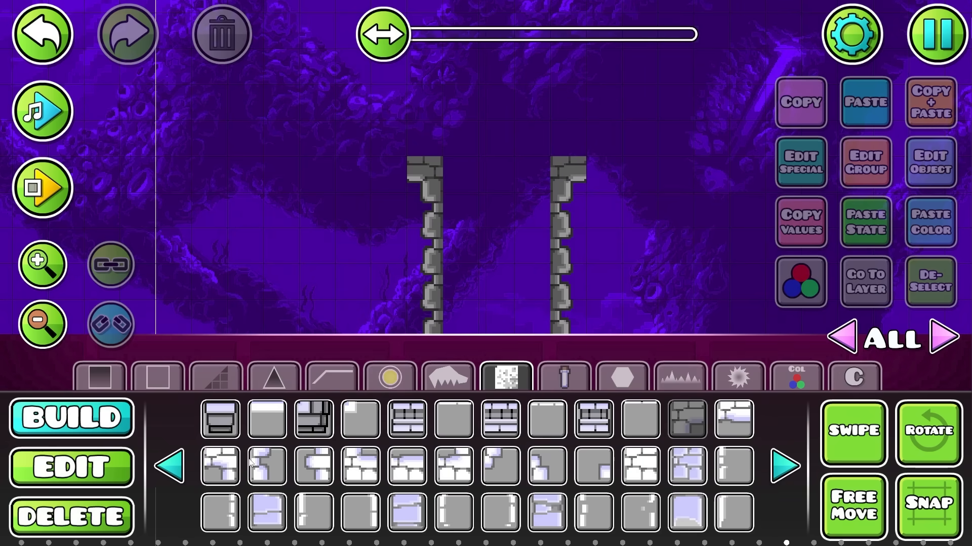
pyautogui.click(645, 472)
pyautogui.click(453, 322)
pyautogui.press('2')
pyautogui.click(439, 279)
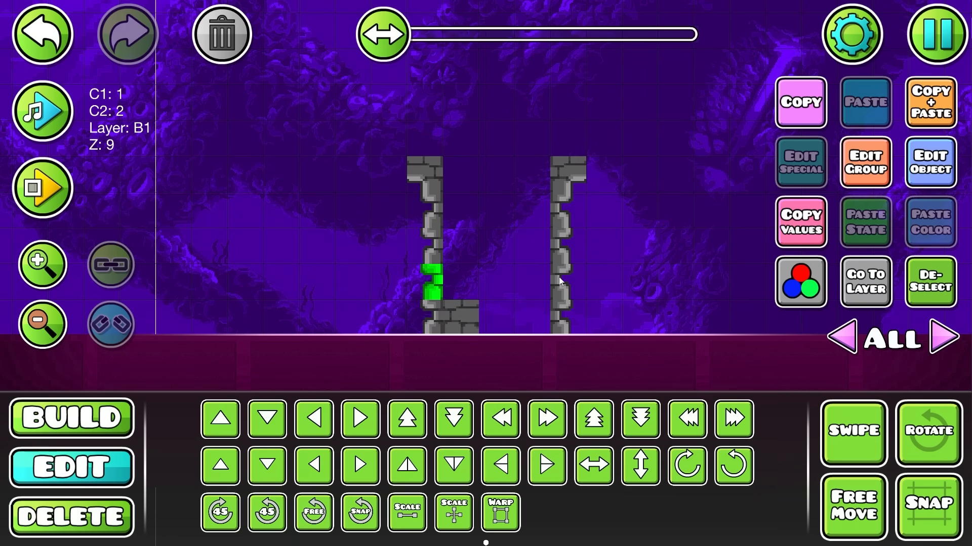
pyautogui.hotkey('ctrl', 'z')
pyautogui.press('1')
pyautogui.moveTo(475, 304)
pyautogui.mouseDown()
pyautogui.moveTo(531, 207)
pyautogui.moveTo(499, 213)
pyautogui.mouseUp()
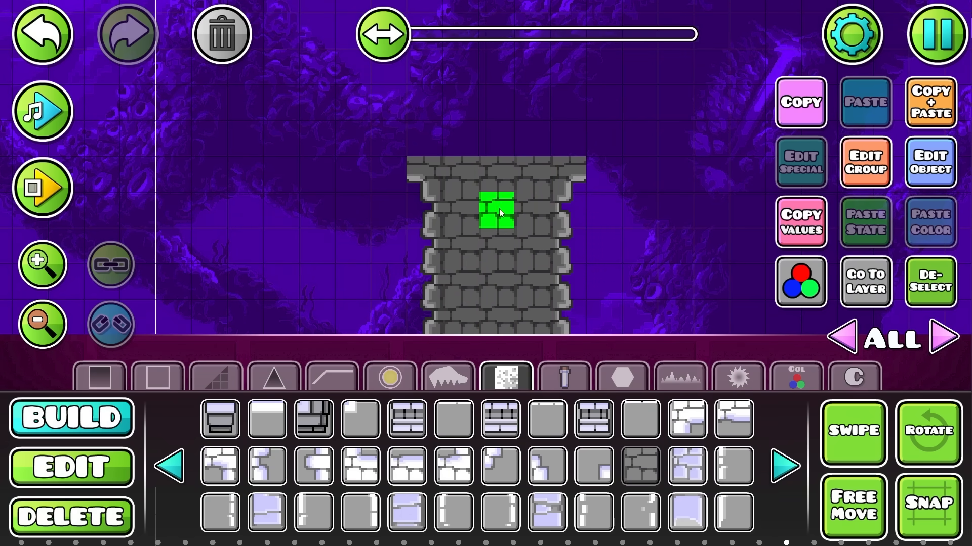
pyautogui.click(927, 294)
# - Duplicate the pillar's upper-right corner block twice, forming two stair steps that rise diagonally to the right
pyautogui.press('2')
pyautogui.scroll(-1, 541, 260)
pyautogui.scroll(2, 541, 260)
pyautogui.press('1')
pyautogui.press('2')
pyautogui.click(579, 161)
pyautogui.press('1')
pyautogui.moveTo(635, 249); pyautogui.dragTo(624, 294)
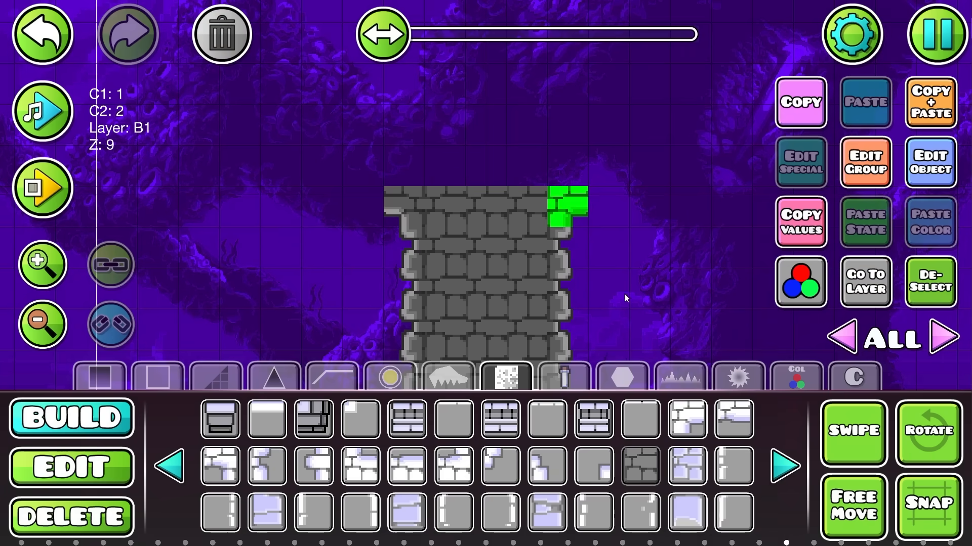
pyautogui.click(934, 104)
pyautogui.click(934, 103)
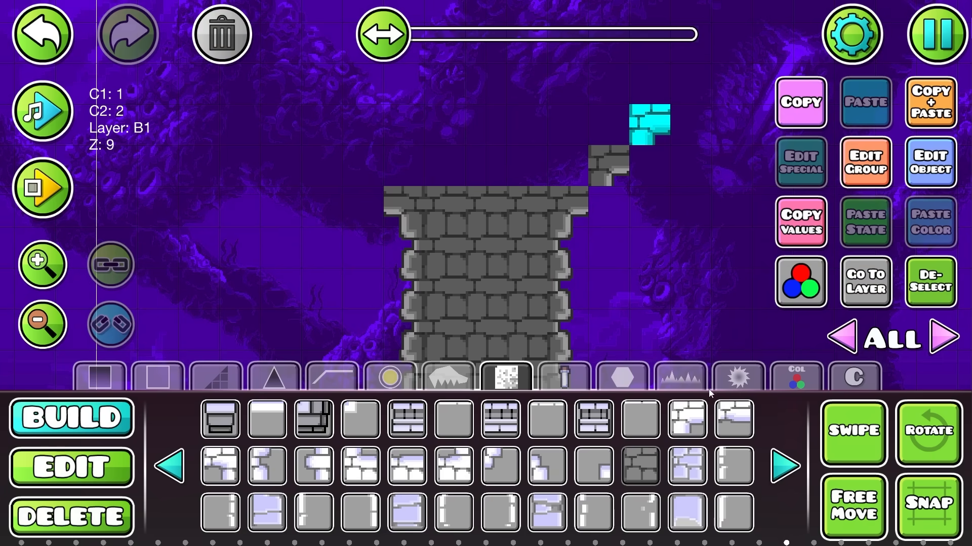
pyautogui.click(581, 481)
pyautogui.click(607, 205)
pyautogui.press('q')
pyautogui.press('q')
pyautogui.click(927, 287)
pyautogui.scroll(-2, 556, 204)
pyautogui.scroll(1, 395, 176)
pyautogui.hotkey('ctrl', 'z')
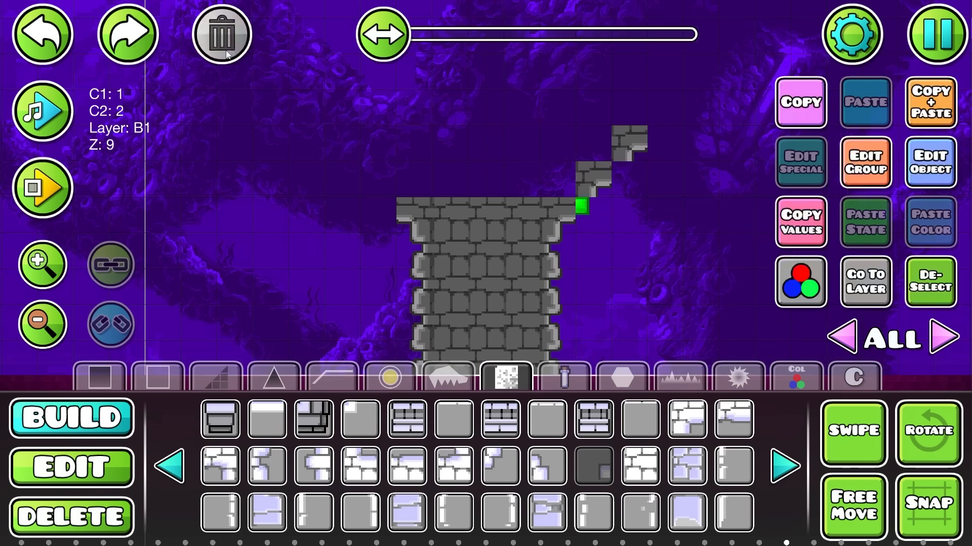
pyautogui.click(226, 52)
# - Place inner-corner brick pieces in the notches under the two stair steps
pyautogui.scroll(1, 328, 280)
pyautogui.click(613, 221)
pyautogui.click(645, 176)
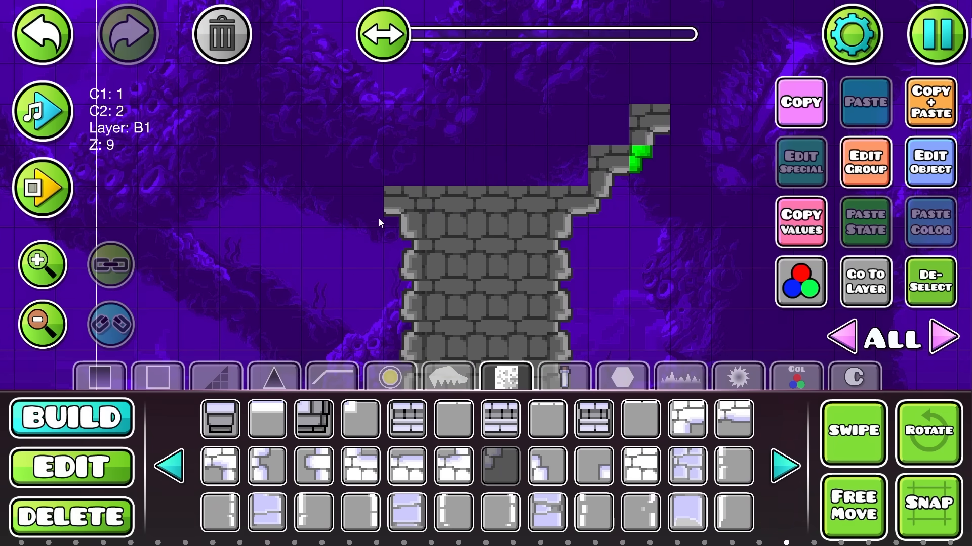
# - Delete the pillar's upper-left corner block
pyautogui.click(375, 218)
pyautogui.press('e')
pyautogui.click(223, 55)
pyautogui.press('2')
pyautogui.click(394, 211)
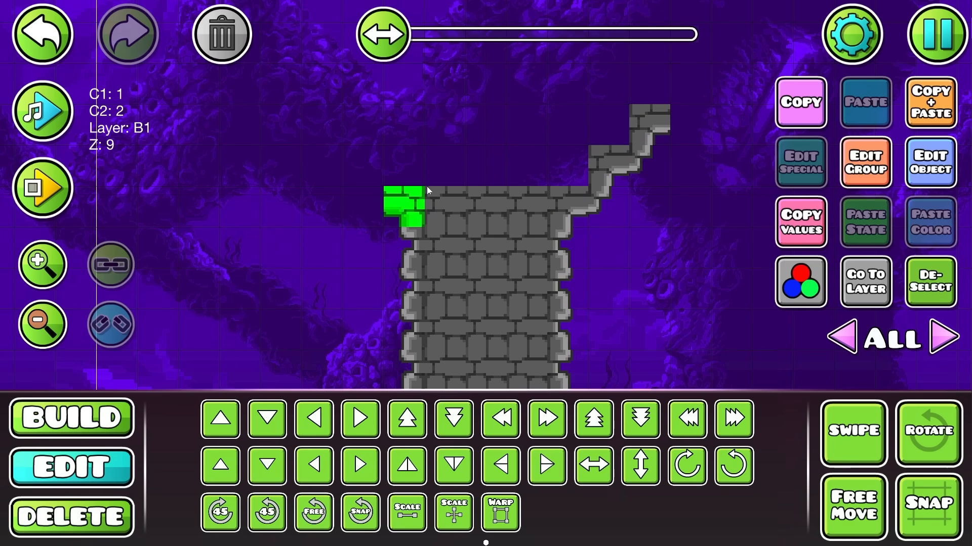
pyautogui.click(222, 35)
# - Duplicate the right-hand stair pieces, mirror the copy horizontally and shift it left onto the pillar's upper-left corner
pyautogui.moveTo(568, 215); pyautogui.dragTo(731, 98)
pyautogui.hotkey('ctrl', 'd')
pyautogui.hotkey('alt', 'q')
pyautogui.click(686, 422)
pyautogui.click(687, 418)
pyautogui.press('a')
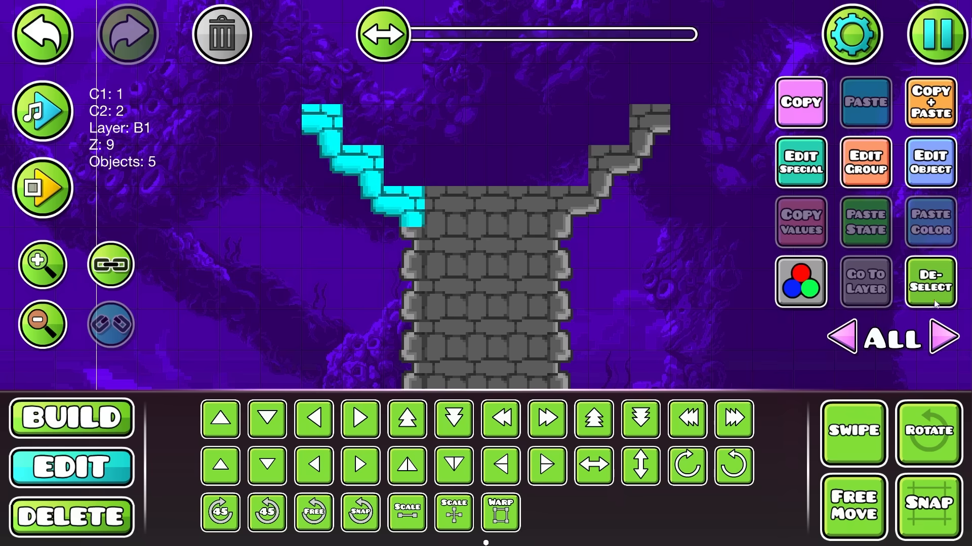
pyautogui.click(931, 282)
# - Fill the space between the two staircases with full brick blocks up to the top step
pyautogui.press('1')
pyautogui.click(445, 208)
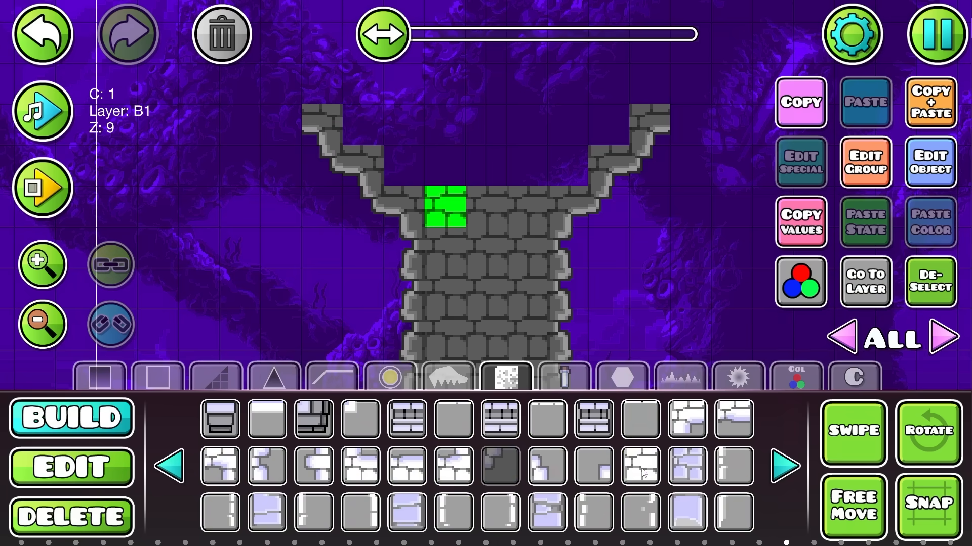
pyautogui.click(642, 469)
pyautogui.moveTo(568, 166)
pyautogui.mouseDown()
pyautogui.moveTo(363, 126)
pyautogui.moveTo(611, 128)
pyautogui.mouseUp()
pyautogui.click(933, 290)
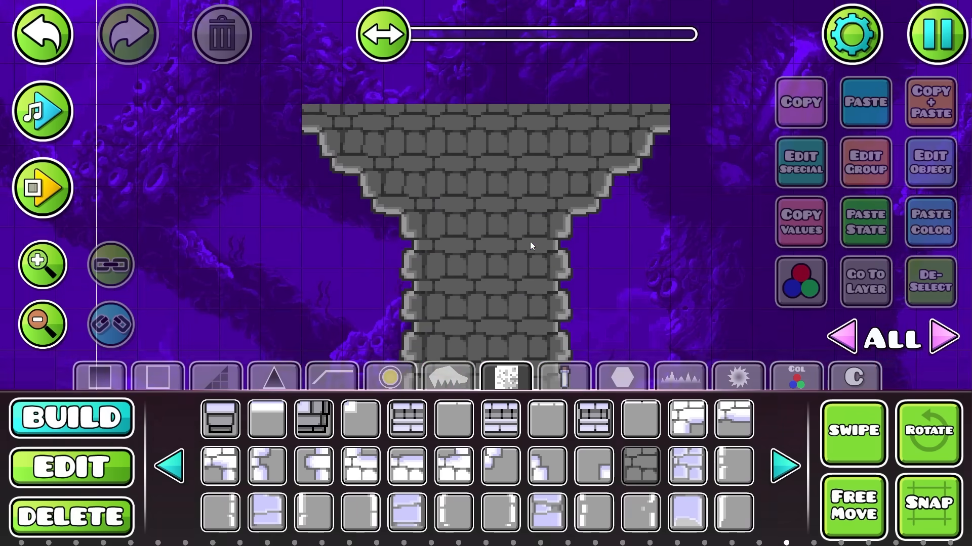
# - Place a robot portal on the ground just right of the pillar and turn on its Hide option
pyautogui.moveTo(579, 259); pyautogui.dragTo(588, 199)
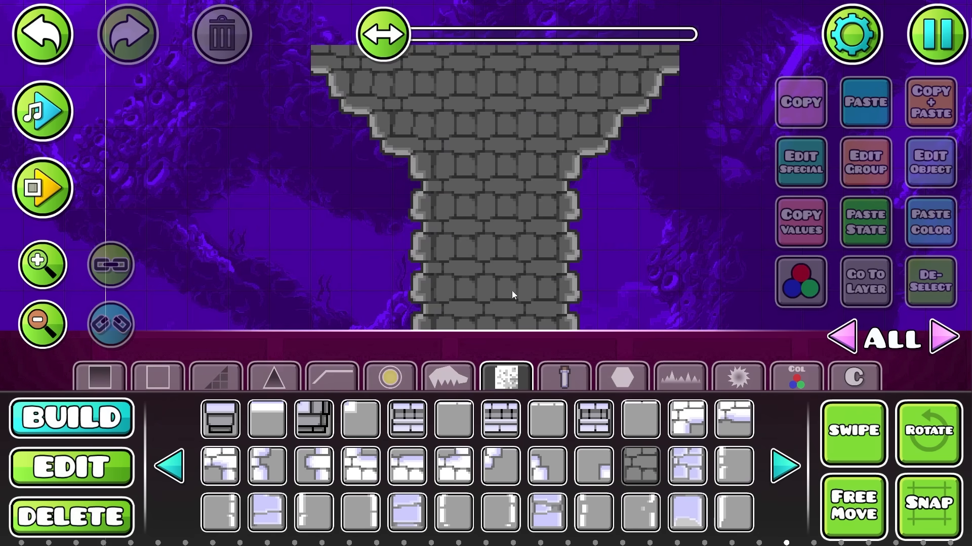
pyautogui.press('2')
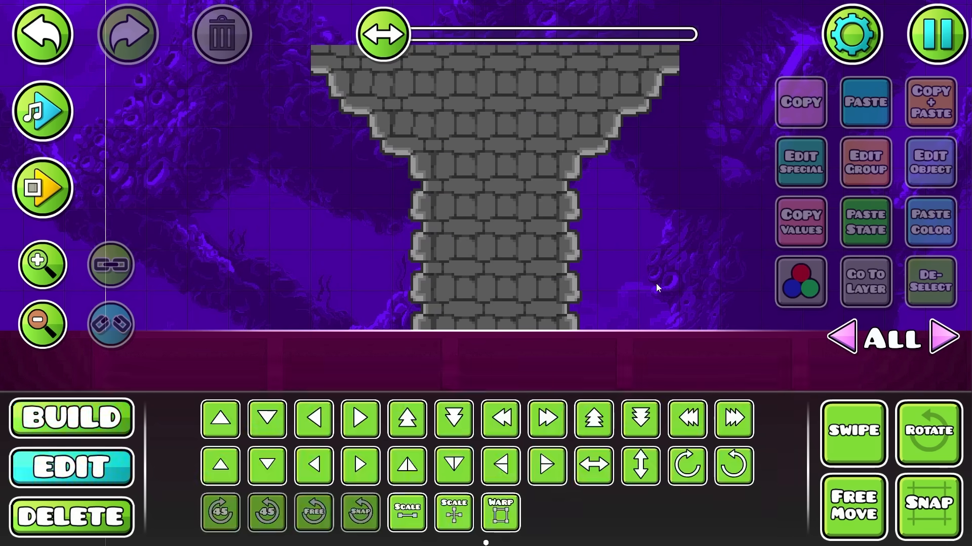
pyautogui.press('1')
pyautogui.click(426, 376)
pyautogui.click(389, 377)
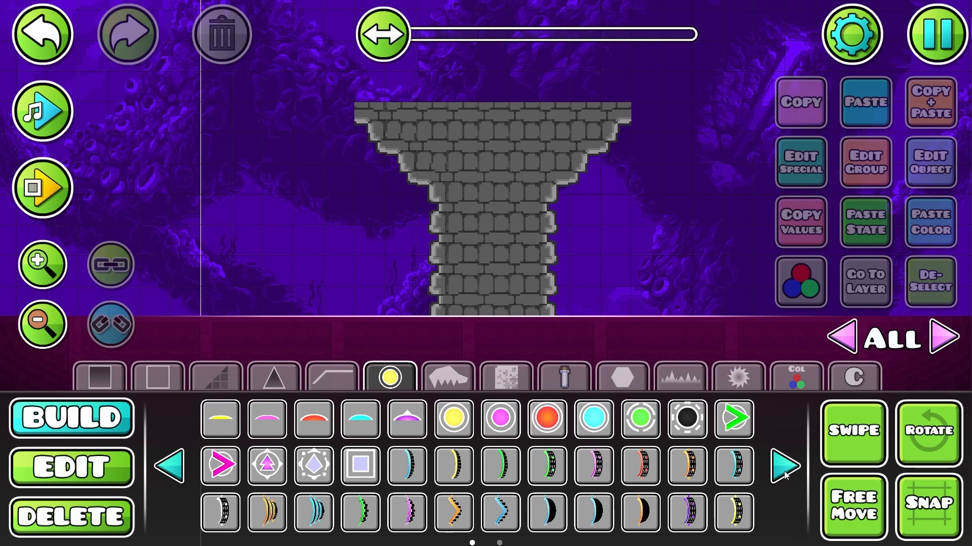
pyautogui.click(632, 266)
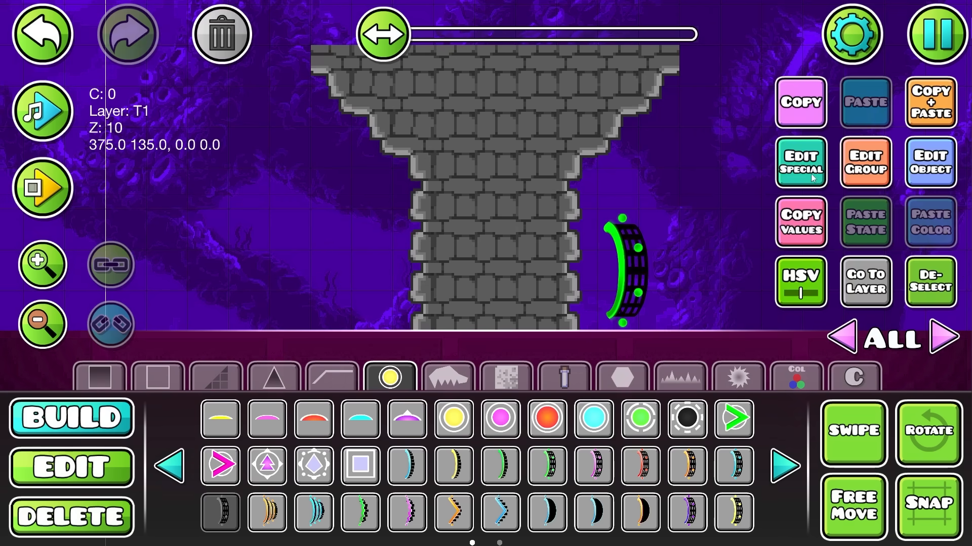
pyautogui.click(852, 173)
pyautogui.click(856, 134)
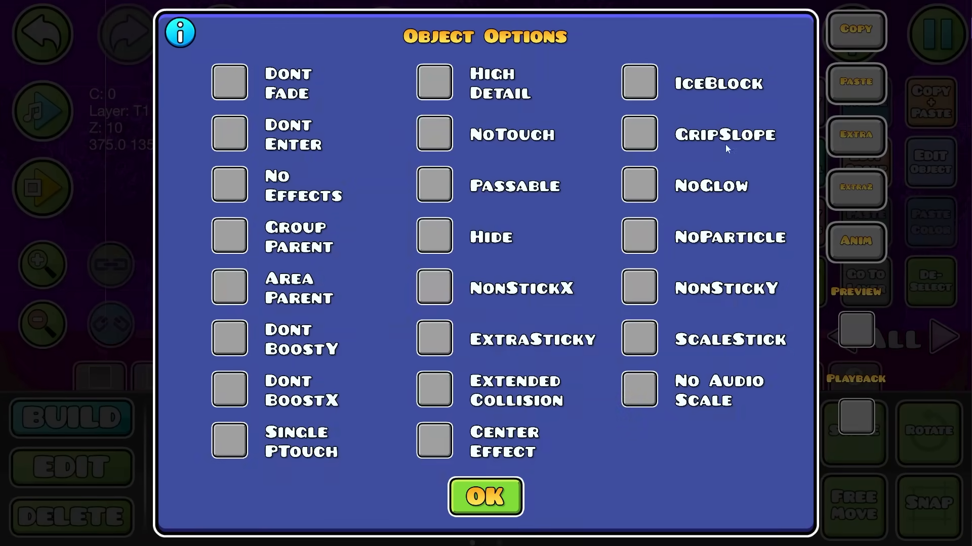
pyautogui.click(433, 236)
pyautogui.click(485, 497)
# - Move the robot portal three blocks left into the pillar and playtest the level
pyautogui.press('a')
pyautogui.press('a')
pyautogui.press('a')
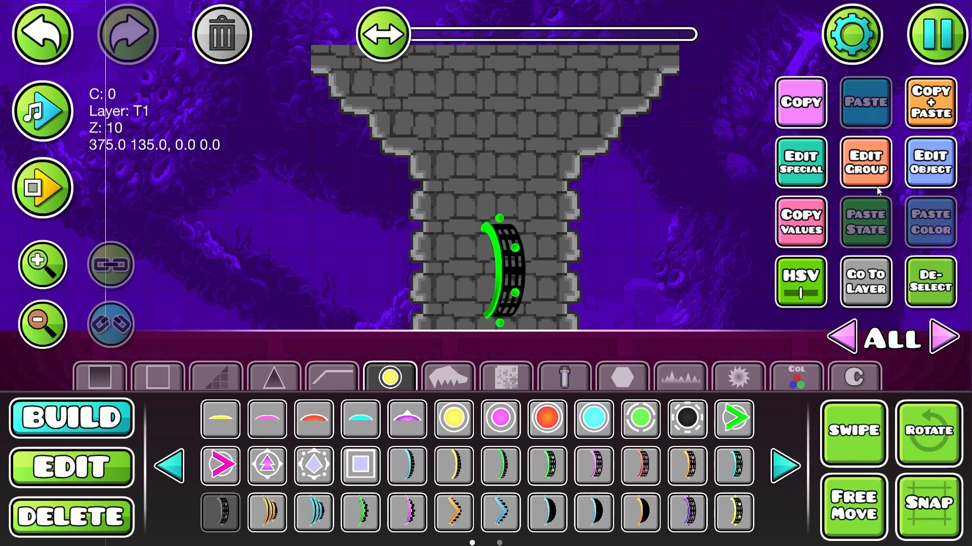
pyautogui.press('2')
pyautogui.click(921, 267)
pyautogui.click(28, 197)
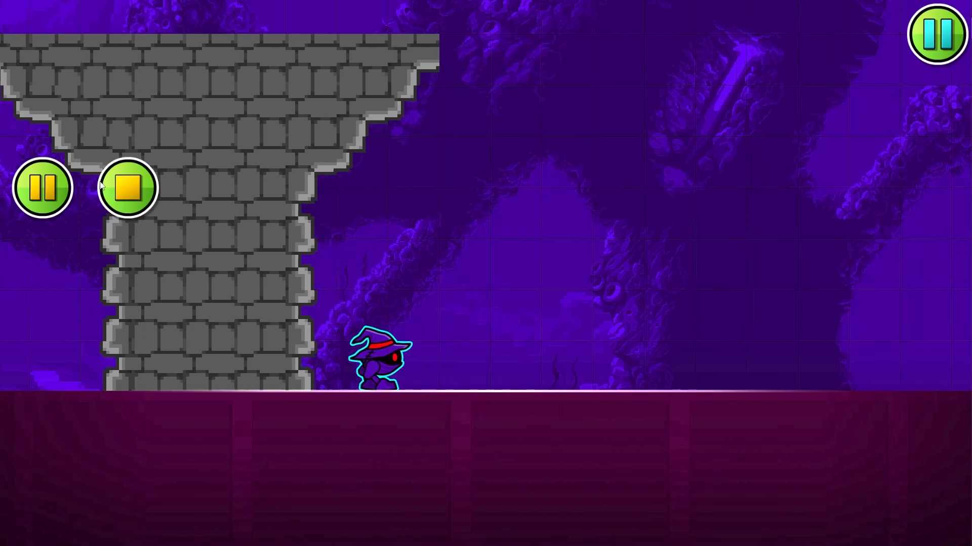
pyautogui.click(128, 188)
# - Set the Z layer of the whole pillar, including the portal inside it, to T1 and playtest the level
pyautogui.click(414, 225)
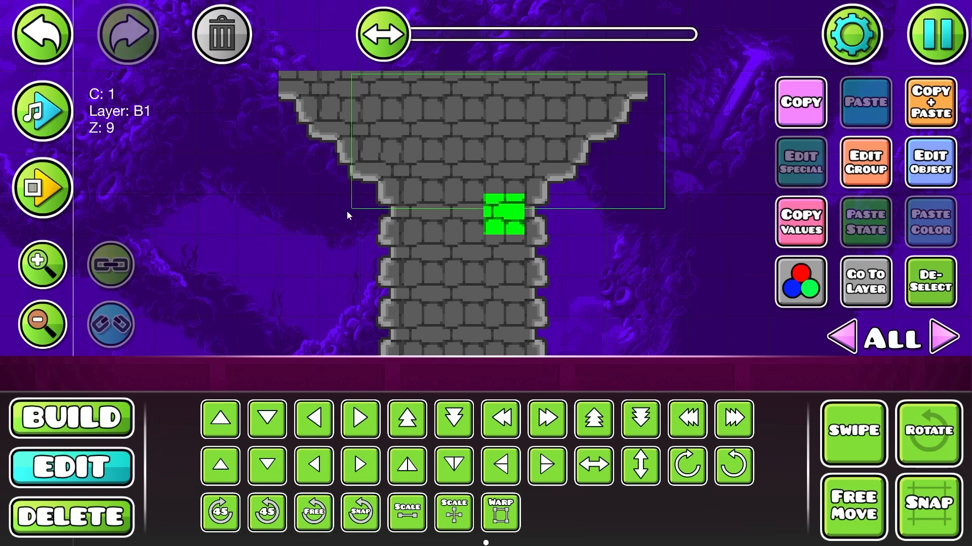
pyautogui.moveTo(262, 339); pyautogui.dragTo(267, 352)
pyautogui.moveTo(440, 318); pyautogui.dragTo(510, 297)
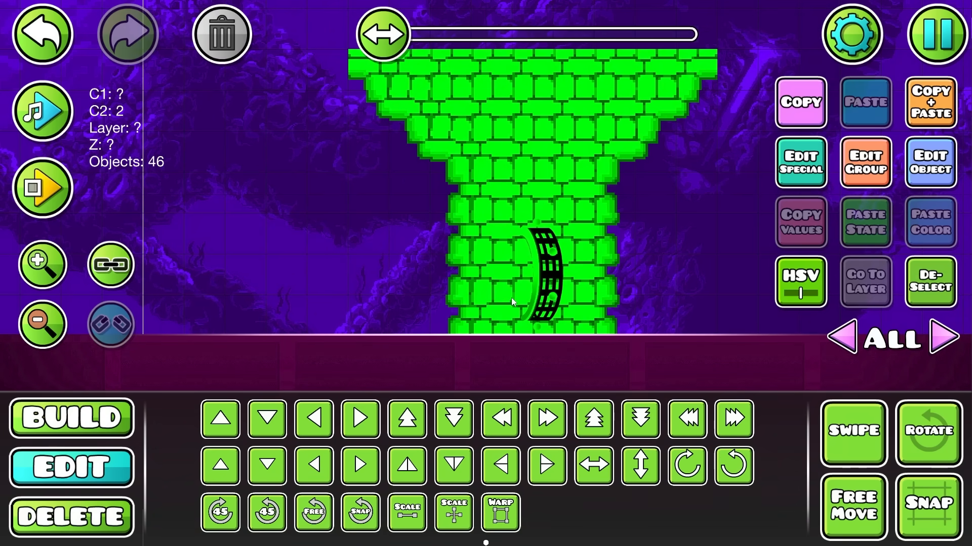
pyautogui.click(860, 180)
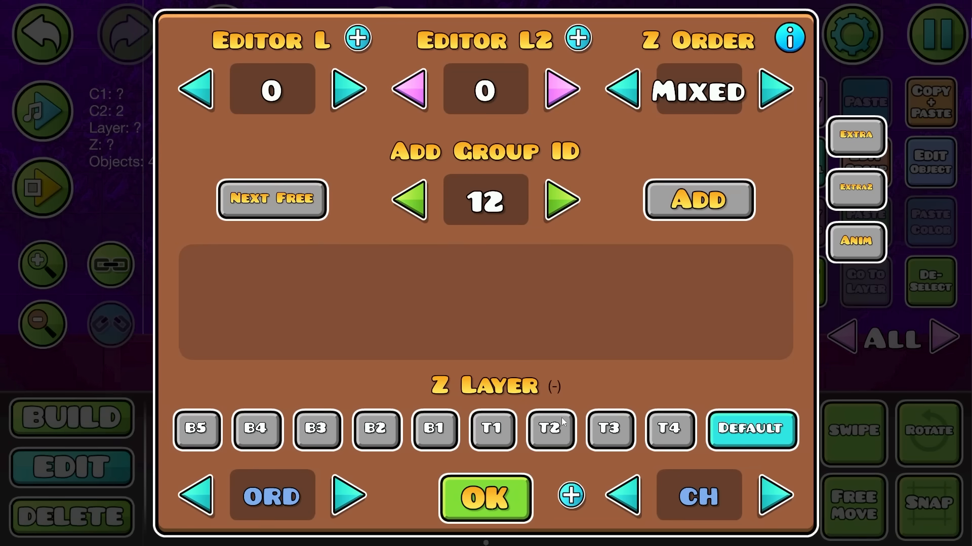
pyautogui.click(497, 452)
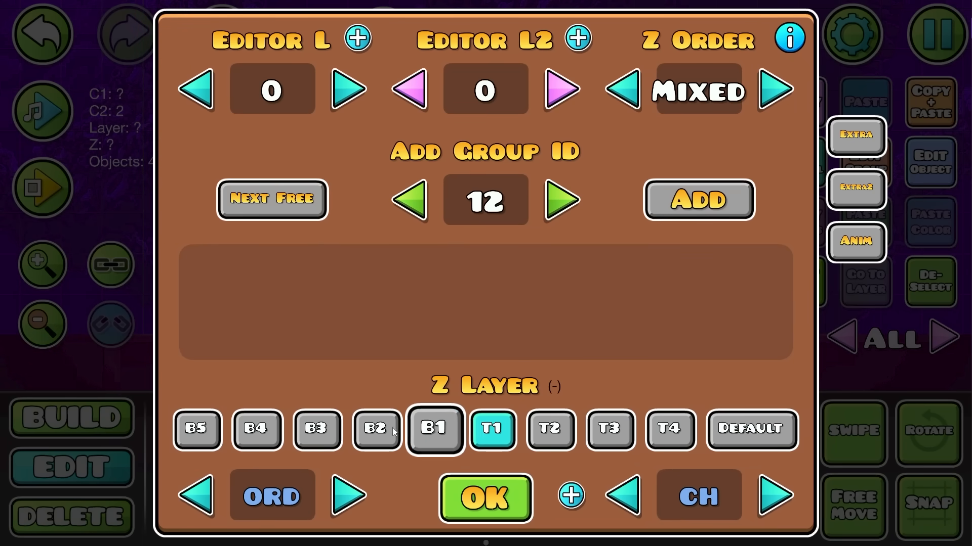
pyautogui.press('Escape')
pyautogui.click(65, 210)
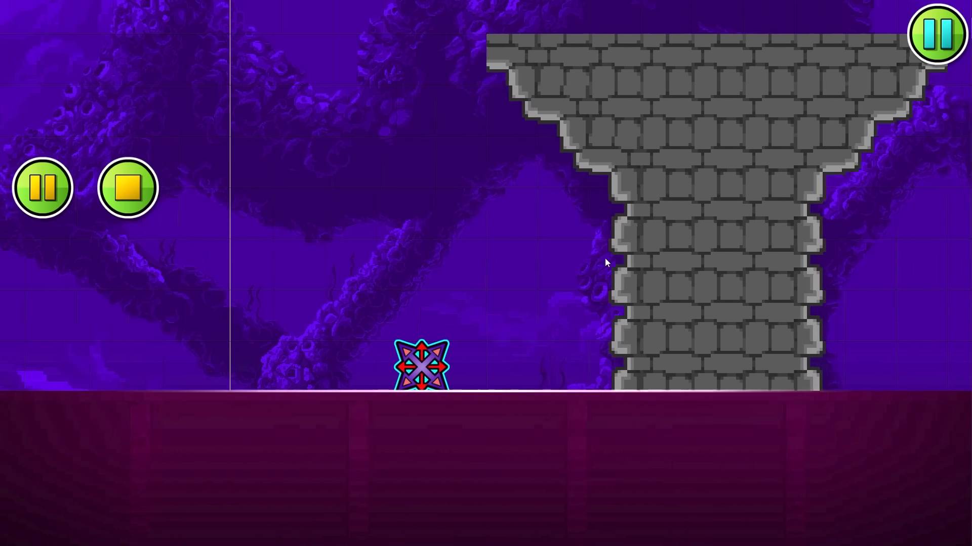
pyautogui.click(131, 195)
# - Turn on the hitbox display and move the robot portal inside the pillar one block to the right
pyautogui.moveTo(646, 222); pyautogui.dragTo(582, 193)
pyautogui.click(562, 242)
pyautogui.click(534, 251)
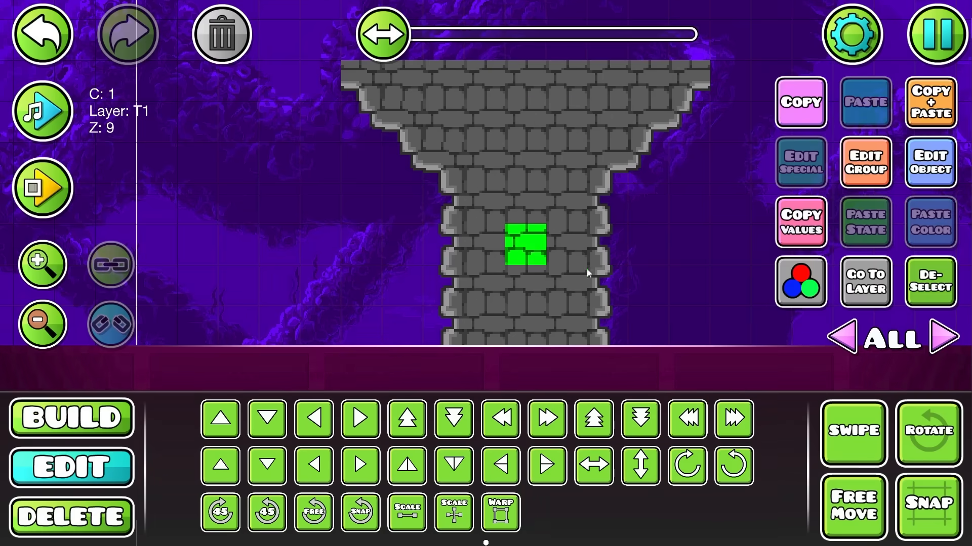
pyautogui.click(530, 280)
pyautogui.click(531, 282)
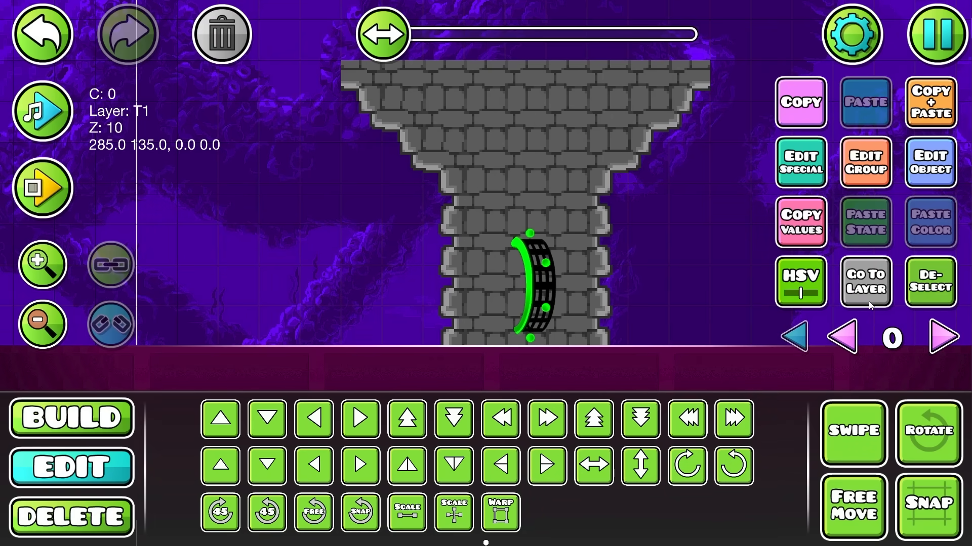
pyautogui.press('b')
pyautogui.press('n')
pyautogui.press('d')
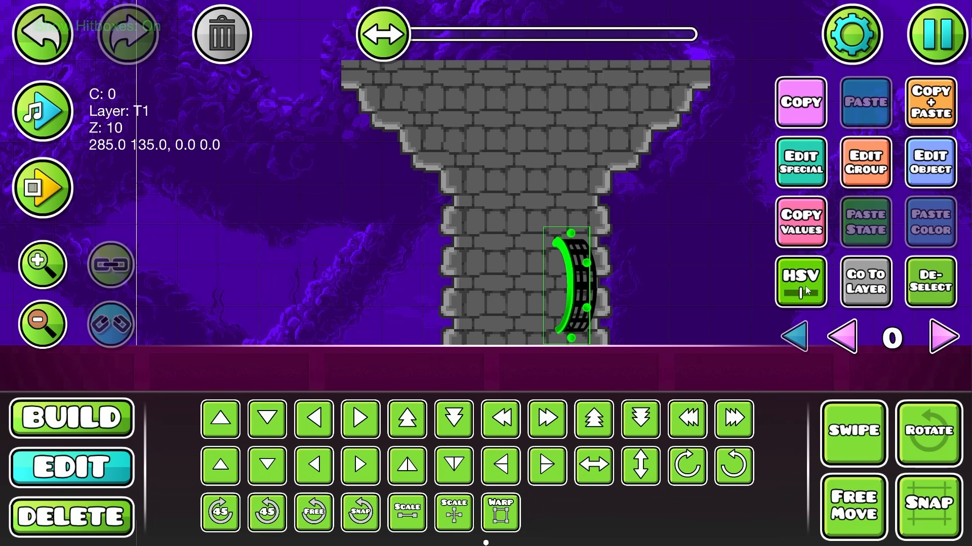
# - Place a cube portal at the pillar's left edge, level with the robot portal
pyautogui.press('1')
pyautogui.scroll(2, 660, 320)
pyautogui.click(547, 467)
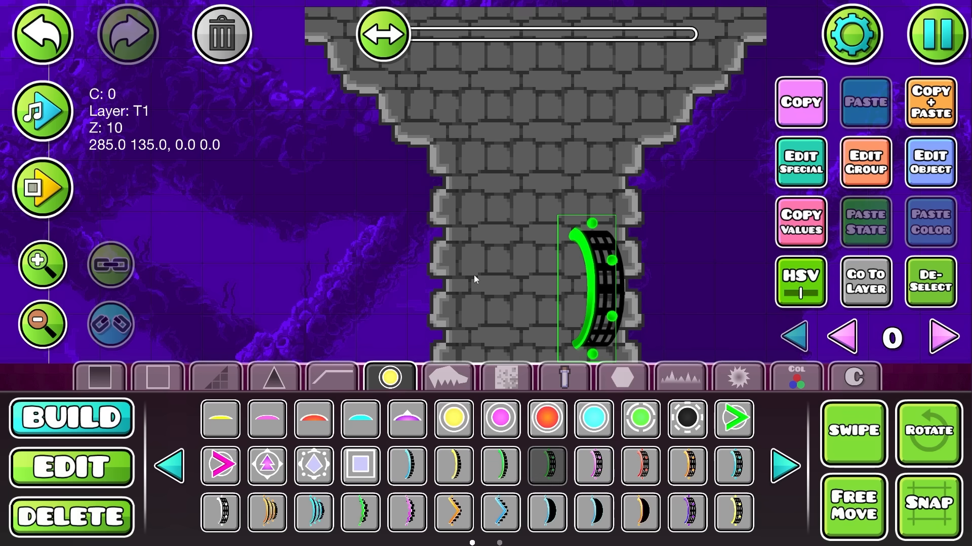
pyautogui.click(475, 277)
pyautogui.press('2')
pyautogui.press('a')
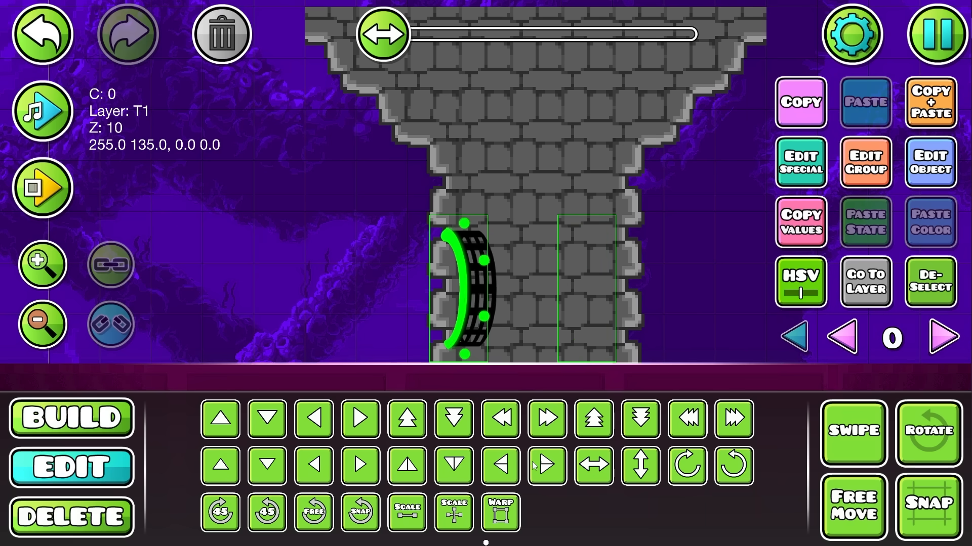
# - Turn on Hide for the cube portal and playtest the level through the pillar
pyautogui.click(857, 165)
pyautogui.click(856, 138)
pyautogui.click(433, 237)
pyautogui.press('Escape')
pyautogui.press('Escape')
pyautogui.click(938, 286)
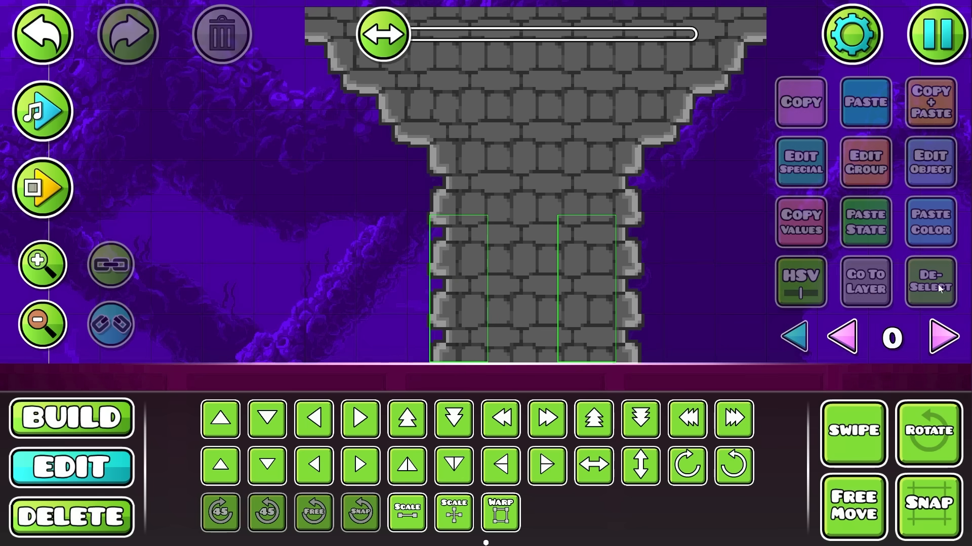
pyautogui.press('p')
pyautogui.press('Return')
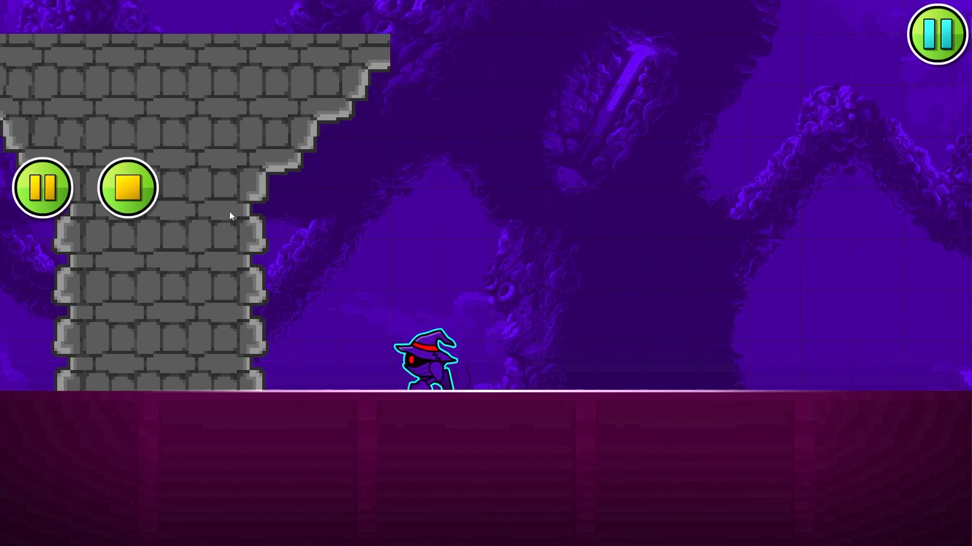
pyautogui.click(125, 196)
# - Duplicate the pillar's five upper-right stair pieces and move the copy two blocks up and two blocks right
pyautogui.moveTo(122, 200); pyautogui.dragTo(630, 254)
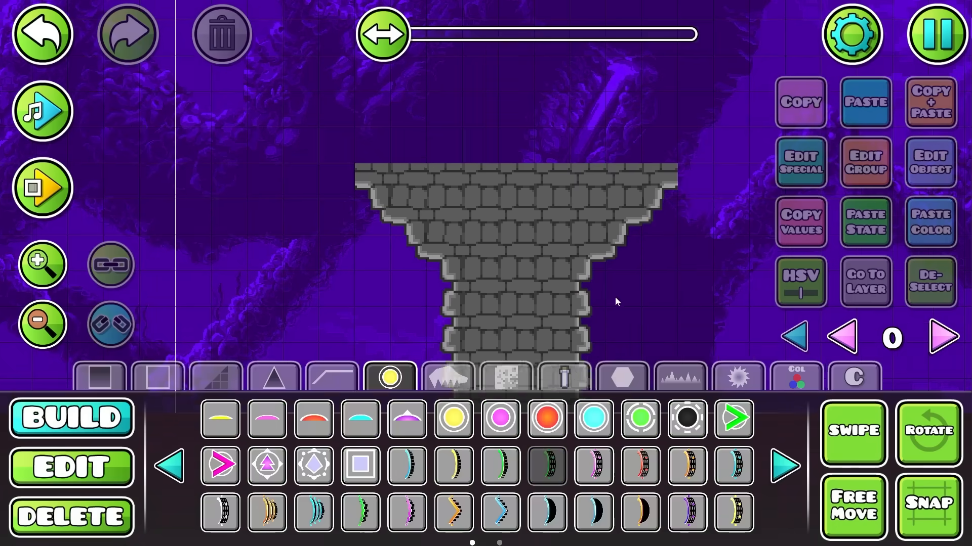
pyautogui.press('2')
pyautogui.click(610, 253)
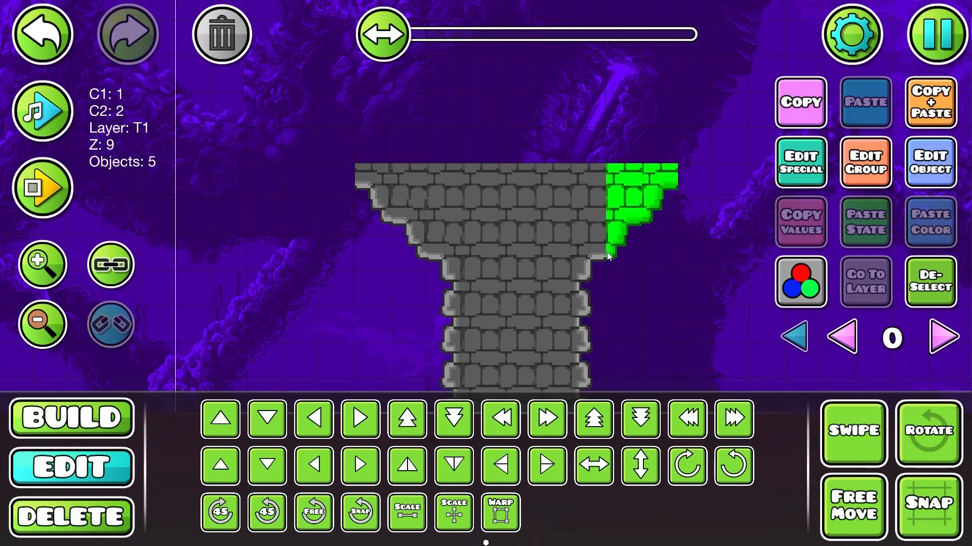
pyautogui.hotkey('ctrl', 'd')
pyautogui.press('w')
pyautogui.press('d')
pyautogui.press('w')
pyautogui.press('d')
# - Duplicate the pillar's upper-left stair pieces and move the copy two blocks up and two blocks left
pyautogui.moveTo(405, 198); pyautogui.dragTo(427, 181)
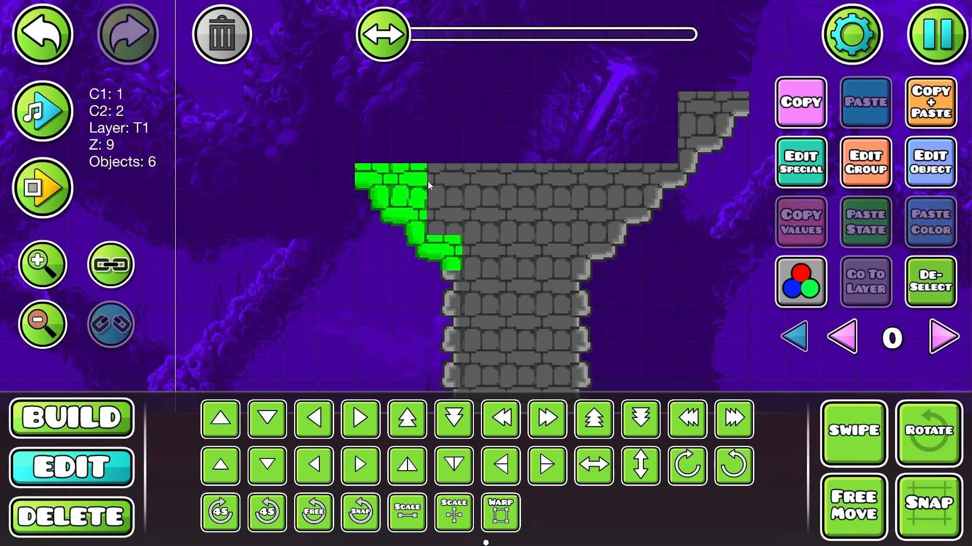
pyautogui.hotkey('ctrl', 'z')
pyautogui.hotkey('ctrl', 'd')
pyautogui.press('w')
pyautogui.press('a')
pyautogui.press('w')
pyautogui.press('a')
# - Fill the gap between the raised stair sections with full brick blocks
pyautogui.click(378, 177)
pyautogui.press('1')
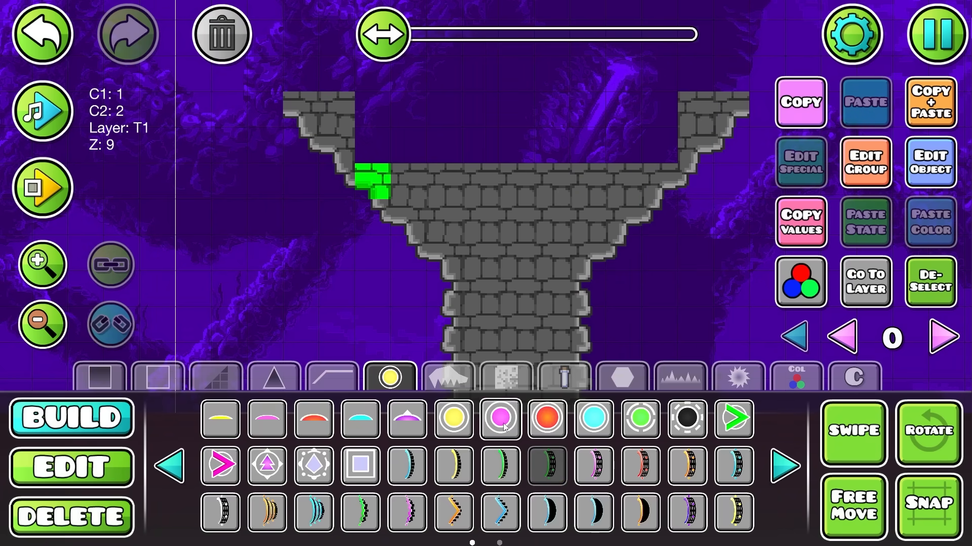
pyautogui.click(506, 378)
pyautogui.moveTo(372, 147)
pyautogui.mouseDown()
pyautogui.moveTo(624, 146)
pyautogui.moveTo(445, 109)
pyautogui.moveTo(372, 110)
pyautogui.mouseUp()
pyautogui.hotkey('alt', 'd')
# - Build a three-piece gradient strip above the platform's upper-left end from a straight gradient block with a fading corner on each side
pyautogui.click(669, 381)
pyautogui.moveTo(613, 303); pyautogui.dragTo(656, 199)
pyautogui.click(171, 466)
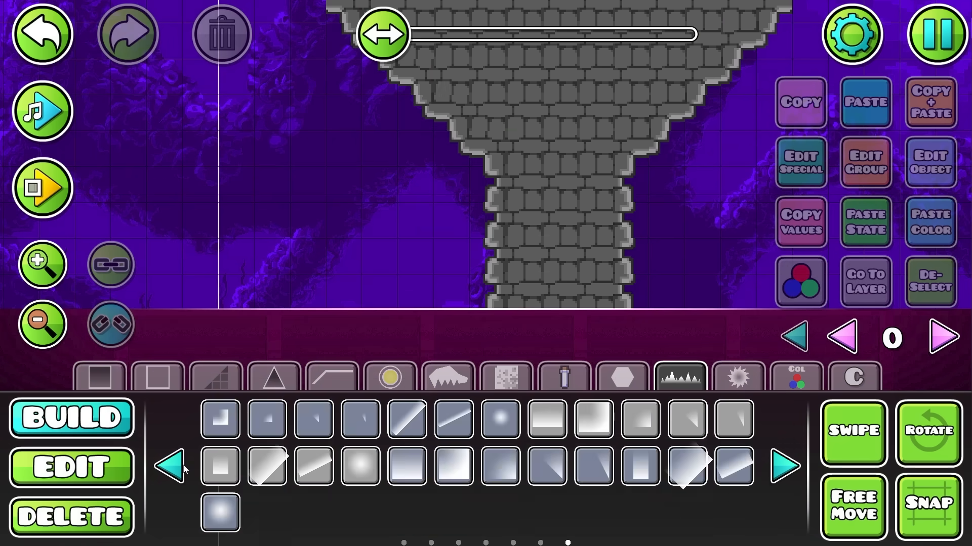
pyautogui.click(171, 466)
pyautogui.click(783, 466)
pyautogui.moveTo(546, 218); pyautogui.dragTo(588, 395)
pyautogui.click(412, 462)
pyautogui.click(389, 151)
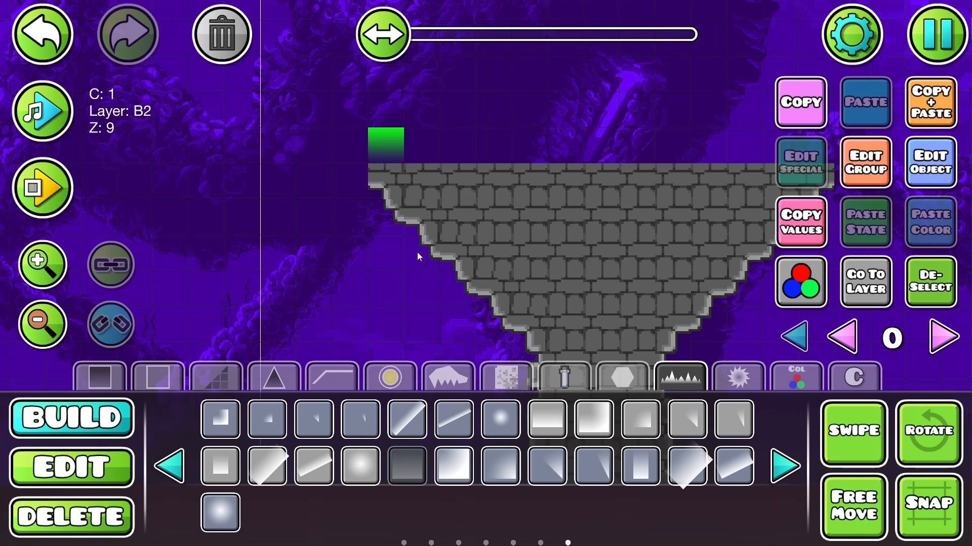
pyautogui.press('2')
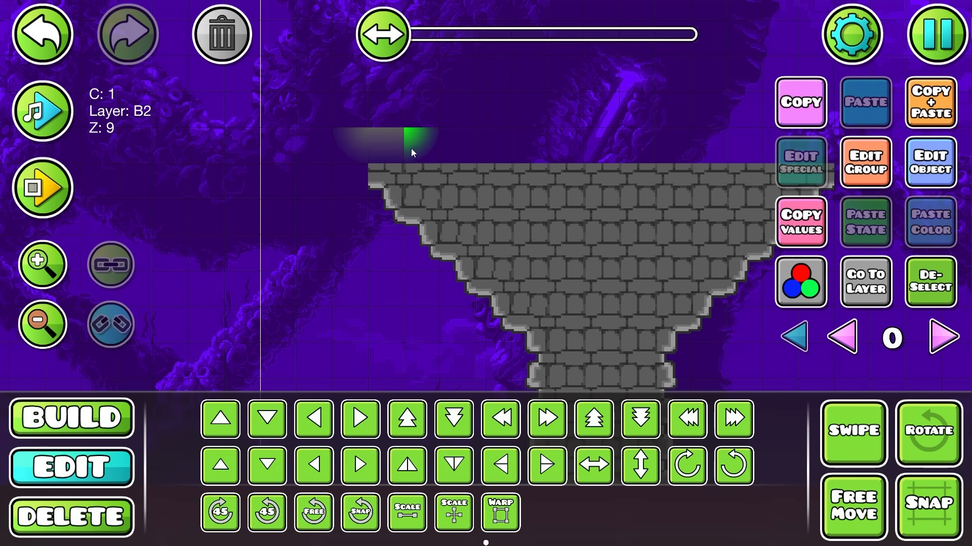
# - Assign colour channel 4 to the three gradient pieces
pyautogui.moveTo(324, 114); pyautogui.dragTo(489, 149)
pyautogui.click(922, 185)
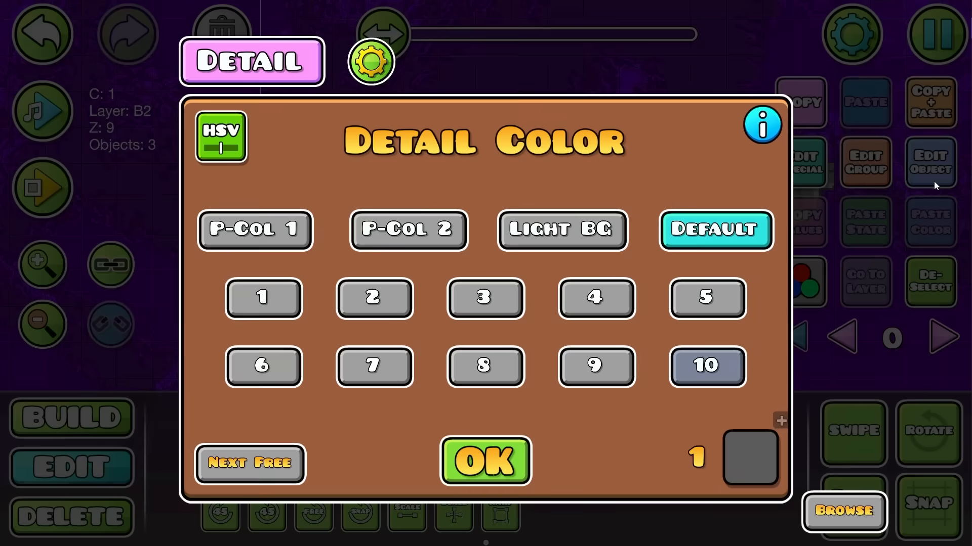
pyautogui.click(592, 297)
pyautogui.click(751, 460)
pyautogui.click(495, 495)
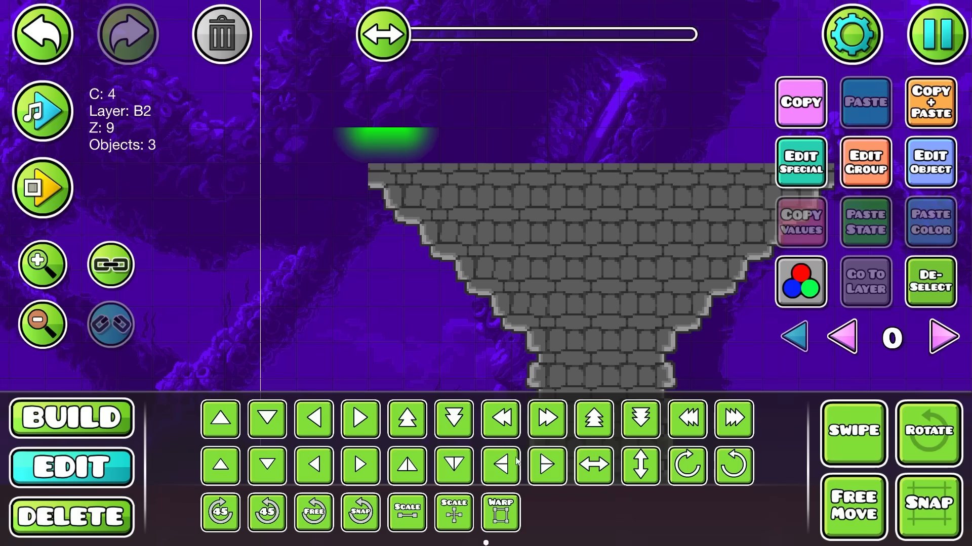
# - Set the gradient strip's Z layer to T2 and stretch it across the upper part of the pillar
pyautogui.click(854, 172)
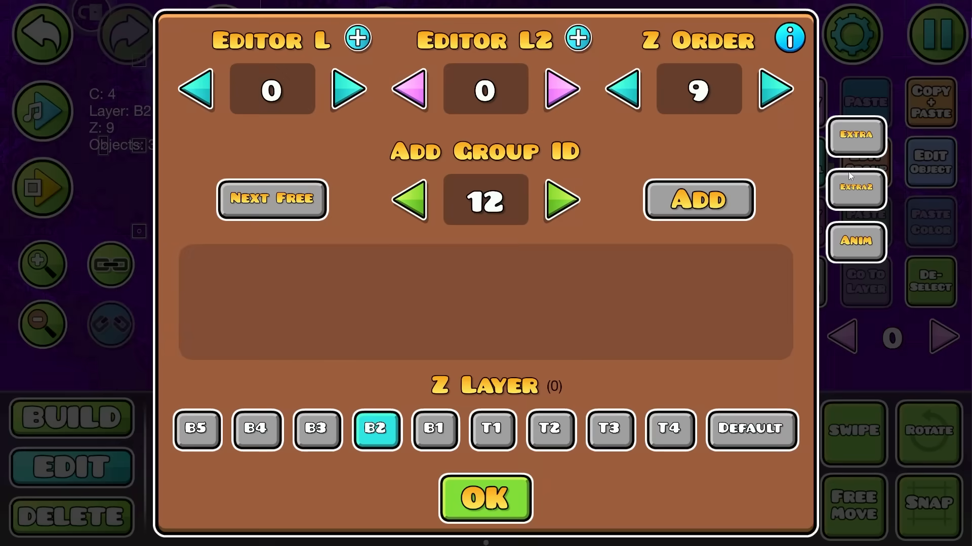
pyautogui.click(550, 429)
pyautogui.click(486, 499)
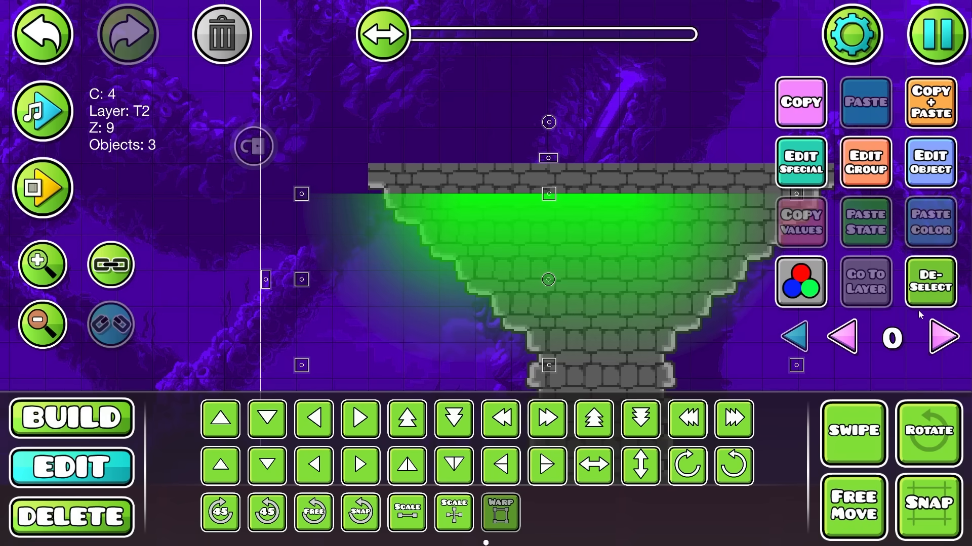
pyautogui.click(921, 298)
# - Link the three gradient pieces together and playtest the level
pyautogui.moveTo(646, 288); pyautogui.dragTo(594, 259)
pyautogui.hotkey('ctrl', 'z')
pyautogui.click(104, 273)
pyautogui.click(46, 189)
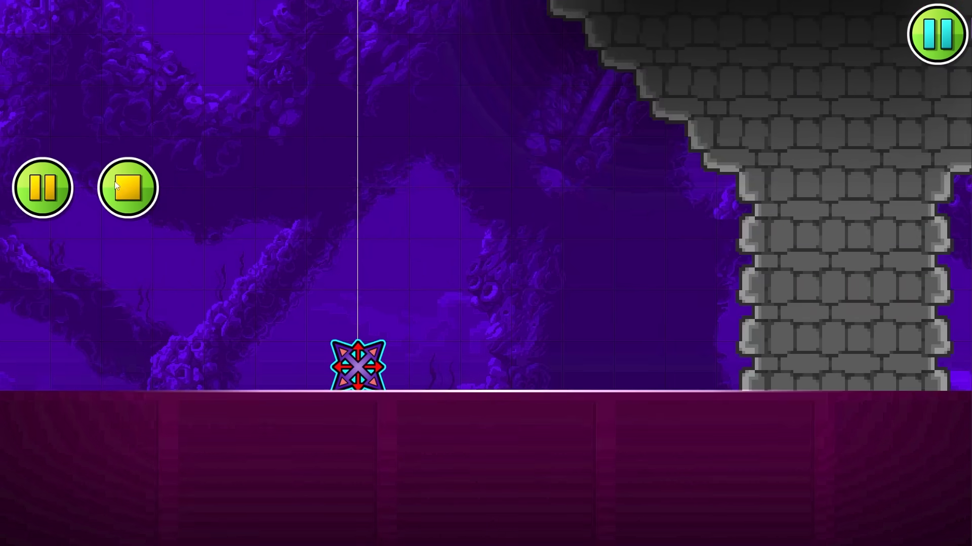
# - Stretch the gradient strip wider than the pillar's top and playtest the level
pyautogui.click(128, 187)
pyautogui.click(403, 168)
pyautogui.click(49, 182)
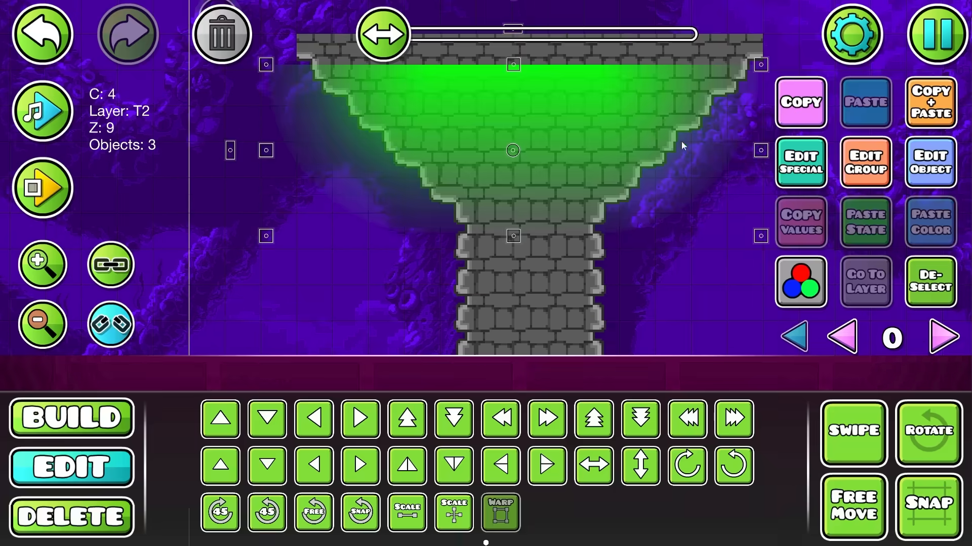
pyautogui.click(43, 188)
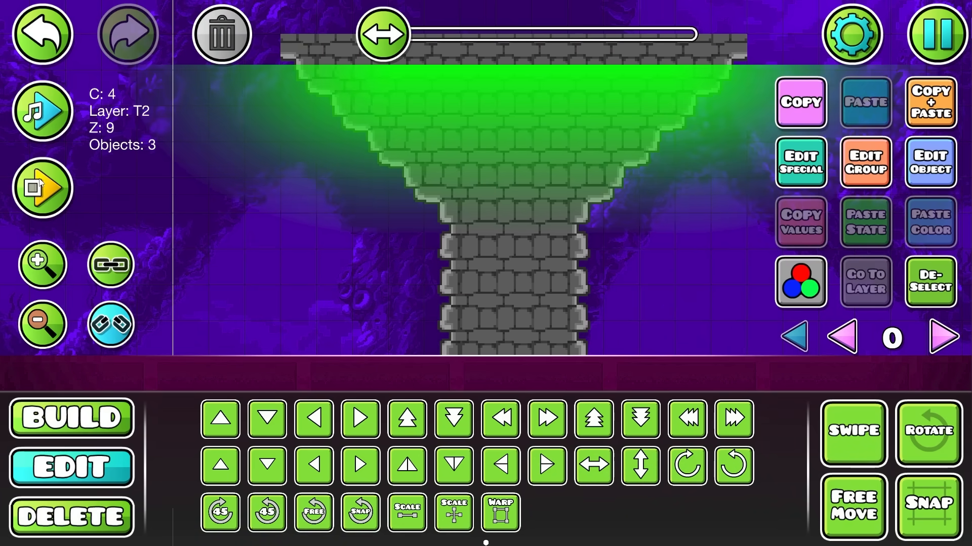
pyautogui.click(40, 184)
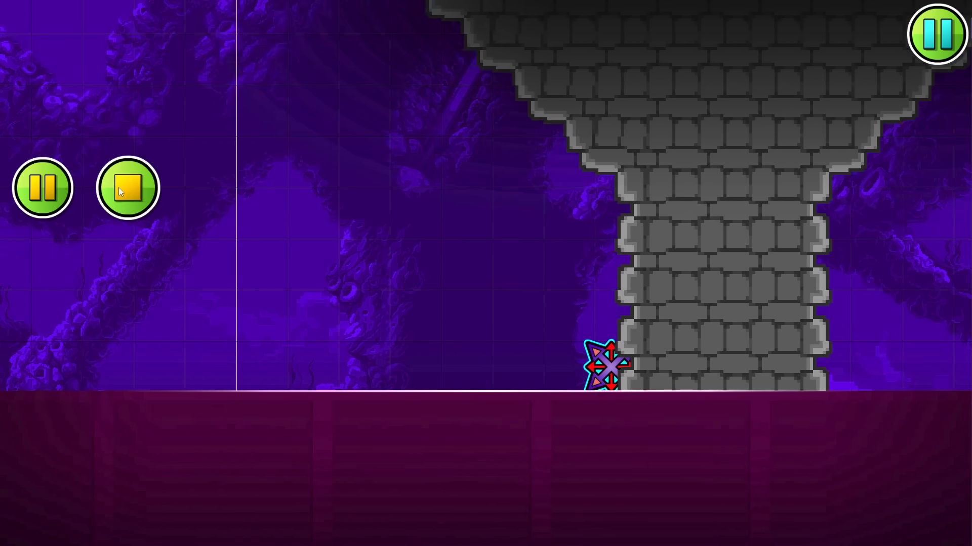
pyautogui.click(122, 190)
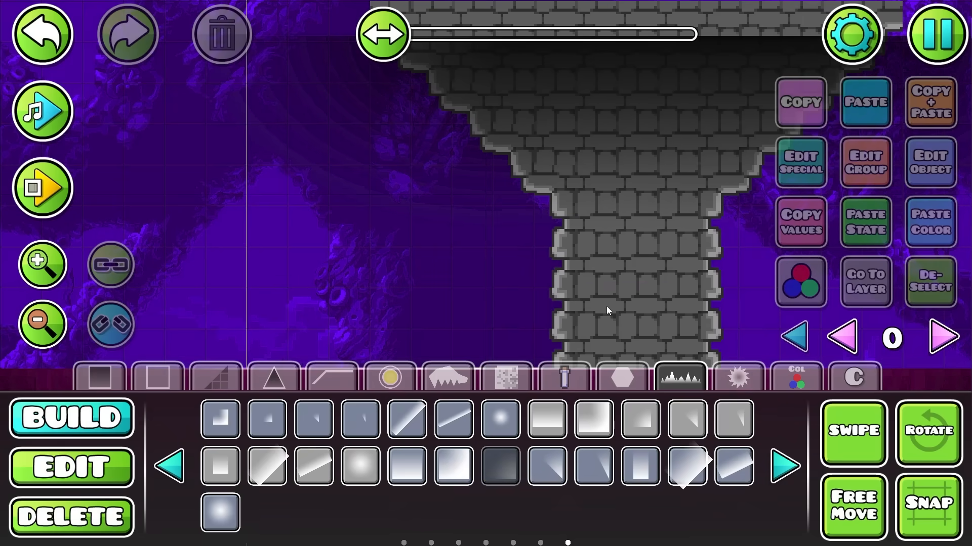
# - Place a thin quarter-circle arc in the open area right of the pillar
pyautogui.scroll(2, 606, 305)
pyautogui.moveTo(578, 317); pyautogui.dragTo(382, 274)
pyautogui.click(587, 378)
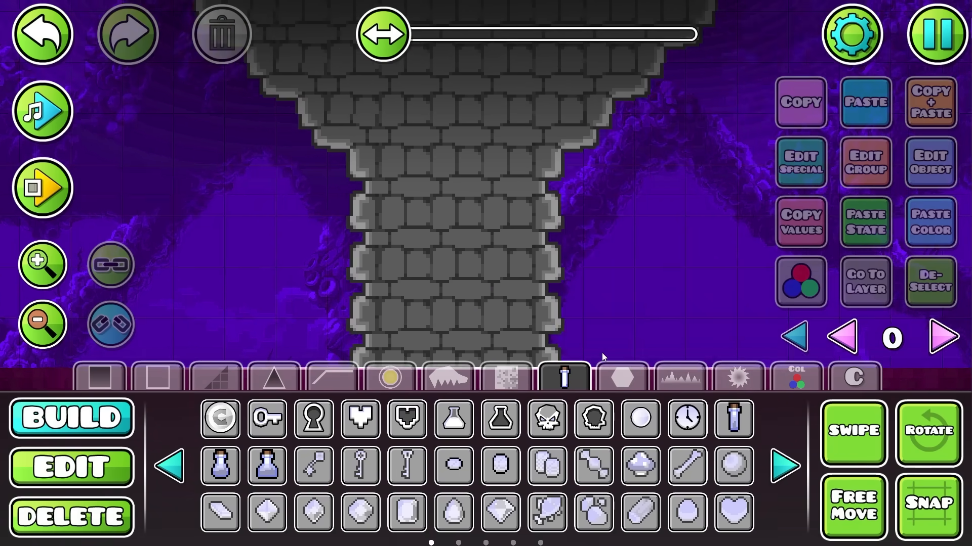
pyautogui.click(622, 374)
pyautogui.click(507, 434)
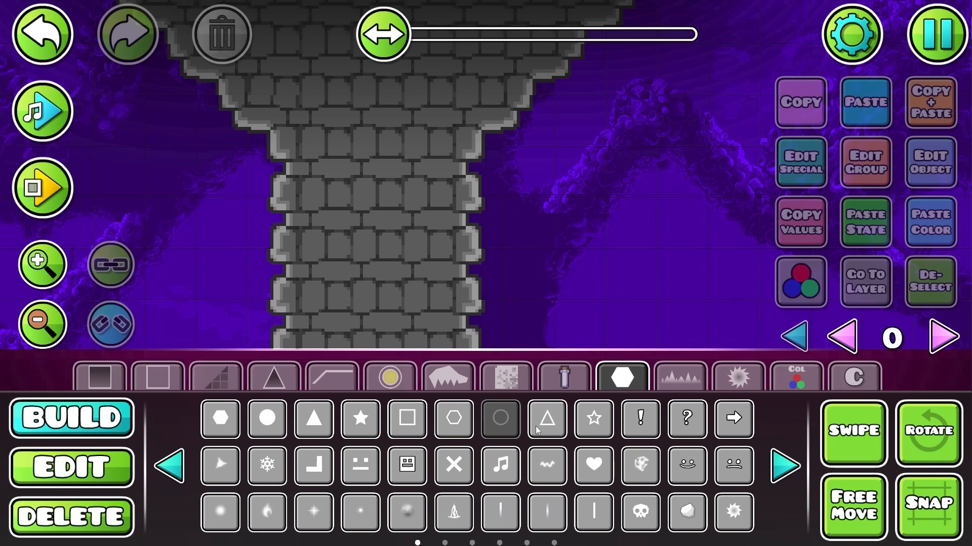
pyautogui.click(681, 377)
pyautogui.click(187, 475)
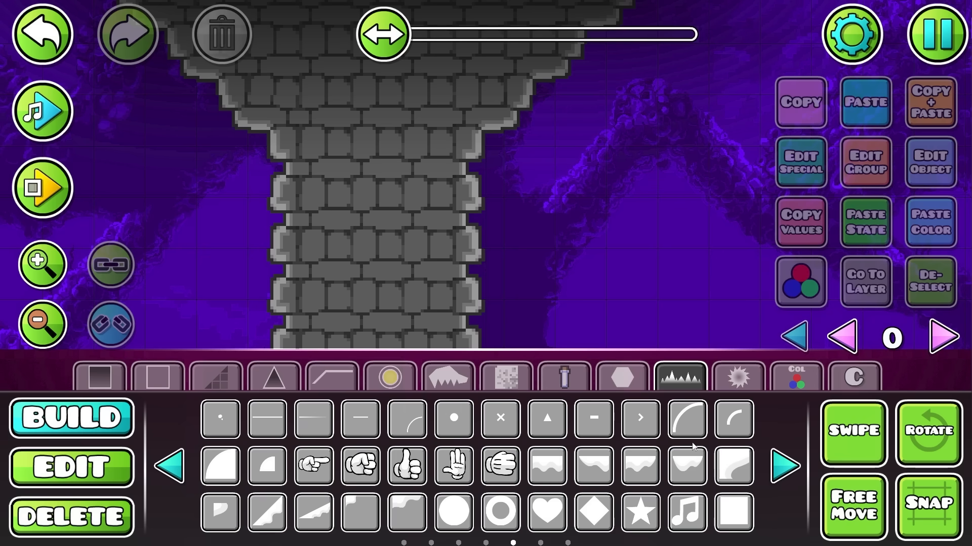
pyautogui.moveTo(652, 312); pyautogui.dragTo(334, 444)
pyautogui.click(418, 430)
pyautogui.click(613, 204)
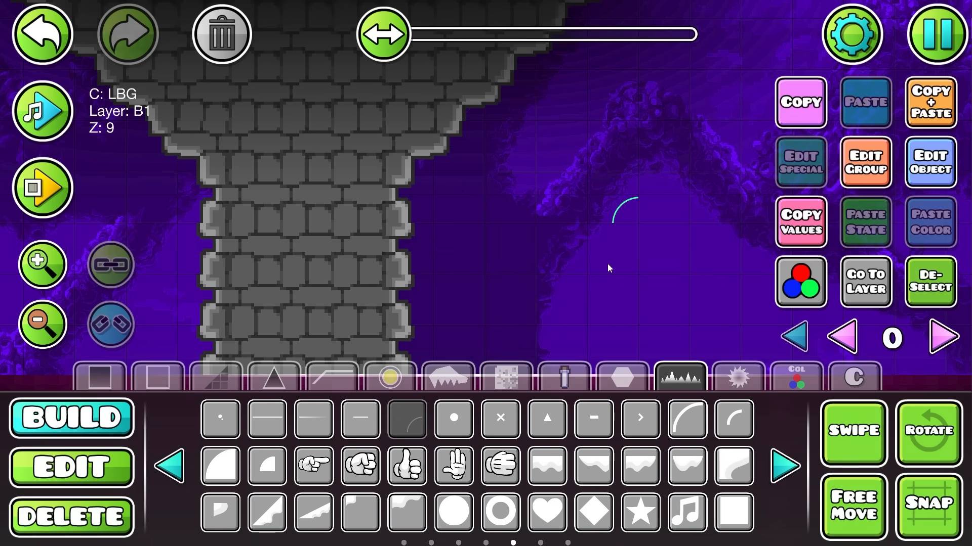
# - Complete a full ring from four copies of the arc, each rotated to its quadrant
pyautogui.click(611, 262)
pyautogui.press('q')
pyautogui.press('q')
pyautogui.press('q')
pyautogui.click(660, 248)
pyautogui.click(669, 215)
pyautogui.press('2')
# - Move the three linked gradient pieces to editor layer 1
pyautogui.moveTo(582, 167); pyautogui.dragTo(704, 273)
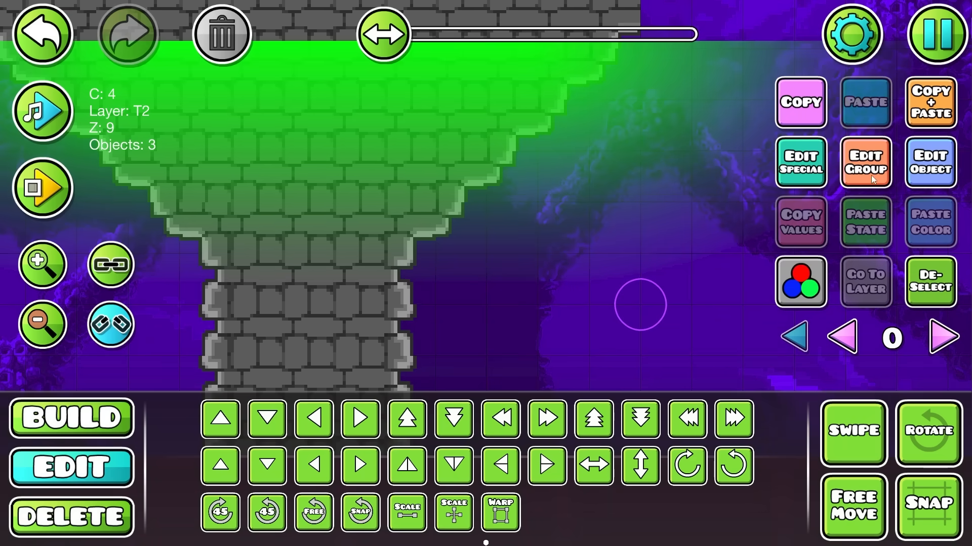
pyautogui.click(865, 162)
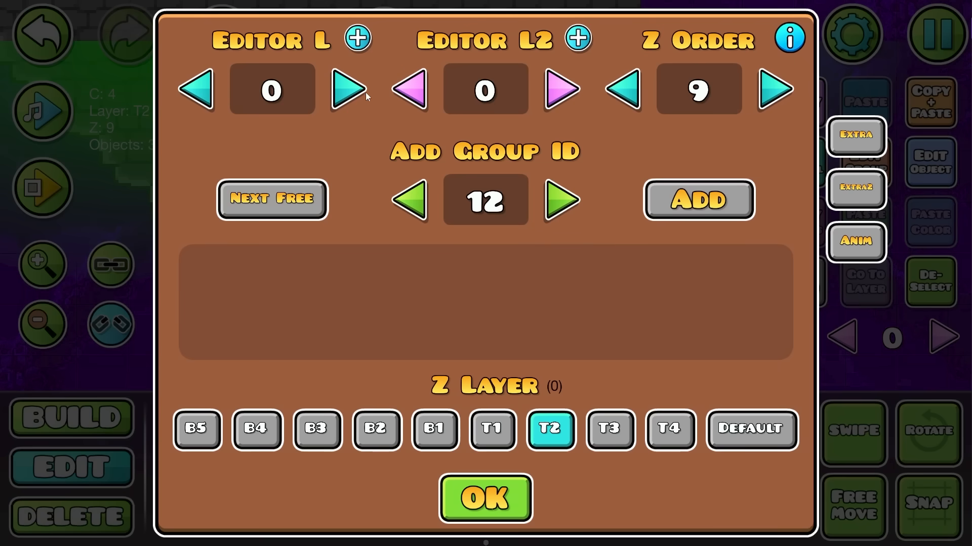
pyautogui.click(363, 40)
pyautogui.press('Escape')
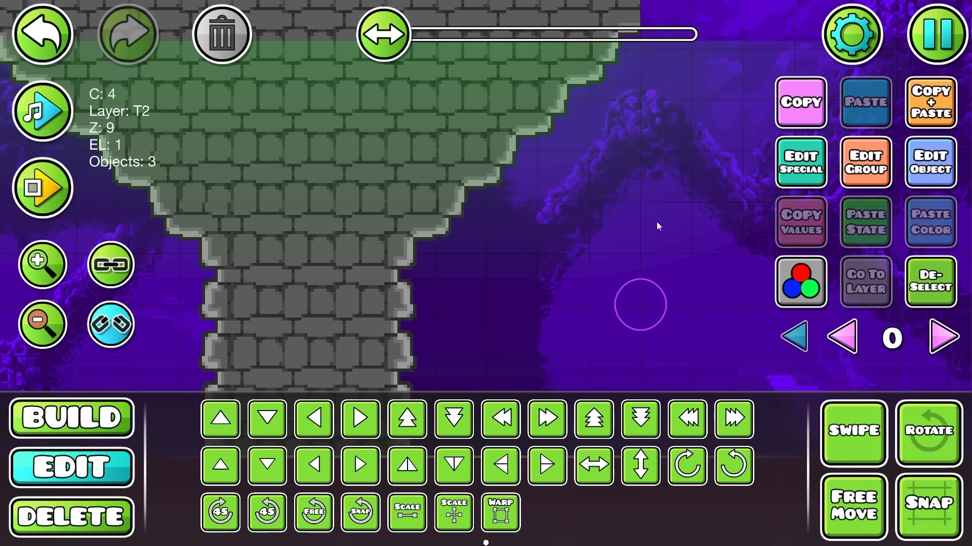
pyautogui.click(916, 295)
# - Shift the four-arc ring further right of the pillar and assign colour channel 4 to it
pyautogui.moveTo(613, 282); pyautogui.dragTo(672, 332)
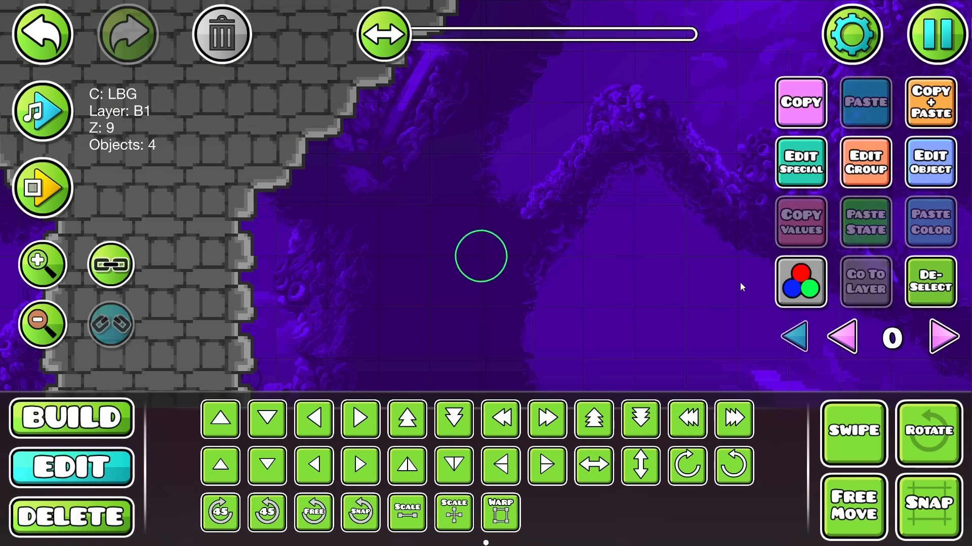
pyautogui.press('d')
pyautogui.press('d')
pyautogui.click(922, 284)
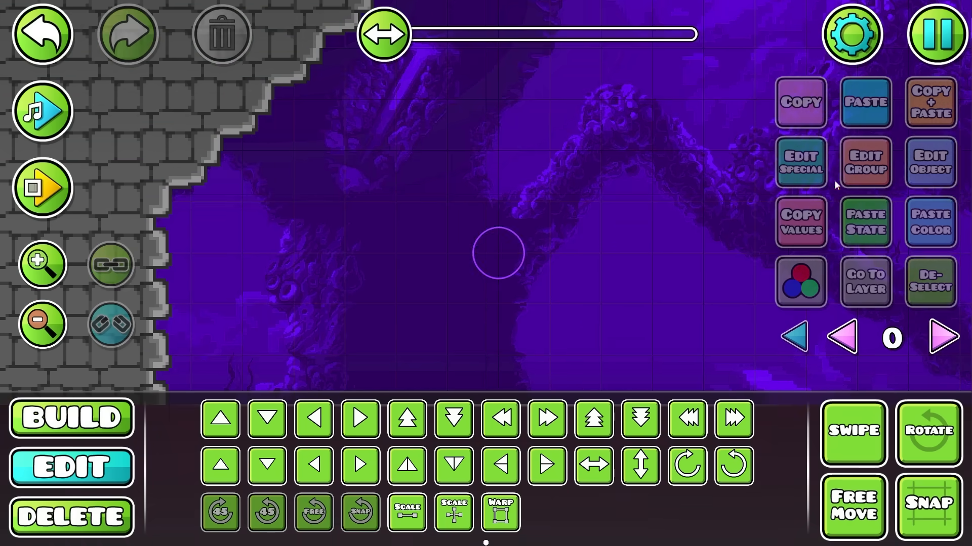
pyautogui.hotkey('ctrl', 'z')
pyautogui.click(801, 283)
pyautogui.click(597, 298)
pyautogui.press('Escape')
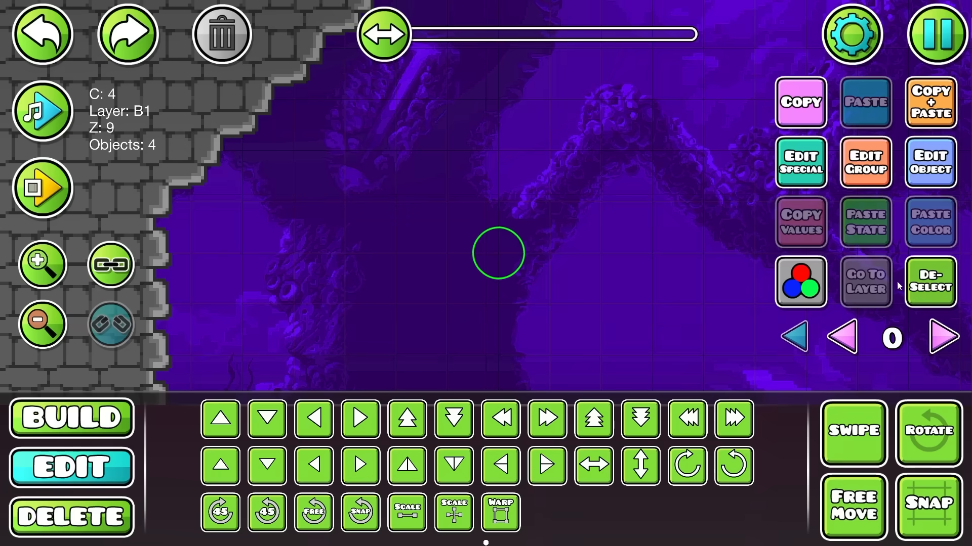
pyautogui.click(925, 281)
# - Place a solid circle inside the ring and scale it to 0.58 to fill the outline
pyautogui.scroll(4, 475, 358)
pyautogui.hotkey('ctrl', 'z')
pyautogui.press('s')
pyautogui.moveTo(668, 316); pyautogui.dragTo(700, 282)
pyautogui.press('1')
pyautogui.click(925, 283)
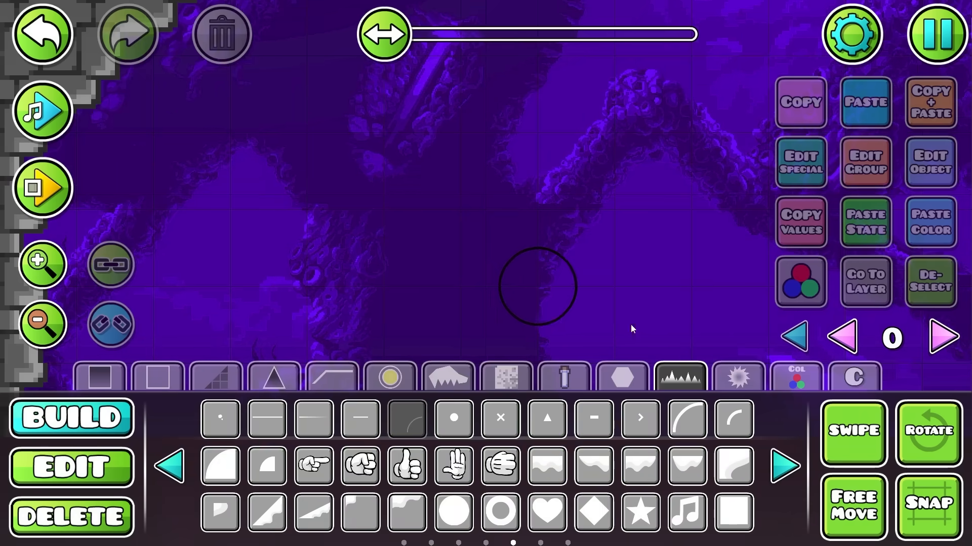
pyautogui.moveTo(631, 330); pyautogui.dragTo(619, 302)
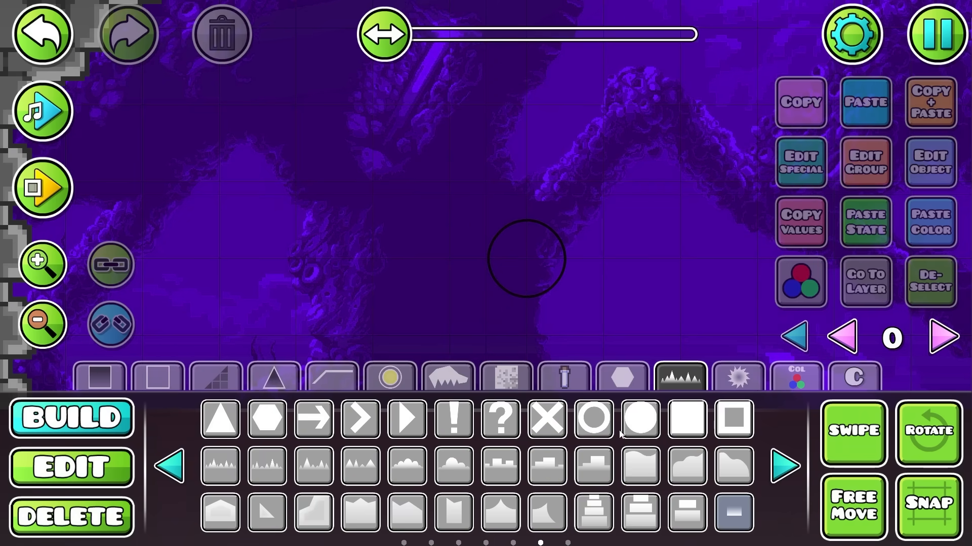
pyautogui.click(620, 434)
pyautogui.press('2')
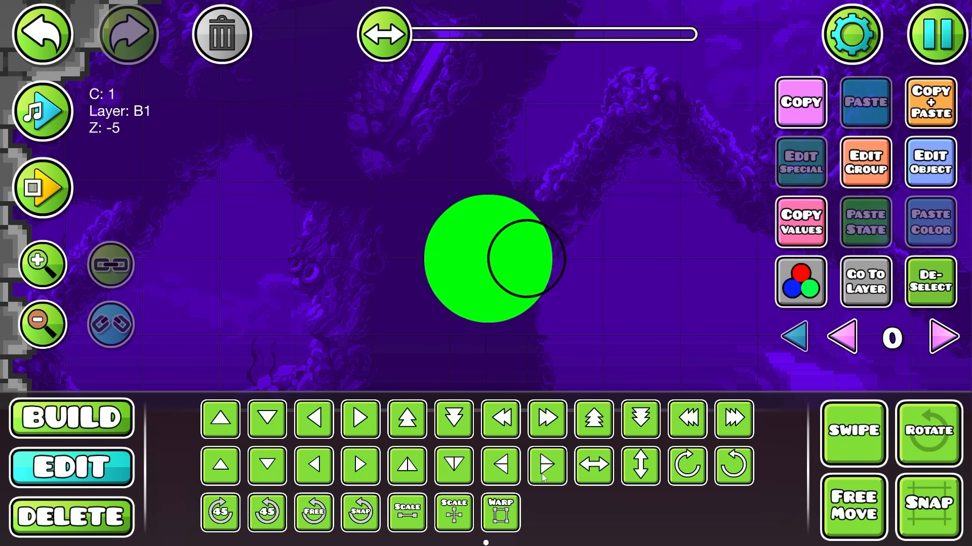
pyautogui.click(407, 512)
pyautogui.moveTo(423, 156); pyautogui.dragTo(397, 164)
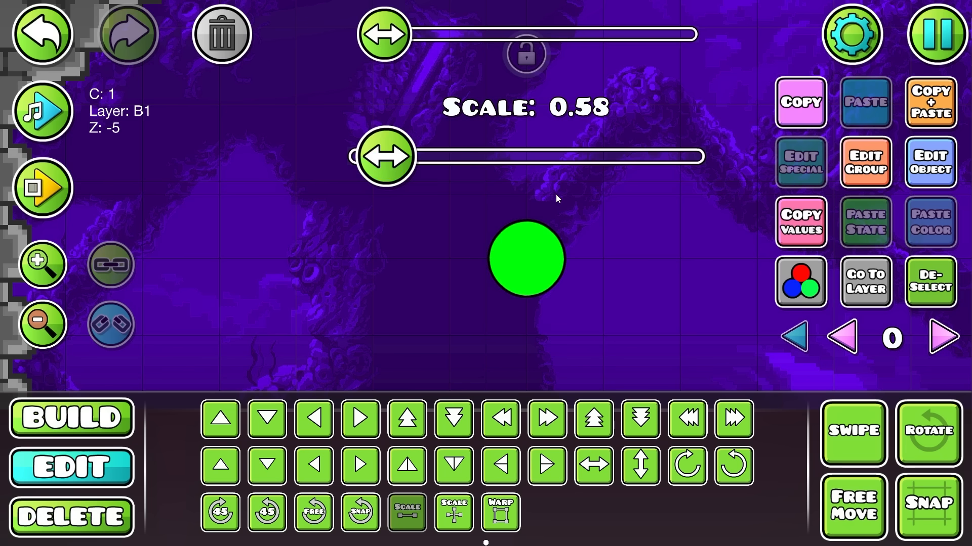
# - Assign colour channel 3 to the solid circle
pyautogui.moveTo(556, 195); pyautogui.dragTo(656, 239)
pyautogui.hotkey('ctrl', 'z')
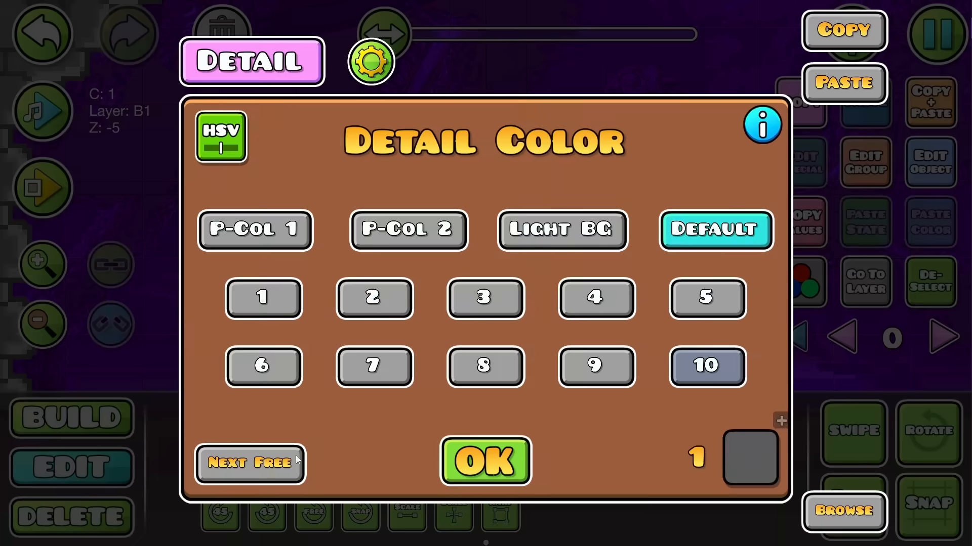
pyautogui.click(368, 309)
pyautogui.click(510, 319)
pyautogui.click(513, 456)
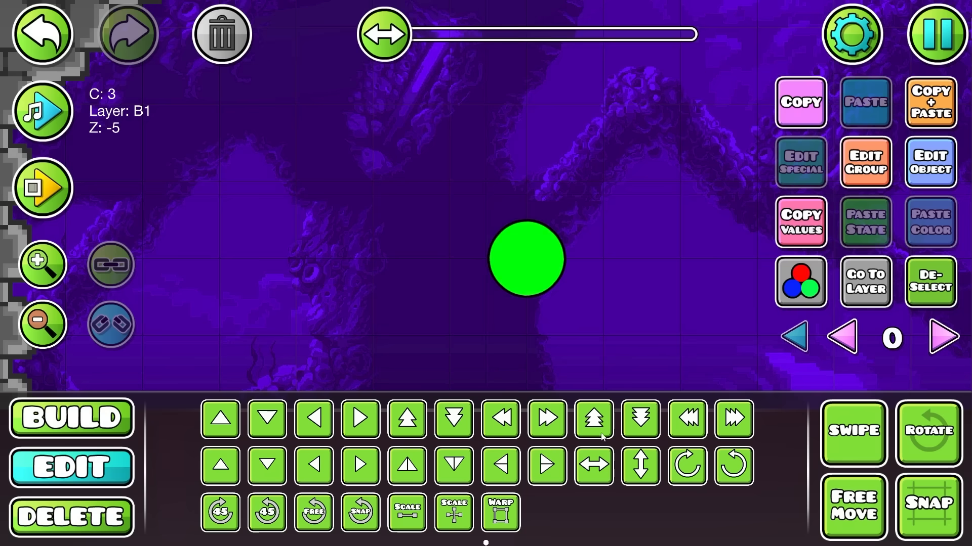
pyautogui.click(918, 300)
# - Duplicate the ring around the circle, enlarge the copy slightly and set its Z order to 8
pyautogui.click(552, 260)
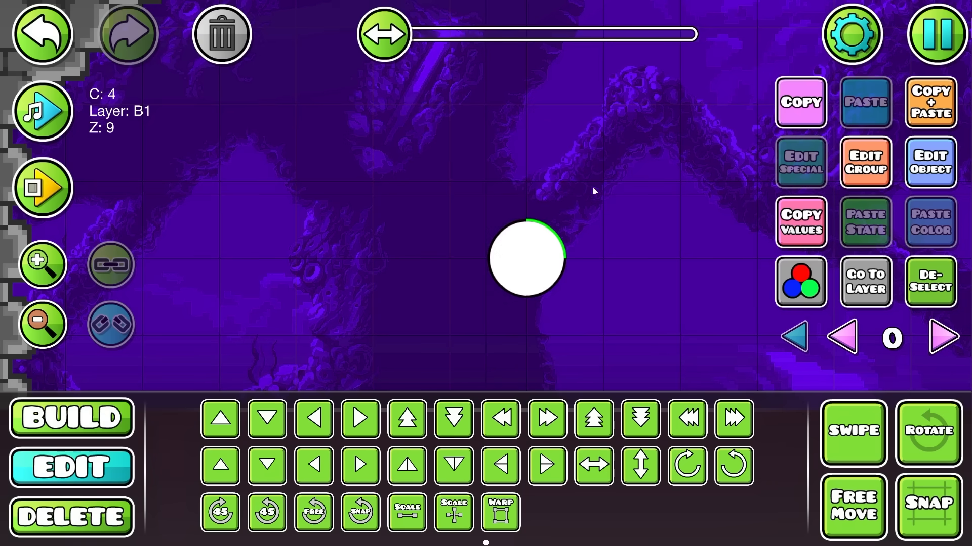
pyautogui.moveTo(594, 191); pyautogui.dragTo(464, 328)
pyautogui.click(414, 511)
pyautogui.moveTo(445, 177)
pyautogui.mouseDown()
pyautogui.moveTo(462, 177)
pyautogui.moveTo(453, 180)
pyautogui.mouseUp()
pyautogui.click(866, 161)
pyautogui.click(620, 86)
pyautogui.click(486, 496)
# - Assign colour channel 2 to the enlarged outer ring
pyautogui.click(801, 281)
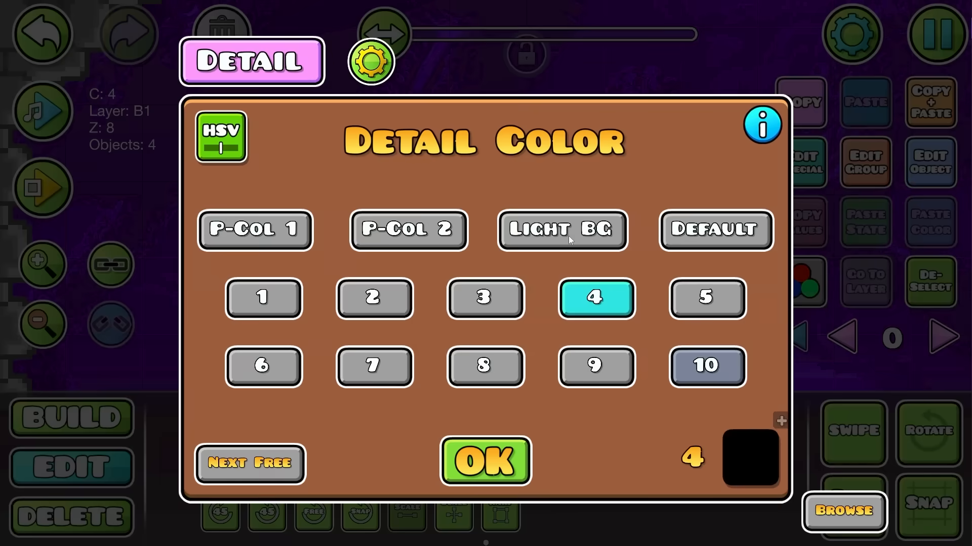
pyautogui.click(373, 297)
pyautogui.click(486, 460)
pyautogui.click(936, 160)
pyautogui.click(930, 282)
pyautogui.scroll(-5, 637, 286)
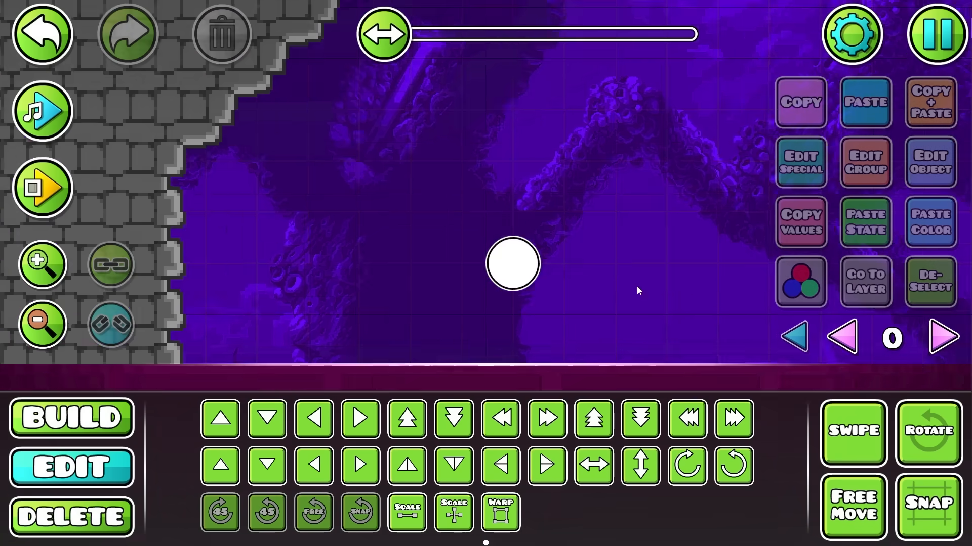
pyautogui.moveTo(637, 286); pyautogui.dragTo(687, 266)
pyautogui.click(71, 516)
pyautogui.click(72, 467)
pyautogui.click(72, 418)
pyautogui.scroll(2, 660, 295)
pyautogui.click(72, 467)
pyautogui.moveTo(611, 234); pyautogui.dragTo(514, 245)
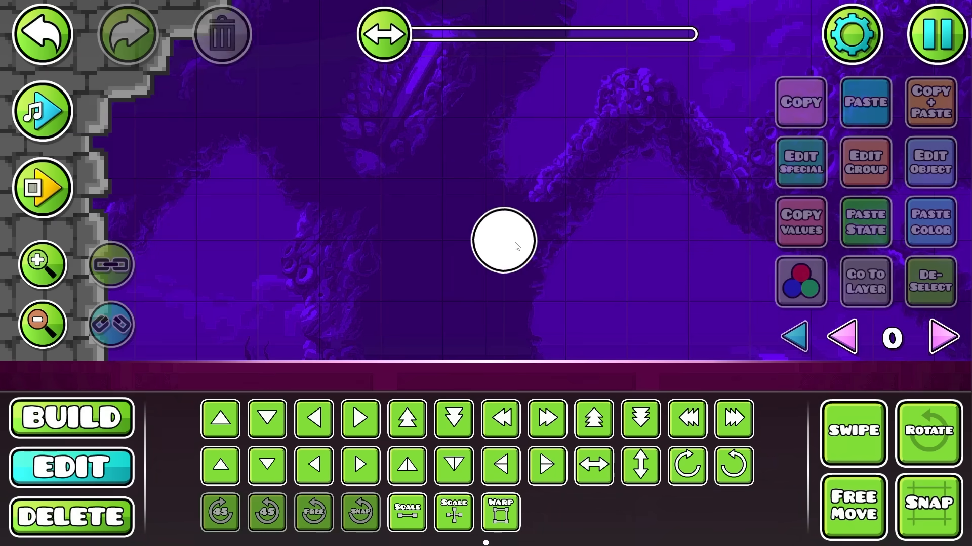
pyautogui.click(513, 245)
# - Place a text object to the upper right of the circle and set its text to "R"
pyautogui.click(72, 418)
pyautogui.click(448, 377)
pyautogui.click(781, 468)
pyautogui.click(391, 378)
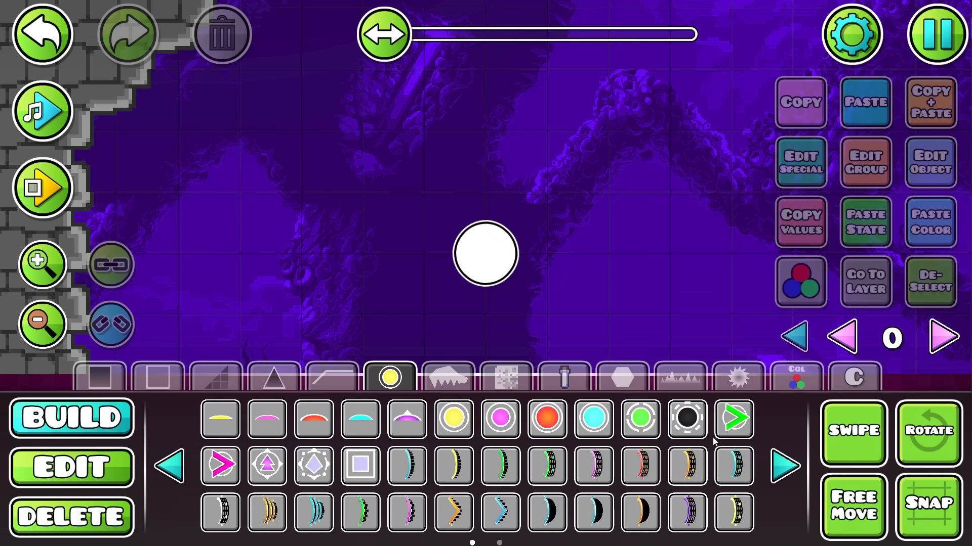
pyautogui.click(785, 466)
pyautogui.click(501, 418)
pyautogui.click(641, 158)
pyautogui.click(930, 162)
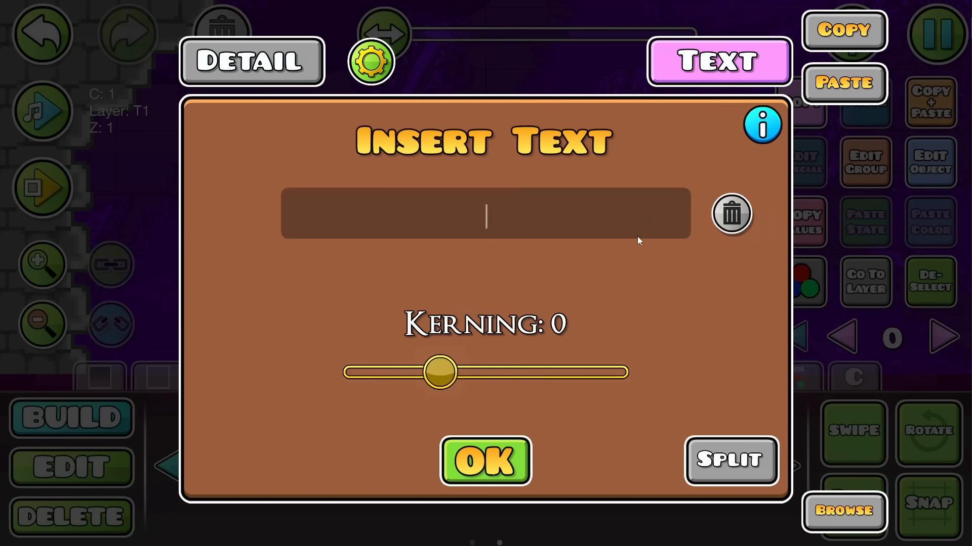
pyautogui.write('R')
pyautogui.press('Escape')
# - Change the level's text font from the serif style to a heavy rounded one
pyautogui.click(851, 36)
pyautogui.press('Escape')
pyautogui.press('Escape')
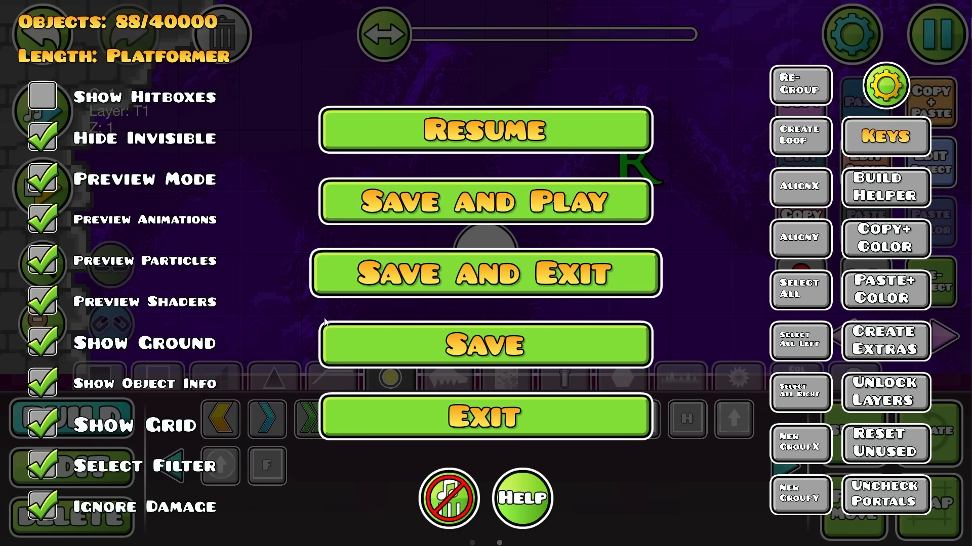
pyautogui.click(325, 296)
pyautogui.click(324, 318)
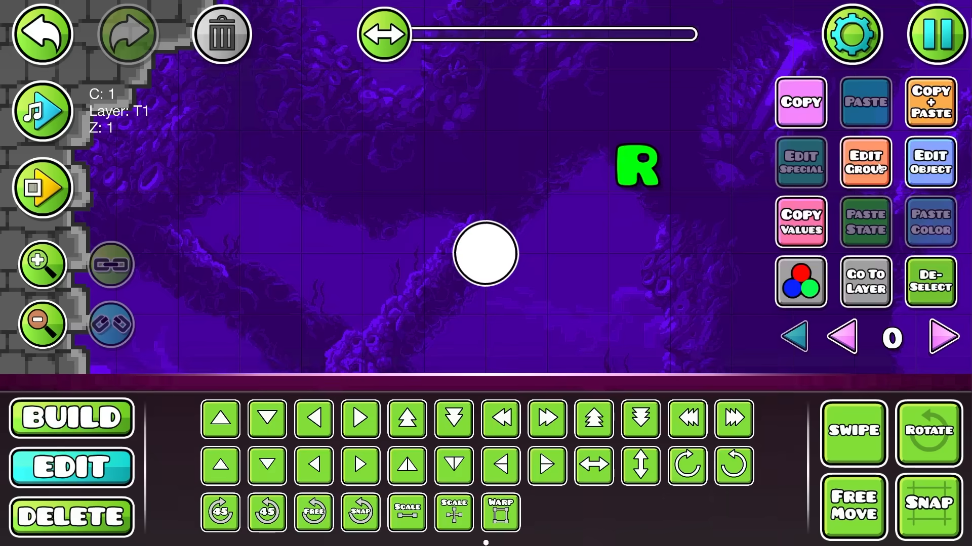
# - Assign colour channel 3 to the letter R
pyautogui.click(923, 163)
pyautogui.click(484, 298)
pyautogui.press('Escape')
pyautogui.click(623, 177)
pyautogui.click(623, 179)
pyautogui.moveTo(623, 219); pyautogui.dragTo(468, 240)
pyautogui.press('s')
pyautogui.press('w')
# - Set the Z layer of the solid circle and both its rings to T2
pyautogui.moveTo(388, 279); pyautogui.dragTo(493, 247)
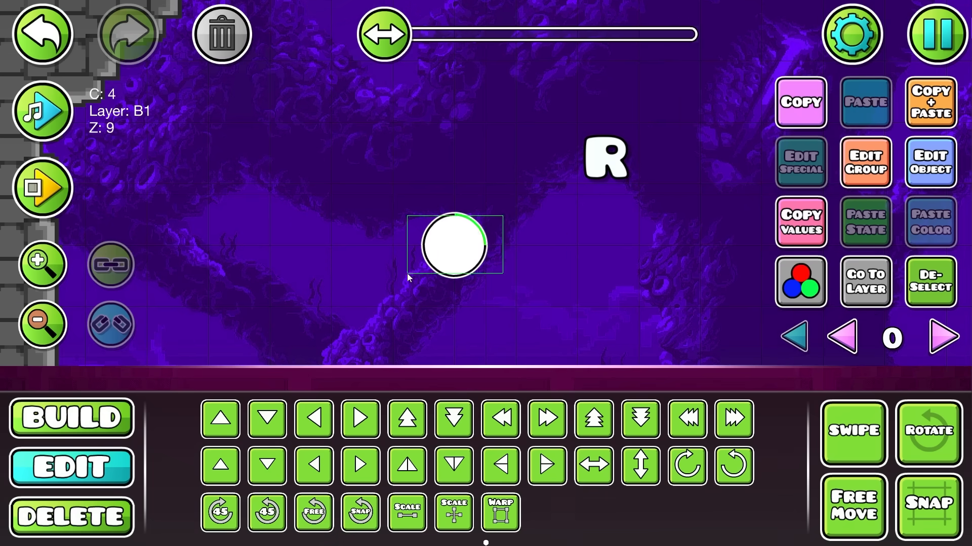
pyautogui.hotkey('ctrl', 'a')
pyautogui.click(852, 178)
pyautogui.click(538, 443)
pyautogui.click(485, 498)
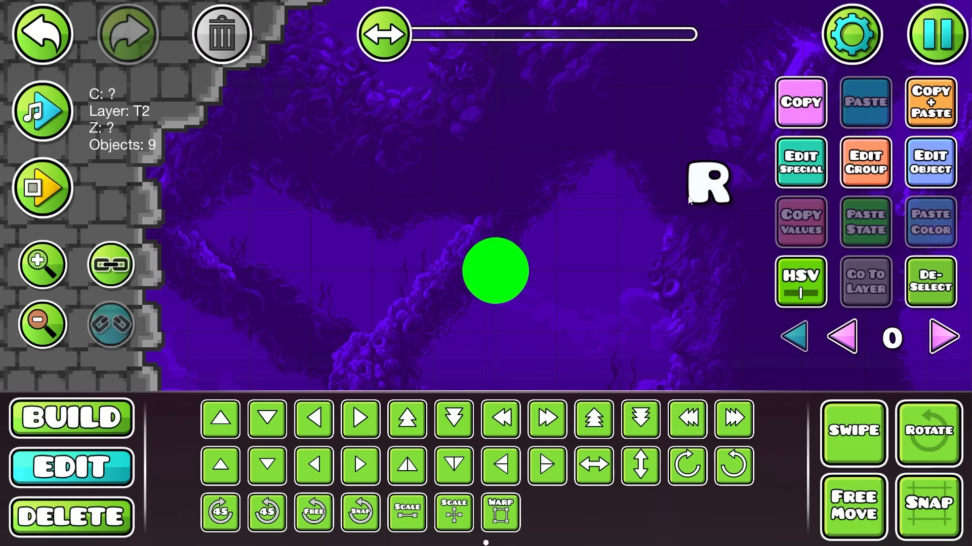
pyautogui.click(916, 282)
# - Place a small right-pointing arrow decoration directly beneath the letter R
pyautogui.press('1')
pyautogui.click(622, 377)
pyautogui.click(681, 377)
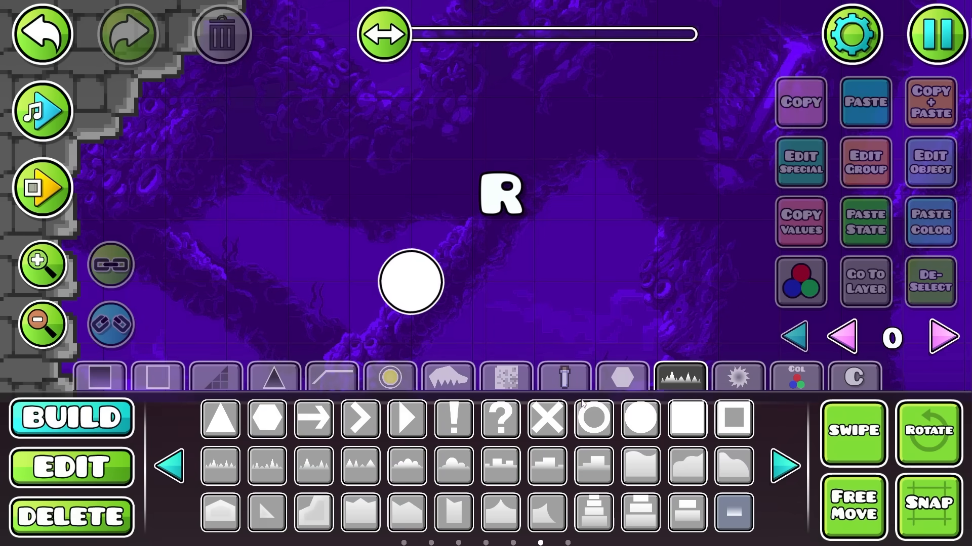
pyautogui.click(169, 465)
pyautogui.click(179, 470)
pyautogui.click(178, 471)
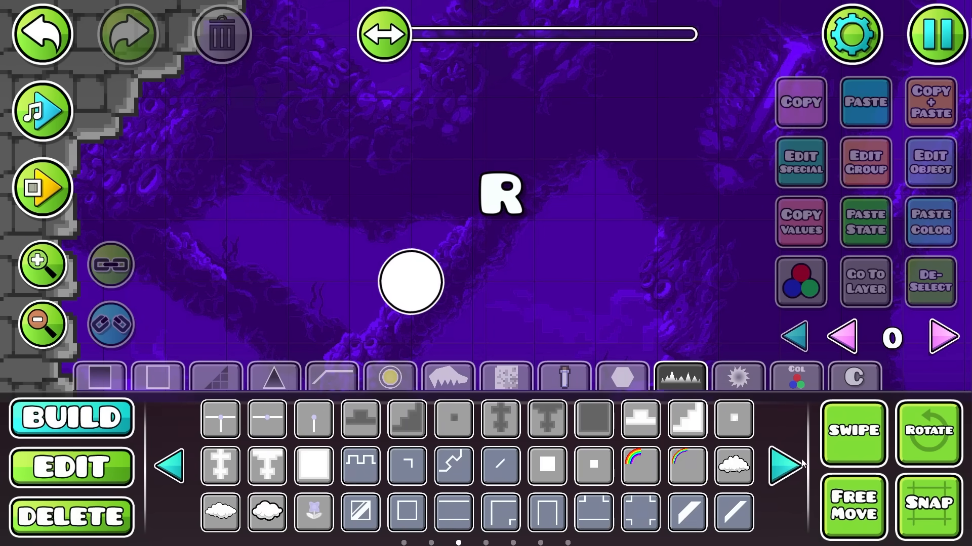
pyautogui.click(799, 465)
pyautogui.click(800, 465)
pyautogui.click(178, 467)
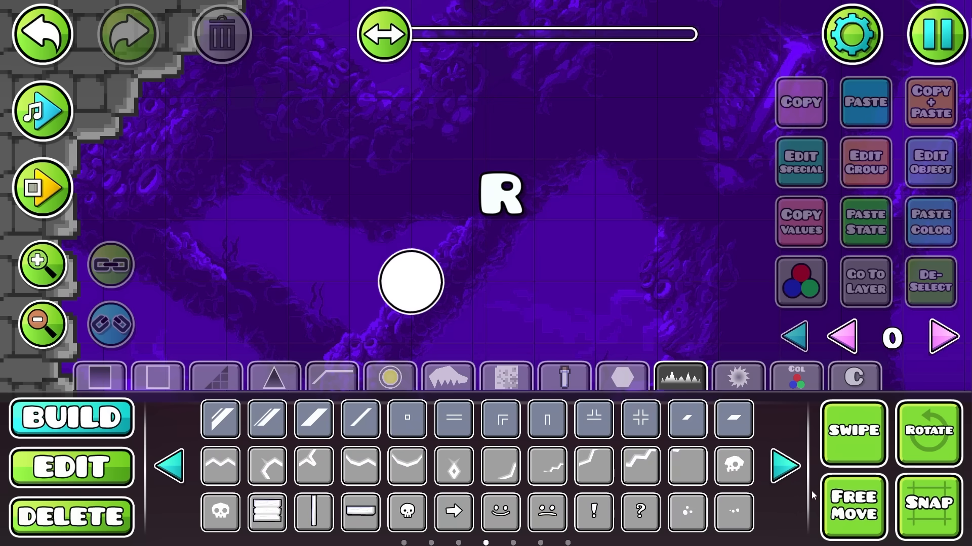
pyautogui.click(455, 515)
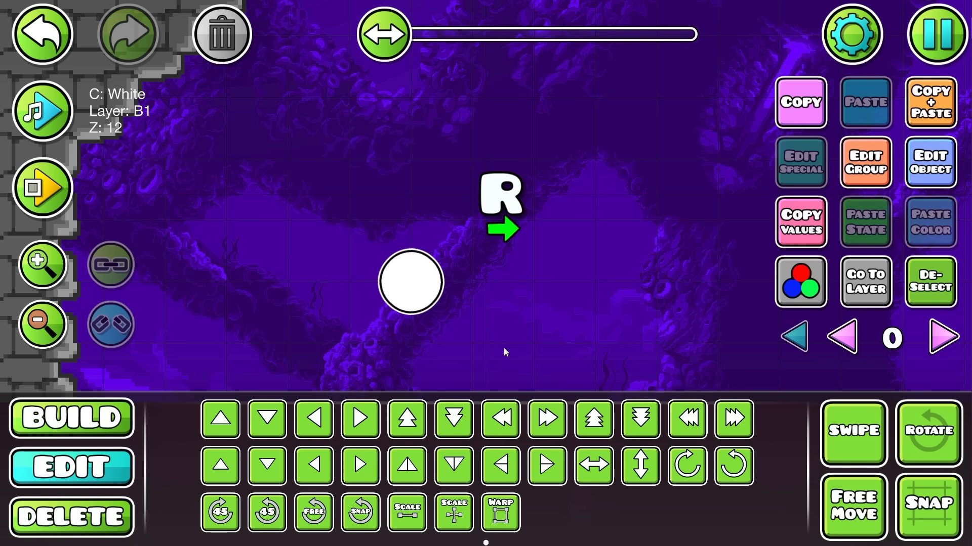
# - Scale the letter R and the arrow together to 0.48
pyautogui.keyDown('shift'); pyautogui.click(515, 202); pyautogui.keyUp('shift')
pyautogui.click(399, 508)
pyautogui.moveTo(403, 137); pyautogui.dragTo(351, 137)
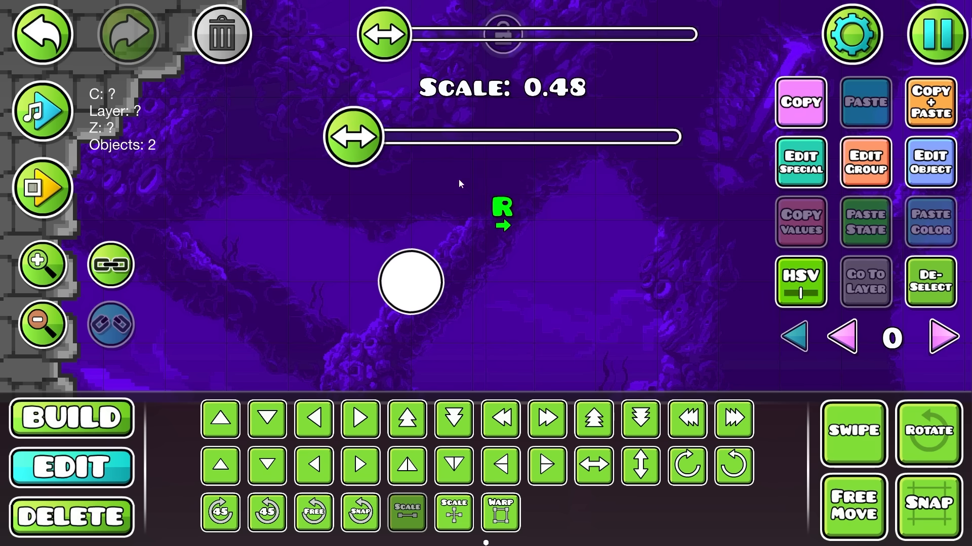
# - Move the letter R and its arrow onto the white circle and set their Z layer to T3
pyautogui.press('f')
pyautogui.moveTo(509, 215); pyautogui.dragTo(412, 285)
pyautogui.click(866, 162)
pyautogui.click(549, 427)
pyautogui.click(486, 496)
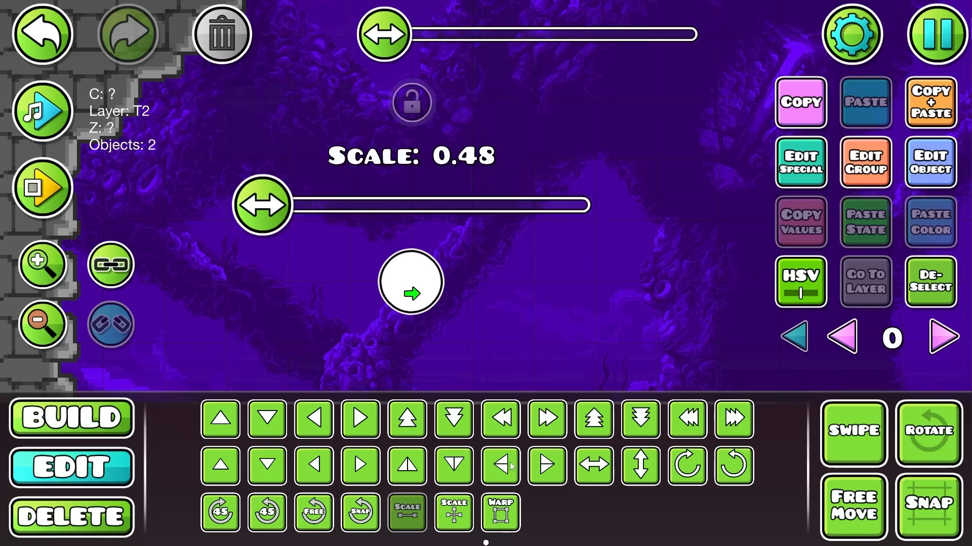
pyautogui.click(865, 162)
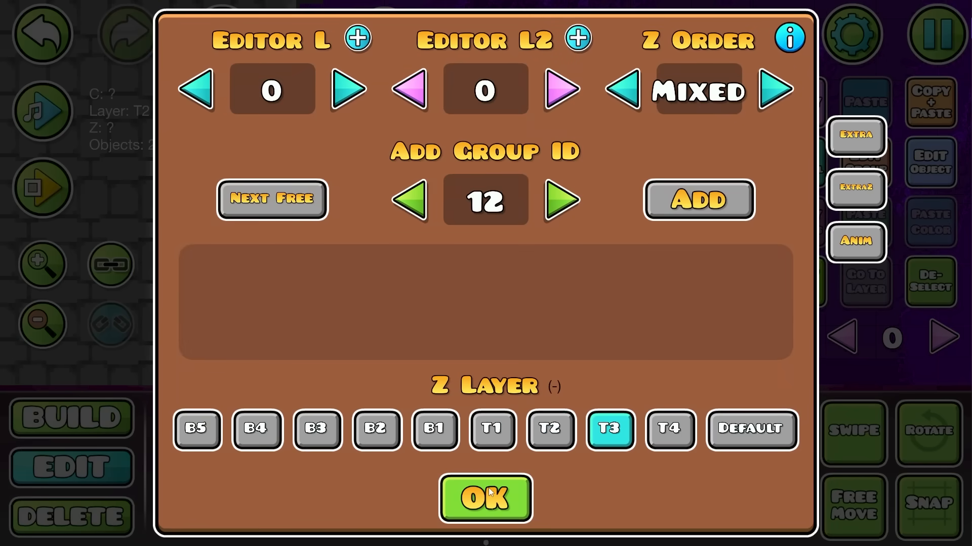
pyautogui.click(486, 496)
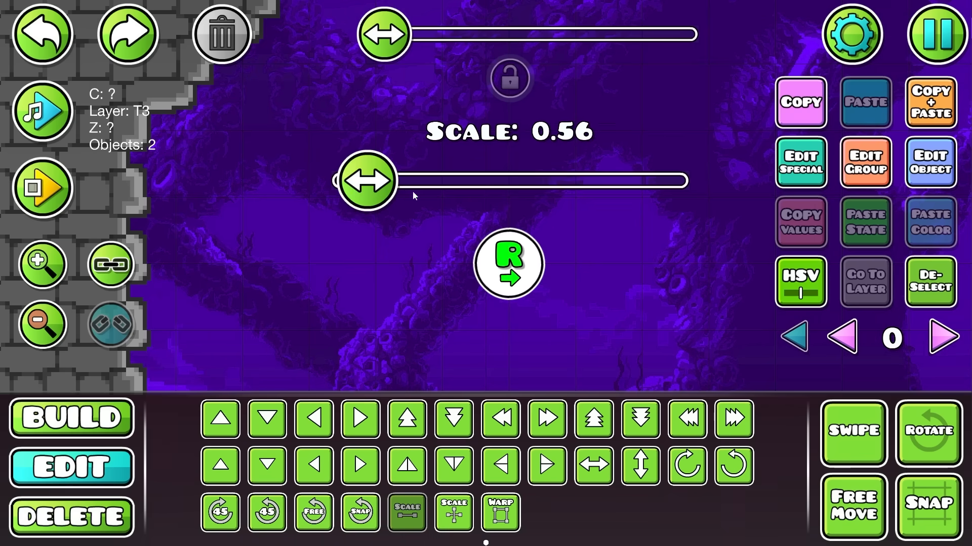
# - Scale the letter R and arrow together to 0.56 and centre them inside the white circle
pyautogui.press('f')
pyautogui.moveTo(509, 257); pyautogui.dragTo(510, 264)
pyautogui.press('f')
# - Assign all parts of the round R button to editor layer 2 and switch to that layer
pyautogui.scroll(-4, 709, 248)
pyautogui.moveTo(638, 242); pyautogui.dragTo(536, 296)
pyautogui.click(862, 172)
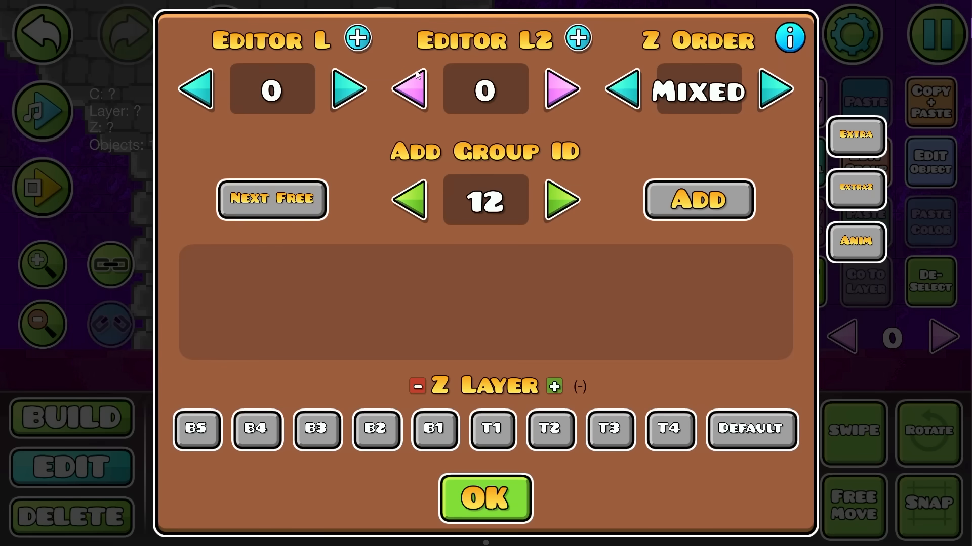
pyautogui.press('Escape')
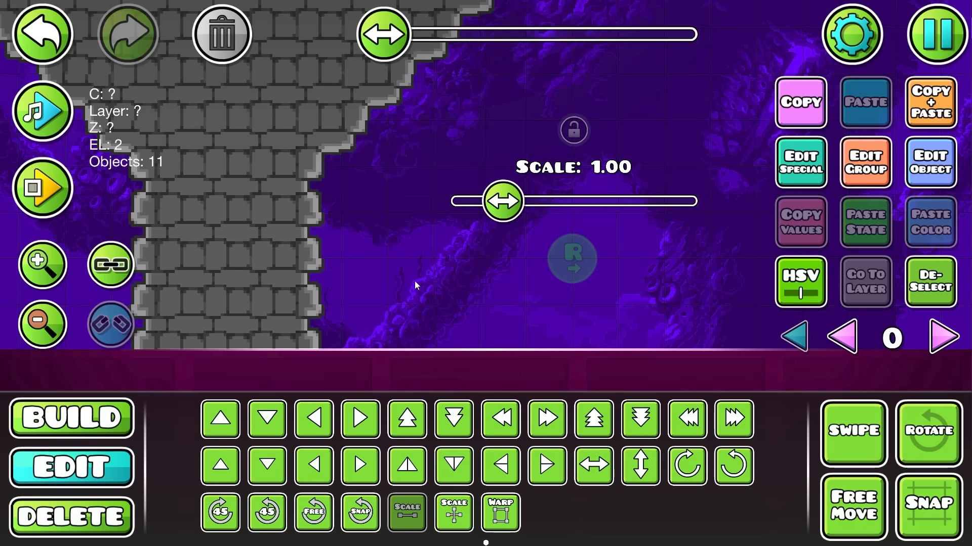
pyautogui.moveTo(414, 281); pyautogui.dragTo(544, 287)
pyautogui.click(867, 292)
# - Move the R button left onto the middle of the brick pillar and show all editor layers
pyautogui.press('a')
pyautogui.press('a')
pyautogui.press('a')
pyautogui.press('a')
pyautogui.press('a')
pyautogui.press('a')
pyautogui.press('a')
pyautogui.press('a')
pyautogui.press('a')
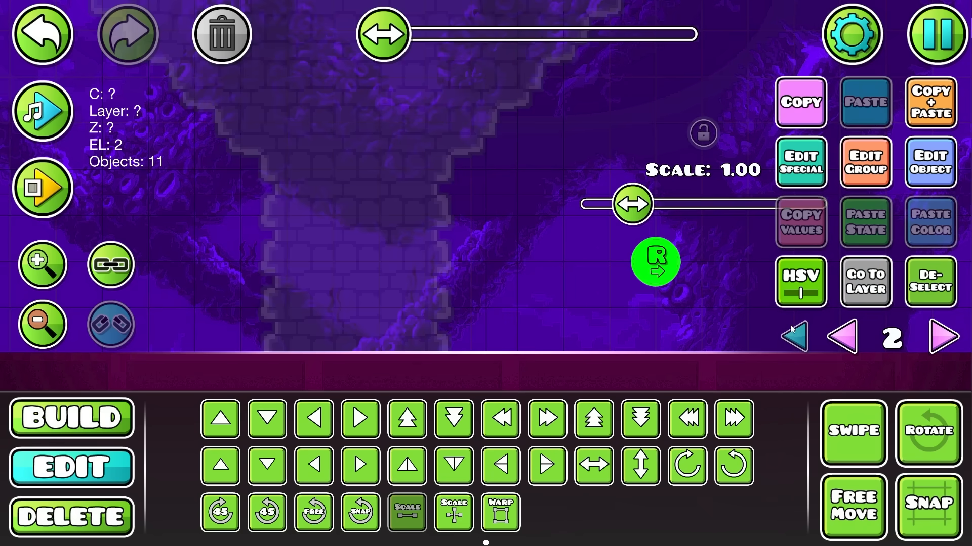
pyautogui.press('w')
pyautogui.press('d')
pyautogui.moveTo(619, 292); pyautogui.dragTo(672, 299)
pyautogui.click(553, 478)
pyautogui.click(795, 336)
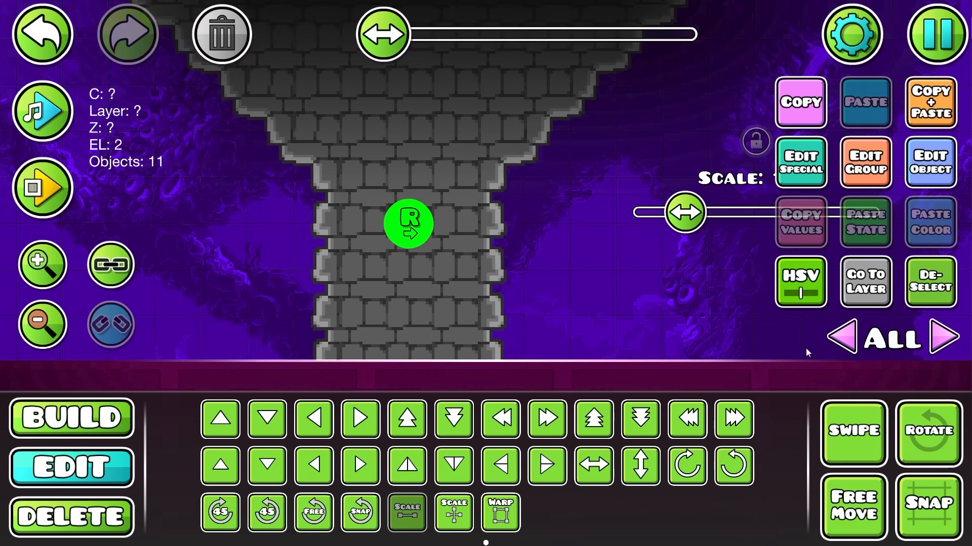
pyautogui.hotkey('alt', 'd')
pyautogui.moveTo(610, 310); pyautogui.dragTo(698, 332)
pyautogui.hotkey('ctrl', 'z')
pyautogui.hotkey('ctrl', 'd')
pyautogui.click(886, 293)
pyautogui.click(898, 296)
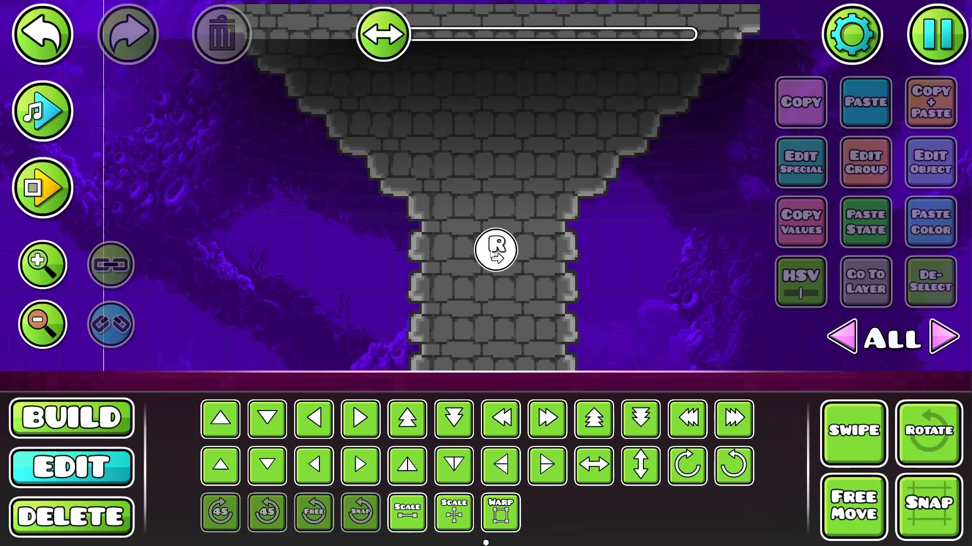
# - Playtest the level briefly to check the R button on the brick pillar
pyautogui.click(49, 186)
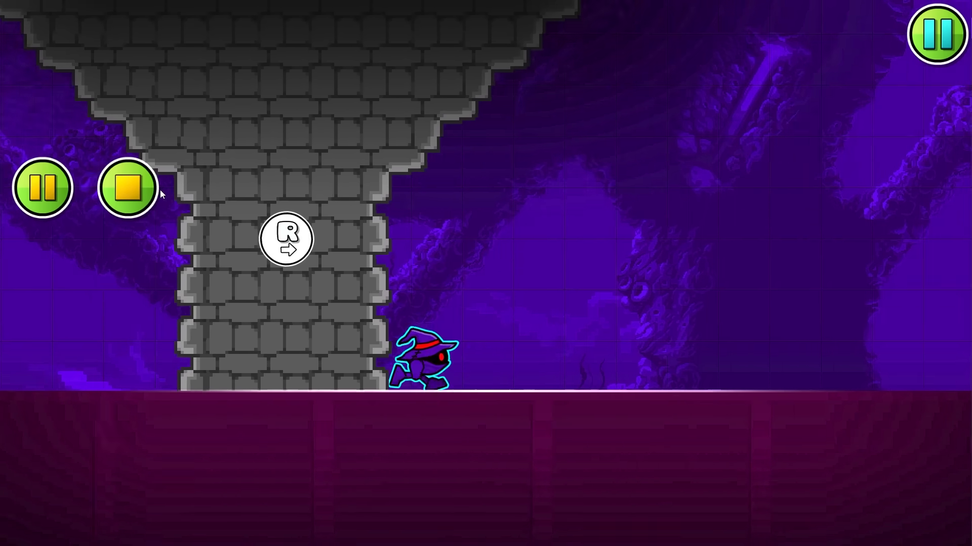
pyautogui.press('a')
pyautogui.click(147, 191)
# - Show editor layer 2 and move the letter R and arrow out of the circle, to the right of the pillar
pyautogui.click(460, 259)
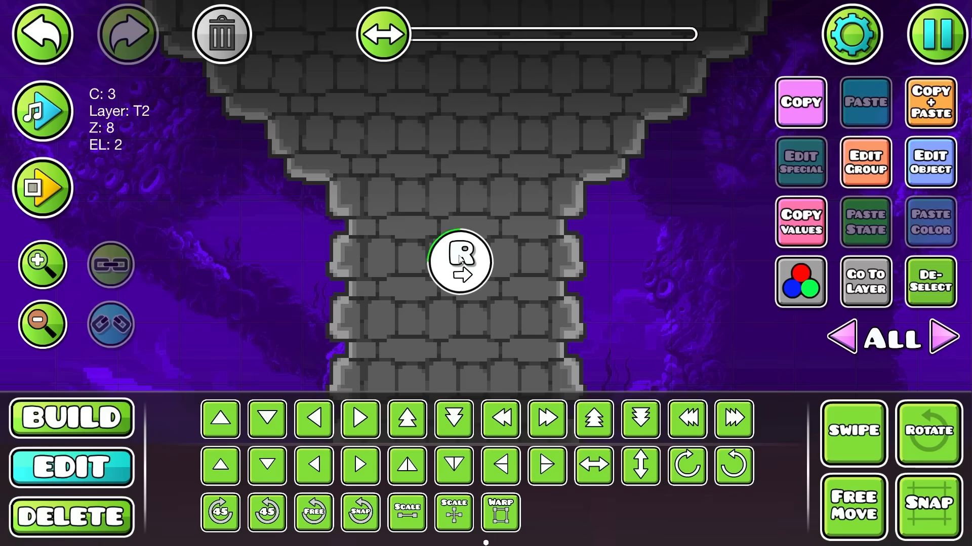
pyautogui.click(464, 266)
pyautogui.click(854, 290)
pyautogui.moveTo(484, 283); pyautogui.dragTo(508, 256)
pyautogui.keyDown('shift'); pyautogui.click(493, 253); pyautogui.keyUp('shift')
pyautogui.hotkey('ctrl', 'z')
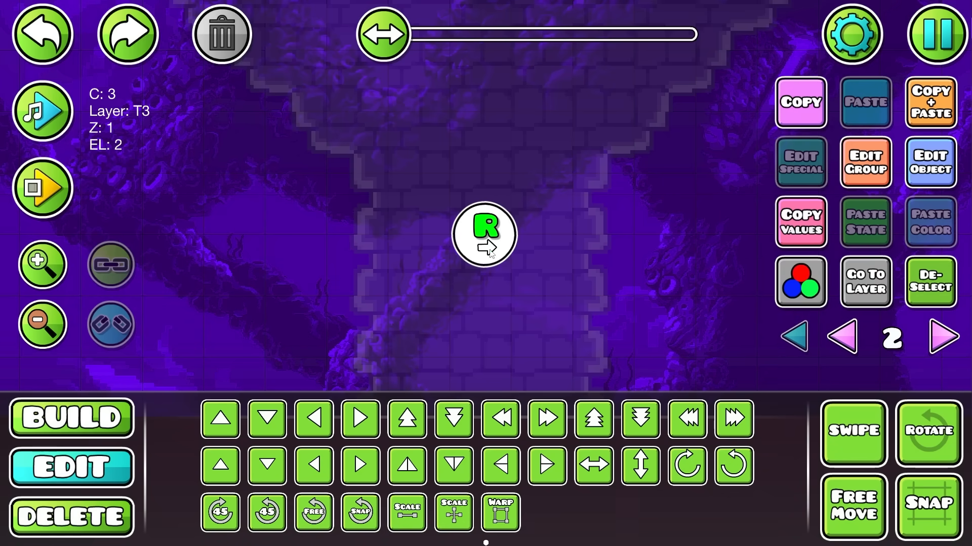
pyautogui.keyDown('shift'); pyautogui.click(490, 253); pyautogui.keyUp('shift')
pyautogui.press('d')
pyautogui.press('d')
pyautogui.moveTo(663, 234); pyautogui.dragTo(583, 255)
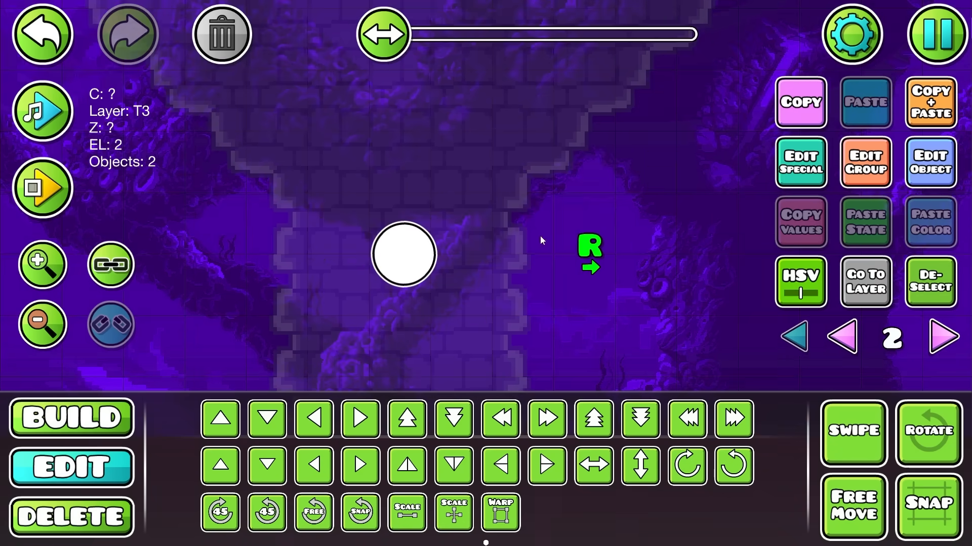
# - Duplicate the letter R to its right and change the copy's text to C
pyautogui.press('1')
pyautogui.hotkey('alt', 'd')
pyautogui.press('2')
pyautogui.click(590, 247)
pyautogui.hotkey('ctrl', 'd')
pyautogui.press('d')
pyautogui.click(923, 172)
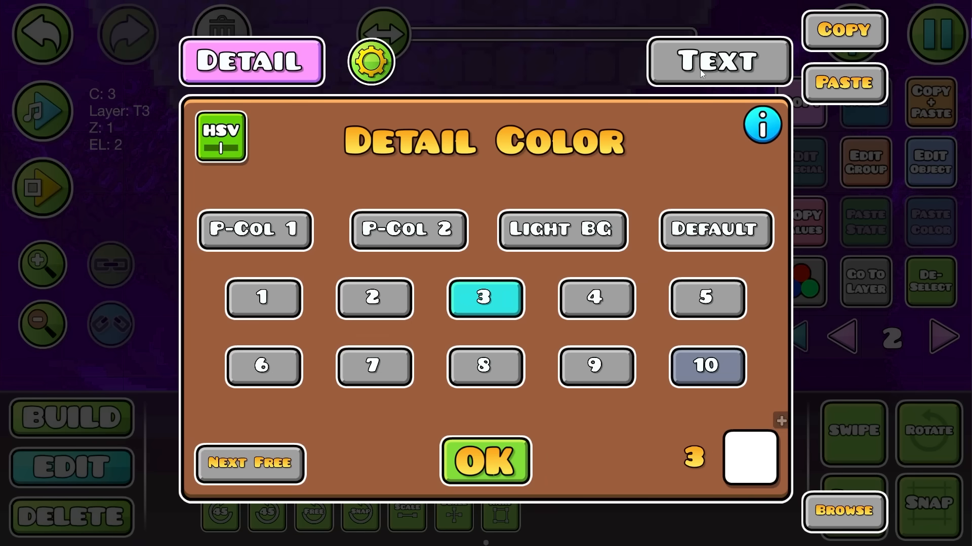
pyautogui.click(700, 69)
pyautogui.click(521, 446)
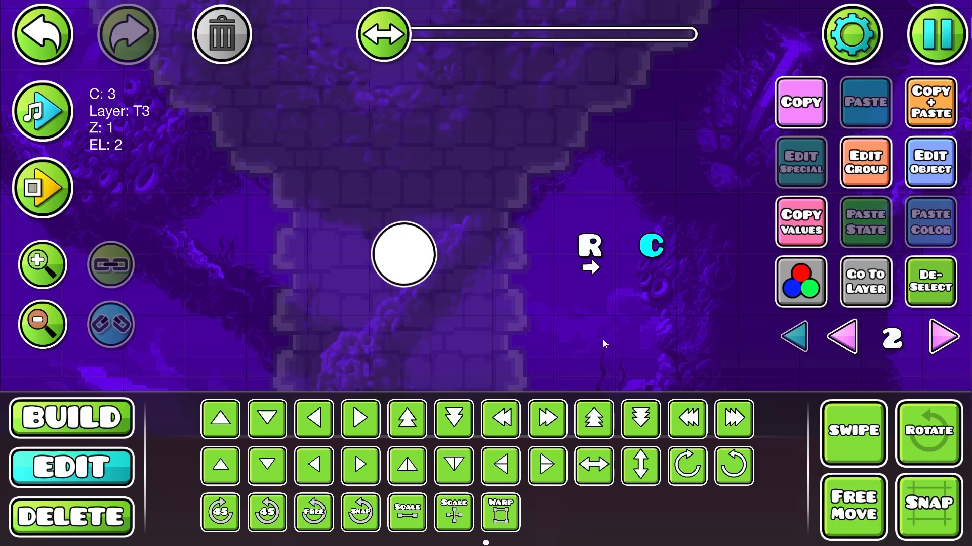
# - Leave the level and open the page of the online level POPUP GAMEMODE
pyautogui.moveTo(647, 316); pyautogui.dragTo(567, 329)
pyautogui.press('Escape')
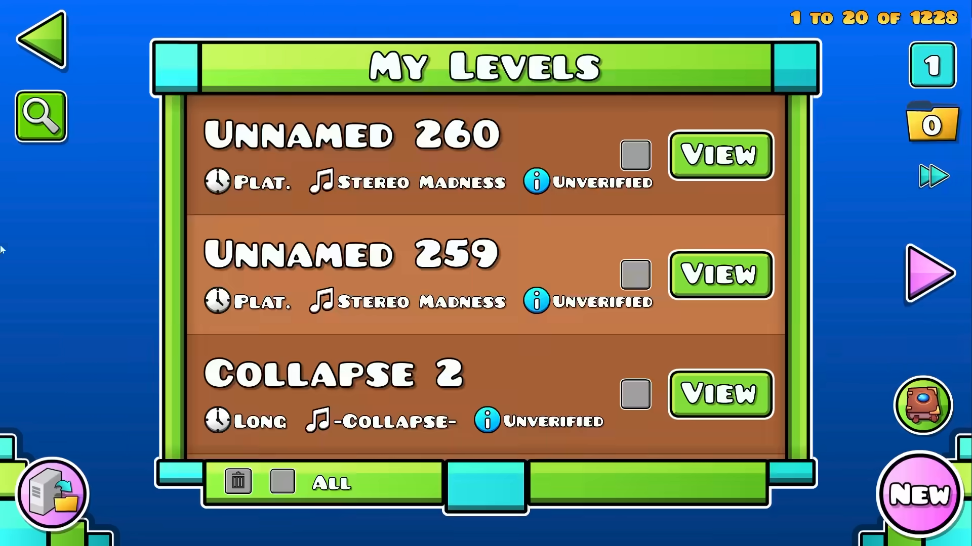
pyautogui.click(61, 485)
pyautogui.scroll(-5, 556, 389)
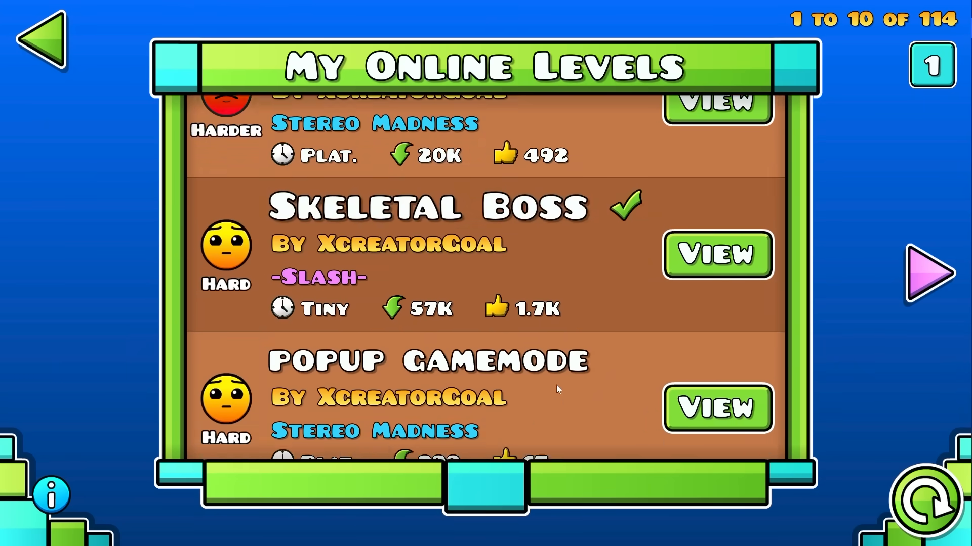
pyautogui.scroll(-3, 556, 389)
pyautogui.click(721, 272)
pyautogui.click(921, 223)
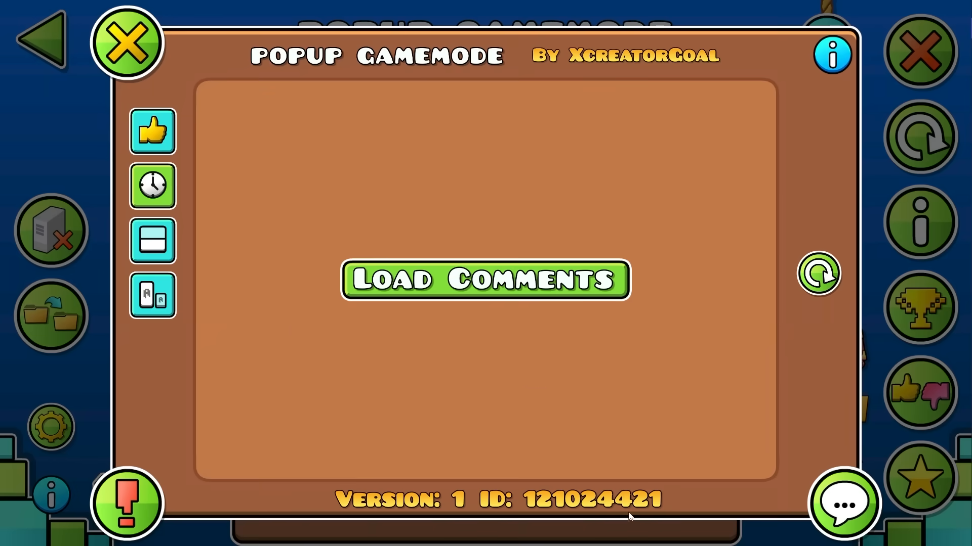
pyautogui.click(126, 43)
# - Clone the POPUP GAMEMODE level and open the copy in the editor
pyautogui.click(75, 313)
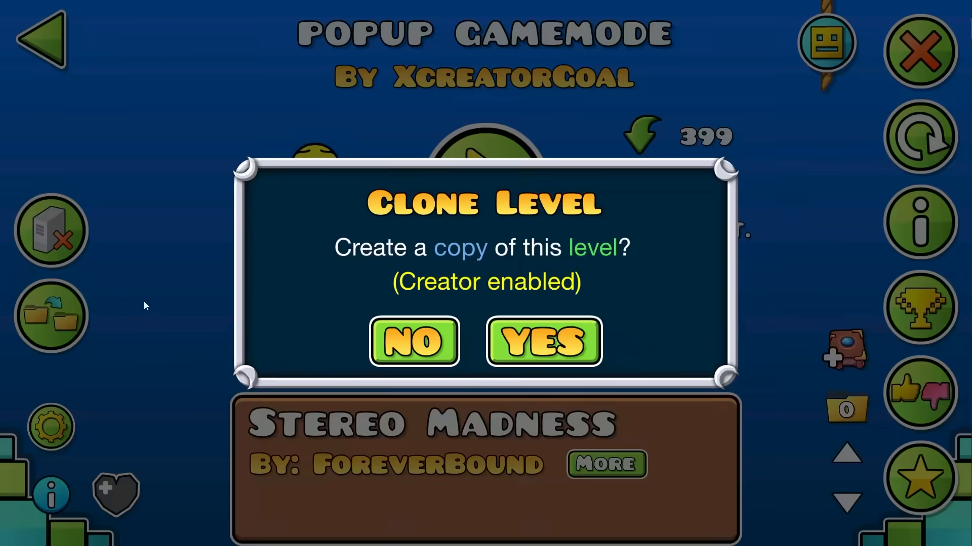
pyautogui.click(506, 340)
pyautogui.click(374, 327)
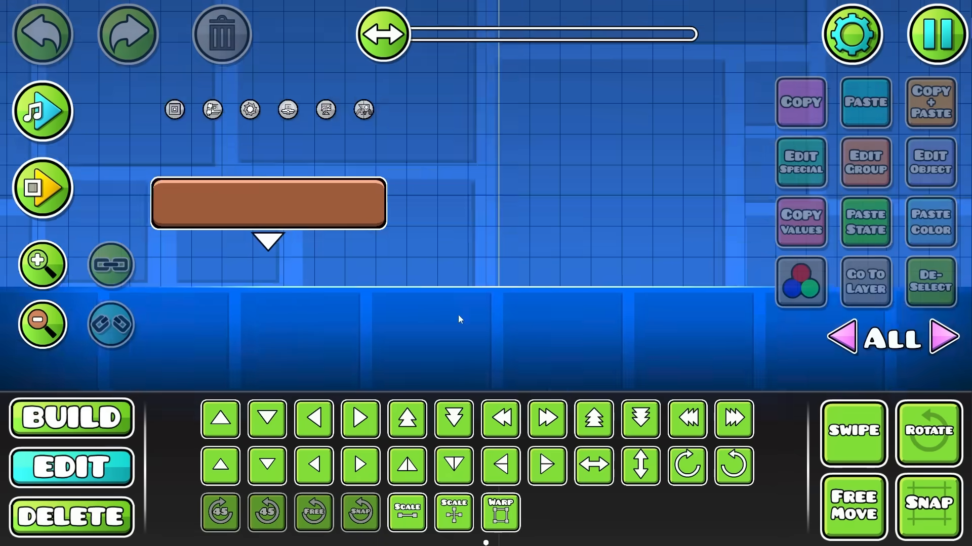
# - Select the round cube and robot icons above the brown panel and copy them with their colours
pyautogui.moveTo(330, 80); pyautogui.dragTo(526, 227)
pyautogui.scroll(7, 551, 250)
pyautogui.moveTo(596, 278); pyautogui.dragTo(592, 218)
pyautogui.click(563, 257)
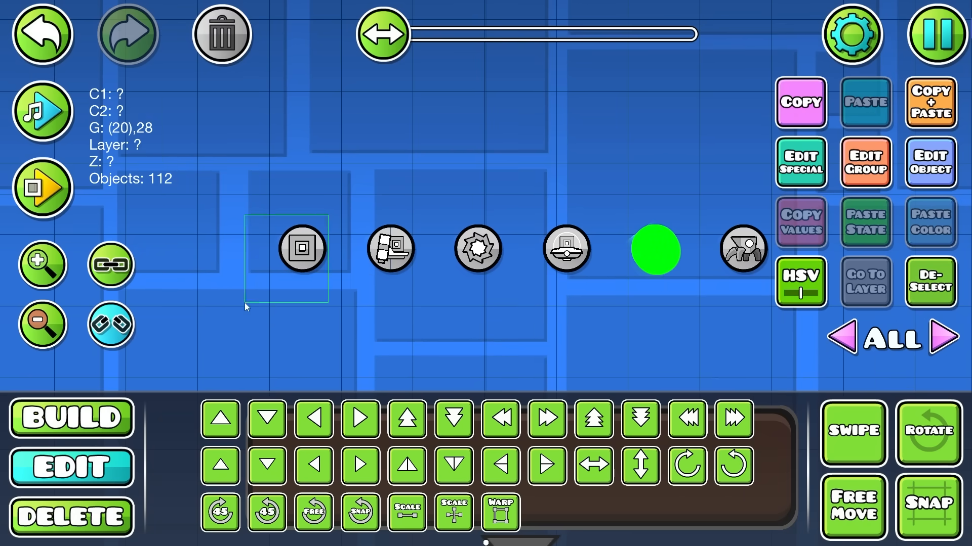
pyautogui.moveTo(328, 215); pyautogui.dragTo(245, 303)
pyautogui.scroll(-5, 410, 307)
pyautogui.press('w')
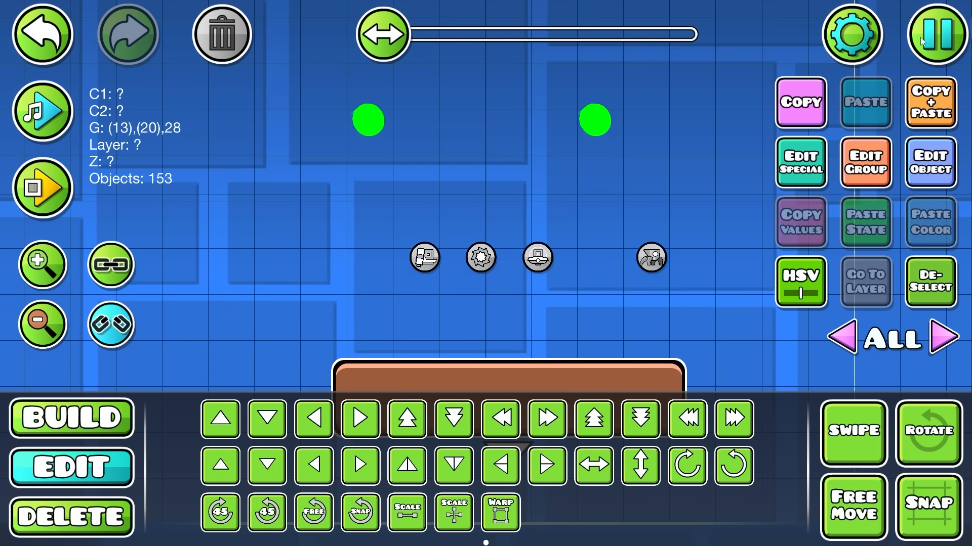
pyautogui.click(921, 37)
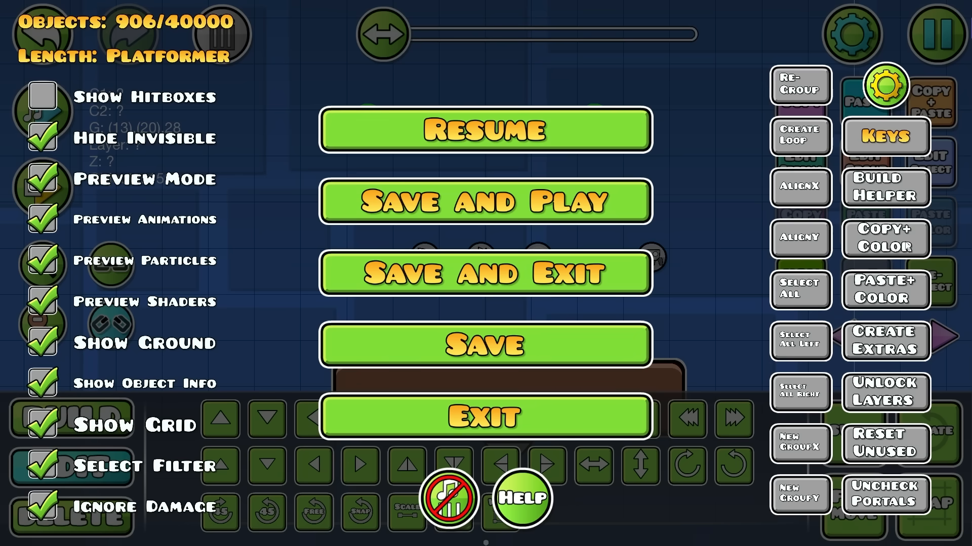
# - Exit the cloned level without saving and reopen Unnamed 260 in the editor
pyautogui.click(576, 418)
pyautogui.click(563, 352)
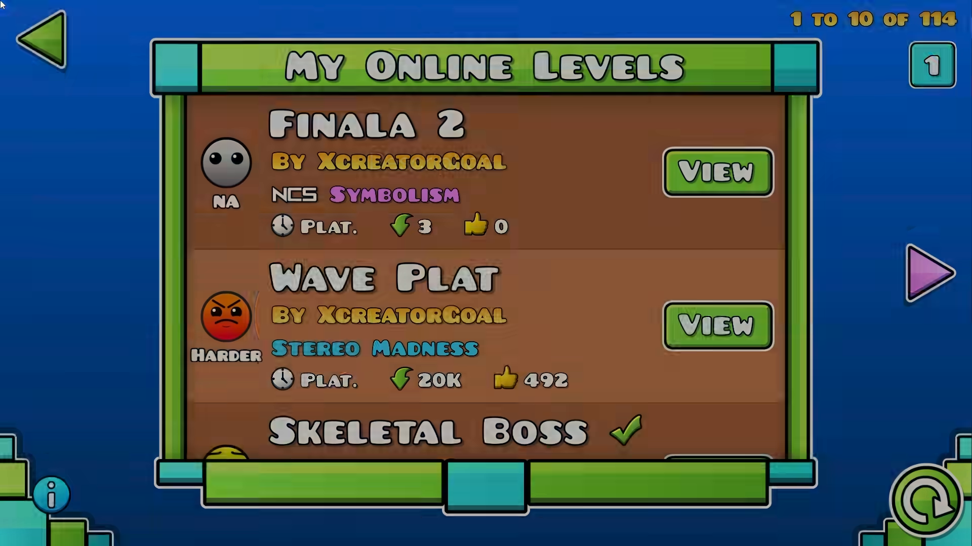
pyautogui.click(23, 18)
pyautogui.click(23, 18)
pyautogui.click(673, 256)
pyautogui.click(215, 119)
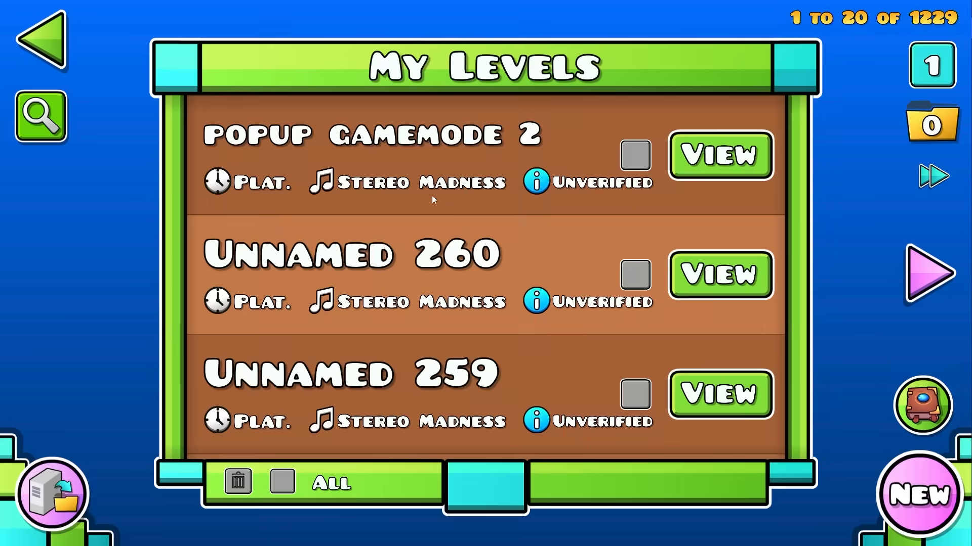
pyautogui.click(694, 289)
pyautogui.click(351, 305)
# - Delete the letters R and C beside the pillar, keeping the arrow
pyautogui.press('2')
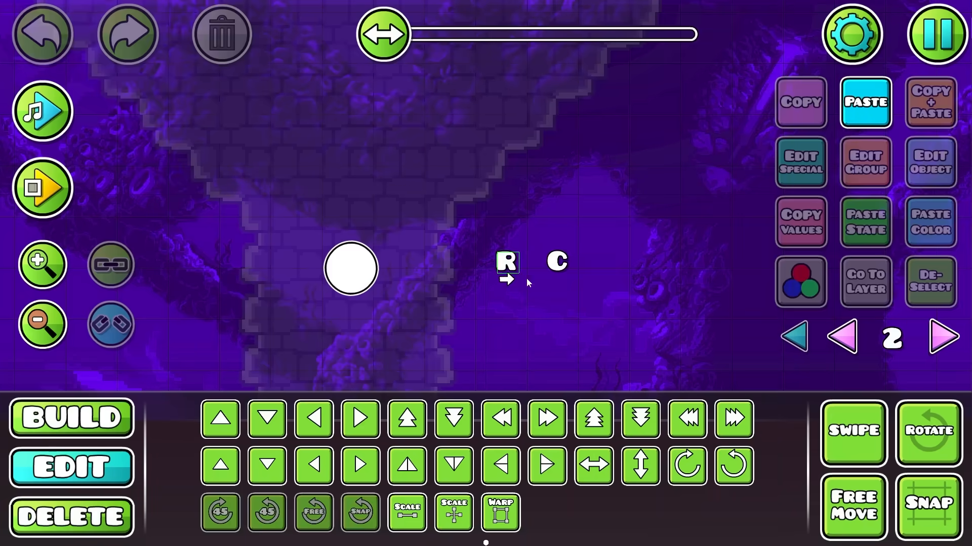
pyautogui.moveTo(592, 304); pyautogui.dragTo(257, 80)
pyautogui.press('3')
pyautogui.click(726, 302)
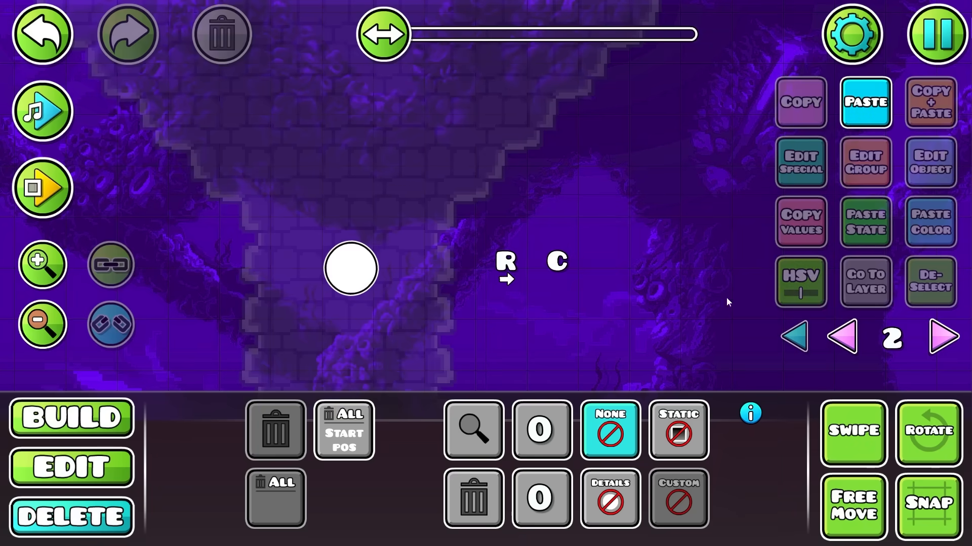
pyautogui.press('2')
# - Paste the copied cube and robot icons into editor layer 2 with their colours
pyautogui.press('Escape')
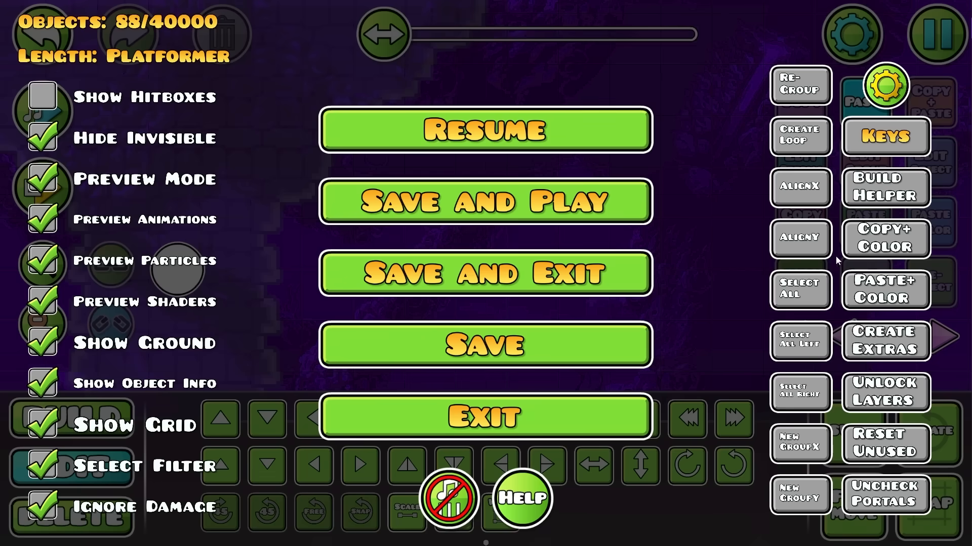
pyautogui.click(881, 302)
pyautogui.press('Escape')
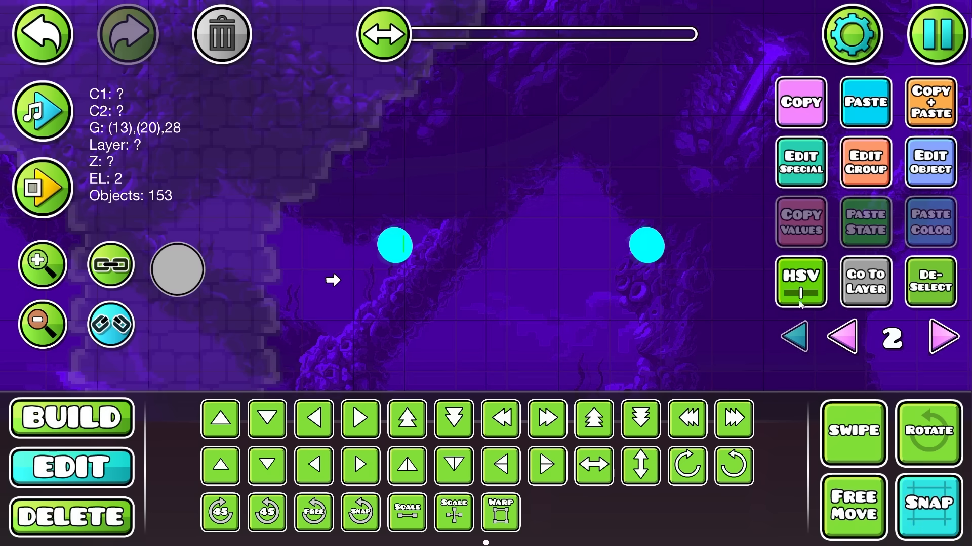
# - Move both pasted icons left and slightly up so that the cube icon sits above the plain circle
pyautogui.moveTo(389, 264); pyautogui.dragTo(463, 268)
pyautogui.scroll(5, 452, 271)
pyautogui.scroll(-4, 463, 270)
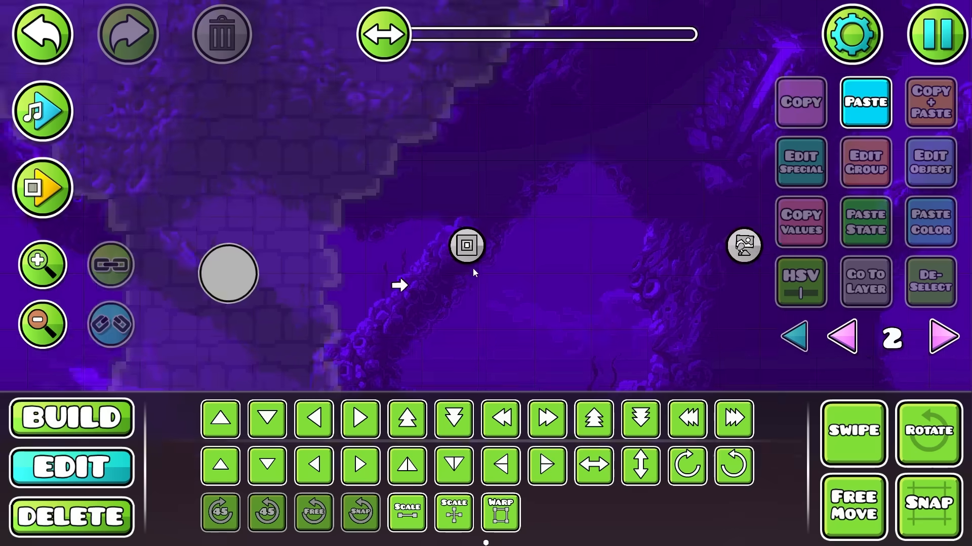
pyautogui.scroll(2, 474, 270)
pyautogui.hotkey('ctrl', 'z')
pyautogui.press('w')
pyautogui.press('a')
pyautogui.press('a')
pyautogui.press('a')
pyautogui.press('a')
pyautogui.moveTo(655, 314)
pyautogui.mouseDown()
pyautogui.moveTo(597, 302)
pyautogui.moveTo(618, 324)
pyautogui.moveTo(664, 331)
pyautogui.mouseUp()
pyautogui.hotkey('alt', 'd')
# - Move the robot icon three grid units left and one down, near the pillar's right edge
pyautogui.click(590, 190)
pyautogui.press('a')
pyautogui.press('a')
pyautogui.press('a')
pyautogui.press('s')
pyautogui.moveTo(609, 213); pyautogui.dragTo(688, 220)
pyautogui.hotkey('alt', 'd')
pyautogui.moveTo(498, 301); pyautogui.dragTo(540, 301)
pyautogui.scroll(-1, 539, 302)
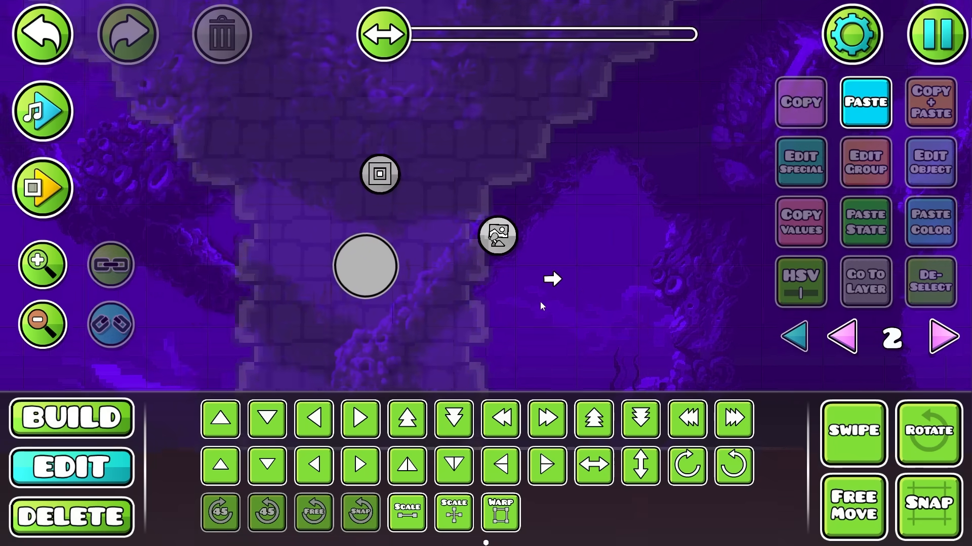
# - Move the plain circle eight grid units left, clear of the pillar and icons
pyautogui.scroll(2, 506, 293)
pyautogui.moveTo(380, 274); pyautogui.dragTo(537, 277)
pyautogui.hotkey('ctrl', 'z')
pyautogui.click(536, 274)
pyautogui.press('a')
pyautogui.press('a')
pyautogui.press('a')
pyautogui.press('a')
pyautogui.press('a')
pyautogui.press('a')
pyautogui.press('a')
pyautogui.press('a')
pyautogui.moveTo(548, 239); pyautogui.dragTo(455, 295)
pyautogui.click(911, 289)
# - Try the robot icon two grid units farther left, over the brick pillar, with all layers shown
pyautogui.click(650, 222)
pyautogui.press('a')
pyautogui.press('a')
pyautogui.click(796, 336)
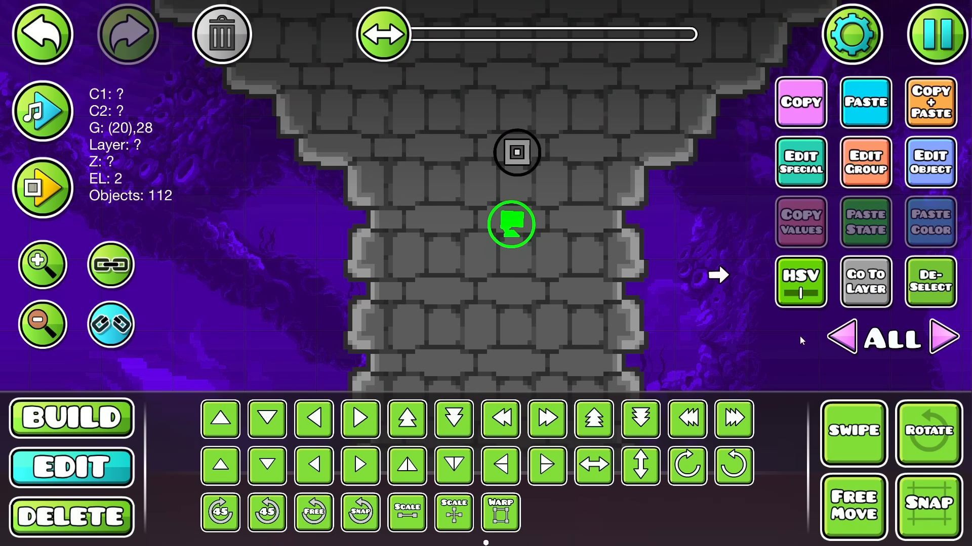
pyautogui.press('d')
pyautogui.click(879, 291)
pyautogui.hotkey('ctrl', 'g')
pyautogui.press('Escape')
pyautogui.press('d')
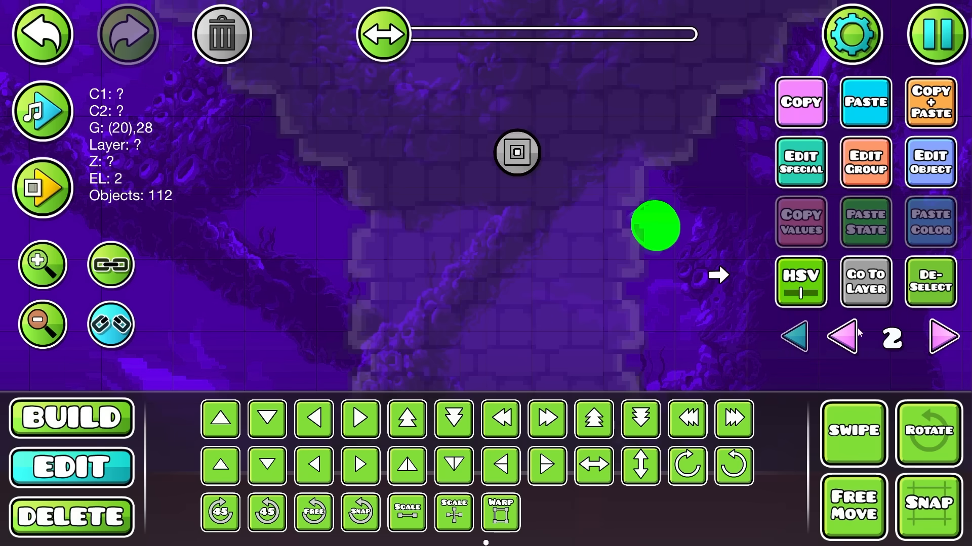
# - Set the Z order of all brick pillar objects on editor layer 0 to -99
pyautogui.scroll(-4, 789, 335)
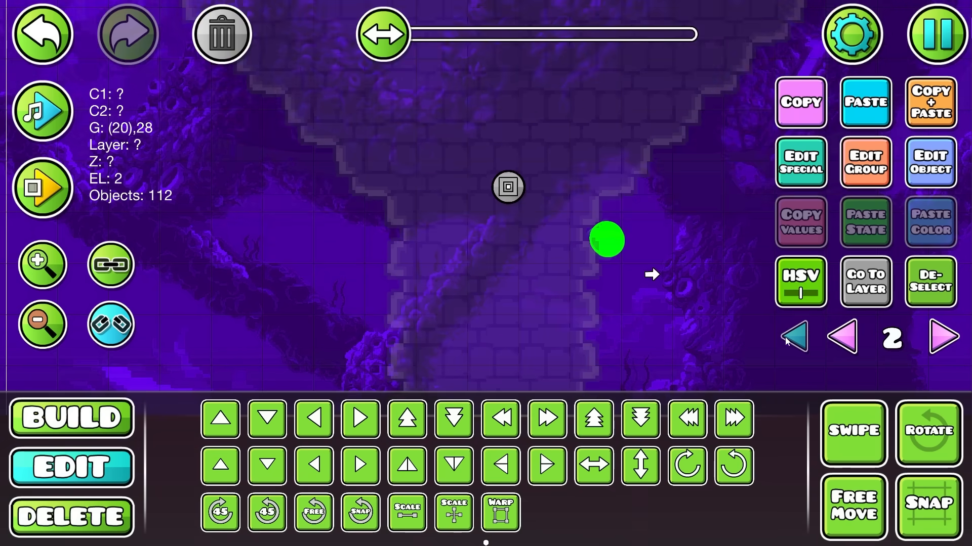
pyautogui.click(787, 337)
pyautogui.click(609, 309)
pyautogui.scroll(-3, 658, 304)
pyautogui.click(855, 285)
pyautogui.hotkey('ctrl', 'a')
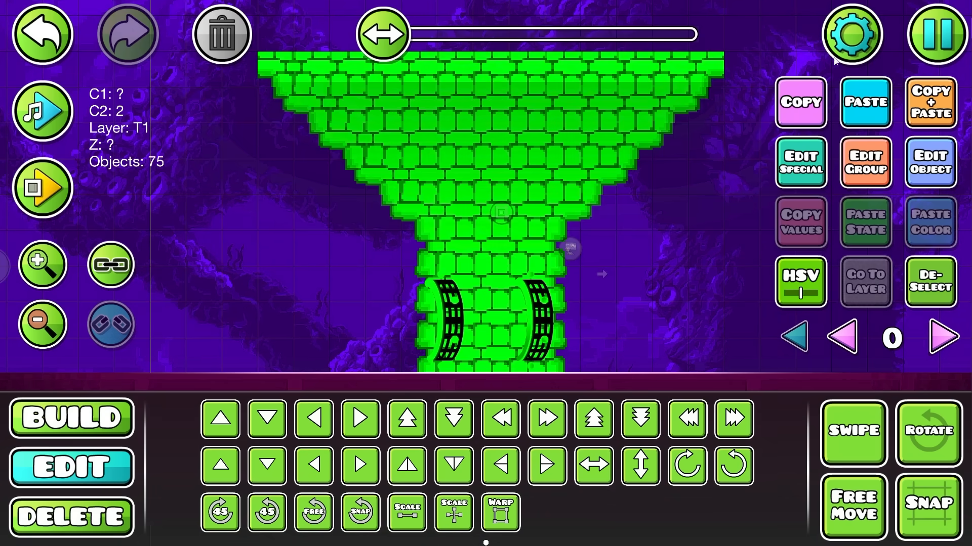
pyautogui.click(860, 165)
pyautogui.write('-99')
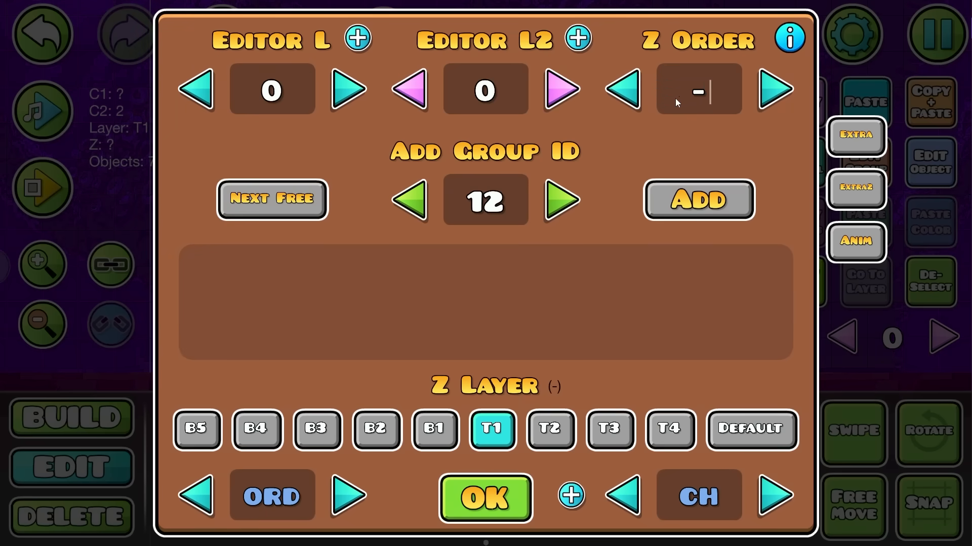
pyautogui.click(512, 486)
pyautogui.click(930, 282)
pyautogui.click(803, 337)
# - Move the robot icon on editor layer 2 two grid units left, directly below the cube icon
pyautogui.scroll(2, 658, 283)
pyautogui.click(576, 243)
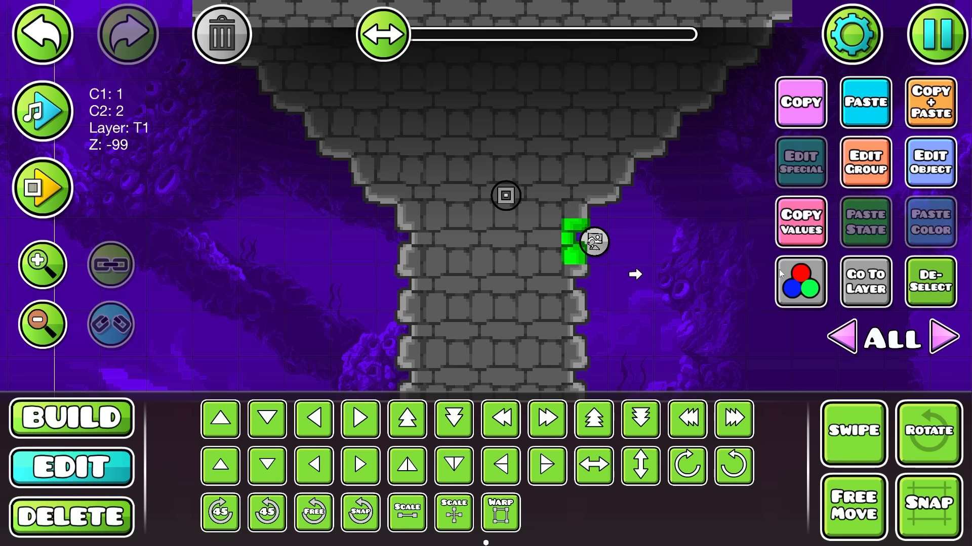
pyautogui.click(594, 248)
pyautogui.press('l')
pyautogui.hotkey('ctrl', 'a')
pyautogui.press('a')
pyautogui.press('a')
pyautogui.hotkey('alt', 'd')
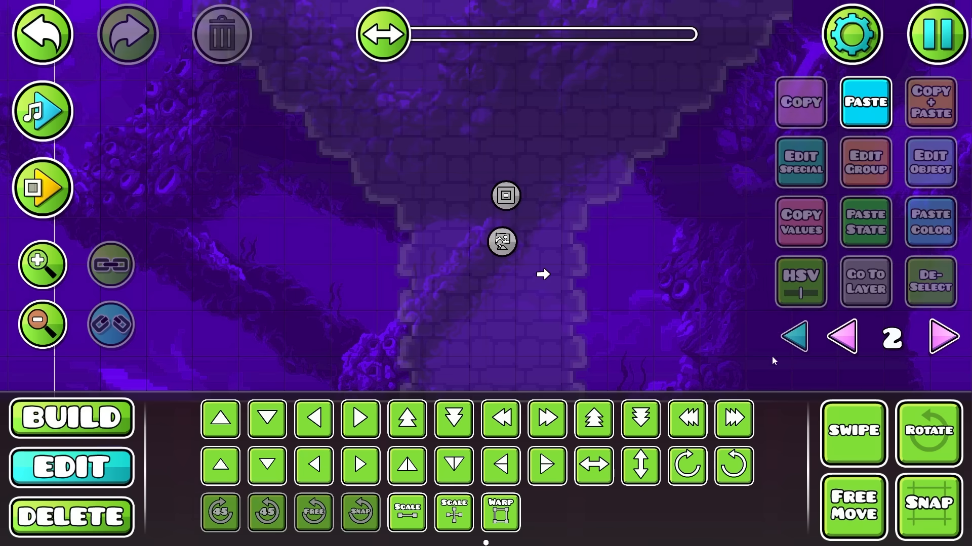
# - Check the robot icon's placement on the pillar with all layers shown and return to editor layer 2
pyautogui.click(794, 337)
pyautogui.scroll(5, 508, 273)
pyautogui.hotkey('ctrl', 'z')
pyautogui.press('l')
pyautogui.hotkey('alt', 'd')
pyautogui.scroll(4, 516, 263)
# - Set the Z layer of the robot icon's four filled circle pieces to T1 and move them left, clear of the icon
pyautogui.click(538, 231)
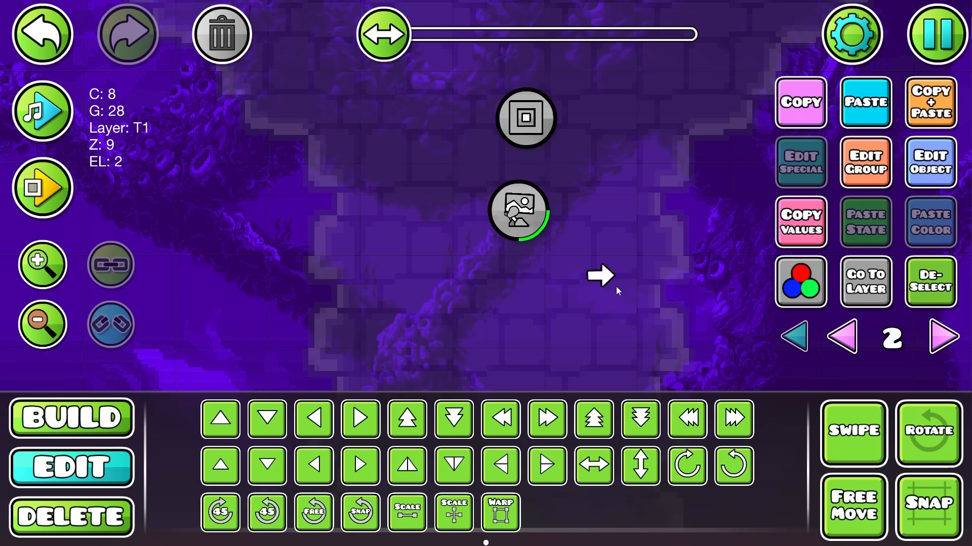
pyautogui.click(532, 230)
pyautogui.click(532, 229)
pyautogui.scroll(2, 474, 262)
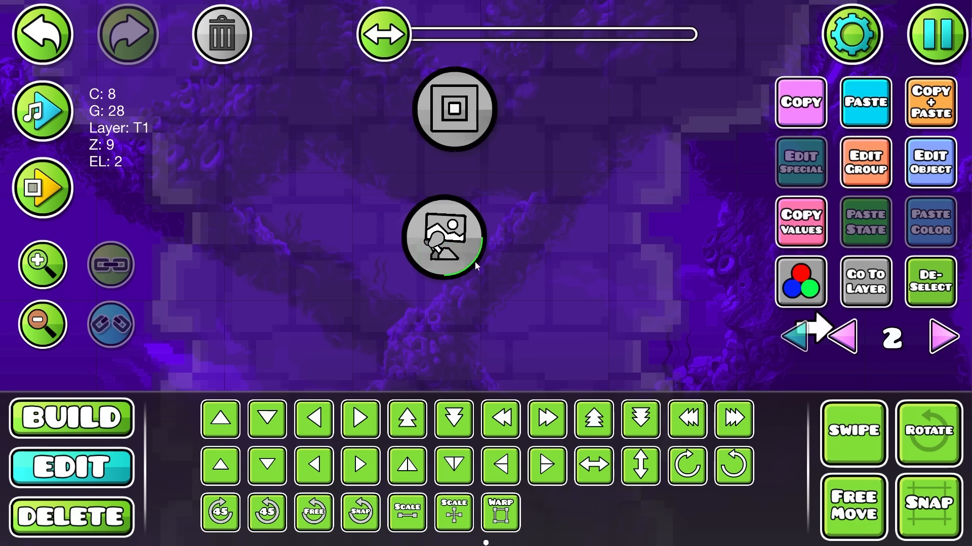
pyautogui.moveTo(481, 255); pyautogui.dragTo(578, 274)
pyautogui.hotkey('ctrl', 'z')
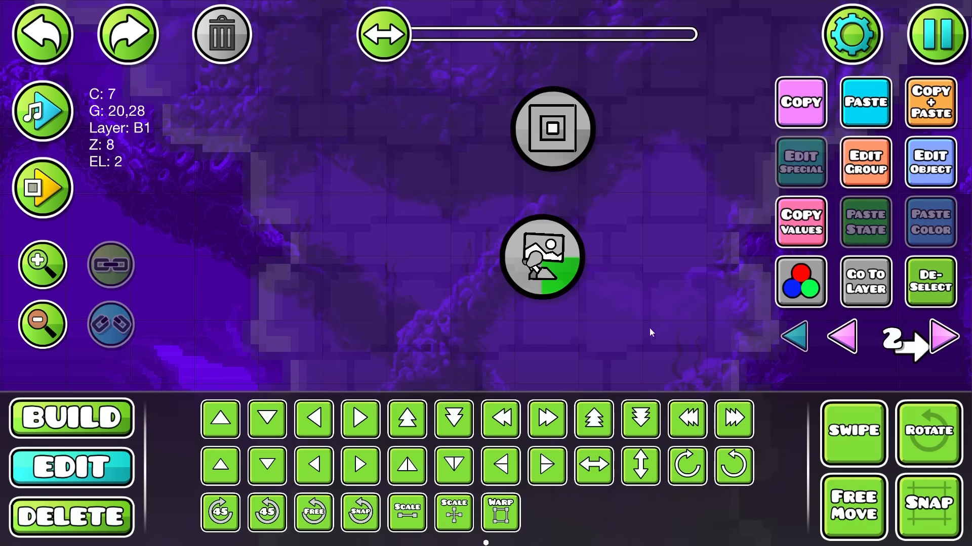
pyautogui.moveTo(633, 288); pyautogui.dragTo(541, 269)
pyautogui.press('3')
pyautogui.click(610, 430)
pyautogui.press('2')
pyautogui.click(866, 162)
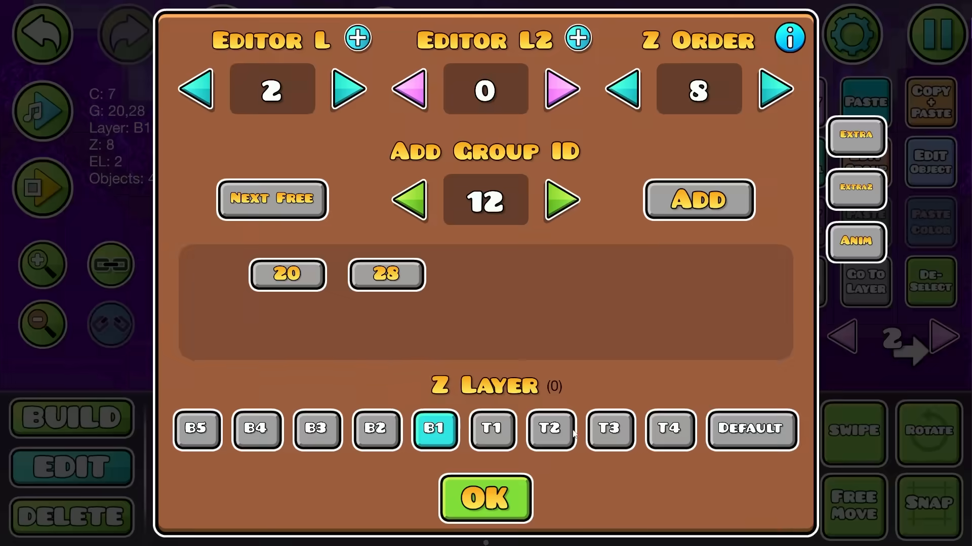
pyautogui.click(493, 430)
pyautogui.press('Escape')
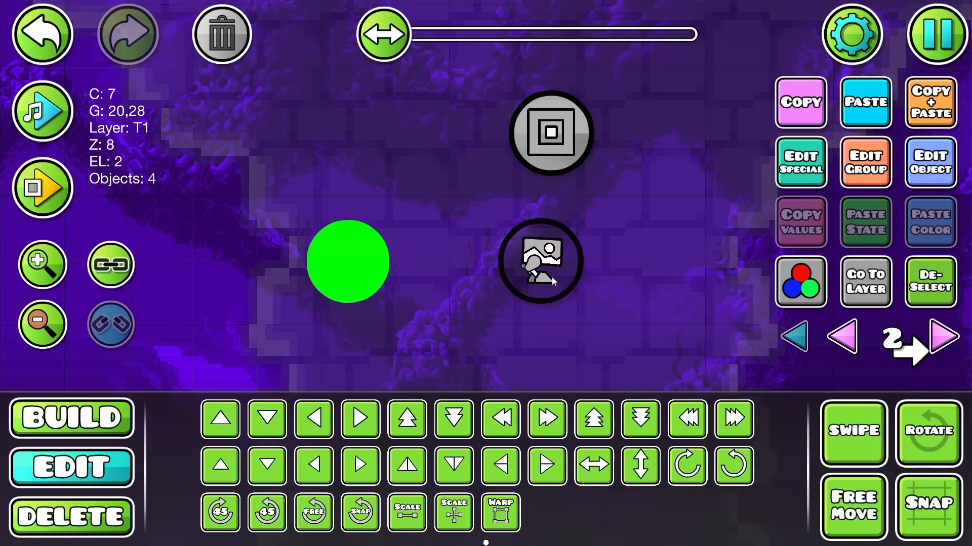
# - Isolate the robot icon's black ring pieces and move the ring two grid units right
pyautogui.click(551, 276)
pyautogui.click(568, 253)
pyautogui.click(572, 245)
pyautogui.press('3')
pyautogui.click(678, 499)
pyautogui.press('2')
pyautogui.moveTo(615, 236); pyautogui.dragTo(561, 299)
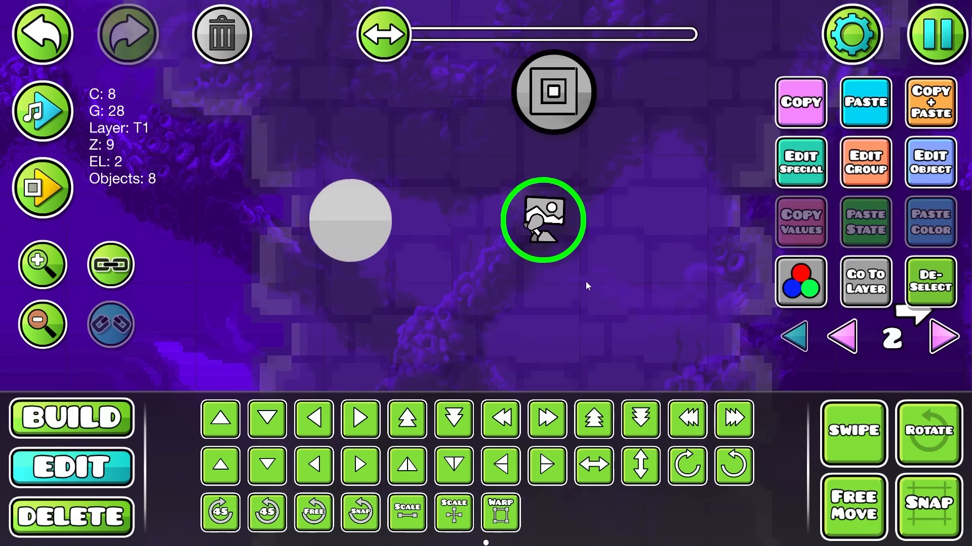
pyautogui.press('d')
pyautogui.press('d')
# - Isolate the dark shadow pieces behind the robot icon and move them two grid units down
pyautogui.press('3')
pyautogui.click(613, 439)
pyautogui.press('2')
pyautogui.moveTo(505, 189); pyautogui.dragTo(473, 254)
pyautogui.click(473, 254)
pyautogui.click(474, 254)
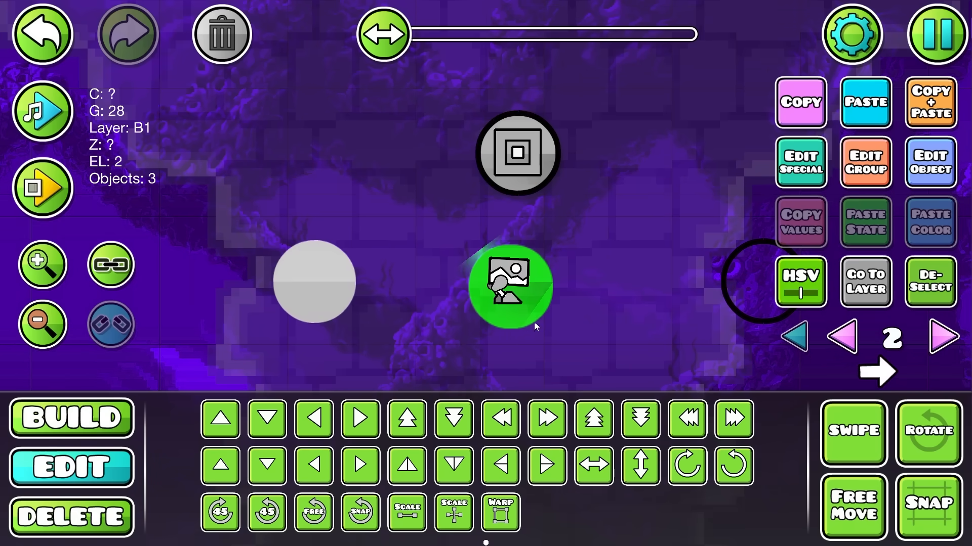
pyautogui.click(538, 298)
pyautogui.click(537, 297)
pyautogui.press('s')
pyautogui.press('s')
# - Move the grey head and base fill pieces of the robot drawing one grid unit right
pyautogui.moveTo(604, 332); pyautogui.dragTo(603, 256)
pyautogui.click(534, 221)
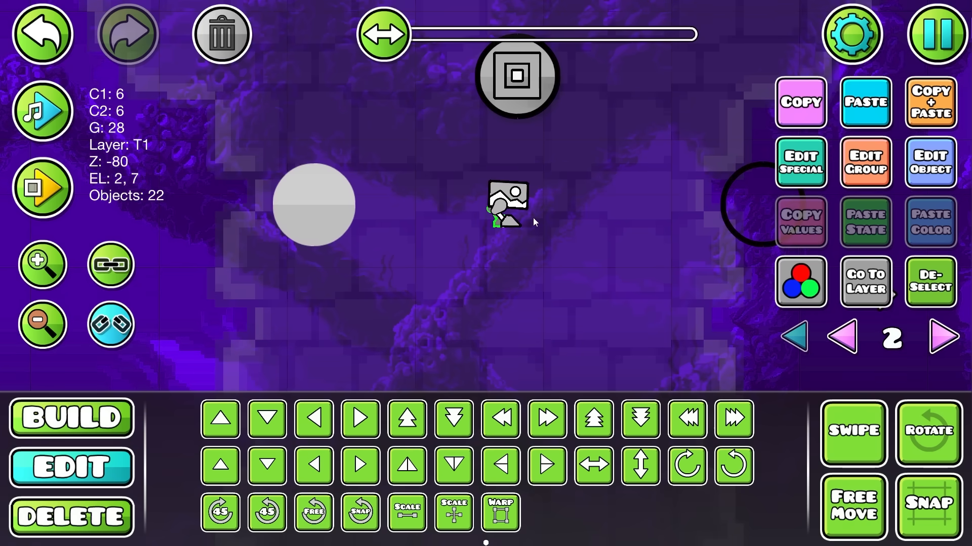
pyautogui.moveTo(541, 253); pyautogui.dragTo(581, 288)
pyautogui.press('d')
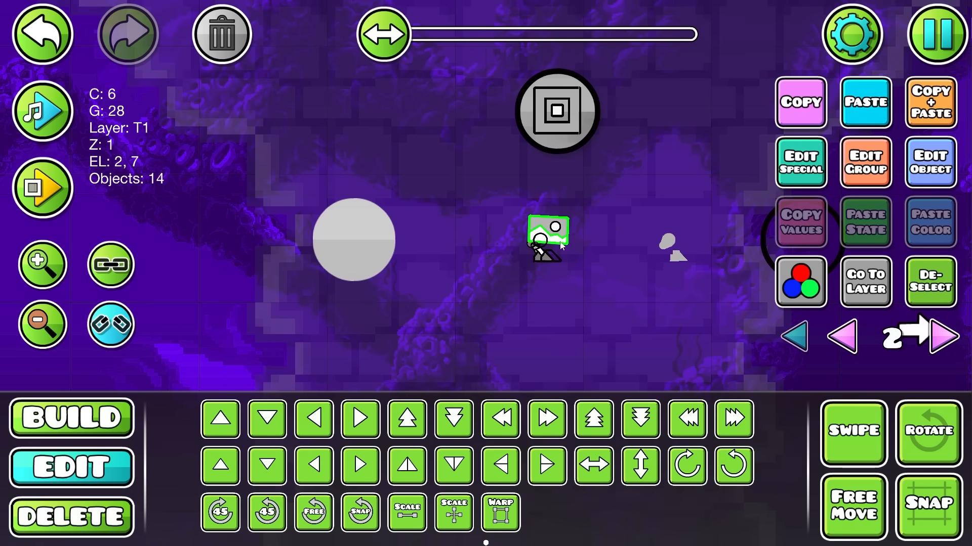
# - Set the Z layer of the robot drawing's picture outline and small circle outline to T2
pyautogui.click(844, 167)
pyautogui.click(553, 442)
pyautogui.press('Escape')
pyautogui.click(872, 183)
pyautogui.click(552, 434)
pyautogui.press('Escape')
# - Undo the last change to the small circle outline and set its Z layer to T3
pyautogui.click(546, 237)
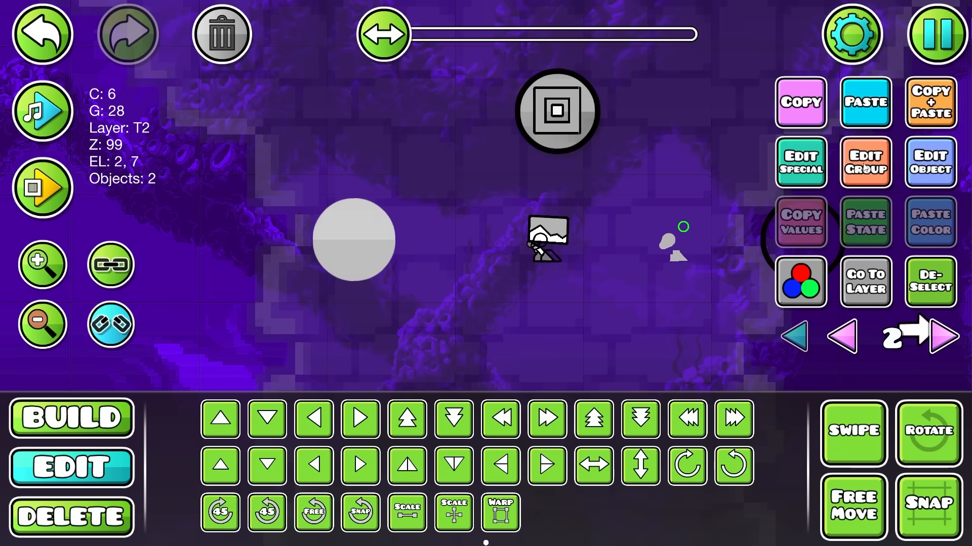
pyautogui.click(865, 169)
pyautogui.press('Escape')
pyautogui.hotkey('ctrl', 'z')
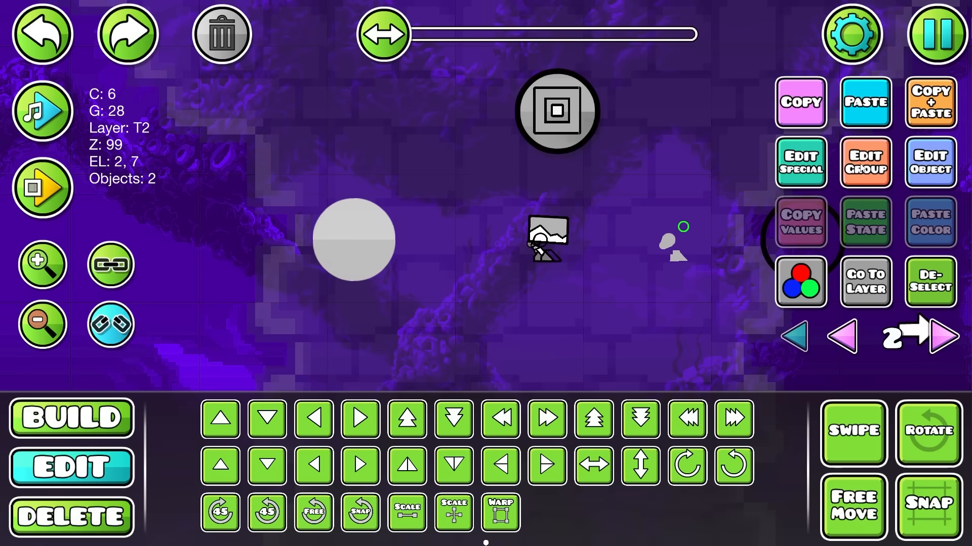
pyautogui.click(862, 169)
pyautogui.click(608, 436)
pyautogui.press('Escape')
# - Set the Z layer of the drawing's small white circle and its grey pieces to T2
pyautogui.click(556, 237)
pyautogui.click(862, 169)
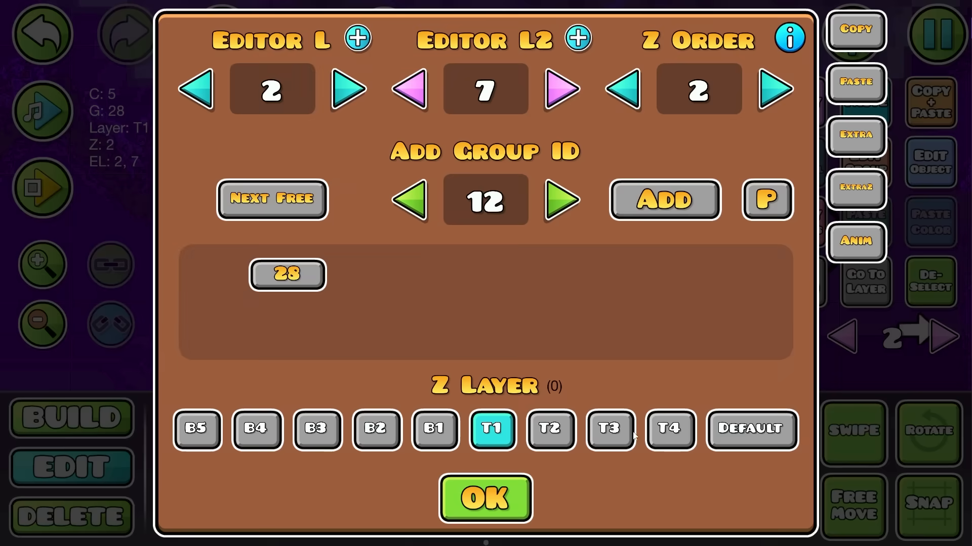
pyautogui.click(551, 428)
pyautogui.click(486, 498)
pyautogui.click(860, 177)
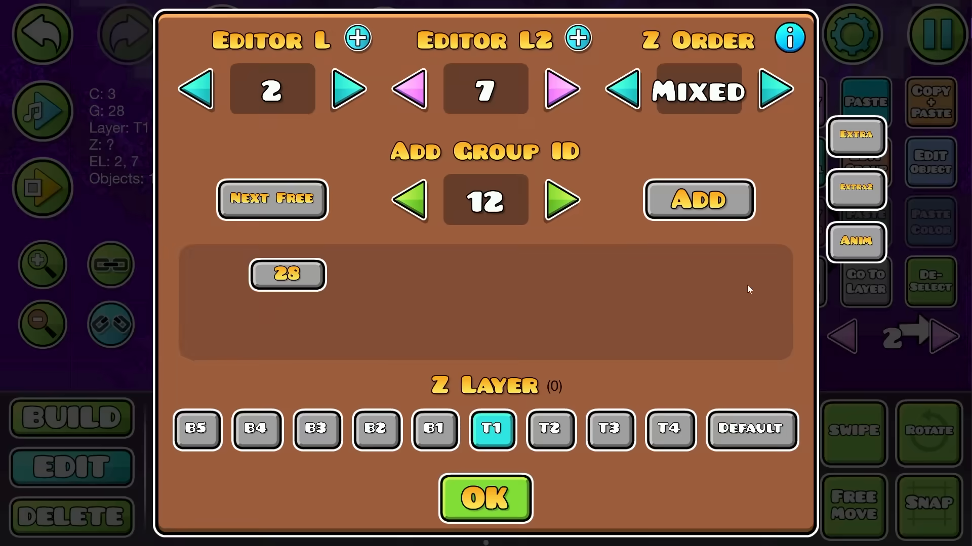
pyautogui.click(550, 429)
pyautogui.click(486, 499)
# - Set the Z layer of the robot figure's remaining pieces and its black outline to T2
pyautogui.click(540, 259)
pyautogui.click(858, 174)
pyautogui.click(550, 431)
pyautogui.click(486, 498)
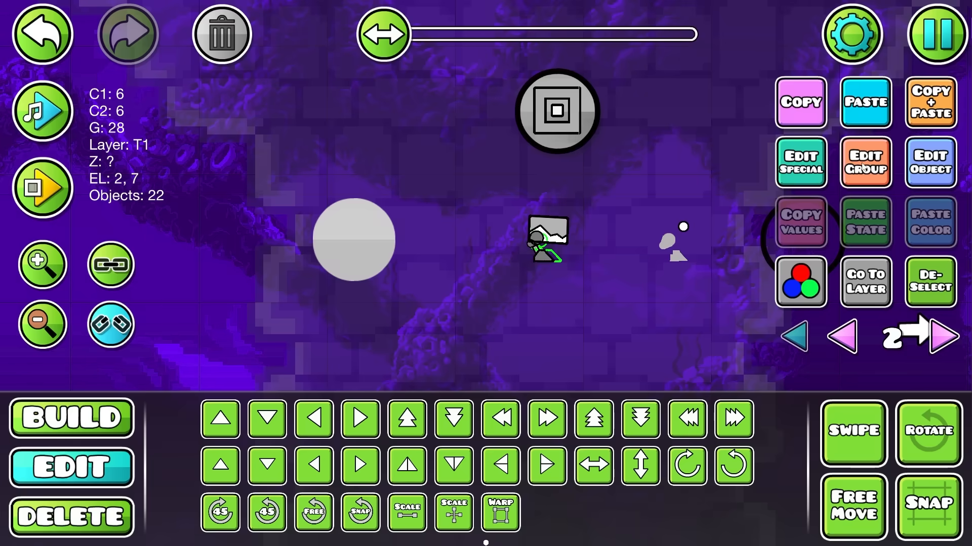
pyautogui.click(863, 168)
pyautogui.click(551, 428)
pyautogui.click(485, 499)
# - Check the drawing's grey pieces and set the Z layer of the piece with Z order -50 to T2
pyautogui.click(549, 251)
pyautogui.click(551, 239)
pyautogui.click(551, 242)
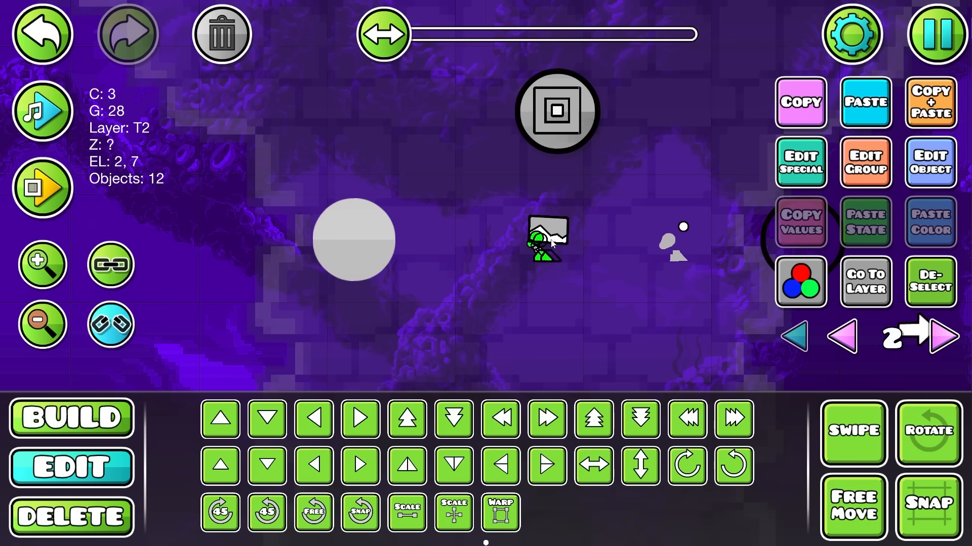
pyautogui.click(554, 241)
pyautogui.click(559, 233)
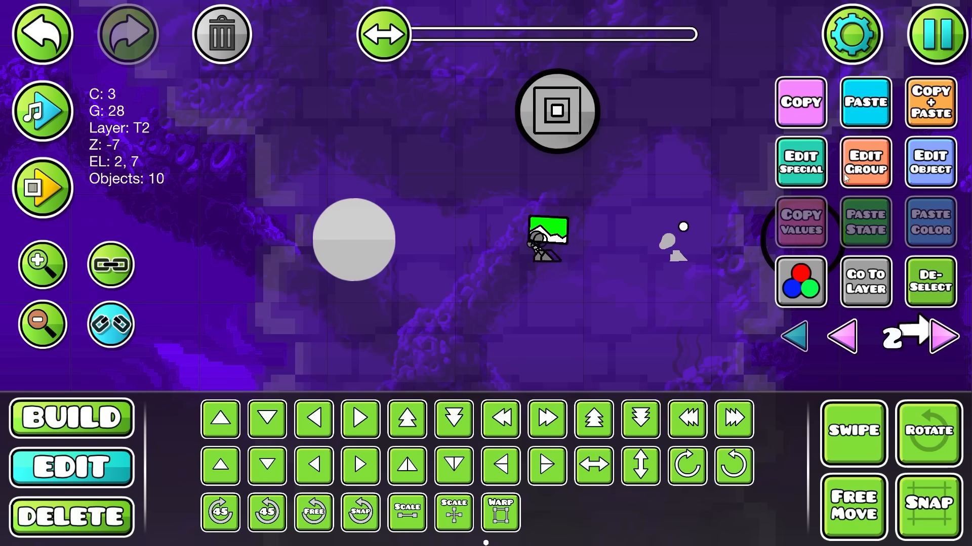
pyautogui.press('s')
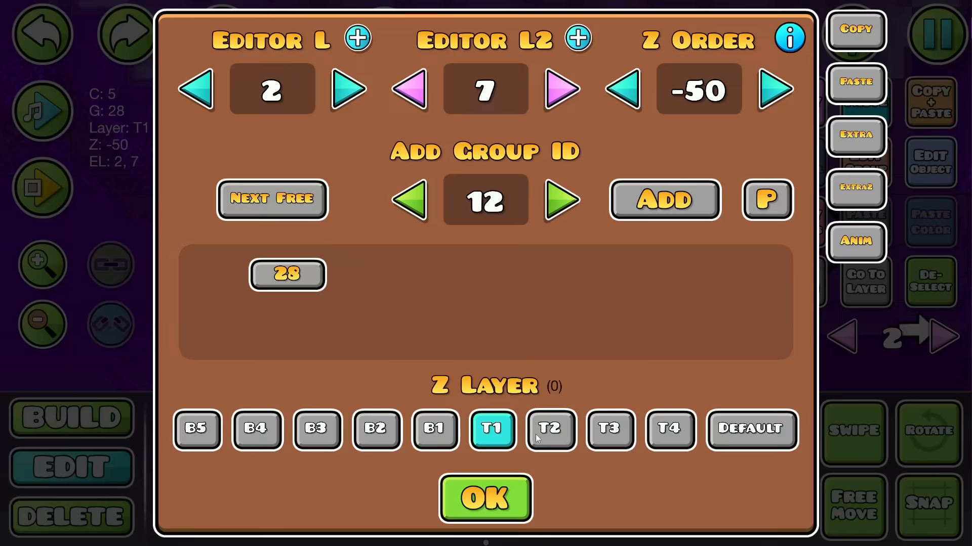
pyautogui.click(537, 435)
pyautogui.click(521, 486)
pyautogui.click(910, 290)
# - Set another piece of the drawing to Z layer T2 and move the grey head and base fills back over the figure
pyautogui.scroll(1, 567, 248)
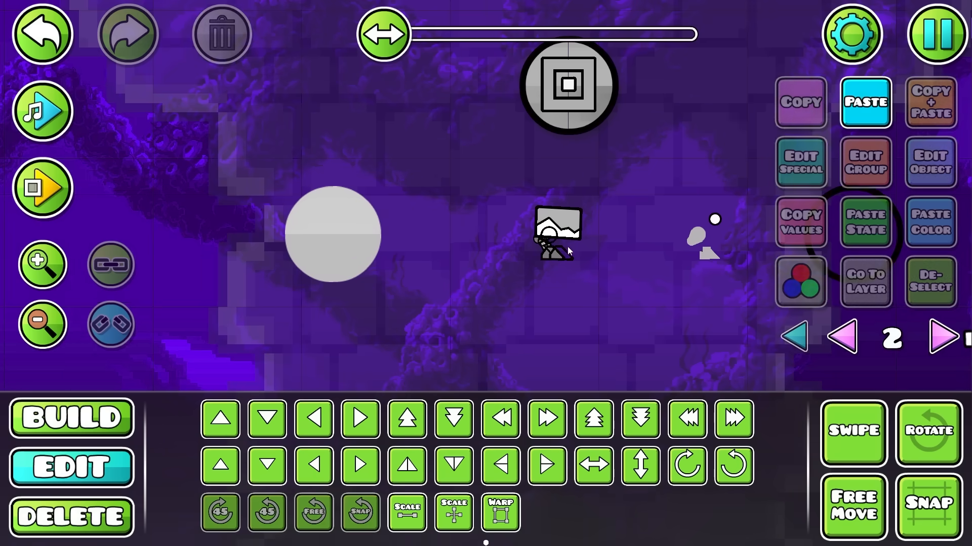
pyautogui.click(567, 247)
pyautogui.click(865, 162)
pyautogui.click(560, 438)
pyautogui.press('Escape')
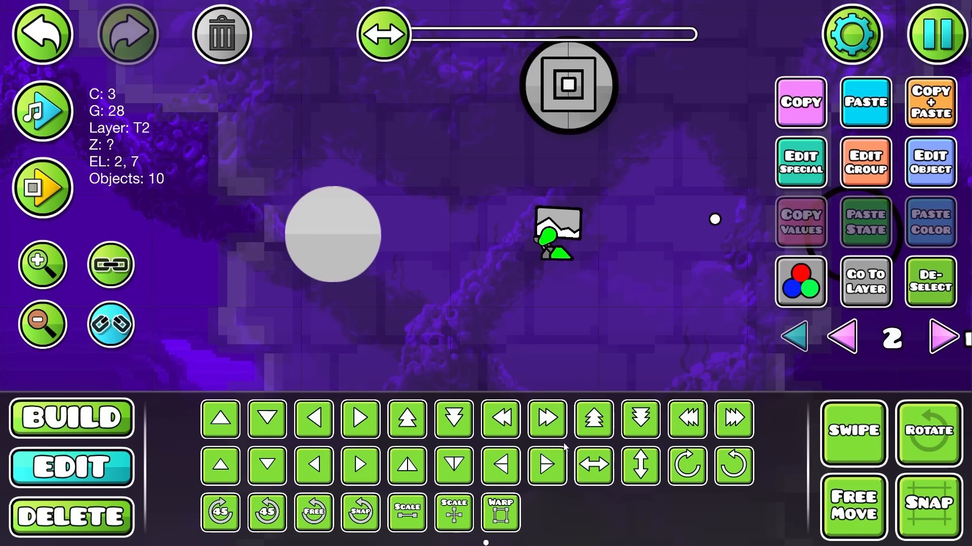
pyautogui.click(930, 284)
# - Move the small circle outline and its white fill back left into the robot drawing
pyautogui.moveTo(627, 273); pyautogui.dragTo(562, 283)
pyautogui.scroll(-1, 511, 290)
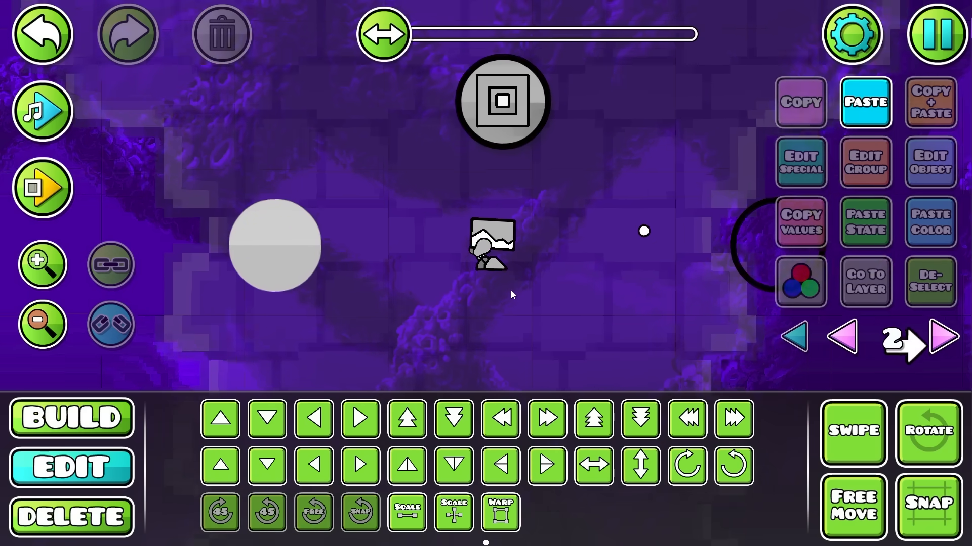
pyautogui.scroll(1, 511, 291)
pyautogui.click(496, 269)
pyautogui.press('d')
pyautogui.click(496, 269)
pyautogui.click(634, 250)
pyautogui.press('a')
pyautogui.click(649, 233)
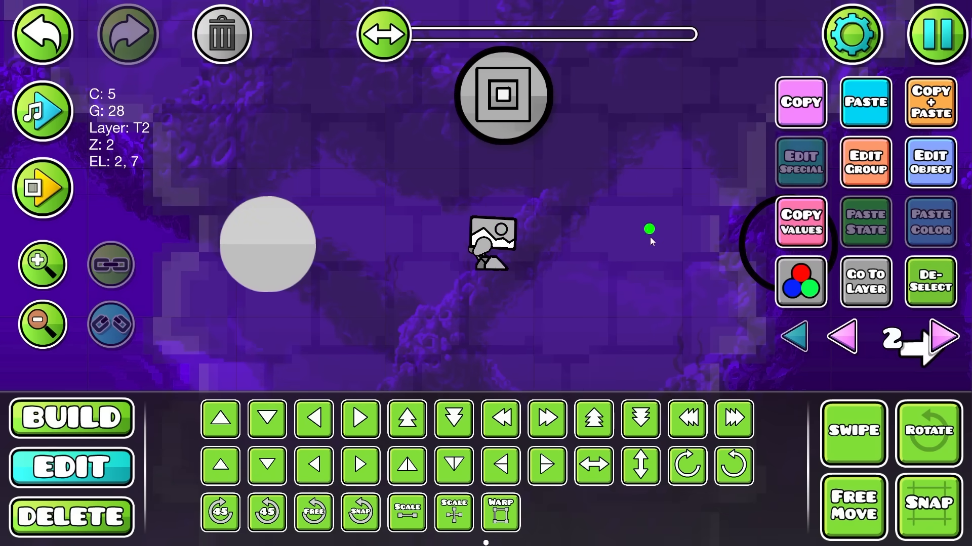
pyautogui.press('a')
# - Try the complete robot drawing farther left beside the plain circle and return it below the cube icon
pyautogui.moveTo(650, 236); pyautogui.dragTo(698, 219)
pyautogui.click(930, 282)
pyautogui.scroll(-2, 574, 291)
pyautogui.moveTo(494, 206); pyautogui.dragTo(571, 280)
pyautogui.press('a')
pyautogui.press('a')
pyautogui.press('a')
pyautogui.press('a')
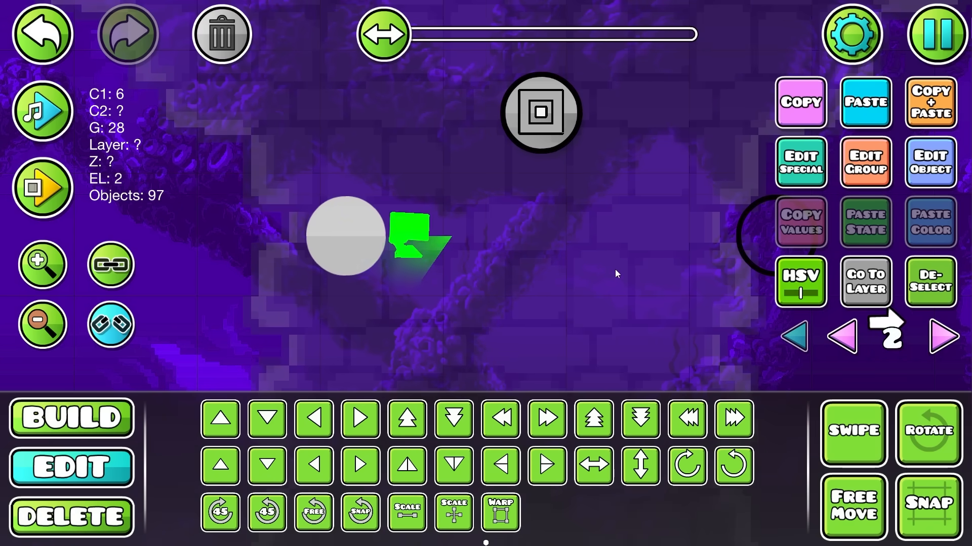
pyautogui.press('d')
pyautogui.press('d')
pyautogui.press('d')
pyautogui.press('d')
pyautogui.press('d')
pyautogui.press('d')
pyautogui.press('a')
pyautogui.press('a')
# - Try the plain circle at the robot drawing and shift it back left, clear of the drawing
pyautogui.click(354, 247)
pyautogui.press('d')
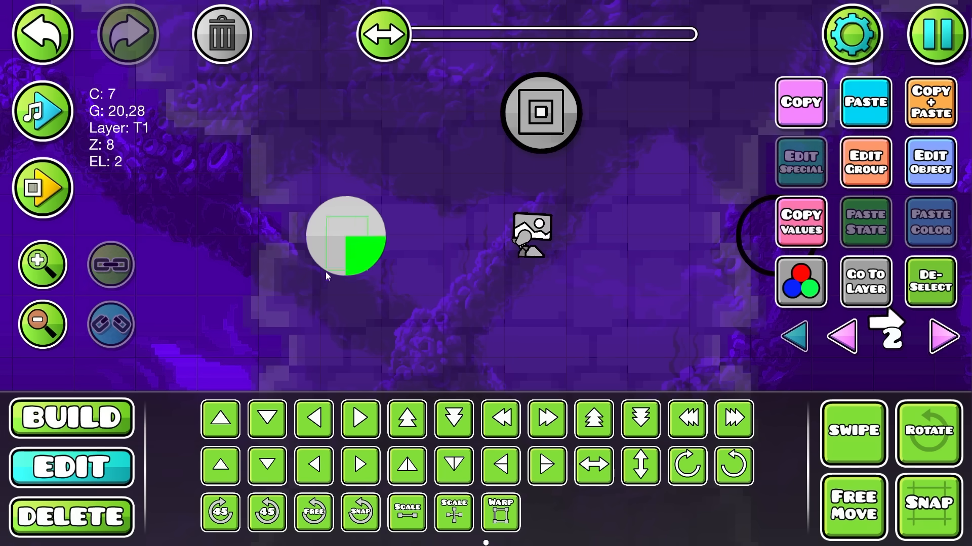
pyautogui.moveTo(326, 271); pyautogui.dragTo(325, 273)
pyautogui.press('d')
pyautogui.press('d')
pyautogui.press('d')
pyautogui.click(930, 283)
pyautogui.moveTo(584, 387); pyautogui.dragTo(568, 248)
pyautogui.moveTo(494, 73); pyautogui.dragTo(543, 109)
pyautogui.press('a')
pyautogui.press('a')
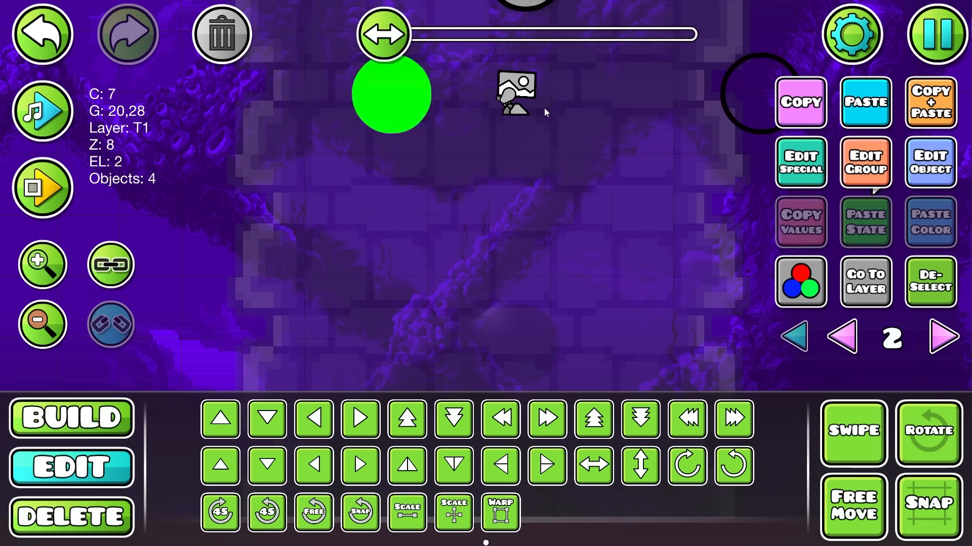
# - Select the complete robot drawing and review its group and layer settings
pyautogui.click(547, 107)
pyautogui.click(522, 91)
pyautogui.moveTo(601, 196); pyautogui.dragTo(638, 243)
pyautogui.click(865, 162)
pyautogui.click(480, 507)
pyautogui.moveTo(622, 275); pyautogui.dragTo(514, 229)
pyautogui.press('w')
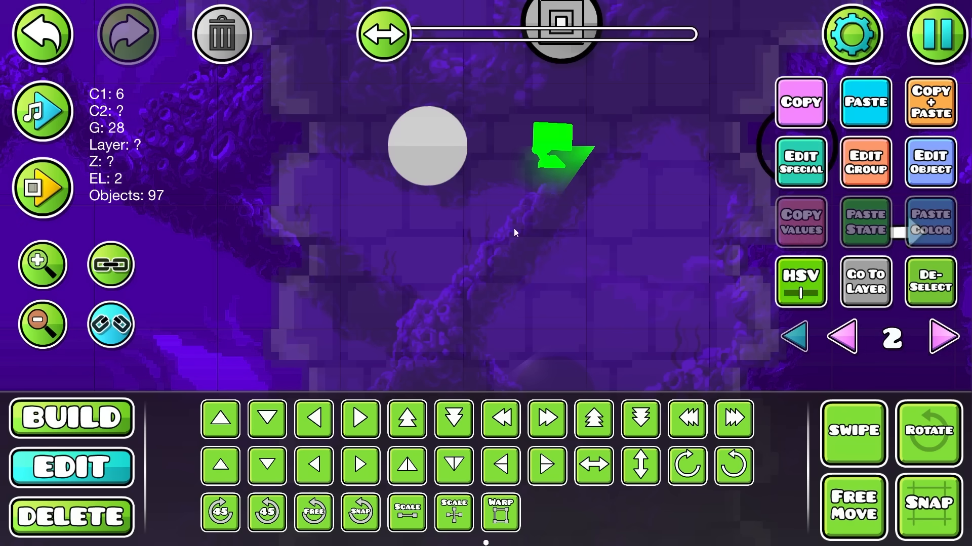
# - Move the plain circle one grid unit right behind the robot drawing and the dark shadow two grid units up
pyautogui.click(449, 161)
pyautogui.press('d')
pyautogui.click(930, 283)
pyautogui.moveTo(582, 383); pyautogui.dragTo(536, 268)
pyautogui.press('w')
pyautogui.press('w')
# - Set the Z layer of the black ring beside the robot icon to T1
pyautogui.moveTo(609, 252); pyautogui.dragTo(573, 393)
pyautogui.click(726, 207)
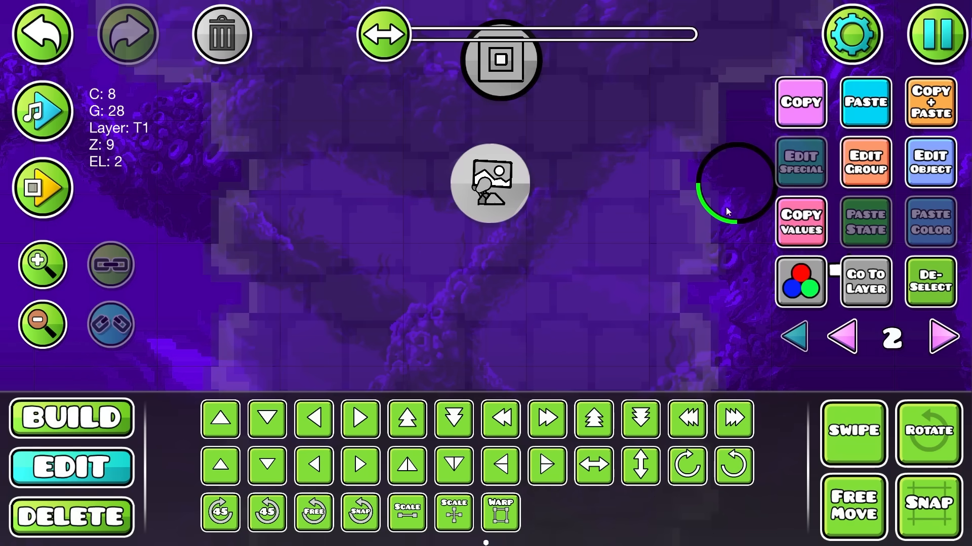
pyautogui.hotkey('ctrl', 'z')
pyautogui.click(878, 173)
pyautogui.click(494, 429)
pyautogui.click(495, 483)
pyautogui.click(748, 308)
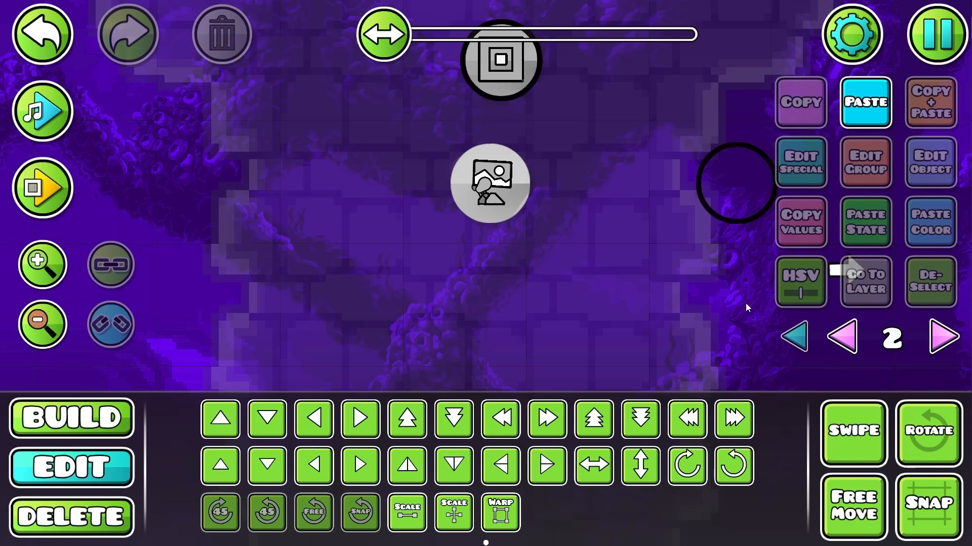
# - Undo the last two changes and set the Z layer of the robot icon's dark shadow to T2
pyautogui.click(679, 255)
pyautogui.hotkey('ctrl', 'z')
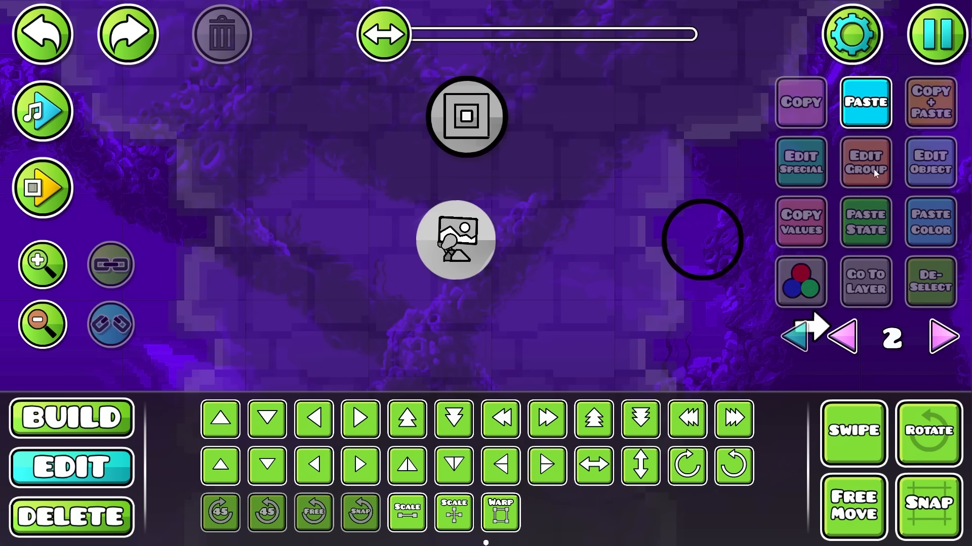
pyautogui.hotkey('ctrl', 'z')
pyautogui.click(865, 162)
pyautogui.click(545, 432)
pyautogui.click(501, 488)
pyautogui.click(910, 295)
# - Separate the dark shadow from the robot icon by placing it below, and set its Z layer to T1
pyautogui.moveTo(479, 290); pyautogui.dragTo(550, 250)
pyautogui.click(546, 223)
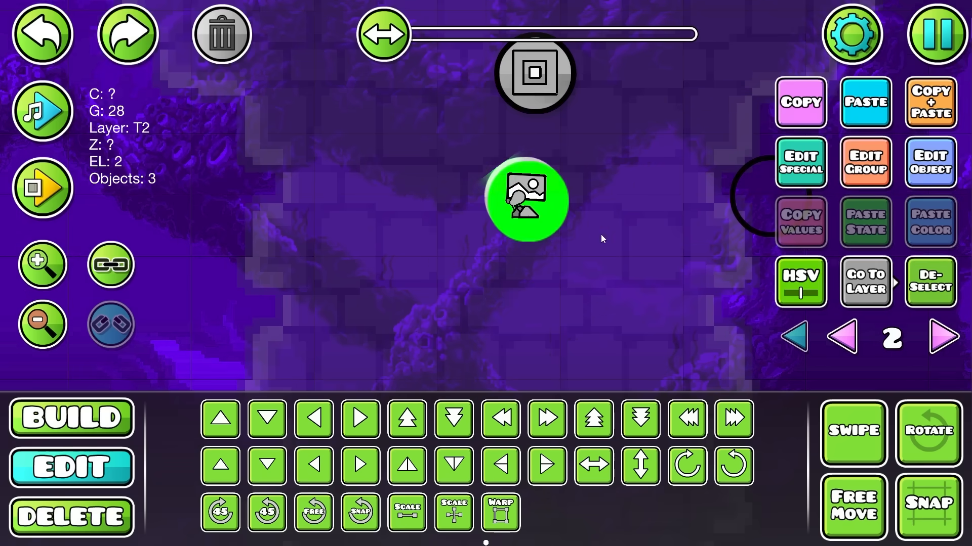
pyautogui.click(546, 352)
pyautogui.click(548, 357)
pyautogui.click(548, 358)
pyautogui.click(868, 177)
pyautogui.click(493, 430)
pyautogui.click(489, 490)
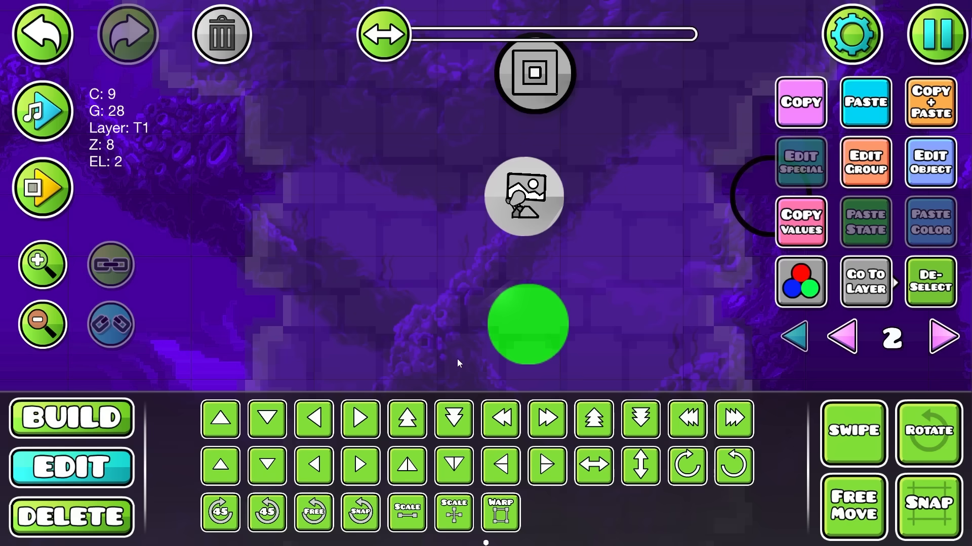
# - Move the dark shadow and the black ring onto the robot icon and preview it with all editor layers shown
pyautogui.moveTo(457, 360); pyautogui.dragTo(576, 291)
pyautogui.press('w')
pyautogui.click(732, 229)
pyautogui.click(868, 169)
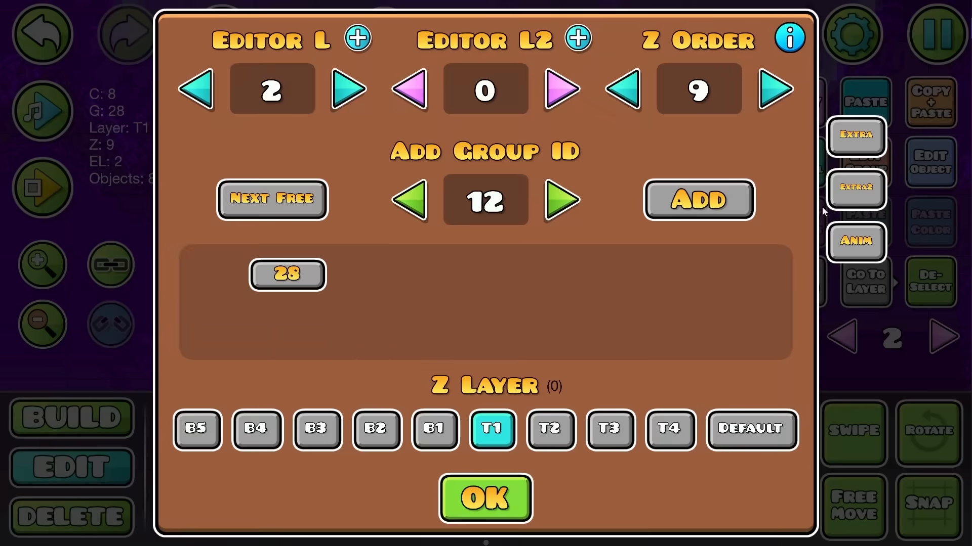
pyautogui.click(486, 499)
pyautogui.click(796, 338)
pyautogui.click(930, 283)
pyautogui.scroll(-5, 535, 284)
pyautogui.scroll(-1, 535, 283)
pyautogui.scroll(2, 510, 276)
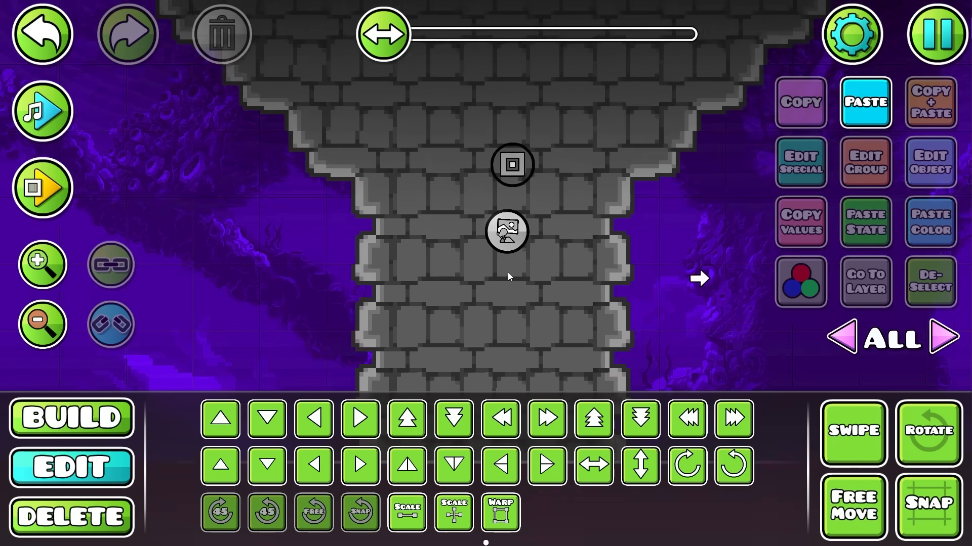
# - Return to editor layer 2 and move the complete cube icon higher up the pillar, away from the robot icon
pyautogui.hotkey('ctrl', 'z')
pyautogui.press('Right')
pyautogui.press('Right')
pyautogui.press('Right')
pyautogui.click(522, 144)
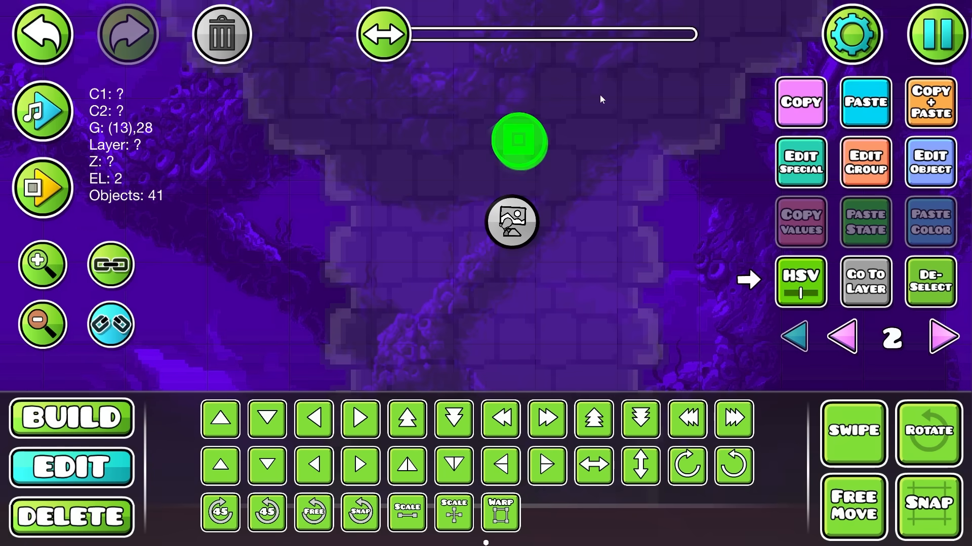
pyautogui.moveTo(600, 96); pyautogui.dragTo(584, 139)
pyautogui.press('w')
pyautogui.press('w')
pyautogui.click(930, 283)
# - Shift the complete robot icon left with fine nudges so it sits centred on the pillar, and preview all layers
pyautogui.moveTo(615, 279); pyautogui.dragTo(634, 213)
pyautogui.click(518, 208)
pyautogui.press('a')
pyautogui.press('d')
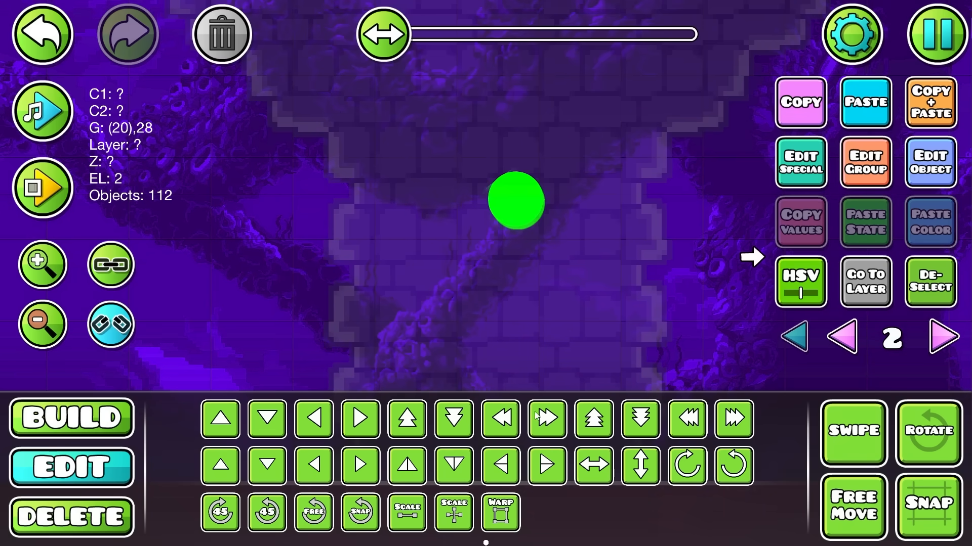
pyautogui.click(503, 467)
pyautogui.hotkey('shift', 'd')
pyautogui.hotkey('shift', 'd')
pyautogui.hotkey('shift', 'd')
pyautogui.hotkey('shift', 'd')
pyautogui.hotkey('shift', 'd')
pyautogui.click(793, 336)
pyautogui.click(930, 282)
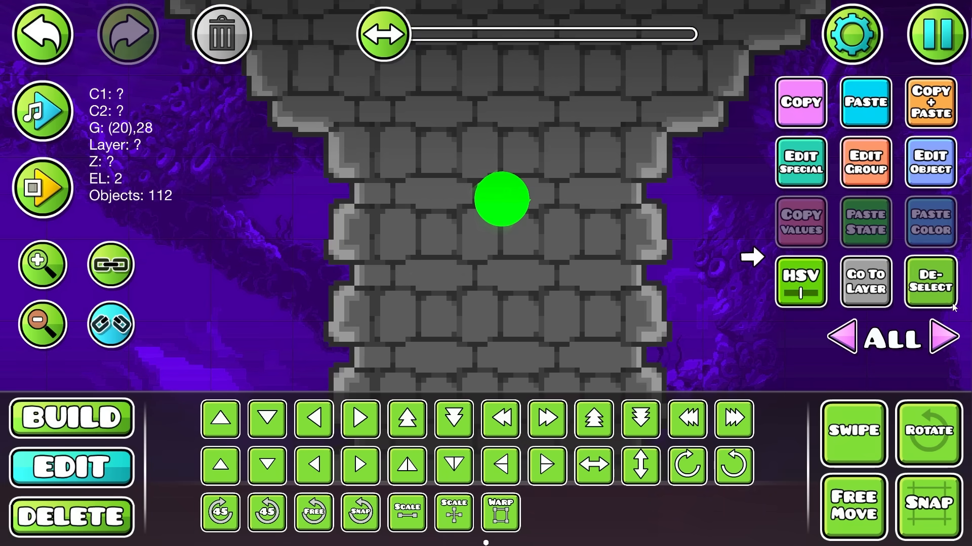
pyautogui.scroll(-7, 578, 278)
pyautogui.scroll(7, 578, 278)
# - Isolate editor layer 2 and pick the round dark shadow out of the robot icon's stacked pieces
pyautogui.hotkey('ctrl', 'z')
pyautogui.click(865, 281)
pyautogui.click(514, 225)
pyautogui.click(515, 226)
pyautogui.click(518, 226)
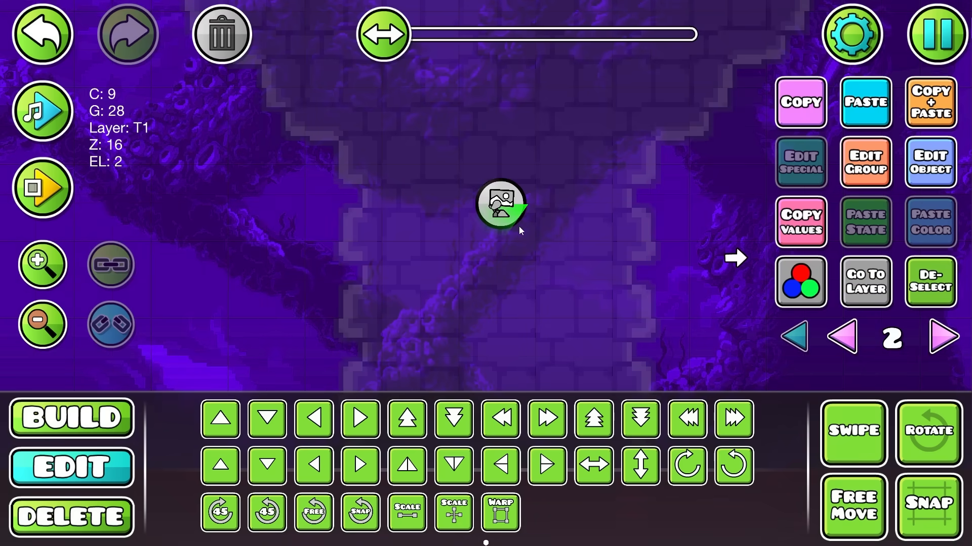
pyautogui.click(519, 227)
pyautogui.click(520, 229)
pyautogui.hotkey('ctrl', 'z')
pyautogui.click(861, 167)
pyautogui.press('Escape')
pyautogui.click(793, 337)
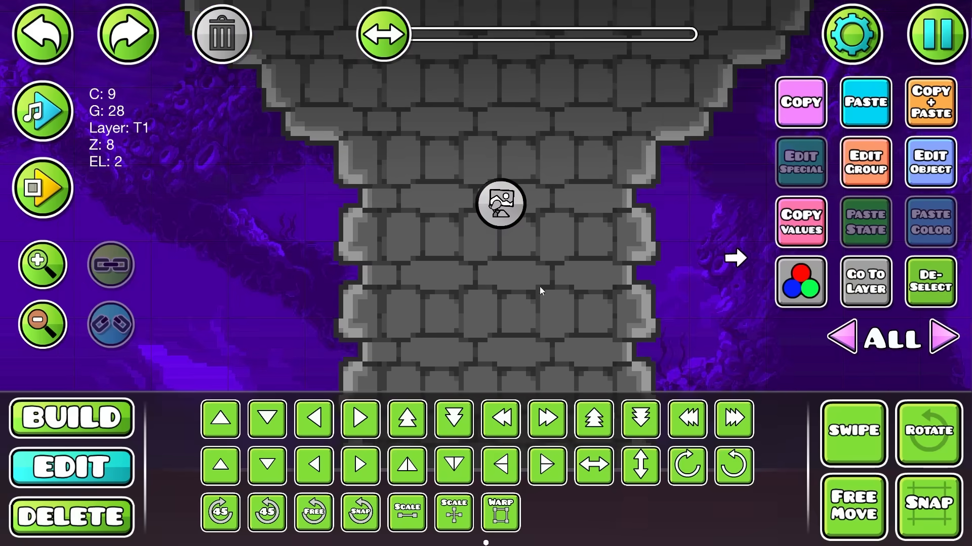
# - Set the robot icon's dark shadow to Z order 12 and Z layer T2
pyautogui.moveTo(539, 287); pyautogui.dragTo(607, 301)
pyautogui.scroll(2, 608, 301)
pyautogui.click(857, 165)
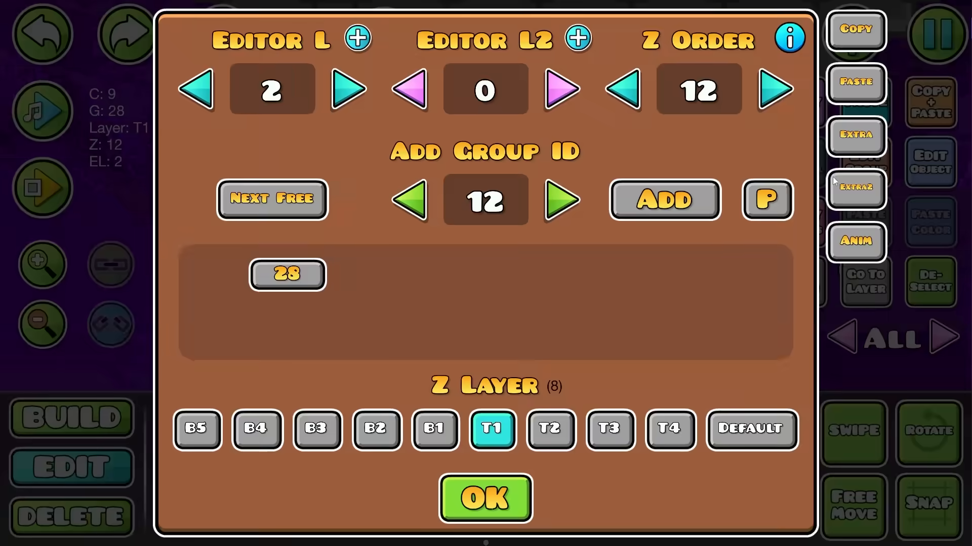
pyautogui.click(551, 429)
pyautogui.click(485, 499)
pyautogui.click(930, 282)
# - Nudge the robot icon slightly down on the pillar and deselect it
pyautogui.scroll(2, 579, 266)
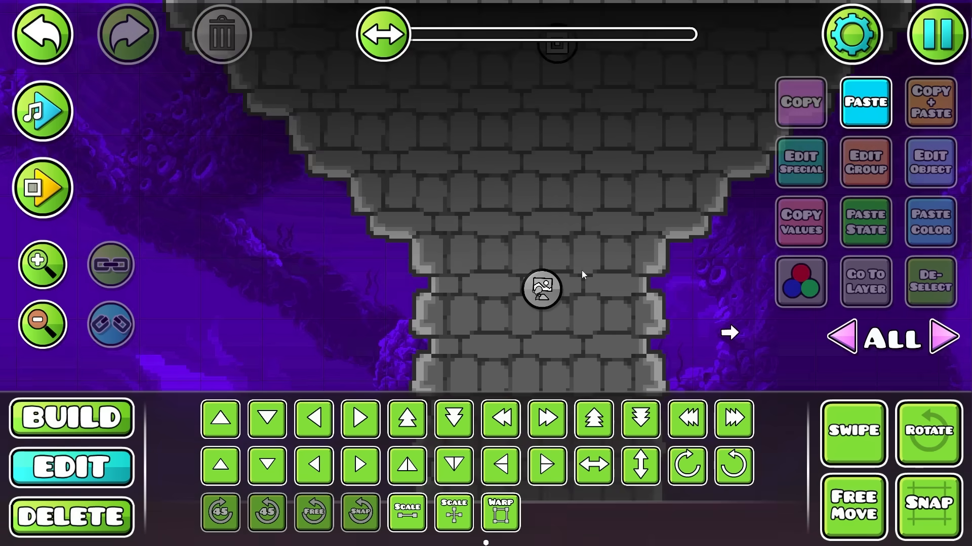
pyautogui.scroll(3, 581, 270)
pyautogui.hotkey('ctrl', 'z')
pyautogui.click(275, 470)
pyautogui.click(930, 286)
pyautogui.scroll(-5, 604, 276)
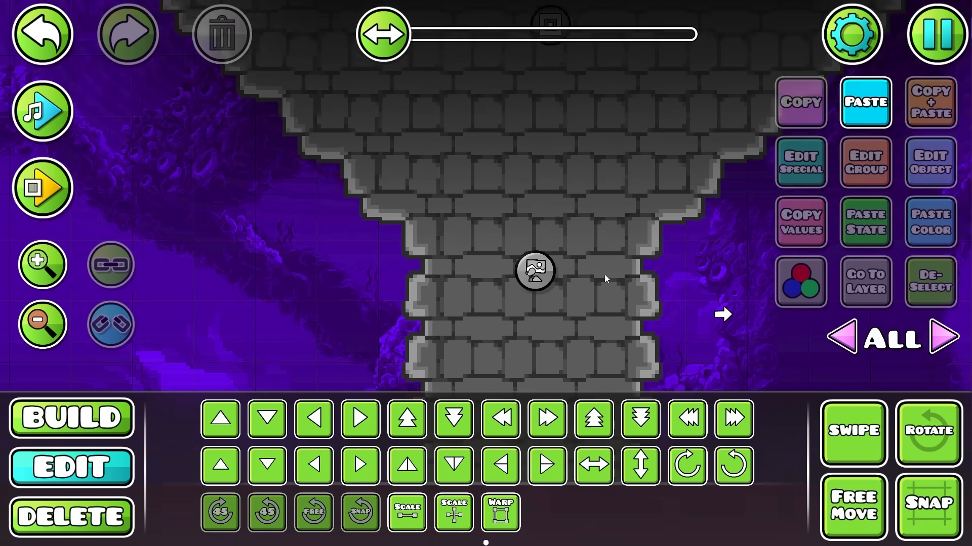
pyautogui.scroll(2, 525, 278)
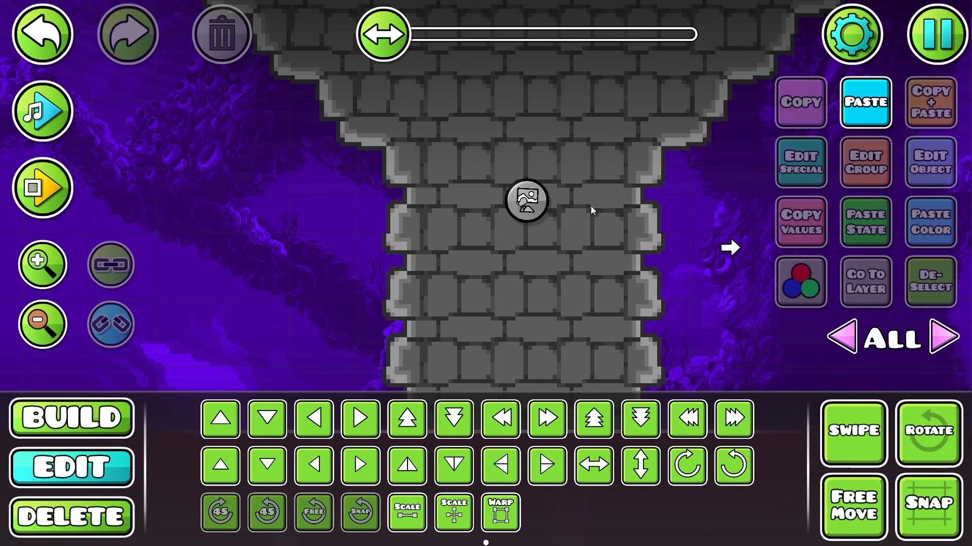
# - Select the line pieces of the robot drawing on editor layer 2 and review their group and layer settings
pyautogui.click(526, 201)
pyautogui.click(865, 281)
pyautogui.click(924, 293)
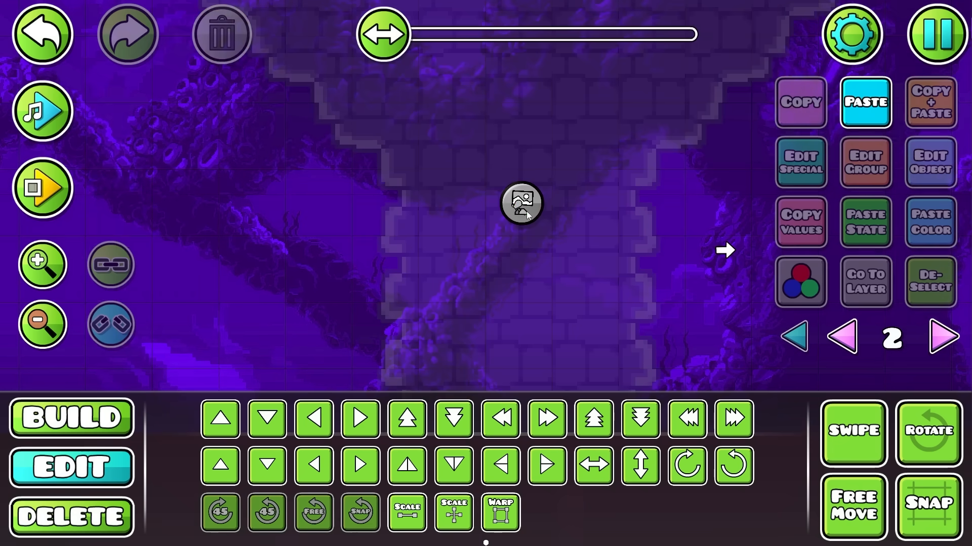
pyautogui.click(527, 215)
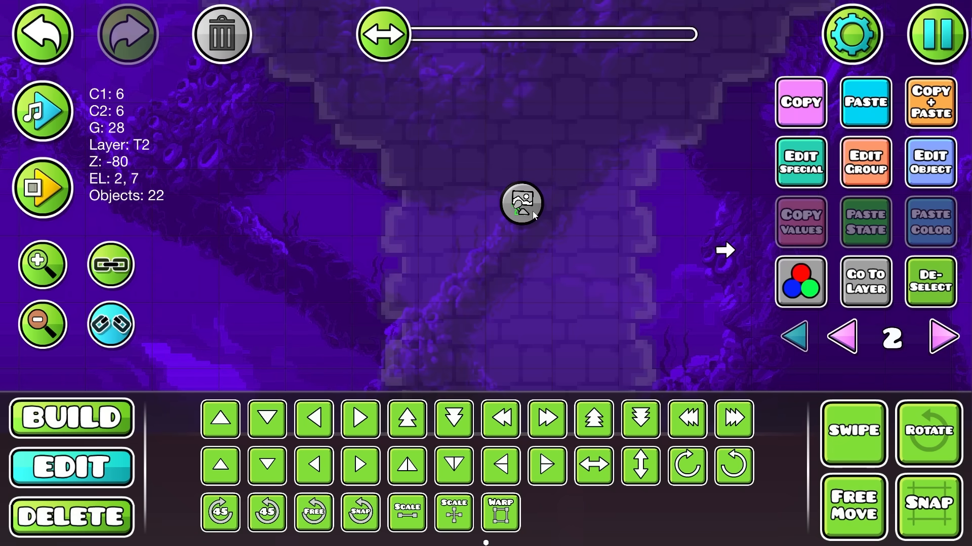
pyautogui.moveTo(572, 177); pyautogui.dragTo(576, 176)
pyautogui.click(865, 163)
pyautogui.press('Escape')
pyautogui.click(936, 283)
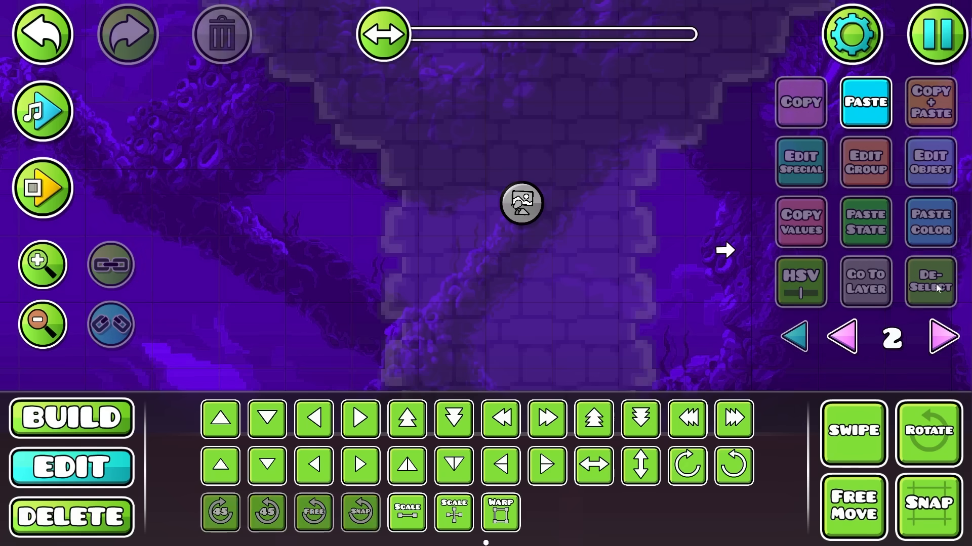
# - Place a Pulse trigger to the left of the pillar, level with the robot icon
pyautogui.press('1')
pyautogui.click(407, 421)
pyautogui.click(316, 208)
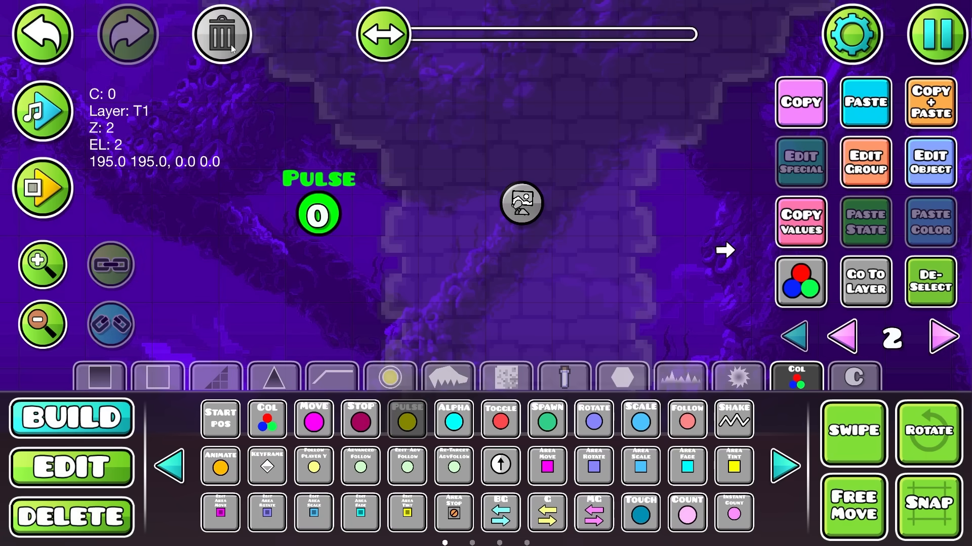
pyautogui.scroll(-3, 490, 156)
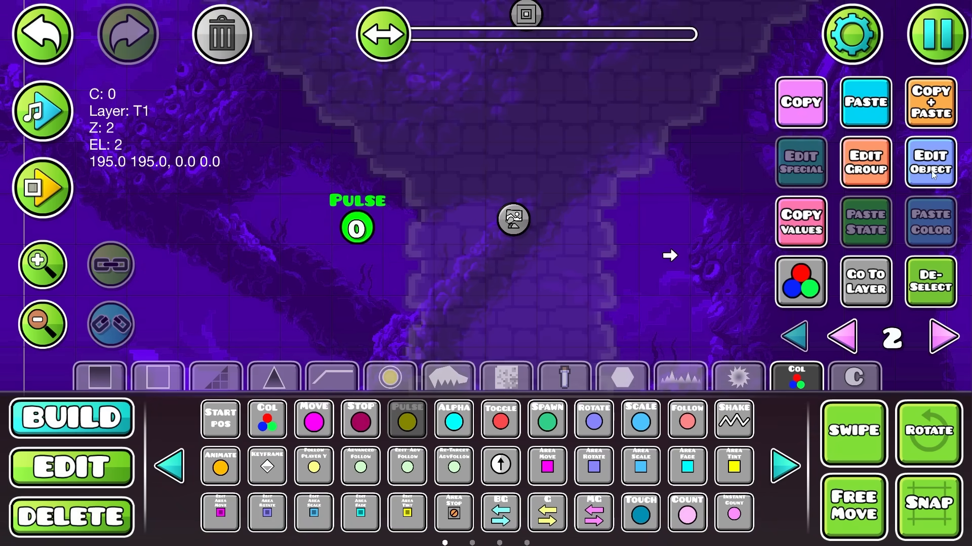
# - Set the Pulse trigger to target group 28 with the cyan colour 00F6FF
pyautogui.click(933, 172)
pyautogui.click(779, 377)
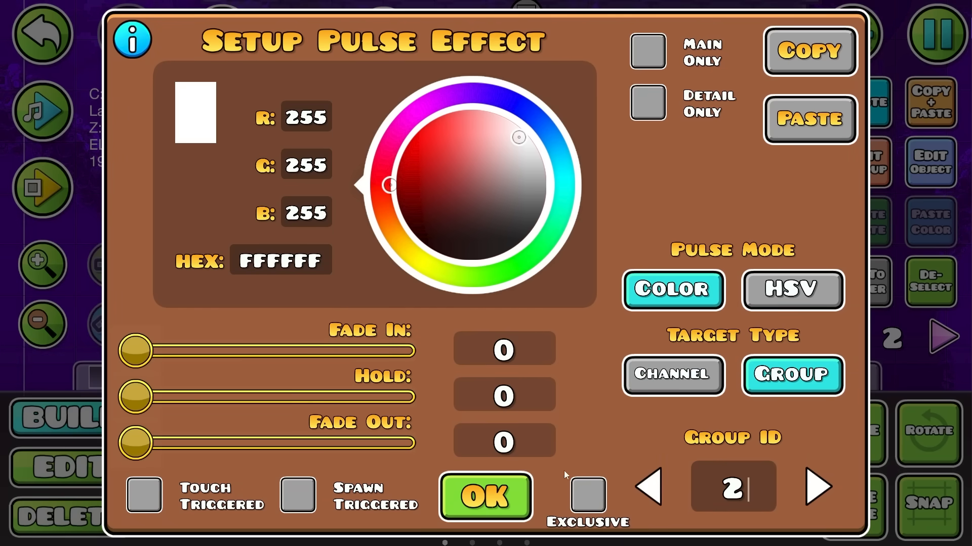
pyautogui.write('28')
pyautogui.click(420, 129)
pyautogui.click(573, 180)
pyautogui.press('Escape')
pyautogui.press('Escape')
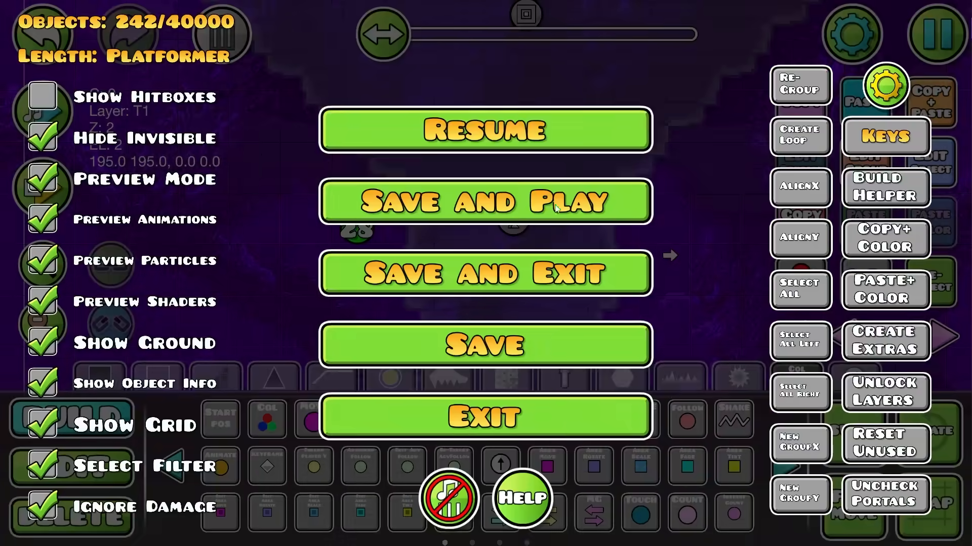
pyautogui.press('Escape')
# - Set the Pulse trigger's fade-out time to 0.50
pyautogui.press('2')
pyautogui.moveTo(600, 179); pyautogui.dragTo(750, 171)
pyautogui.click(930, 162)
pyautogui.moveTo(136, 450); pyautogui.dragTo(151, 450)
pyautogui.press('Escape')
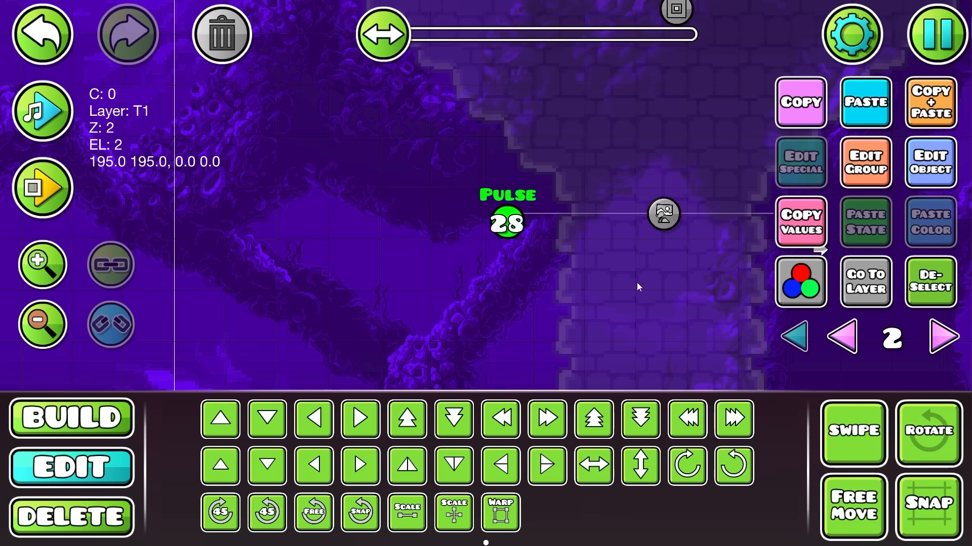
# - Examine the robot icon's stacked pieces one by one, checking the group and layer of each
pyautogui.moveTo(665, 278); pyautogui.dragTo(587, 277)
pyautogui.scroll(3, 585, 277)
pyautogui.click(609, 212)
pyautogui.click(609, 211)
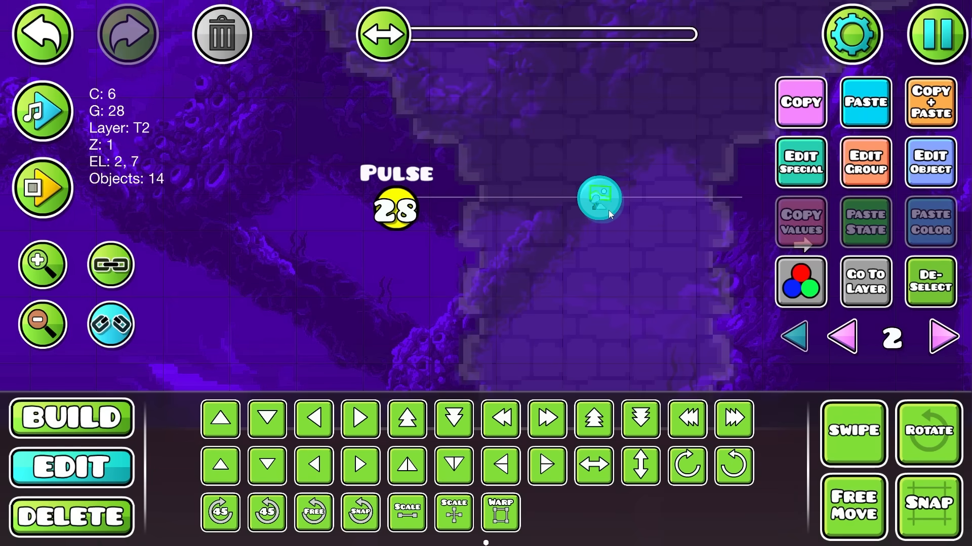
pyautogui.click(609, 209)
pyautogui.click(609, 209)
pyautogui.click(609, 209)
pyautogui.click(609, 209)
pyautogui.click(608, 209)
pyautogui.click(609, 209)
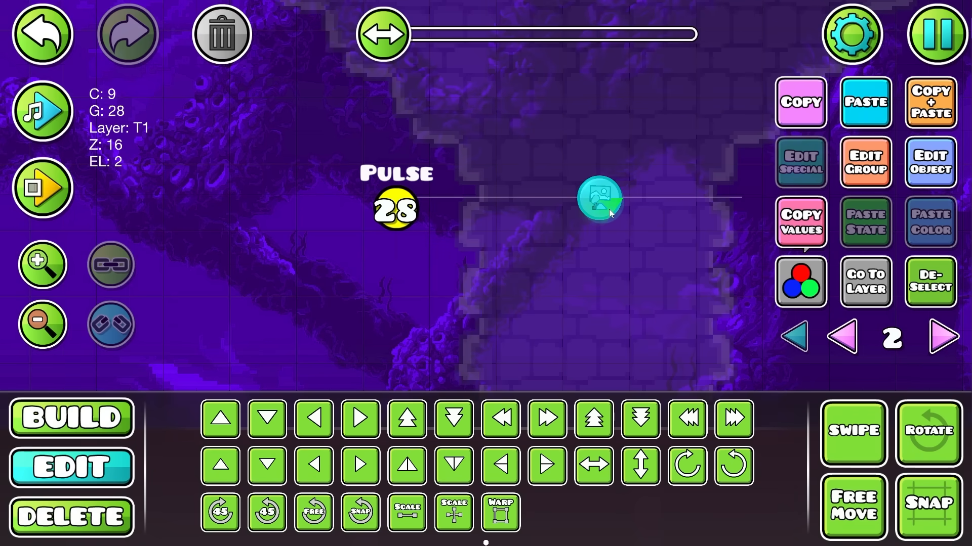
pyautogui.click(608, 208)
pyautogui.click(609, 208)
pyautogui.hotkey('ctrl', 'z')
# - Change the Pulse trigger's target group to 20 and recheck its settings
pyautogui.moveTo(609, 209); pyautogui.dragTo(486, 246)
pyautogui.scroll(2, 499, 279)
pyautogui.moveTo(267, 255); pyautogui.dragTo(342, 252)
pyautogui.click(290, 234)
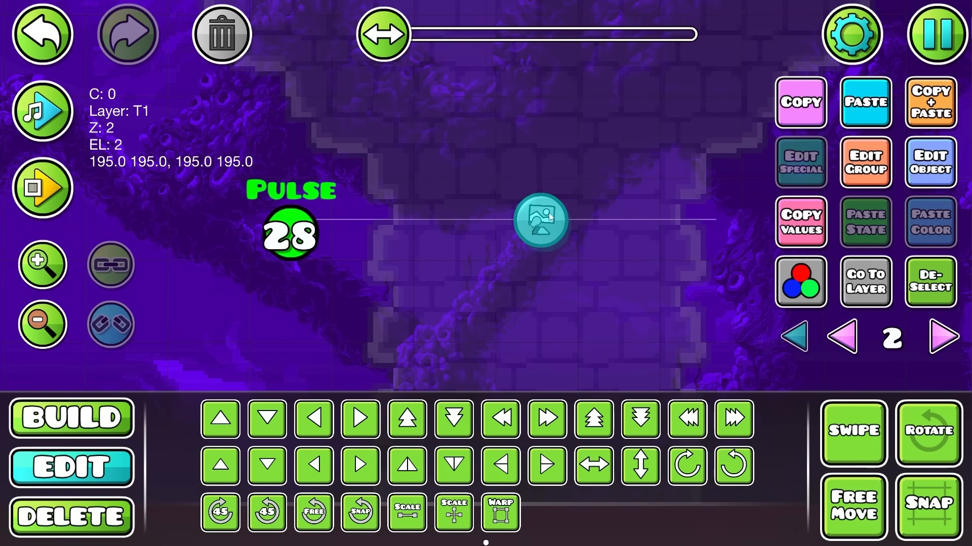
pyautogui.click(930, 162)
pyautogui.press('BackSpace')
pyautogui.write('0')
pyautogui.press('Escape')
pyautogui.moveTo(535, 299); pyautogui.dragTo(663, 259)
pyautogui.click(918, 188)
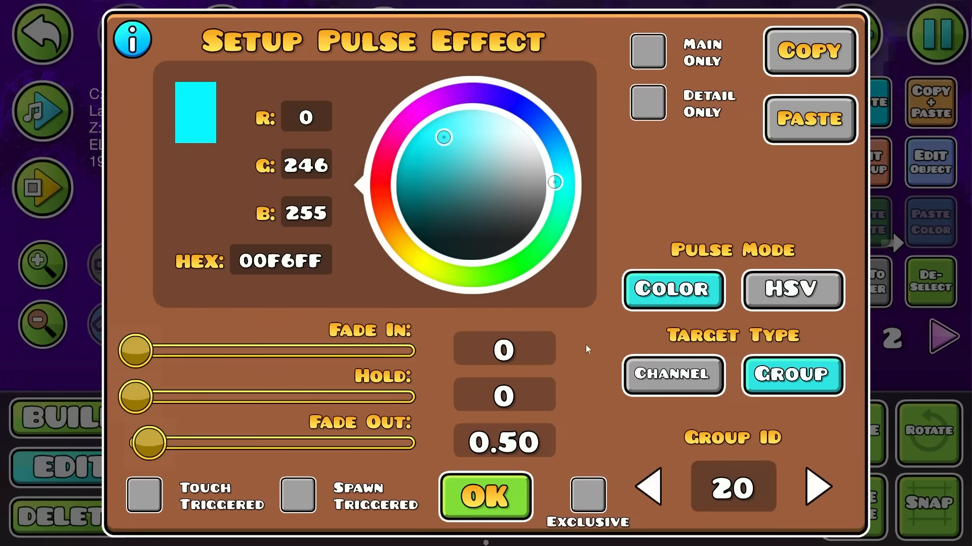
pyautogui.press('Escape')
# - Check the layer values of the cyan robot icon's ring and shadow and show all editor layers
pyautogui.click(665, 218)
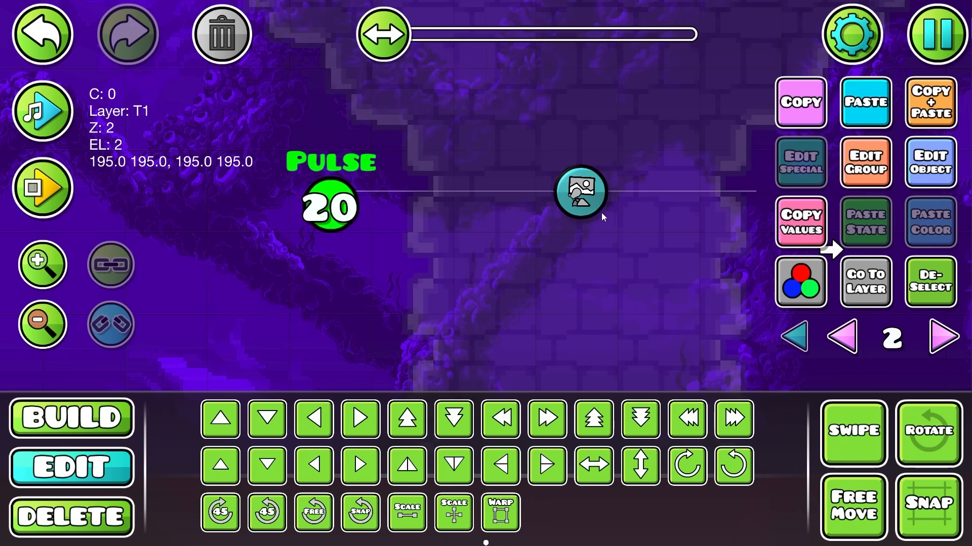
pyautogui.click(601, 213)
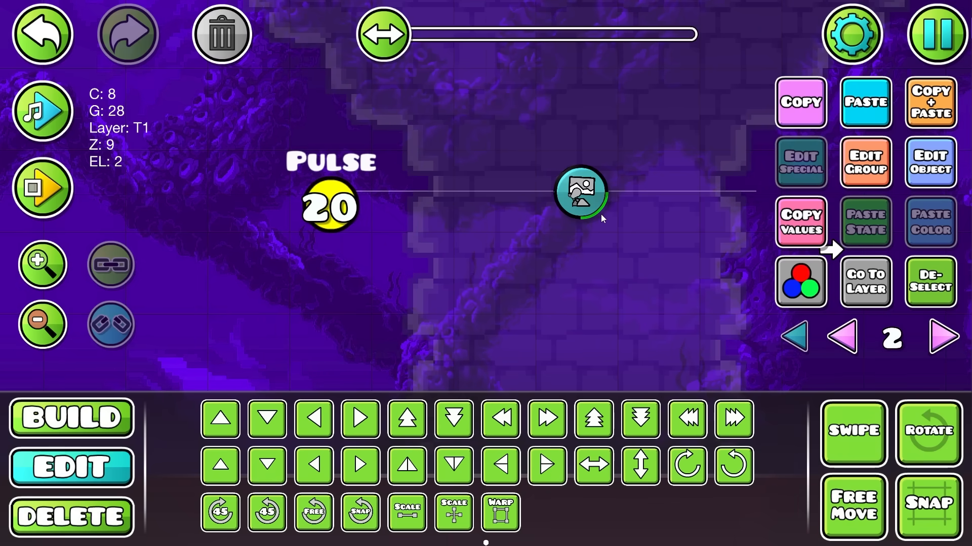
pyautogui.click(600, 214)
pyautogui.click(601, 214)
pyautogui.click(601, 214)
pyautogui.hotkey('ctrl', 'z')
pyautogui.click(794, 337)
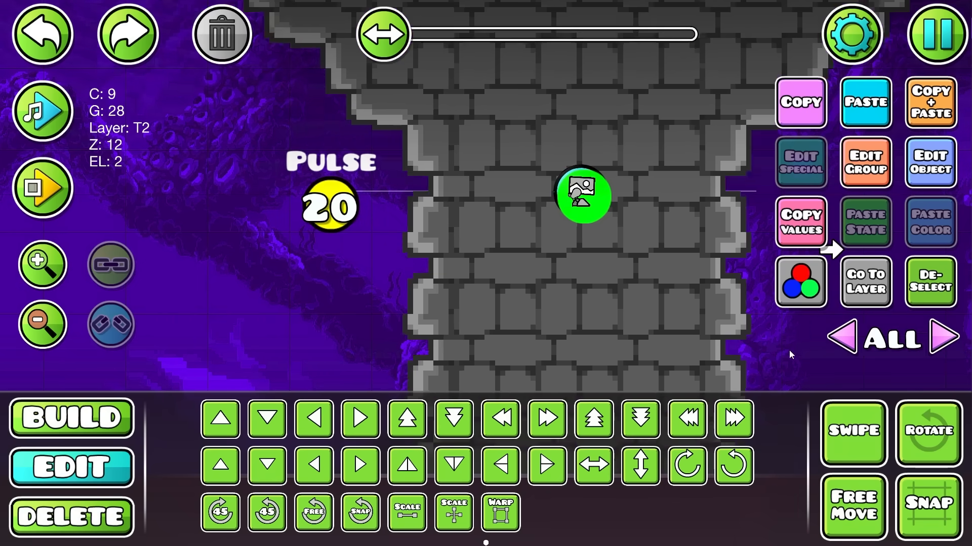
# - Select the gradient shading over the top of the pillar and redo the last undone change
pyautogui.scroll(1, 638, 315)
pyautogui.moveTo(638, 315); pyautogui.dragTo(581, 329)
pyautogui.hotkey('alt', 'd')
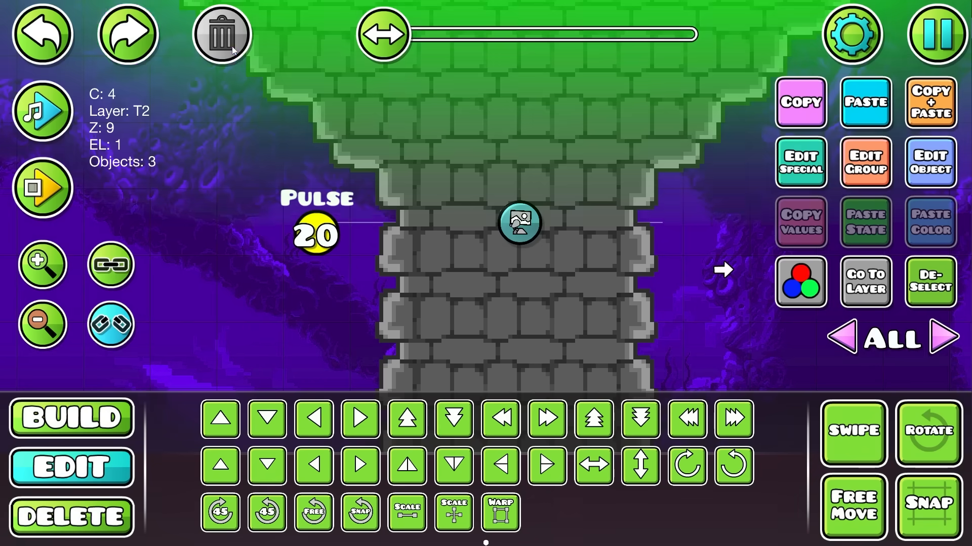
pyautogui.hotkey('ctrl', 'shift', 'z')
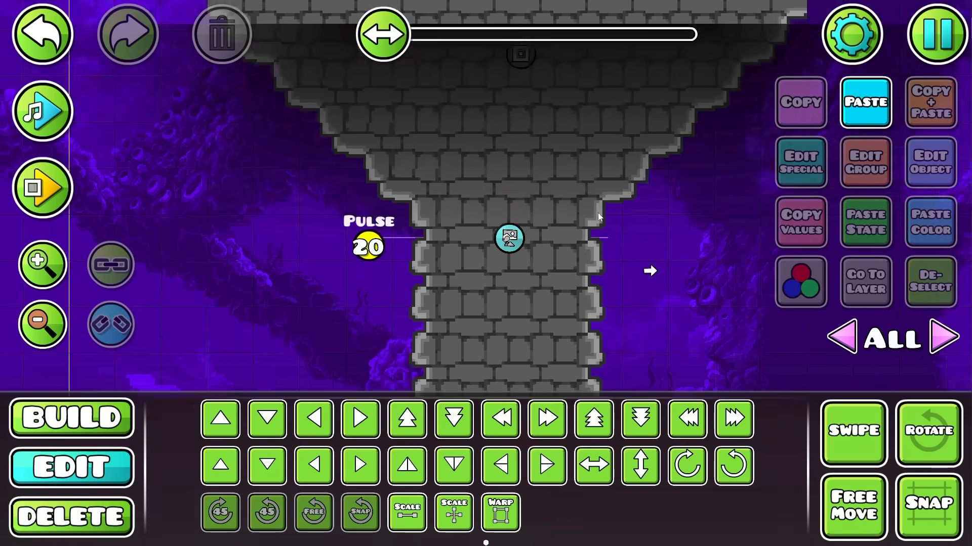
pyautogui.scroll(-2, 551, 260)
pyautogui.scroll(9, 551, 259)
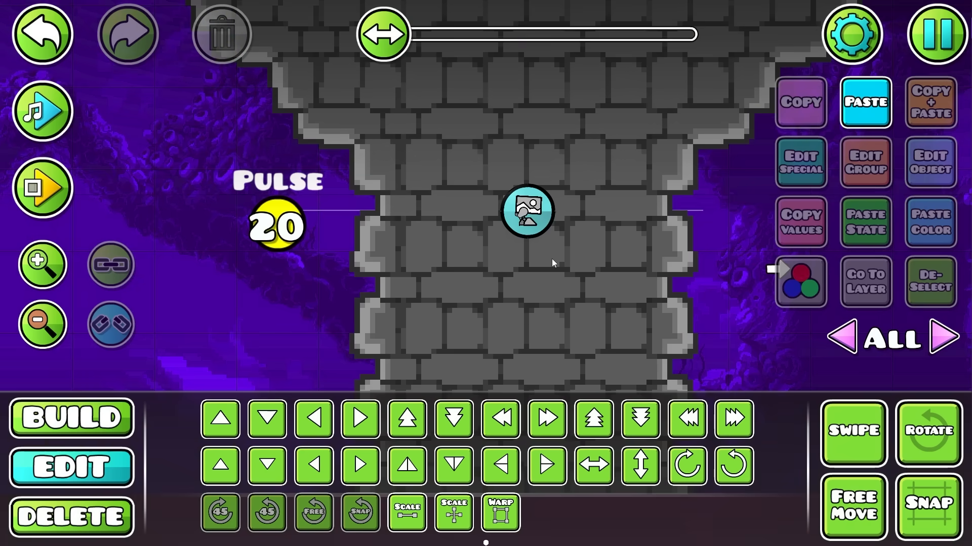
# - Move the Pulse trigger on editor layer 2 to the right of the pillar, above the robot icon's height, and return to building mode
pyautogui.moveTo(281, 212); pyautogui.dragTo(364, 229)
pyautogui.click(366, 233)
pyautogui.click(866, 282)
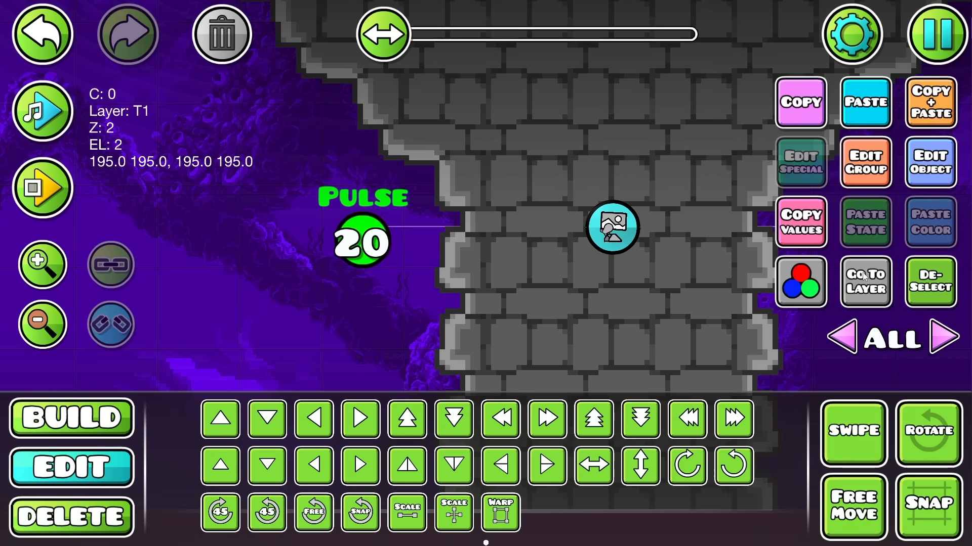
pyautogui.scroll(-4, 545, 161)
pyautogui.click(545, 163)
pyautogui.click(432, 260)
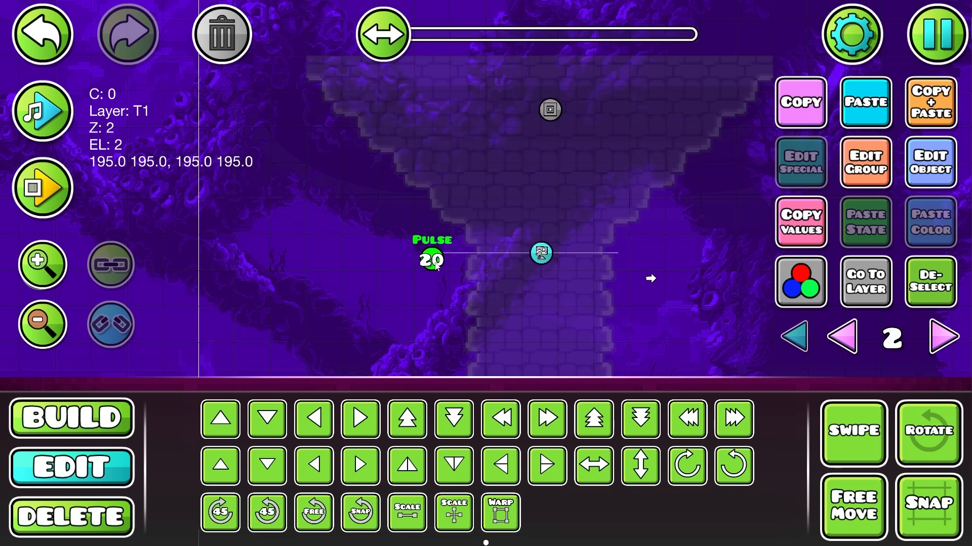
pyautogui.press('w')
pyautogui.press('d')
pyautogui.press('d')
pyautogui.press('d')
pyautogui.moveTo(663, 246); pyautogui.dragTo(552, 243)
pyautogui.press('d')
pyautogui.press('d')
pyautogui.press('d')
pyautogui.press('d')
pyautogui.hotkey('alt', 'd')
pyautogui.scroll(2, 588, 324)
pyautogui.moveTo(590, 331); pyautogui.dragTo(668, 329)
pyautogui.press('1')
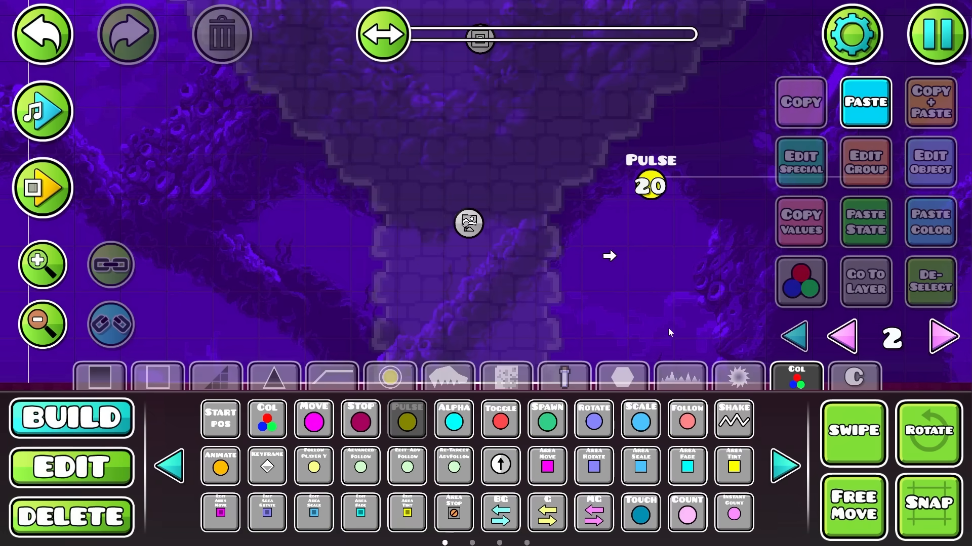
# - Place an Event trigger in the open area to the left of the pillar
pyautogui.click(783, 458)
pyautogui.click(307, 523)
pyautogui.click(185, 255)
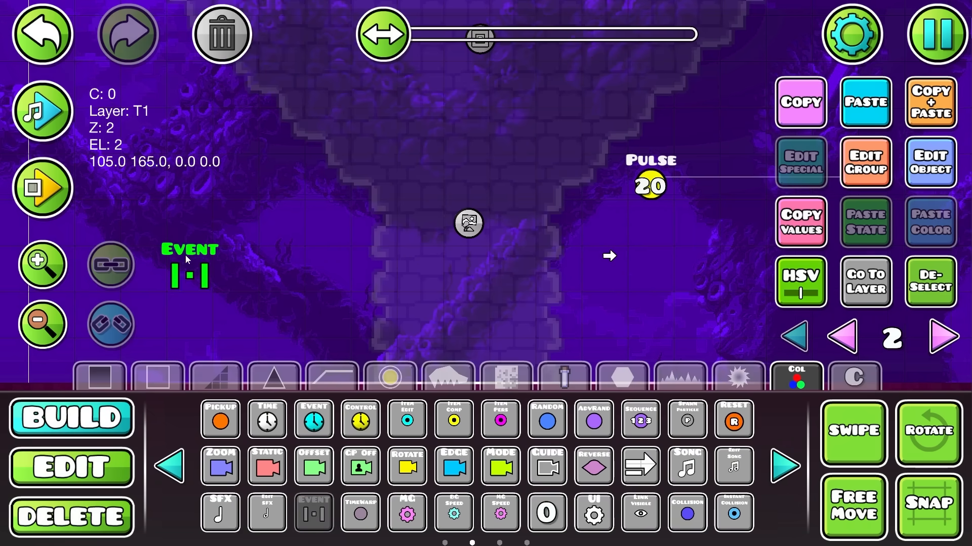
pyautogui.moveTo(281, 264); pyautogui.dragTo(359, 250)
# - Look through the Event trigger's list of selectable events, including landings, jumps, orbs and gamemode portals
pyautogui.click(930, 162)
pyautogui.click(776, 76)
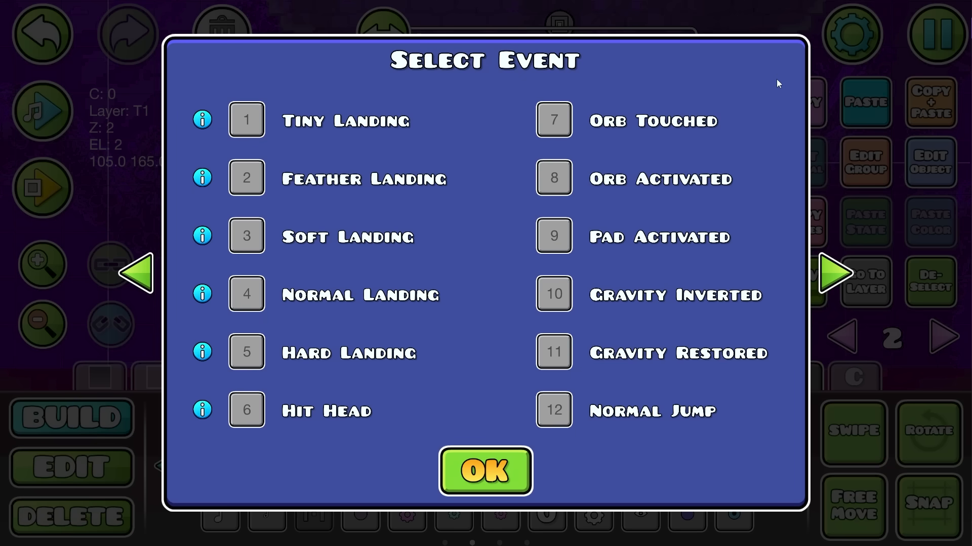
pyautogui.click(833, 274)
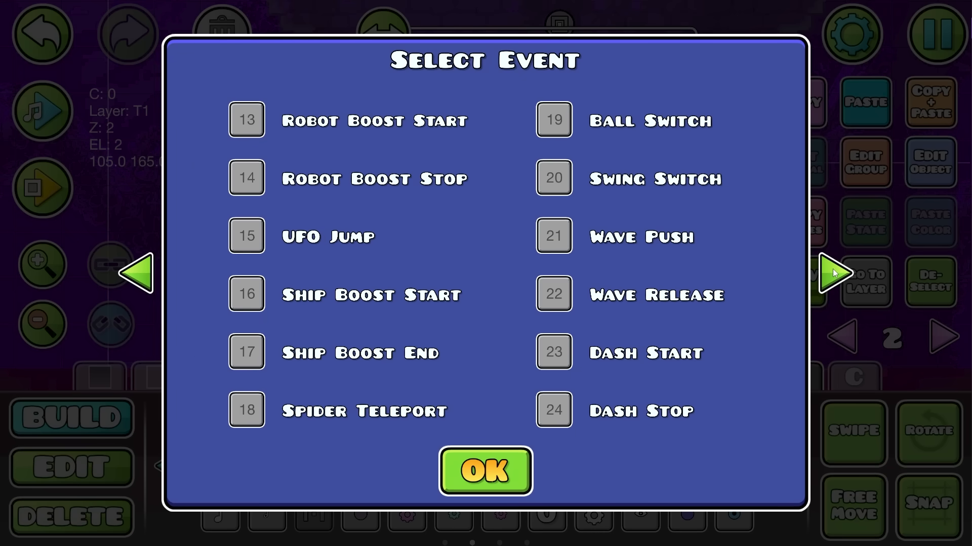
pyautogui.click(830, 272)
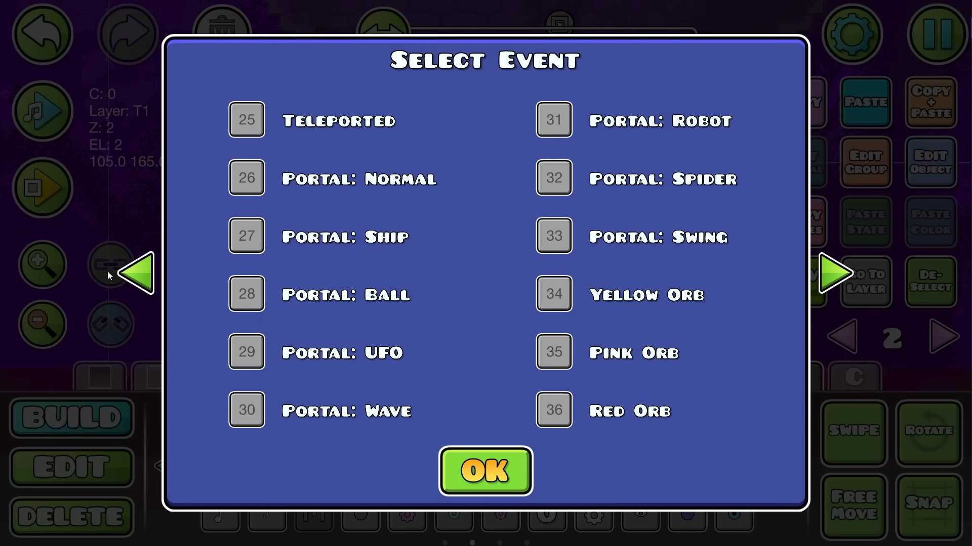
pyautogui.click(134, 281)
pyautogui.click(135, 281)
pyautogui.click(835, 273)
pyautogui.click(850, 276)
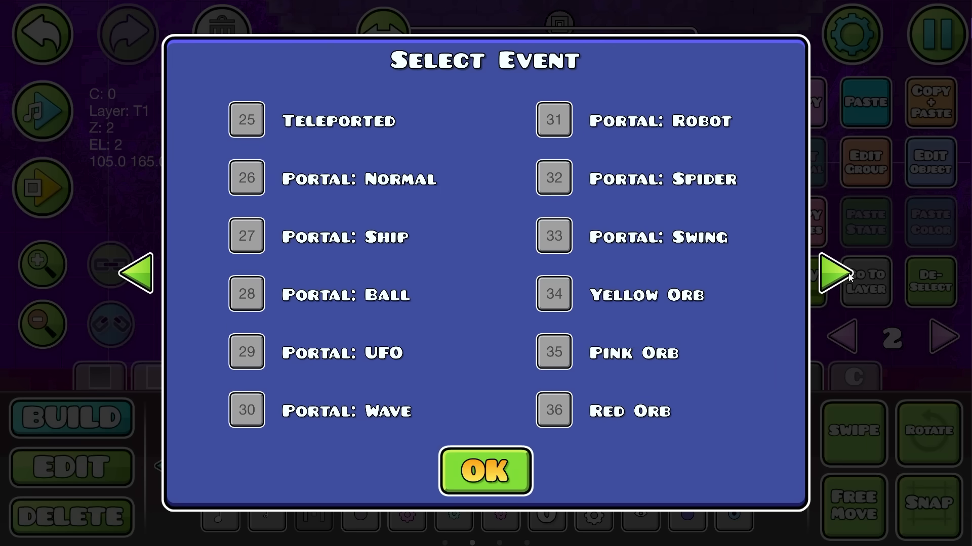
pyautogui.press('Escape')
pyautogui.press('Escape')
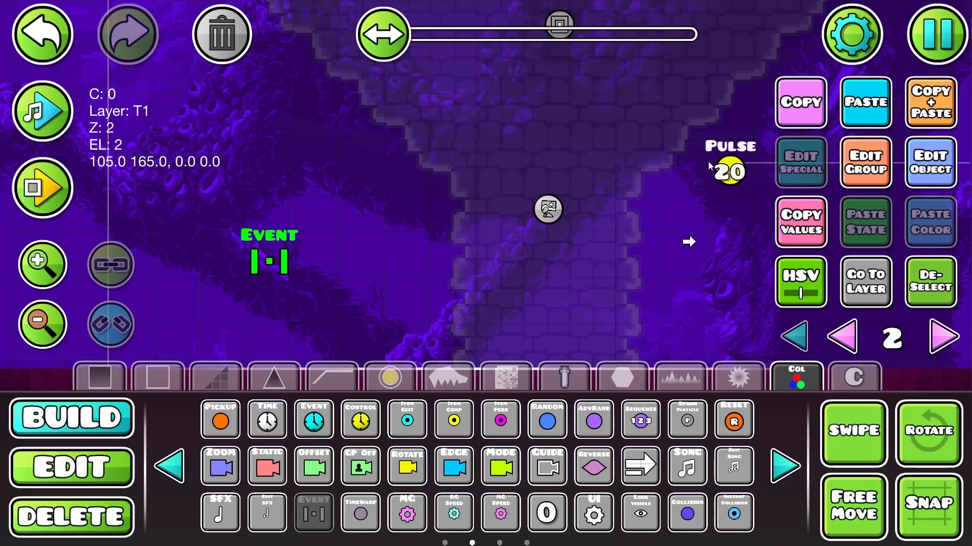
# - Move the Pulse trigger left across the pillar so it sits up and to the right of the Event trigger
pyautogui.press('2')
pyautogui.moveTo(726, 145); pyautogui.dragTo(724, 198)
pyautogui.click(652, 203)
pyautogui.press('a')
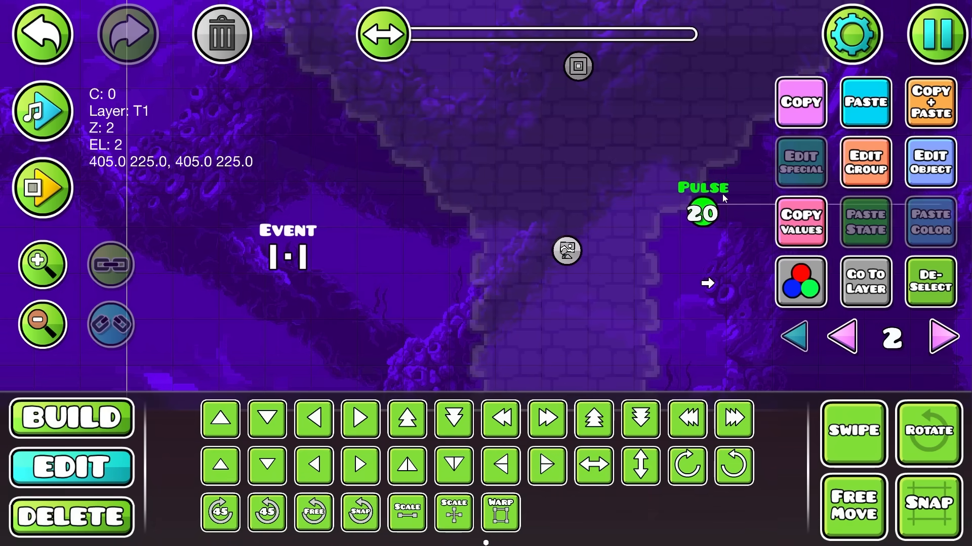
pyautogui.press('a')
pyautogui.press('a')
pyautogui.press('a')
pyautogui.press('a')
pyautogui.press('a')
pyautogui.press('a')
pyautogui.press('w')
pyautogui.press('a')
# - Add the Pulse trigger to the next free group, 1
pyautogui.click(886, 178)
pyautogui.click(322, 213)
pyautogui.click(662, 207)
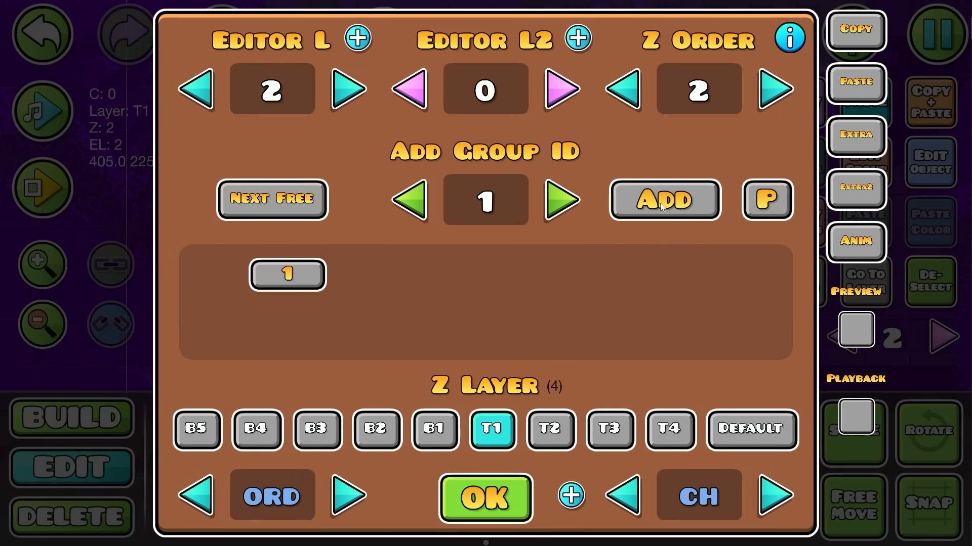
pyautogui.click(485, 499)
# - Make the Pulse trigger Spawn Triggered and Multi Trigger
pyautogui.click(923, 177)
pyautogui.click(303, 498)
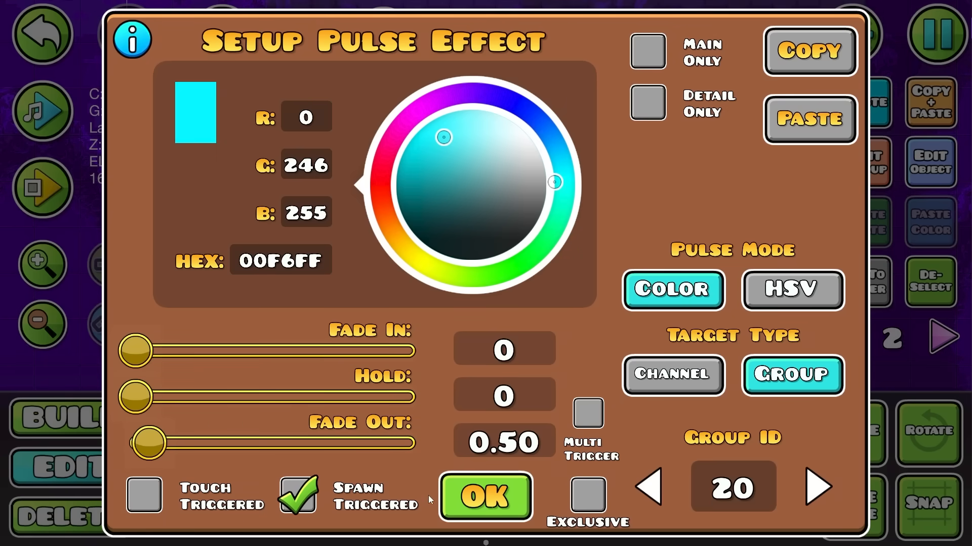
pyautogui.click(588, 412)
pyautogui.click(485, 499)
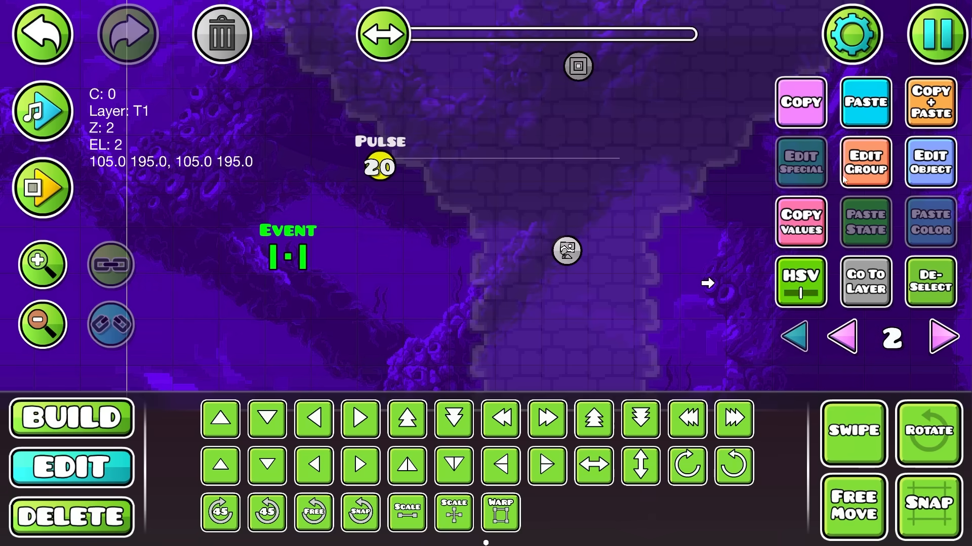
# - Link the Event trigger to group ID 1 and playtest the level
pyautogui.click(919, 173)
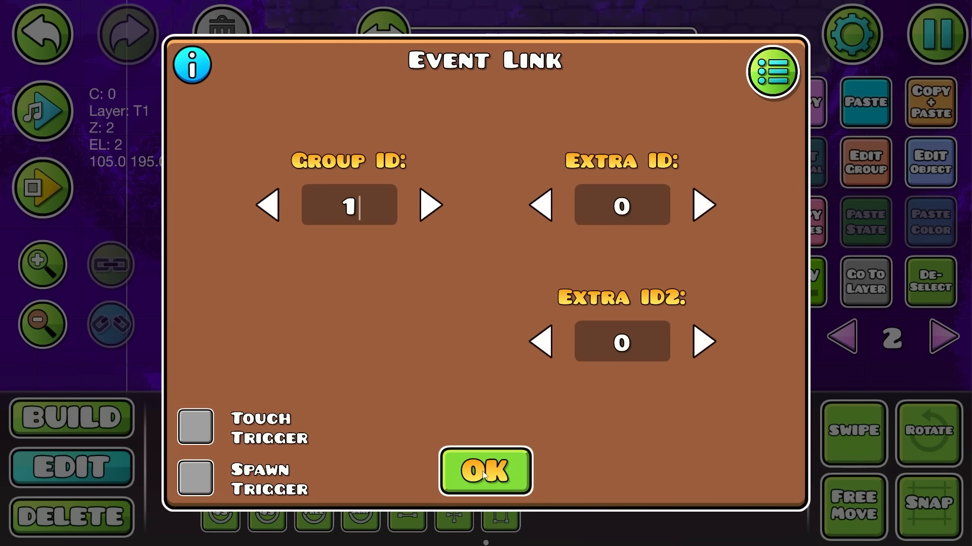
pyautogui.write('1')
pyautogui.click(483, 475)
pyautogui.click(43, 188)
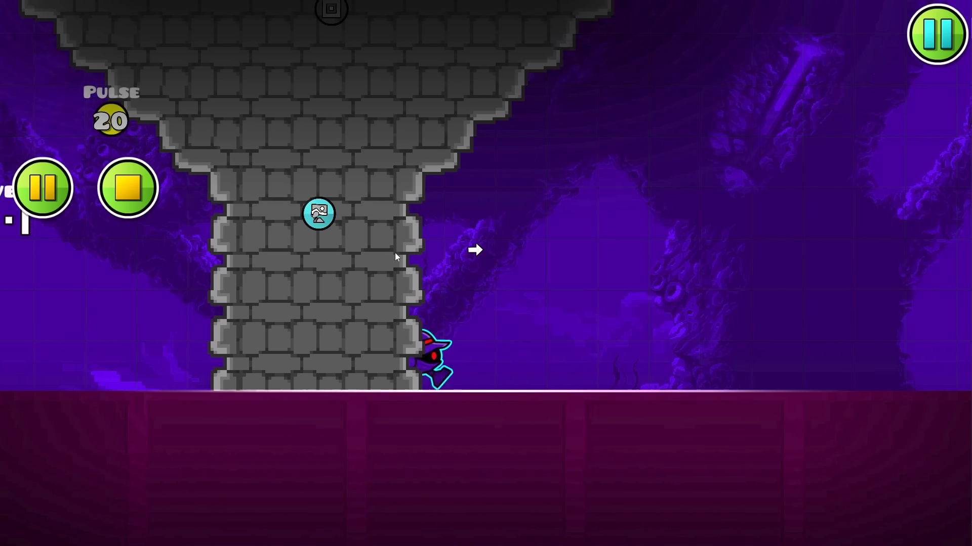
pyautogui.click(130, 191)
# - Enter 9999 as a timing value in the Pulse trigger's settings and playtest the level
pyautogui.moveTo(156, 191); pyautogui.dragTo(345, 188)
pyautogui.click(277, 133)
pyautogui.click(920, 169)
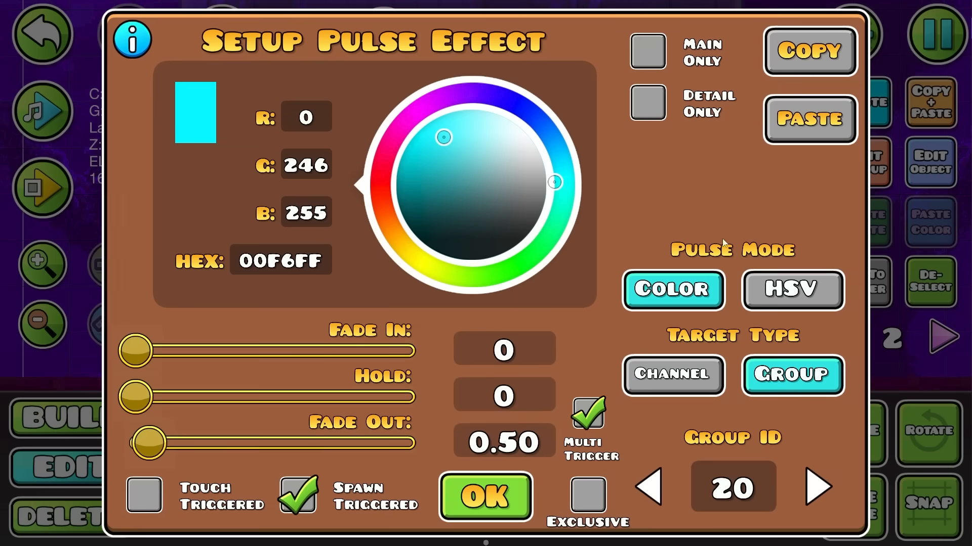
pyautogui.write('9999')
pyautogui.click(505, 494)
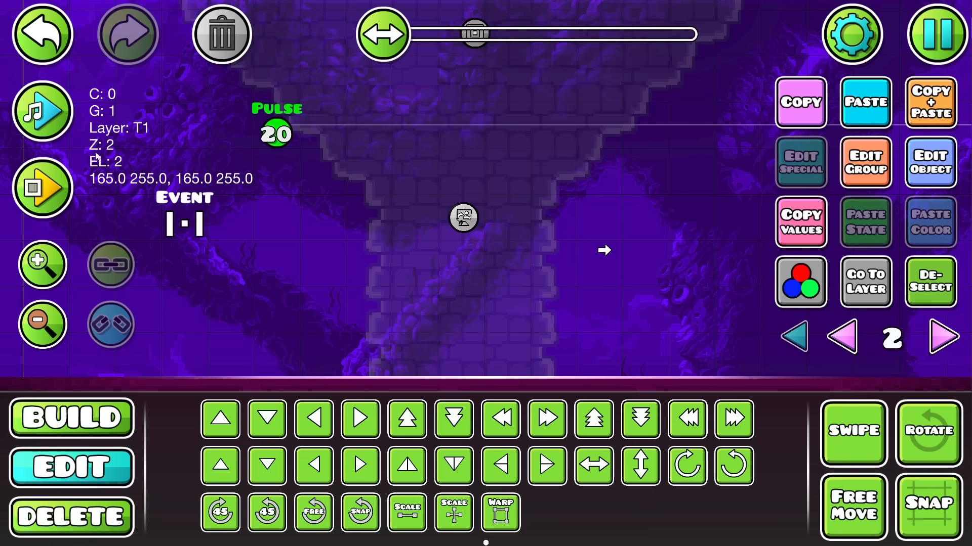
pyautogui.click(43, 188)
pyautogui.press('Return')
# - Bring the Pulse trigger's fade-in time down to its minimum and playtest again
pyautogui.click(492, 134)
pyautogui.click(929, 163)
pyautogui.moveTo(124, 353); pyautogui.dragTo(129, 351)
pyautogui.click(486, 496)
pyautogui.click(43, 188)
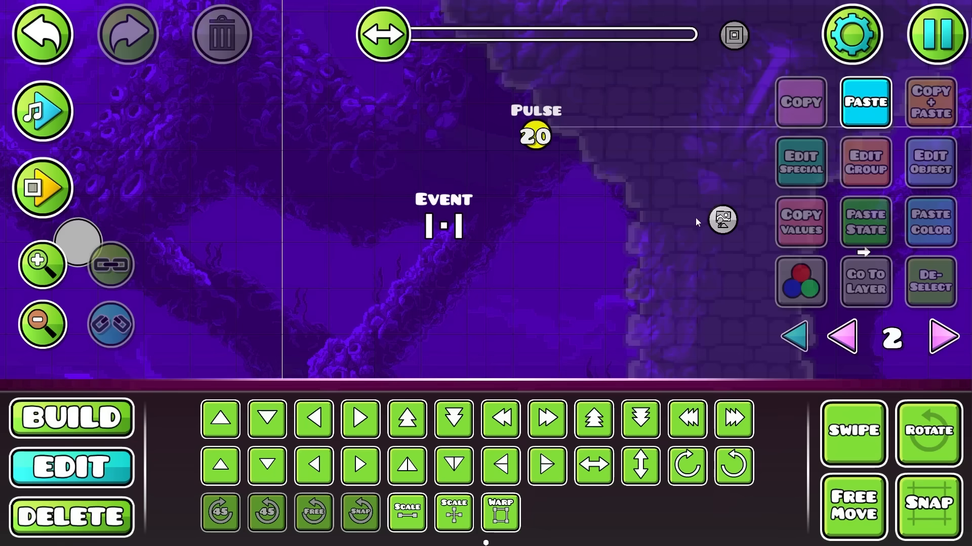
# - Undo the last deletion and delete the restored curved object on the pillar's left edge again
pyautogui.click(557, 290)
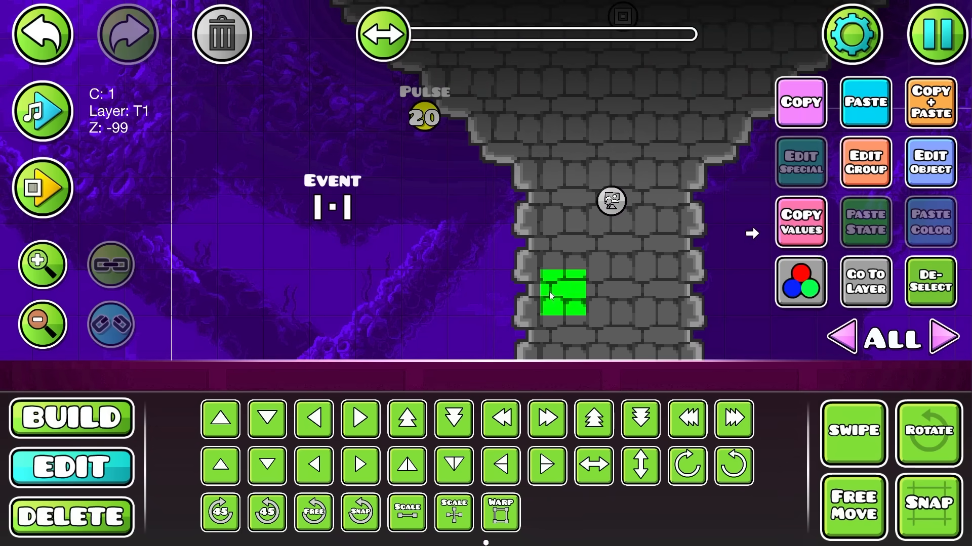
pyautogui.click(31, 53)
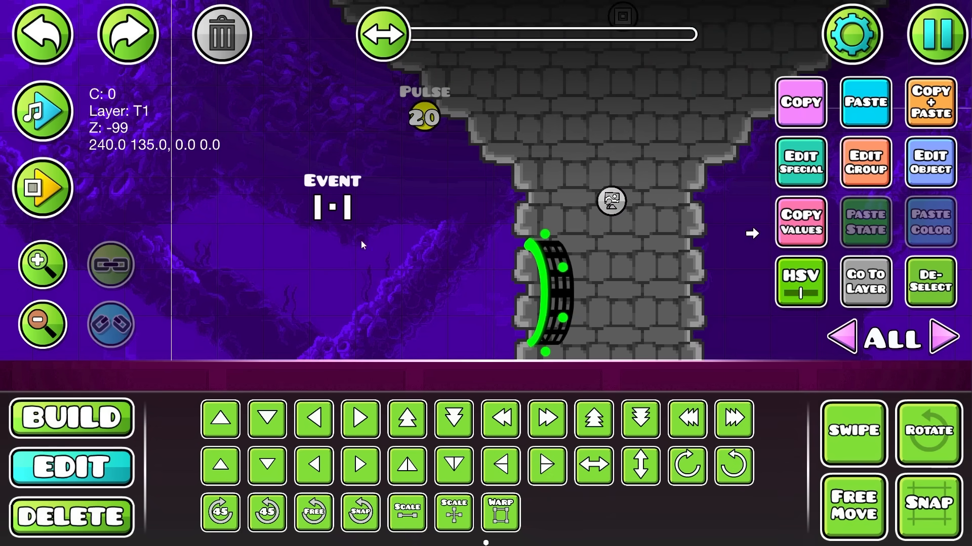
pyautogui.press('Delete')
# - Playtest the level to check how the robot icon on the pillar reacts to the event
pyautogui.click(42, 187)
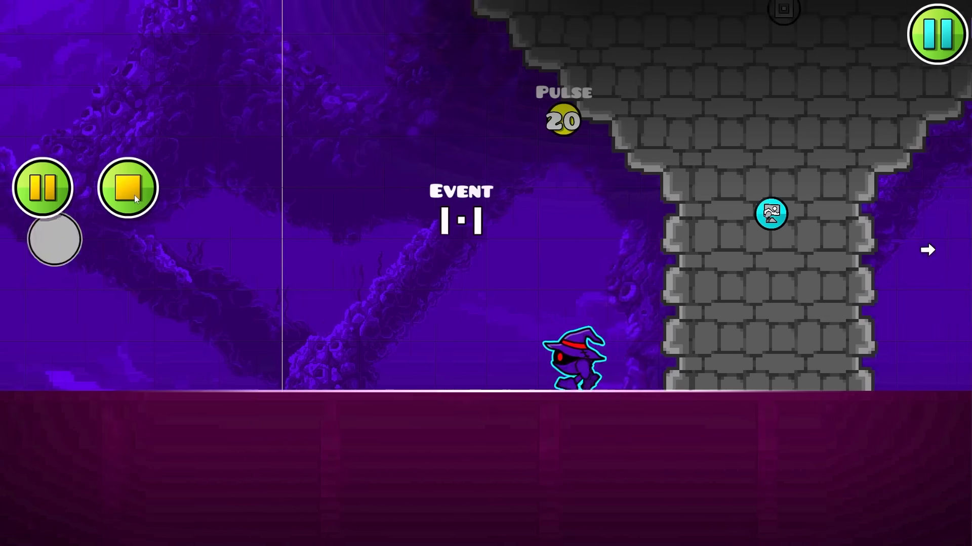
pyautogui.click(134, 194)
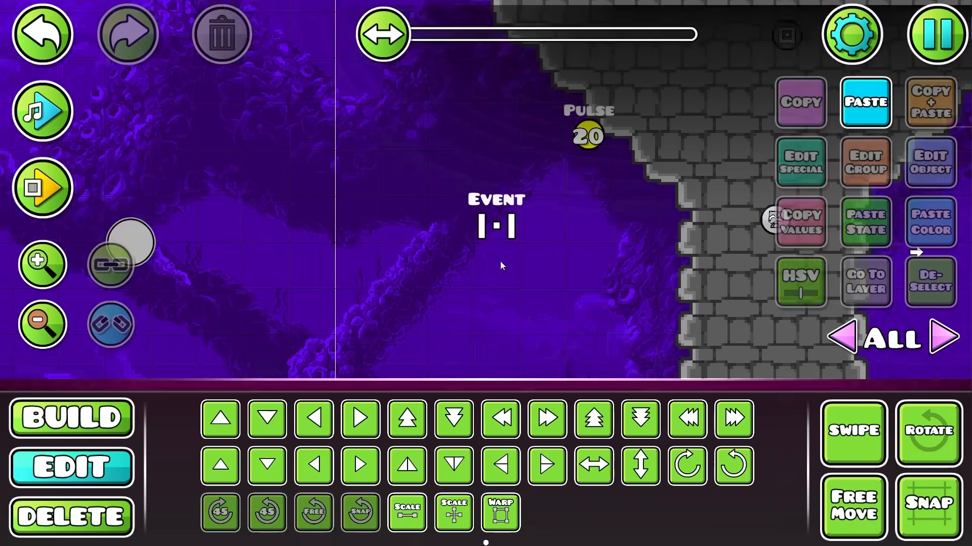
# - Place a particle object to the right of the pillar, using the solid square texture
pyautogui.click(71, 418)
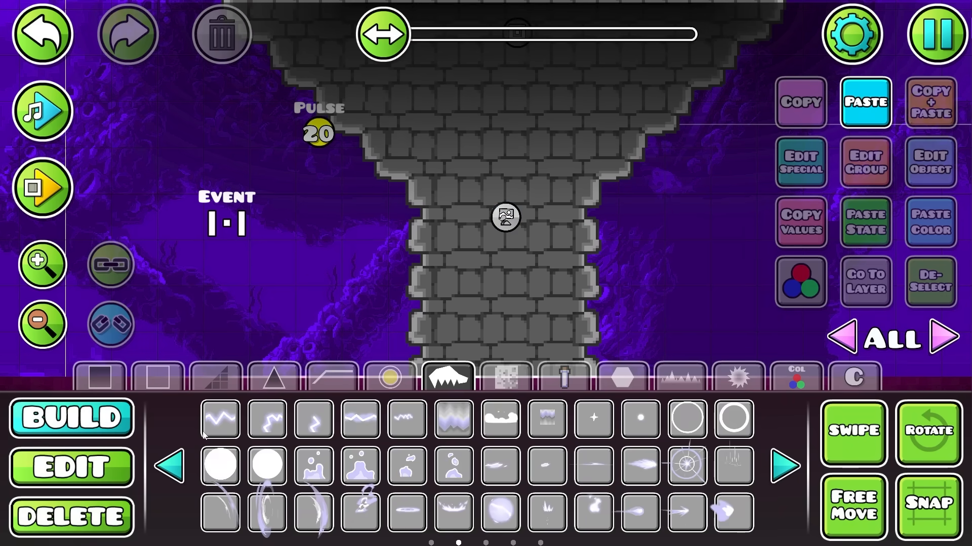
pyautogui.click(170, 466)
pyautogui.click(221, 420)
pyautogui.click(647, 260)
pyautogui.click(930, 162)
pyautogui.click(613, 77)
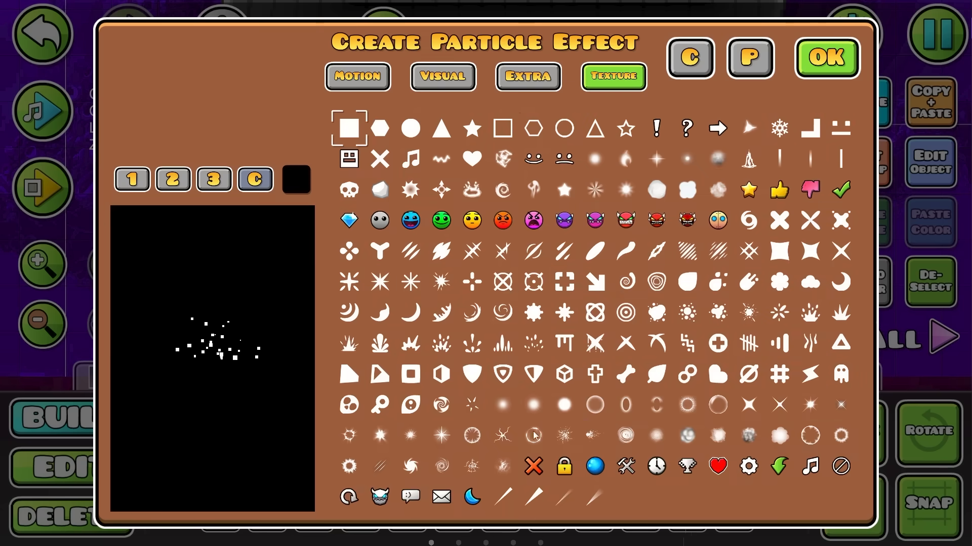
pyautogui.click(349, 128)
pyautogui.click(357, 76)
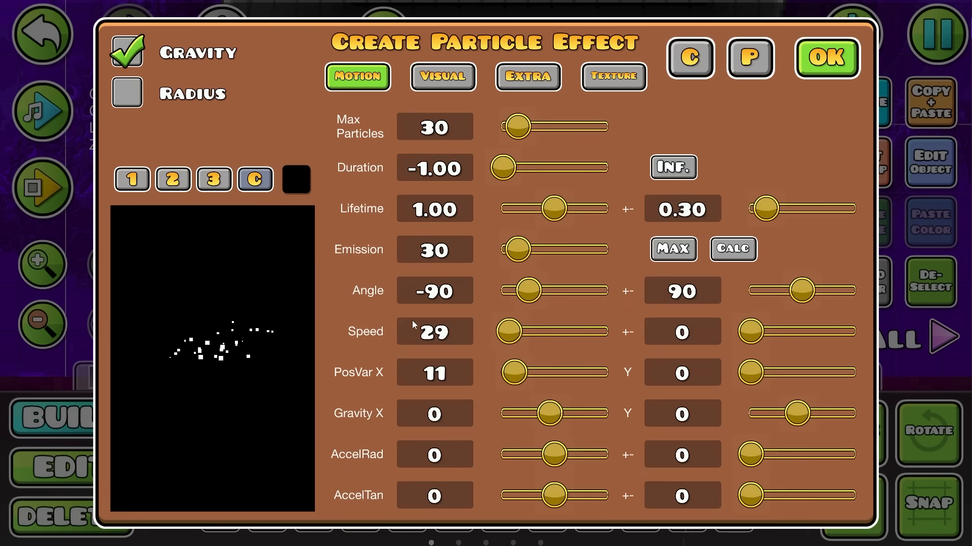
pyautogui.click(826, 57)
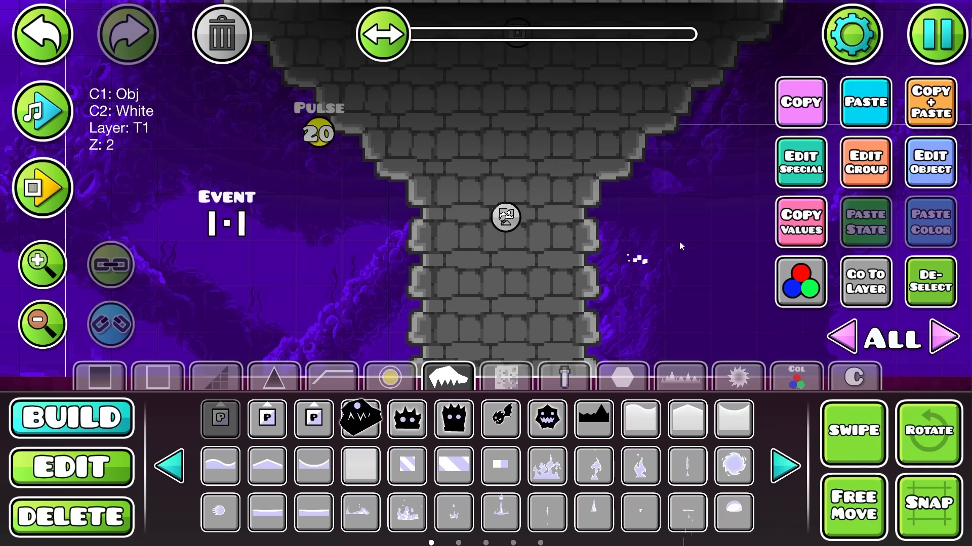
# - Set the particle effect's PosVar X to 46, speed to 125 and FrictionP to 1.48
pyautogui.click(55, 465)
pyautogui.click(930, 161)
pyautogui.moveTo(515, 372); pyautogui.dragTo(550, 373)
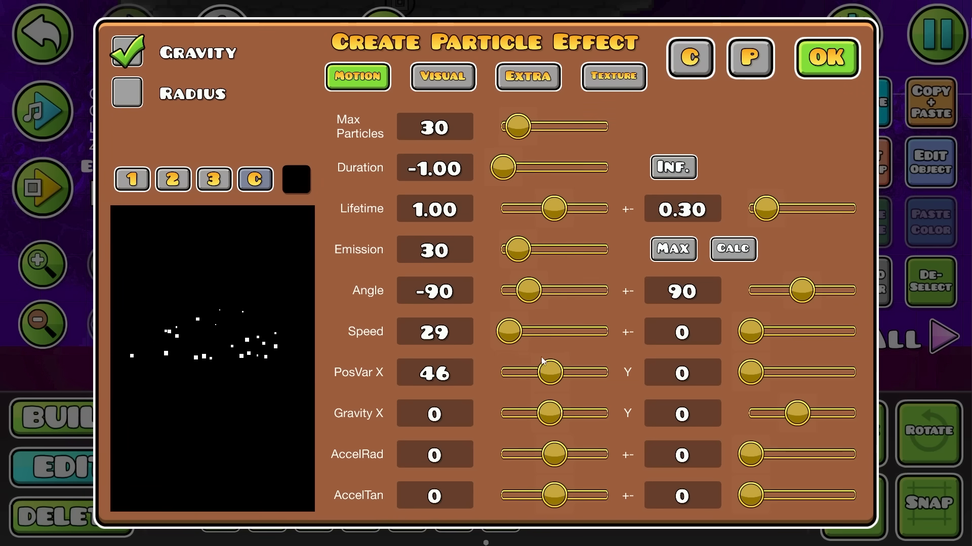
pyautogui.moveTo(509, 331); pyautogui.dragTo(522, 333)
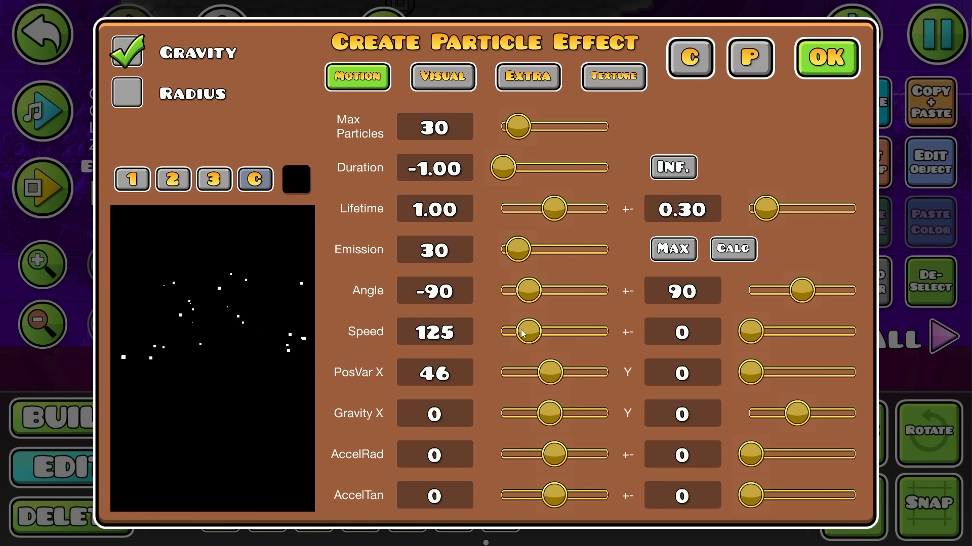
pyautogui.click(550, 85)
pyautogui.moveTo(530, 197); pyautogui.dragTo(529, 197)
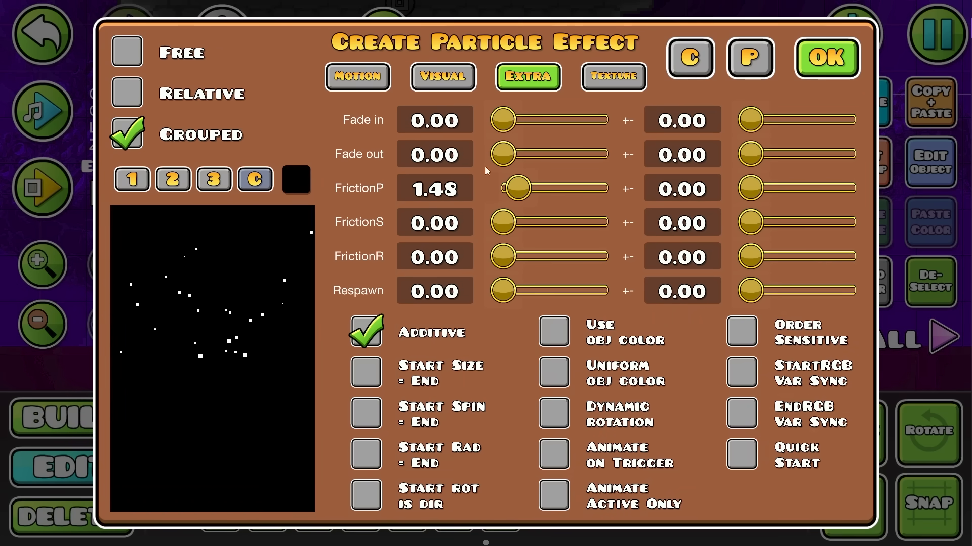
# - Set the particles' angle variation to 9, emission to maximum, speed to 142 with variation 57, and Gravity X to 76
pyautogui.click(380, 74)
pyautogui.moveTo(748, 287); pyautogui.dragTo(738, 304)
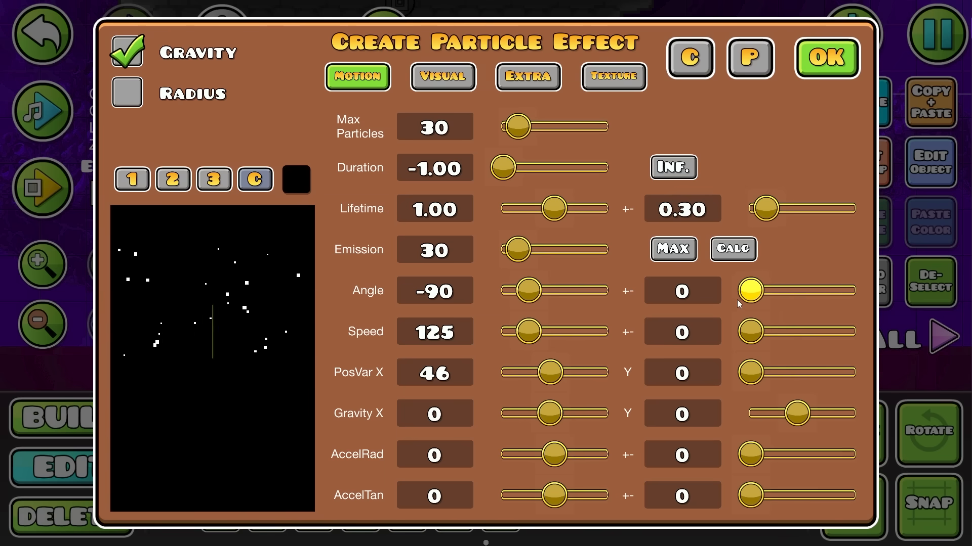
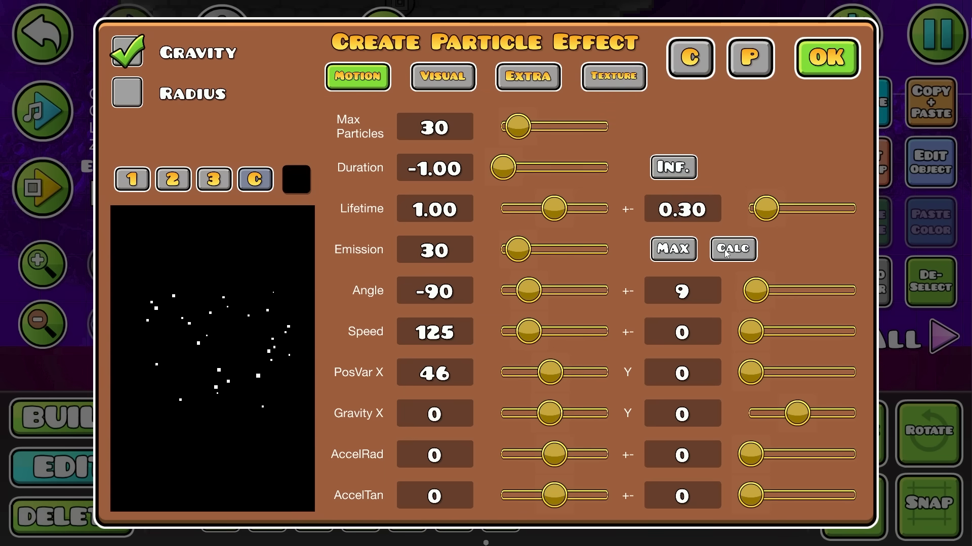
pyautogui.click(673, 249)
pyautogui.moveTo(753, 336); pyautogui.dragTo(763, 334)
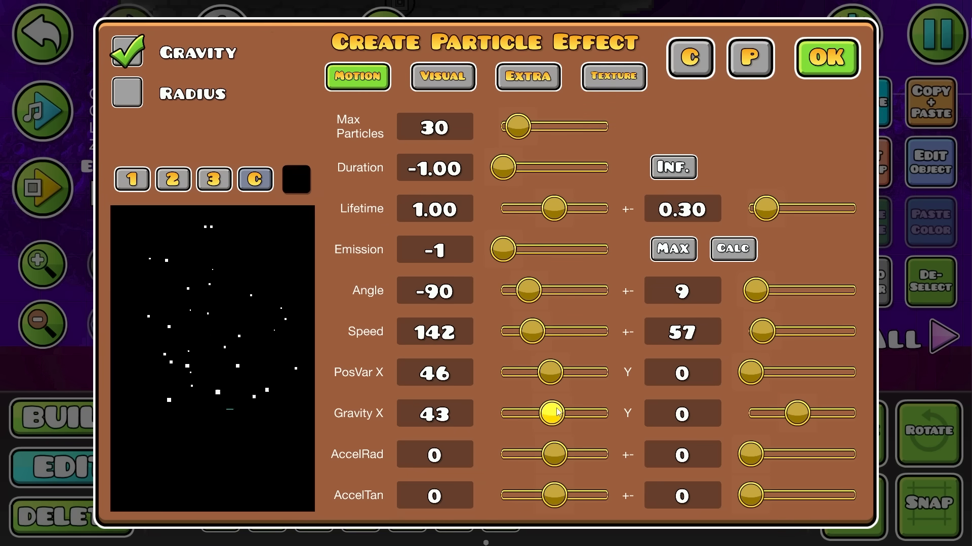
pyautogui.click(836, 64)
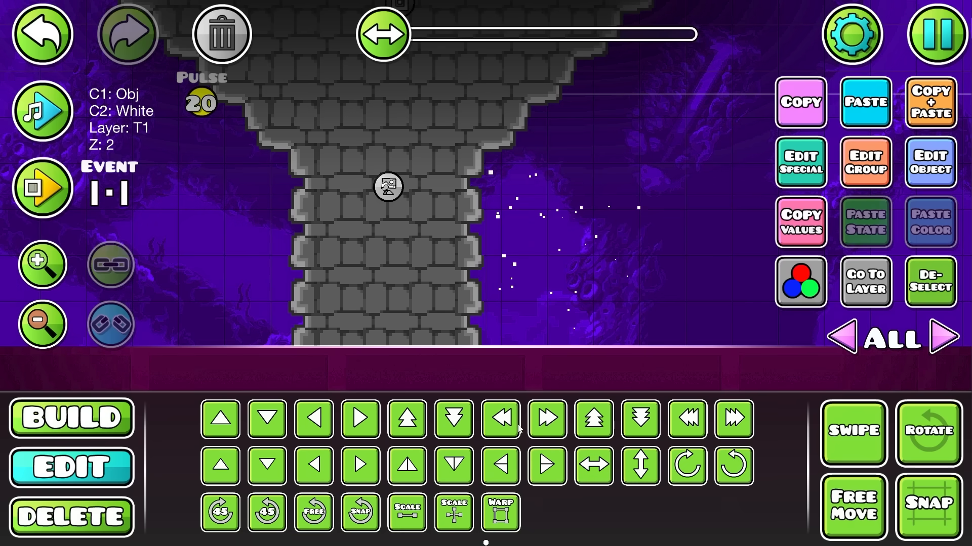
# - Set the particle effect's duration to 0.00 and recheck its settings
pyautogui.click(790, 142)
pyautogui.moveTo(501, 180); pyautogui.dragTo(467, 175)
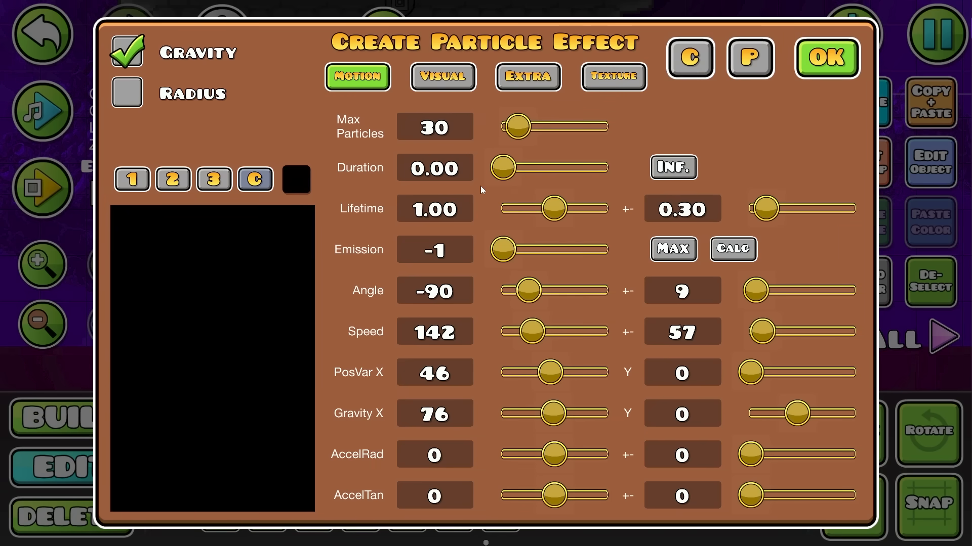
pyautogui.press('Escape')
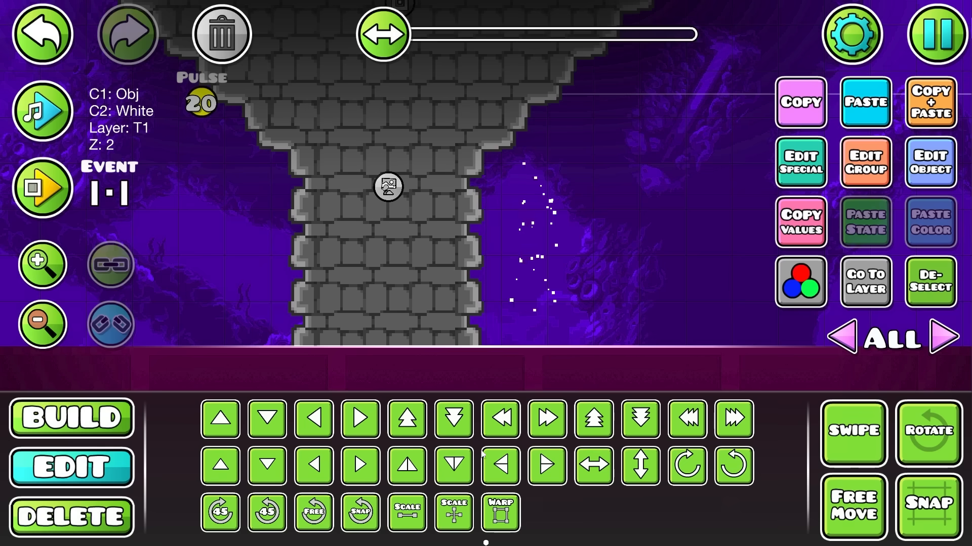
pyautogui.click(798, 177)
pyautogui.press('Escape')
# - Put the particle object on Z layer B1
pyautogui.click(866, 166)
pyautogui.click(436, 431)
pyautogui.press('Escape')
pyautogui.moveTo(646, 251); pyautogui.dragTo(689, 246)
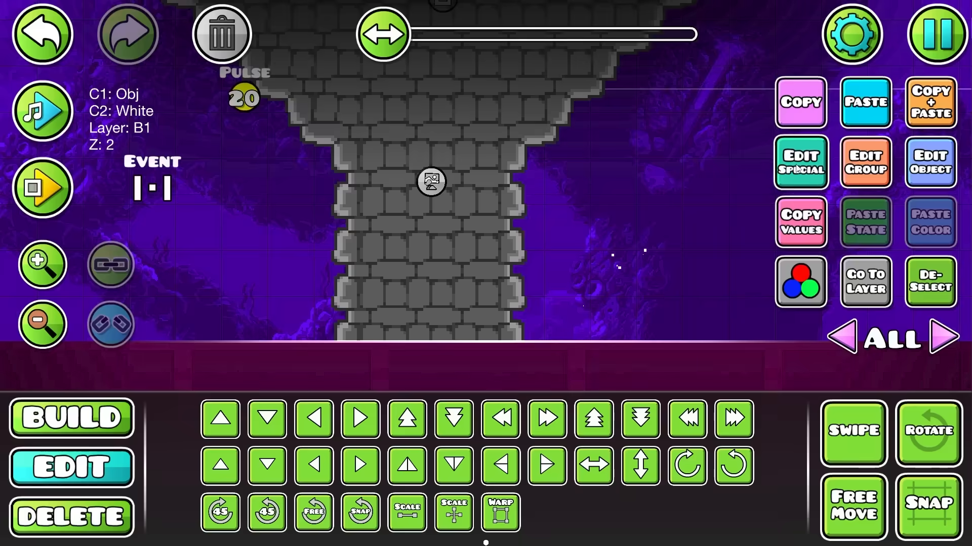
# - Turn on Animate on Trigger for the particle effect and add the object to group 2
pyautogui.click(810, 167)
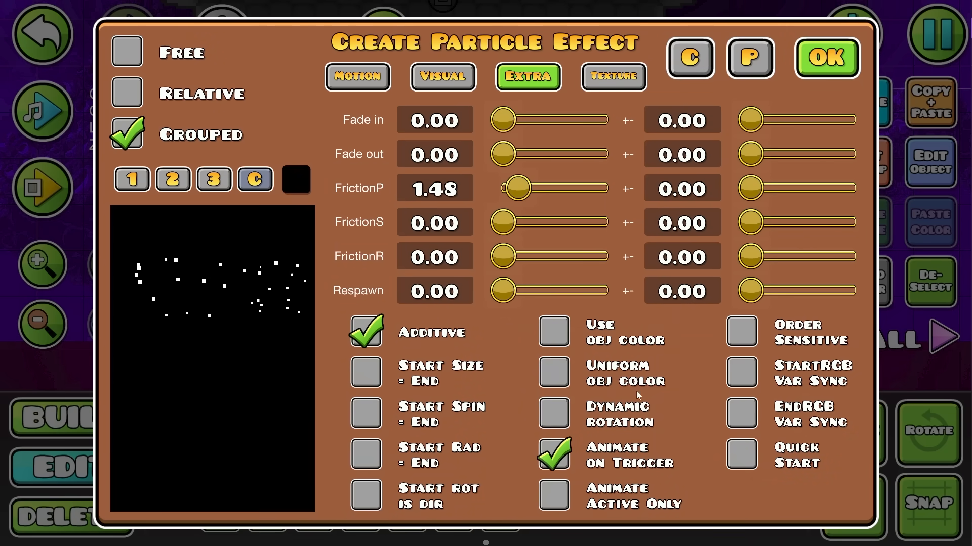
pyautogui.press('Escape')
pyautogui.click(867, 162)
pyautogui.click(559, 198)
pyautogui.click(663, 197)
pyautogui.press('Escape')
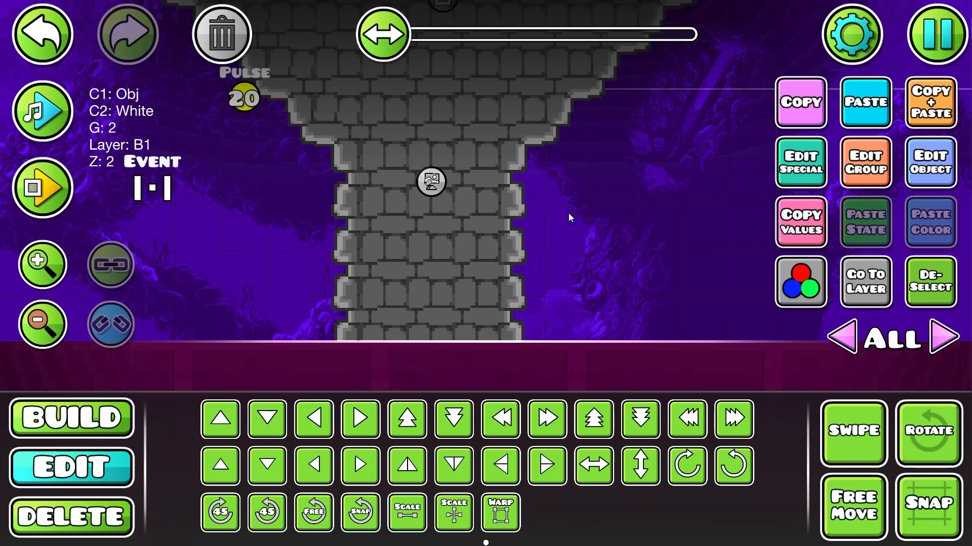
# - Move the Pulse trigger four grid cells down so it sits lower than the Event trigger
pyautogui.moveTo(569, 214); pyautogui.dragTo(717, 314)
pyautogui.click(405, 183)
pyautogui.click(394, 204)
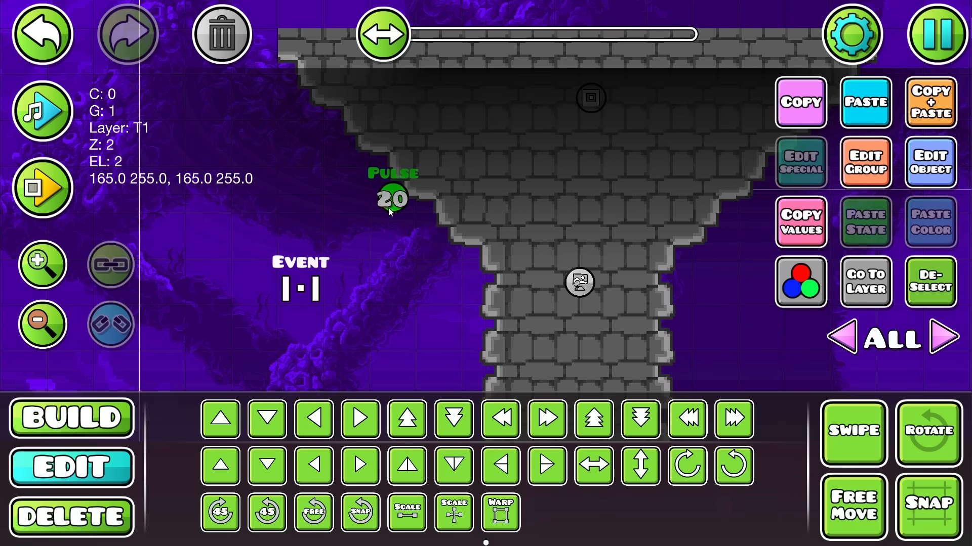
pyautogui.moveTo(552, 355); pyautogui.dragTo(645, 232)
pyautogui.press('s')
pyautogui.press('s')
pyautogui.press('s')
pyautogui.press('s')
# - Place an Animate trigger directly above the Pulse trigger, make it a Spawn Trigger and set its Group ID to 2
pyautogui.press('1')
pyautogui.click(788, 382)
pyautogui.click(782, 473)
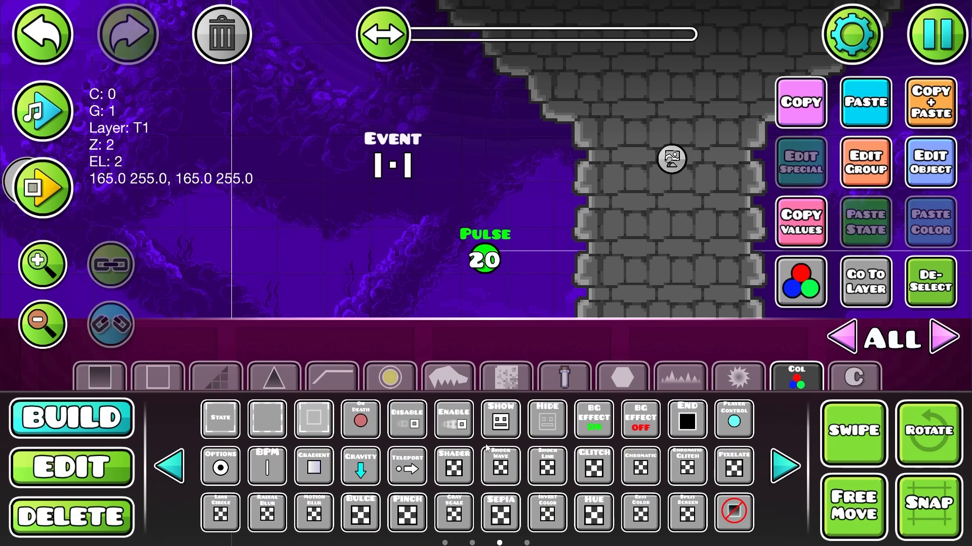
pyautogui.click(168, 464)
pyautogui.click(220, 467)
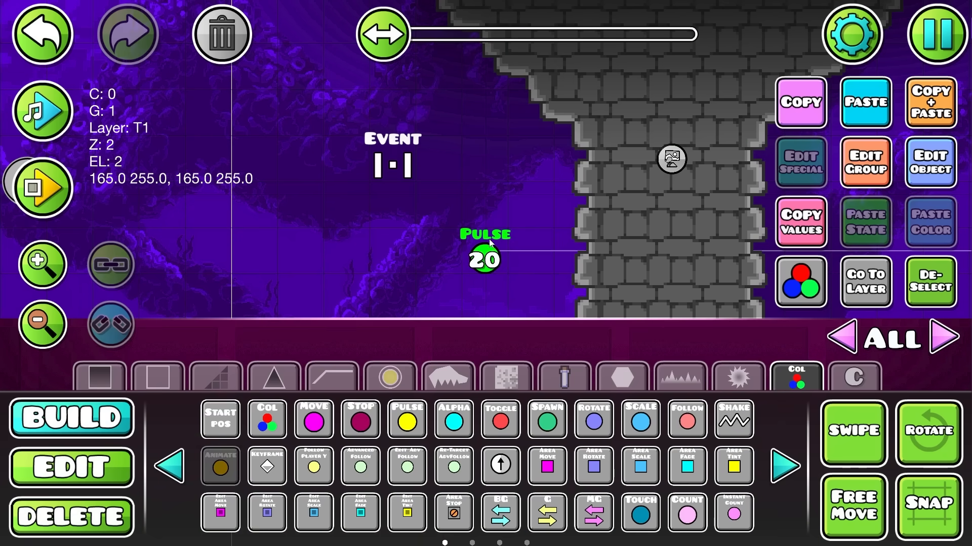
pyautogui.click(483, 210)
pyautogui.click(930, 162)
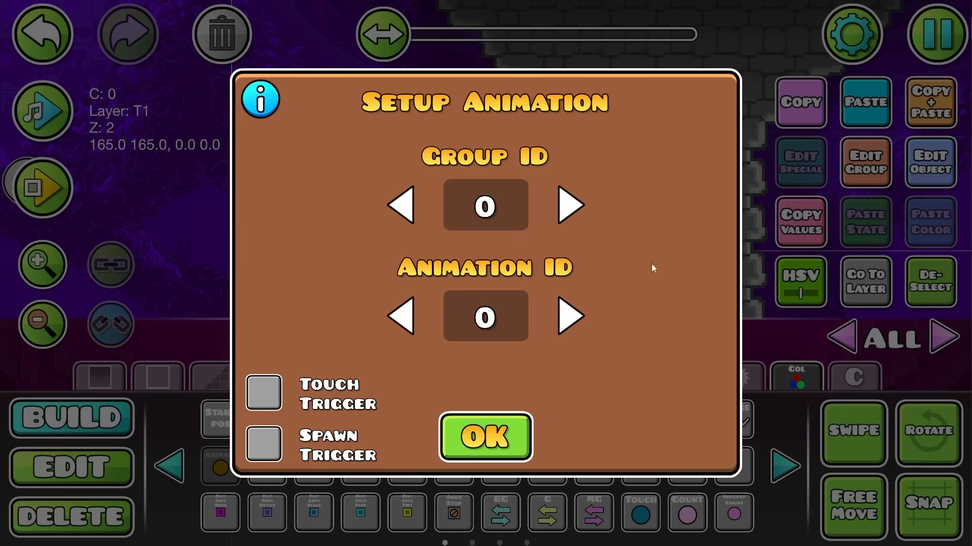
pyautogui.click(267, 456)
pyautogui.click(473, 445)
pyautogui.press('2')
# - Copy the Pulse trigger's values and paste its state onto the Animate trigger, giving it group 1 and editor layer 2
pyautogui.click(485, 259)
pyautogui.click(751, 248)
pyautogui.click(797, 224)
pyautogui.hotkey('ctrl', 'z')
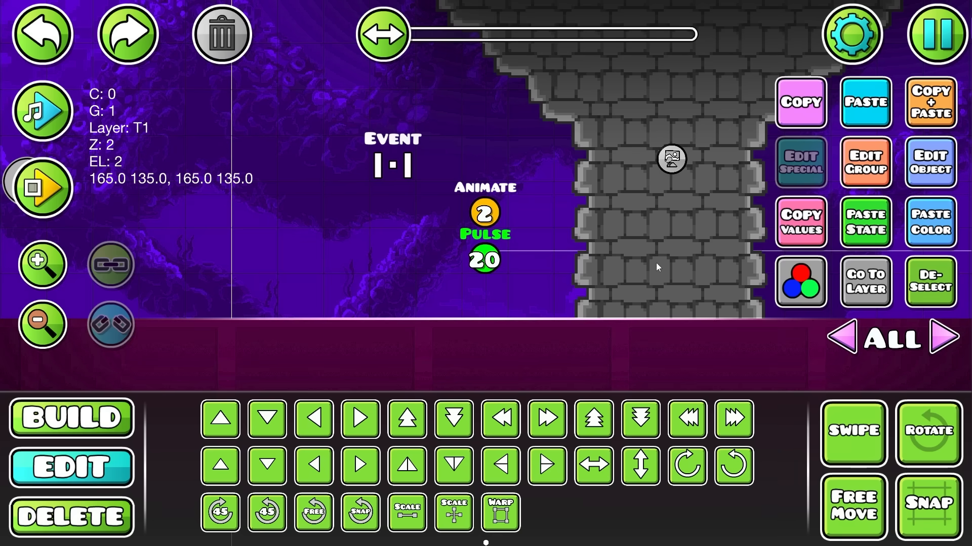
# - Recheck the Animate trigger's settings and playtest the level
pyautogui.click(485, 213)
pyautogui.click(930, 162)
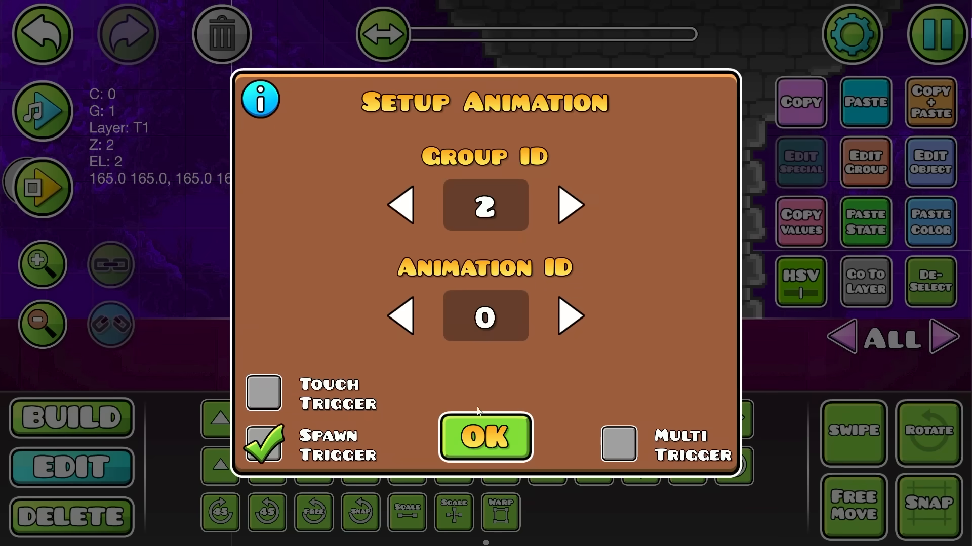
pyautogui.click(498, 441)
pyautogui.press('Return')
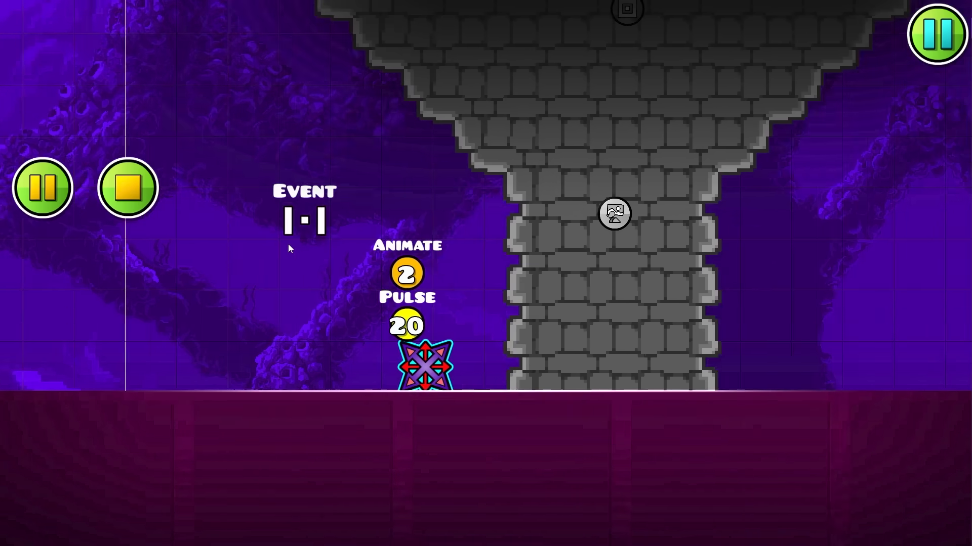
pyautogui.click(122, 187)
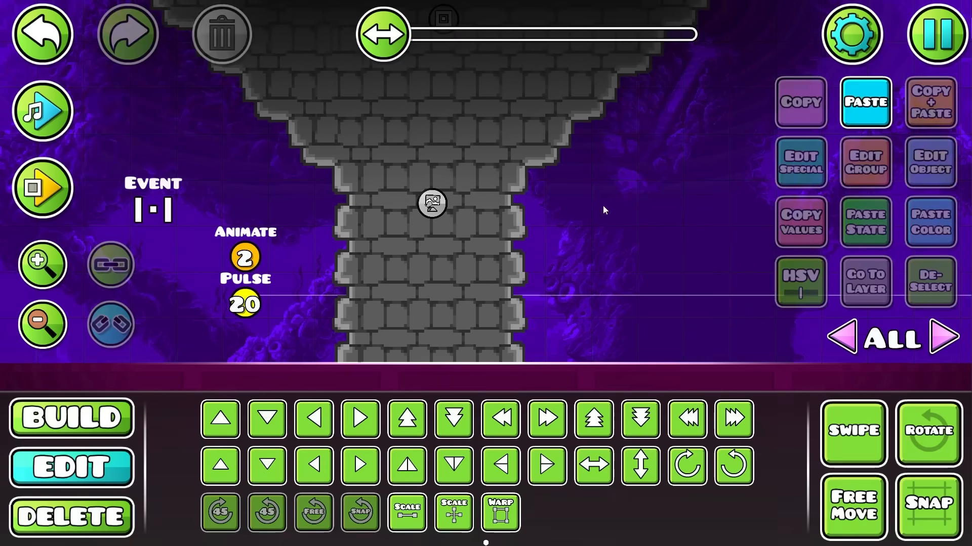
# - Set the particle effect's start colour to cyan with red 0.00, green 1.00 and blue 0.97
pyautogui.click(494, 283)
pyautogui.click(553, 271)
pyautogui.click(800, 162)
pyautogui.click(443, 76)
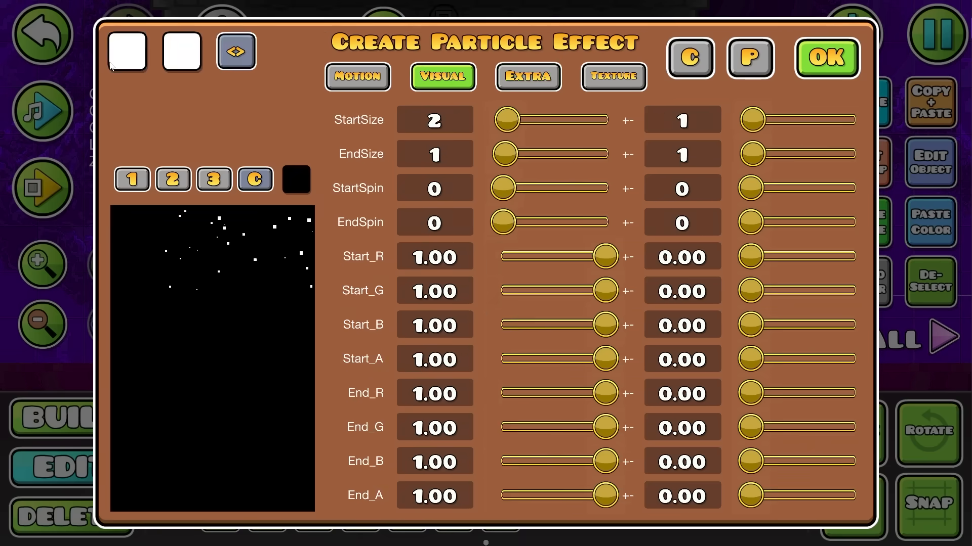
pyautogui.click(128, 50)
pyautogui.moveTo(486, 228); pyautogui.dragTo(416, 167)
pyautogui.click(592, 243)
pyautogui.moveTo(521, 243); pyautogui.dragTo(405, 164)
pyautogui.press('Escape')
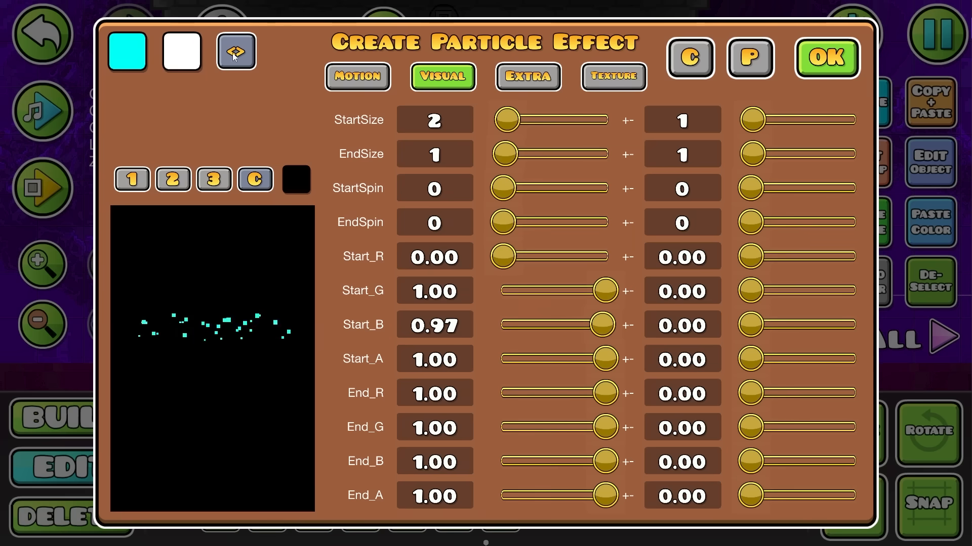
# - Match the particles' end colour to the cyan start colour and set Fade out to 0.22 with a slight variation
pyautogui.click(528, 77)
pyautogui.moveTo(503, 153); pyautogui.dragTo(525, 154)
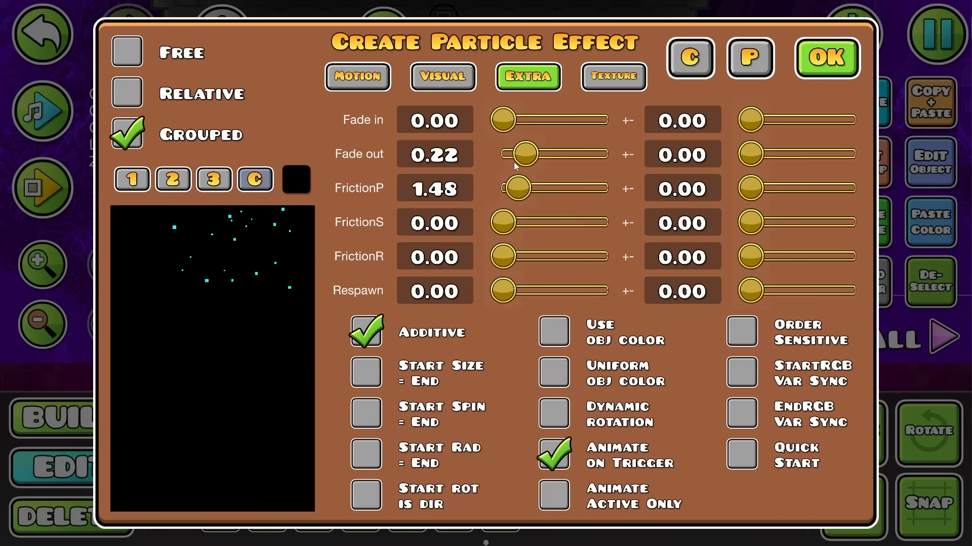
pyautogui.moveTo(750, 155); pyautogui.dragTo(754, 160)
pyautogui.press('Escape')
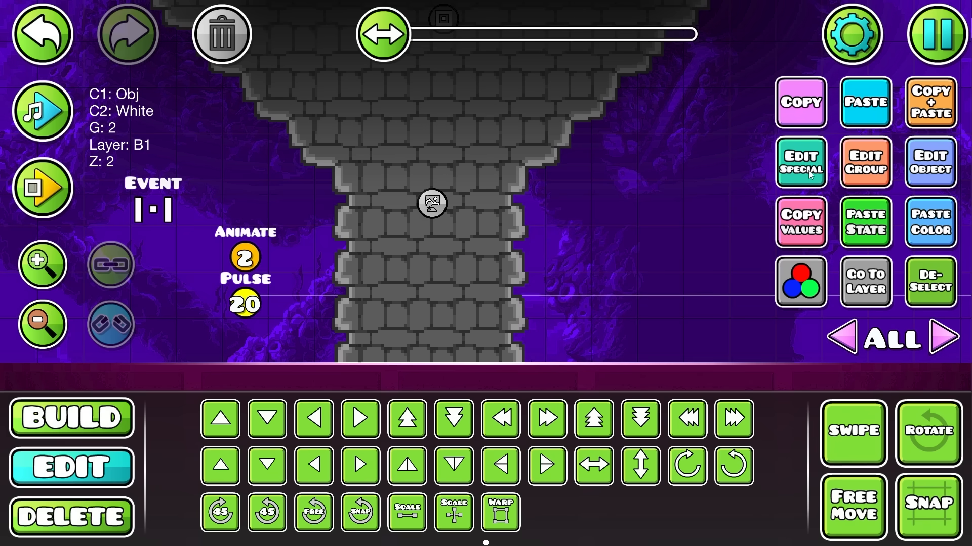
pyautogui.click(917, 299)
pyautogui.moveTo(654, 281); pyautogui.dragTo(739, 259)
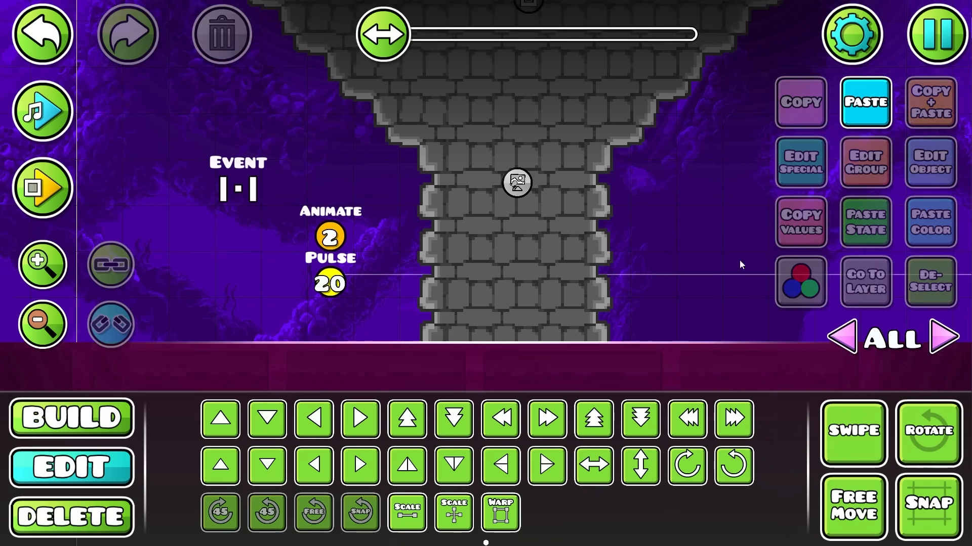
# - Set the particles' StartSize variation to 2 and playtest the level
pyautogui.hotkey('ctrl', 'z')
pyautogui.click(795, 174)
pyautogui.click(451, 79)
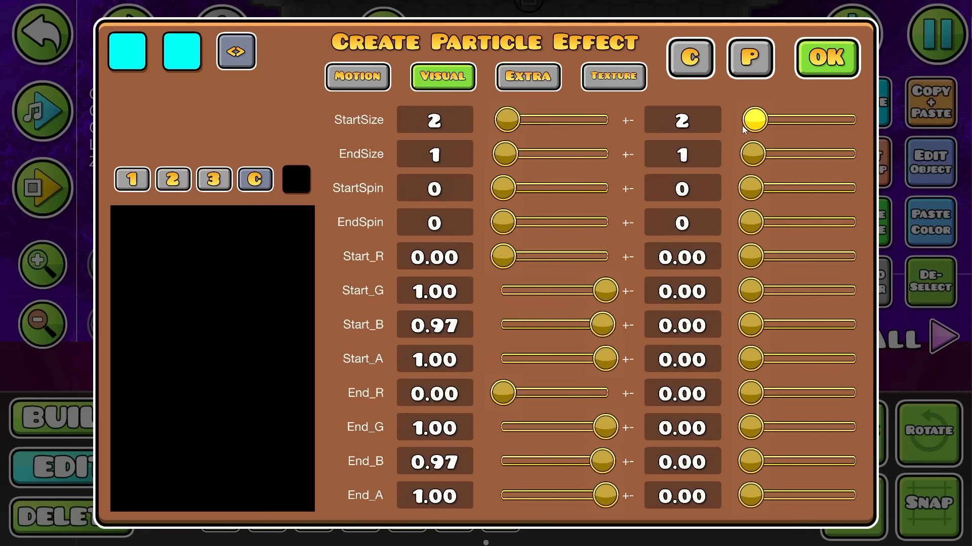
pyautogui.press('Escape')
pyautogui.click(921, 291)
pyautogui.moveTo(668, 272); pyautogui.dragTo(594, 269)
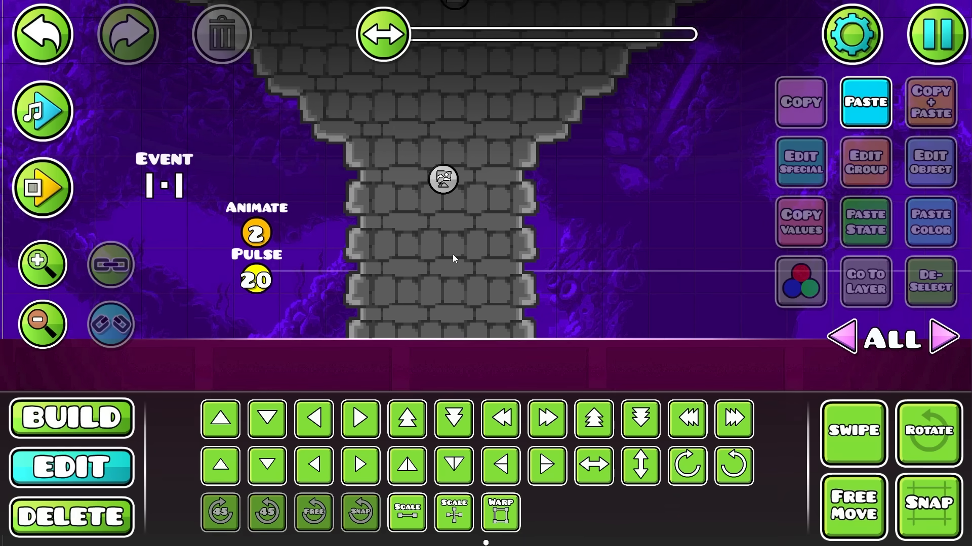
pyautogui.press('Return')
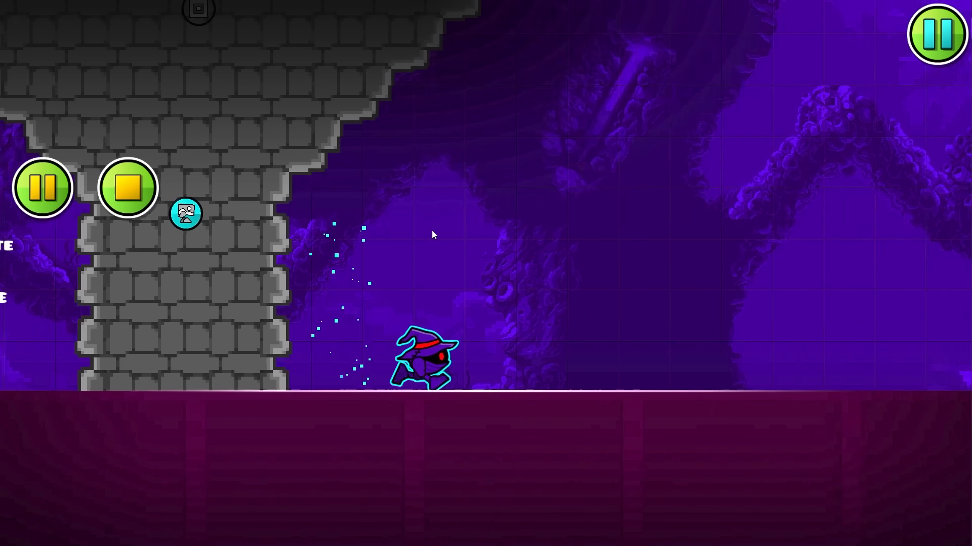
pyautogui.click(128, 187)
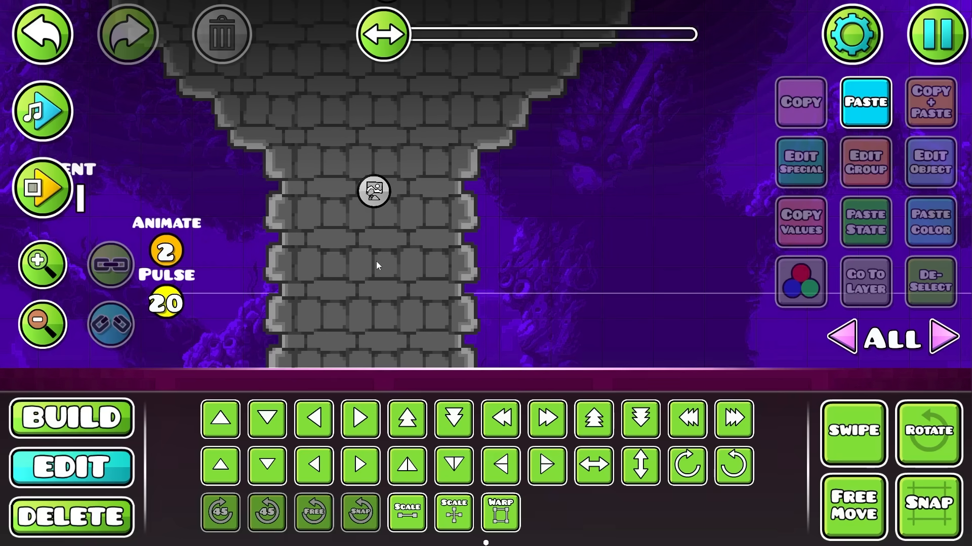
# - Build a vertical stack of three side-facing gradient glow objects on the ground beyond the brick pillar
pyautogui.press('1')
pyautogui.click(680, 378)
pyautogui.click(547, 420)
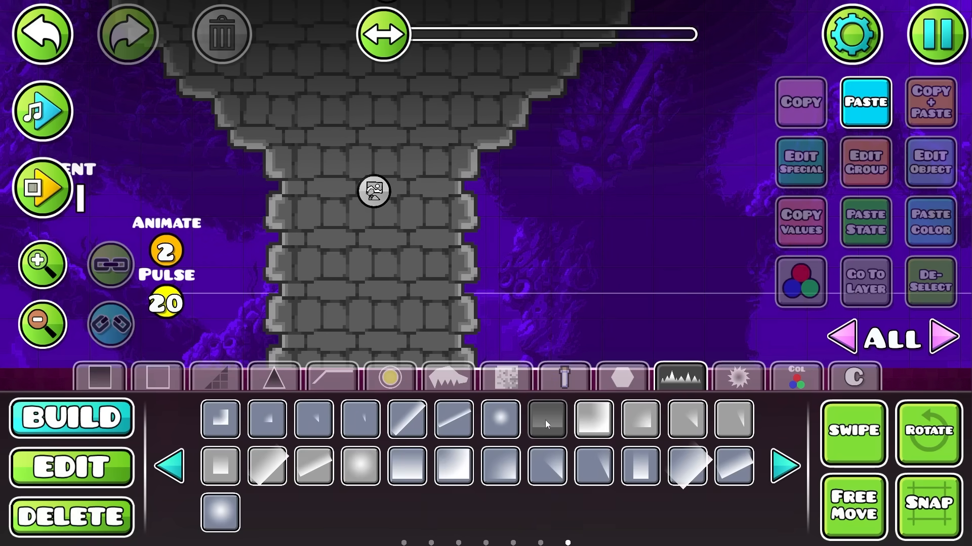
pyautogui.moveTo(697, 285); pyautogui.dragTo(625, 269)
pyautogui.click(624, 269)
pyautogui.click(601, 230)
pyautogui.press('2')
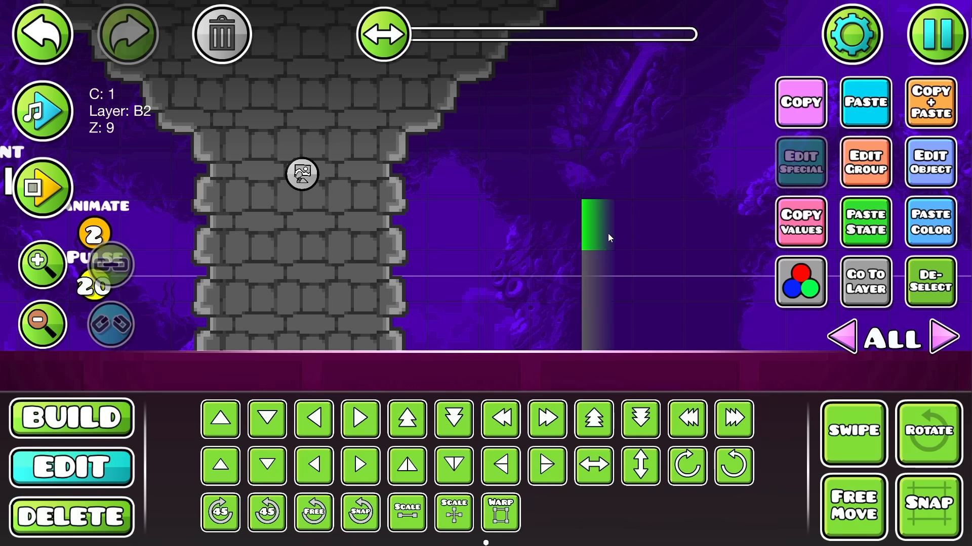
# - Select the three stacked gradients and warp them wider and taller as one column
pyautogui.moveTo(608, 233); pyautogui.dragTo(597, 324)
pyautogui.click(501, 521)
pyautogui.moveTo(613, 277); pyautogui.dragTo(644, 277)
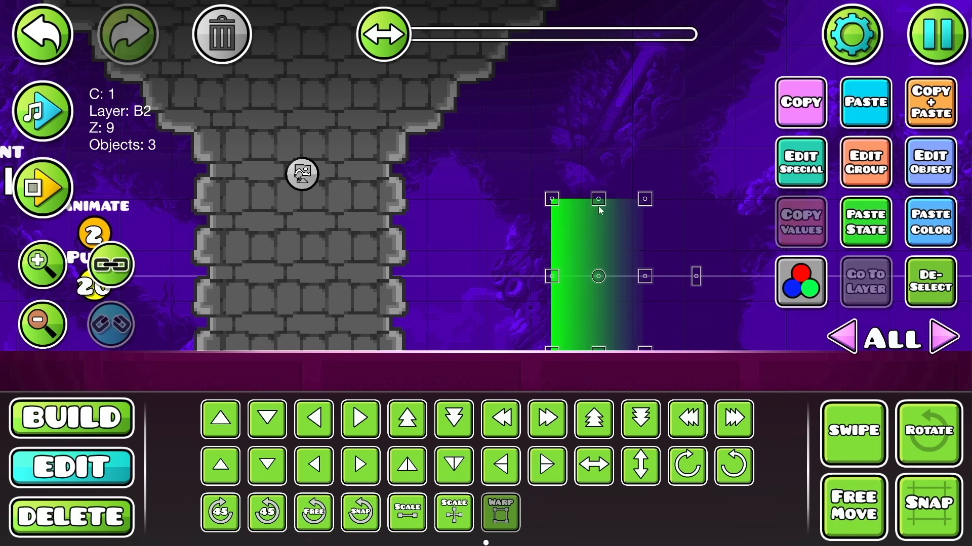
pyautogui.moveTo(598, 207); pyautogui.dragTo(599, 154)
# - Put the three-piece gradient column on Z layer B1
pyautogui.click(863, 163)
pyautogui.click(436, 429)
pyautogui.press('Escape')
pyautogui.press('r')
pyautogui.moveTo(596, 236); pyautogui.dragTo(420, 202)
# - Assign the gradient column the next free colour channel, 11, and turn on Blending for that channel
pyautogui.click(930, 172)
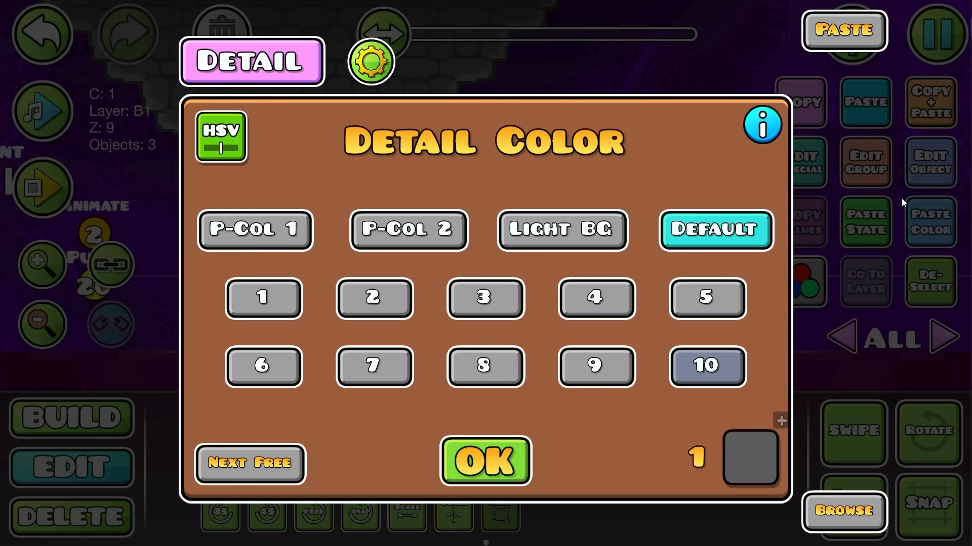
pyautogui.click(738, 296)
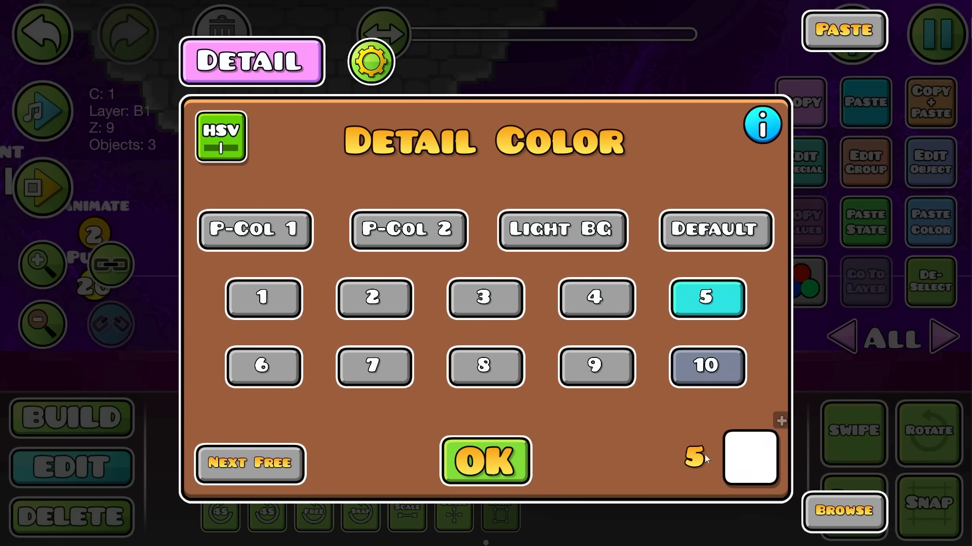
pyautogui.click(243, 462)
pyautogui.click(747, 463)
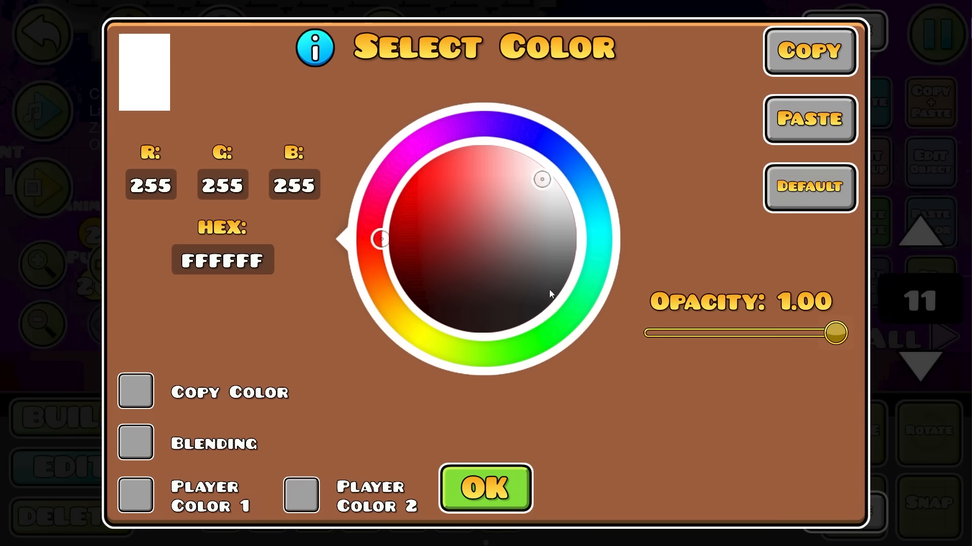
pyautogui.click(155, 439)
pyautogui.press('Escape')
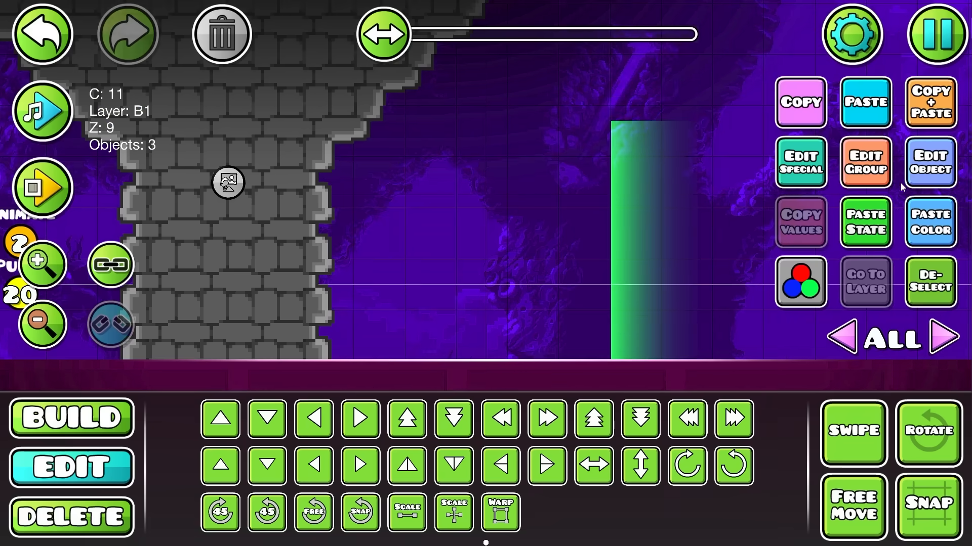
# - Switch the gradient column to colour channel 12 with Blending on and recolour the channel light blue
pyautogui.click(904, 184)
pyautogui.click(915, 248)
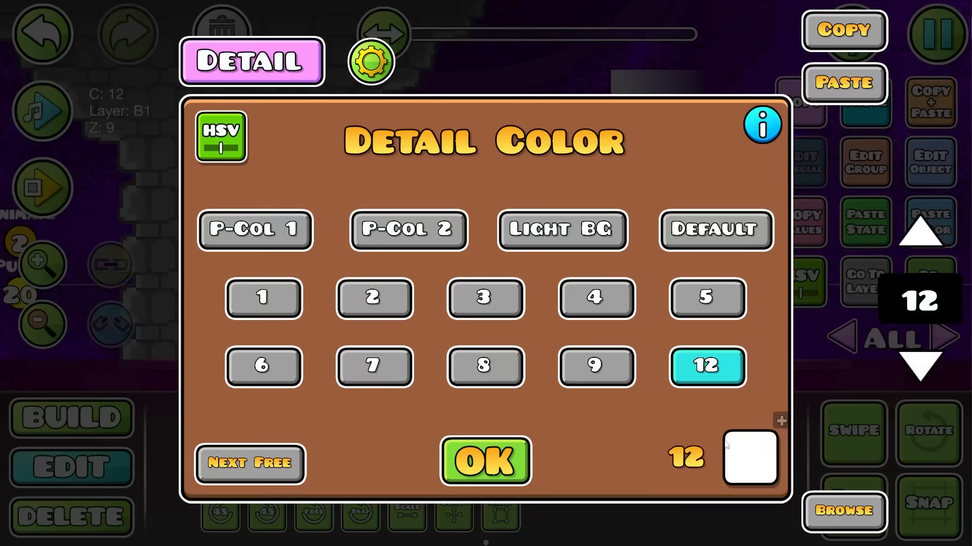
pyautogui.click(744, 458)
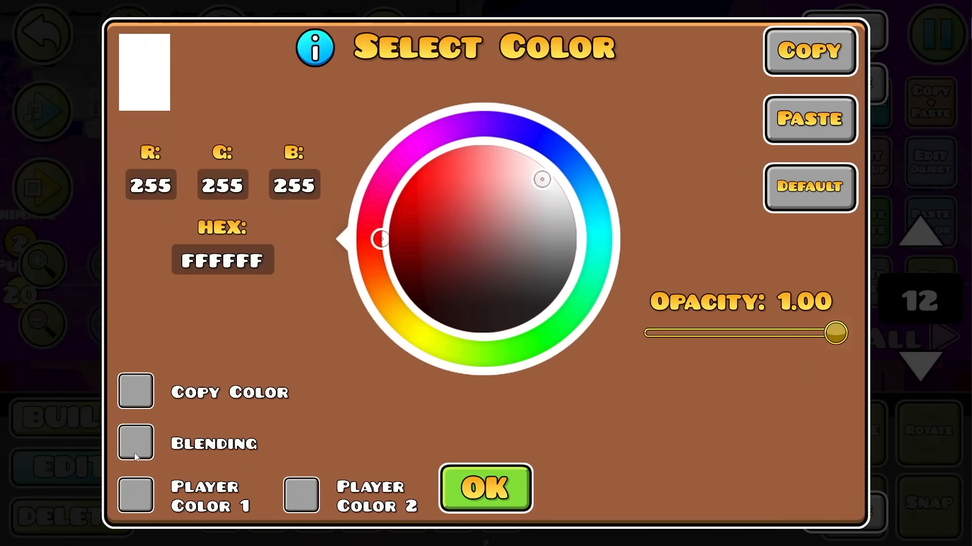
pyautogui.click(136, 455)
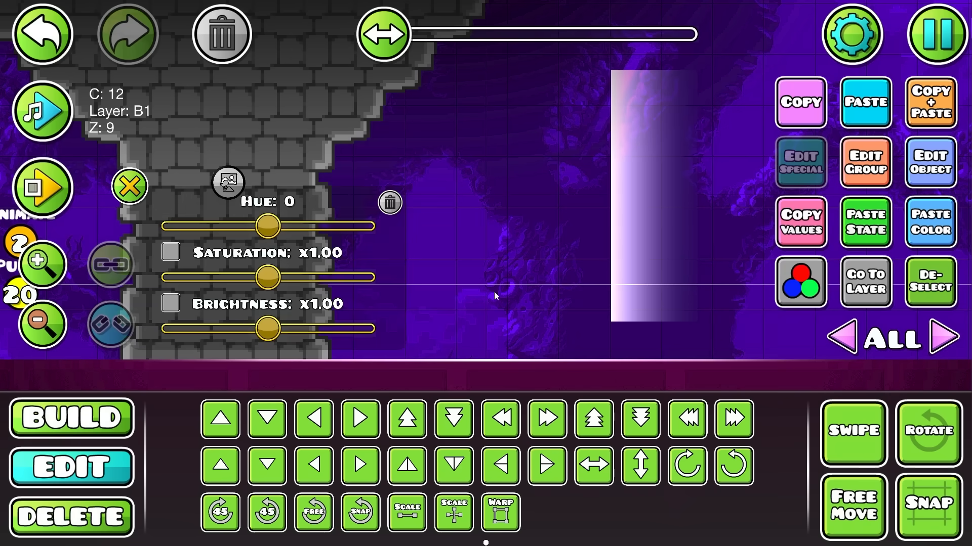
pyautogui.click(799, 275)
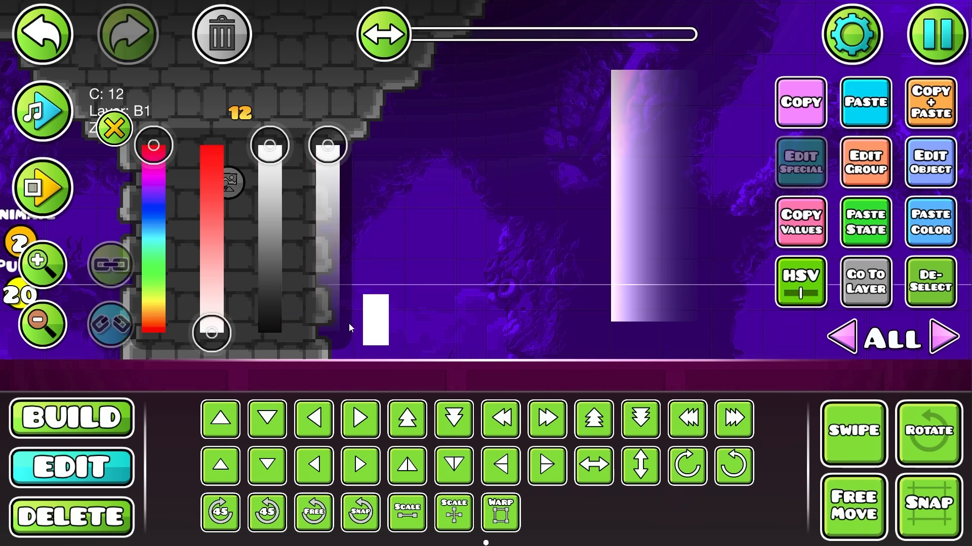
pyautogui.moveTo(211, 332); pyautogui.dragTo(154, 244)
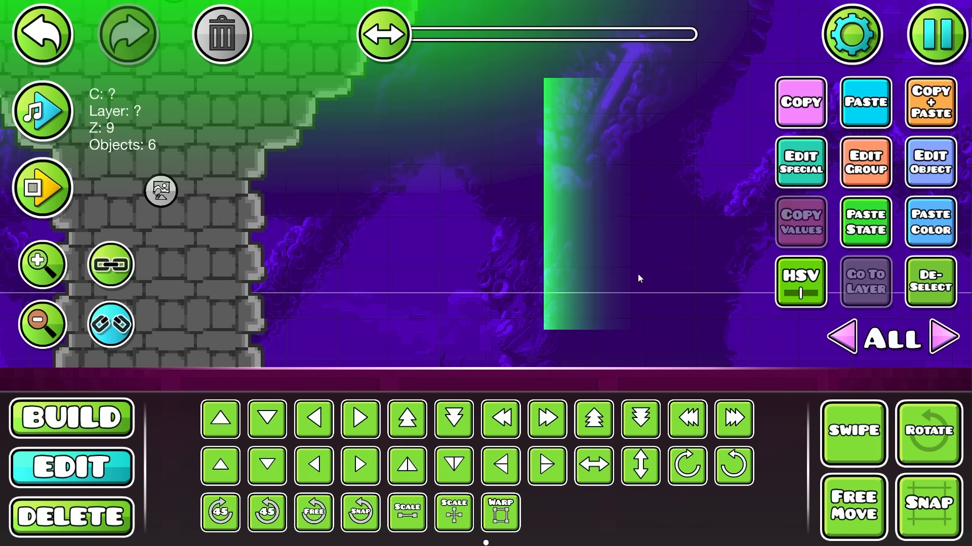
# - Check the pillar shading's group settings and switch the editor view to layer 0
pyautogui.click(556, 130)
pyautogui.moveTo(556, 130); pyautogui.dragTo(642, 247)
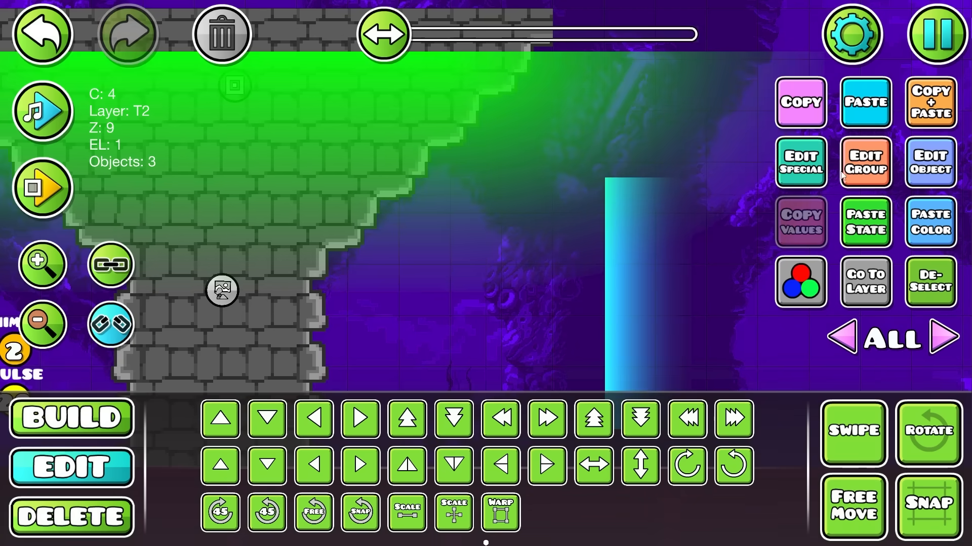
pyautogui.click(865, 162)
pyautogui.click(486, 498)
pyautogui.click(860, 293)
pyautogui.press('Left')
pyautogui.click(924, 298)
pyautogui.moveTo(641, 217); pyautogui.dragTo(539, 131)
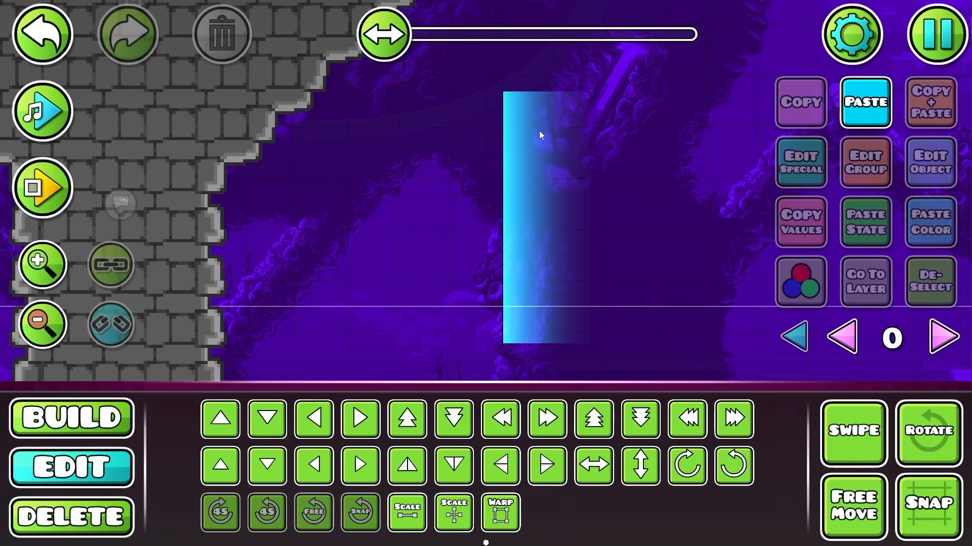
# - Shift the light blue gradient column one grid cell right and duplicate it in place
pyautogui.click(539, 130)
pyautogui.press('d')
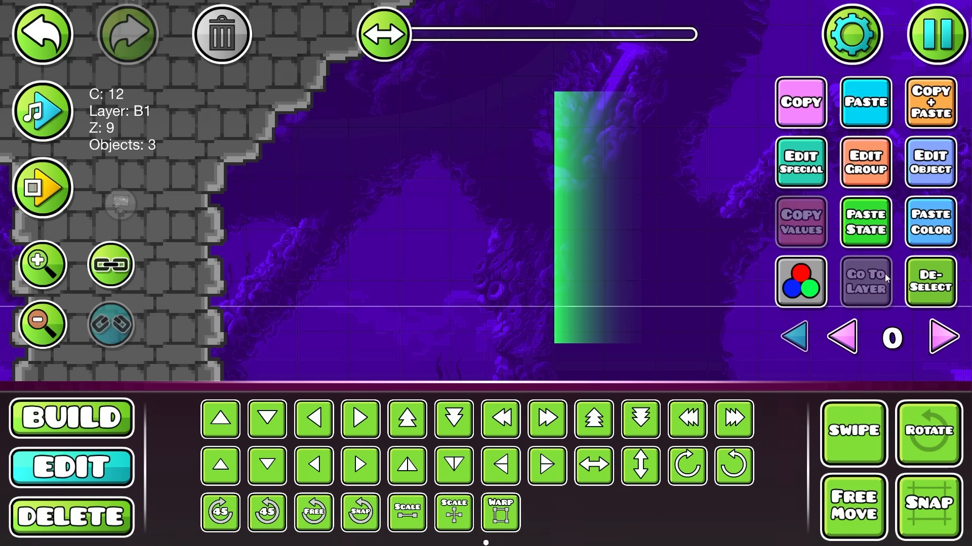
pyautogui.hotkey('ctrl', 'd')
# - Warp the duplicate gradient column to about a third of its width and try lowering its saturation
pyautogui.click(500, 511)
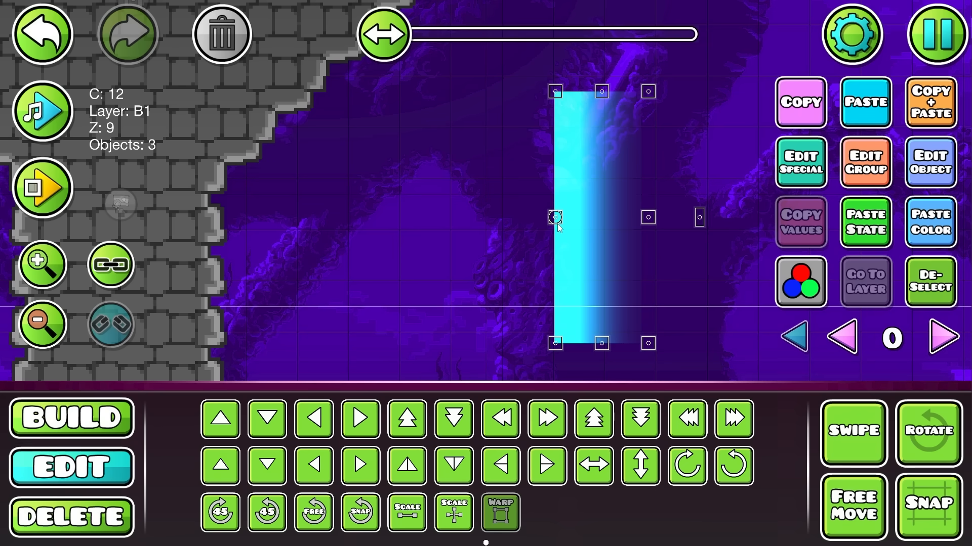
pyautogui.moveTo(657, 222); pyautogui.dragTo(585, 222)
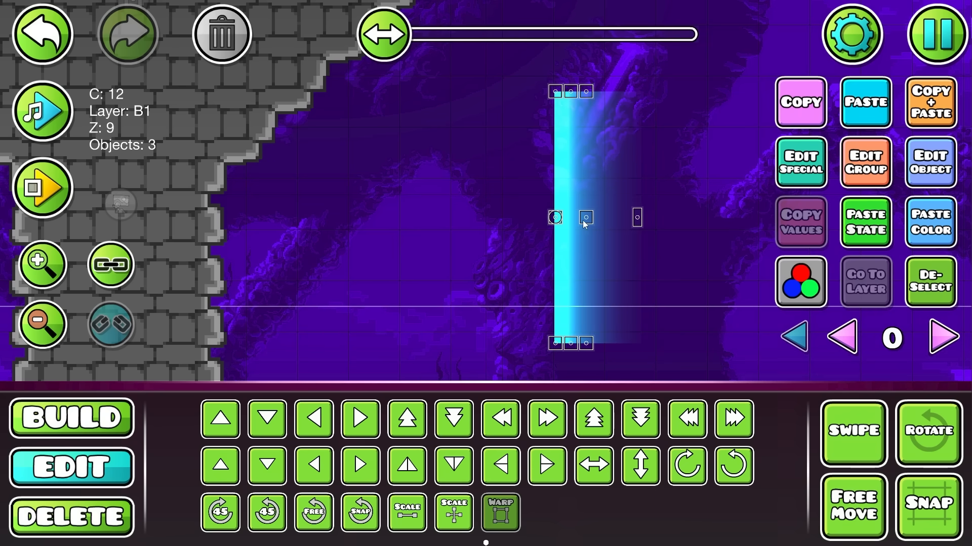
pyautogui.click(805, 300)
pyautogui.click(805, 298)
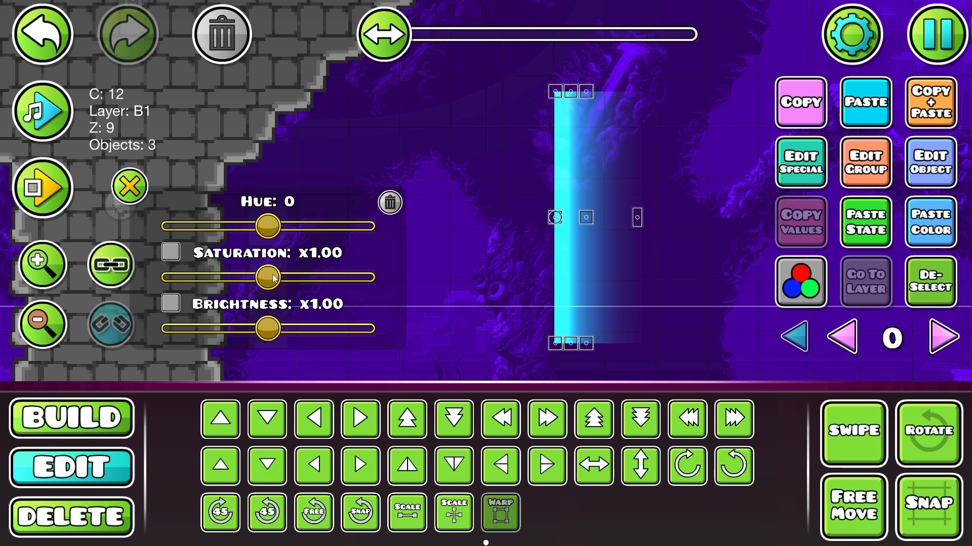
pyautogui.moveTo(274, 279); pyautogui.dragTo(163, 275)
pyautogui.click(130, 187)
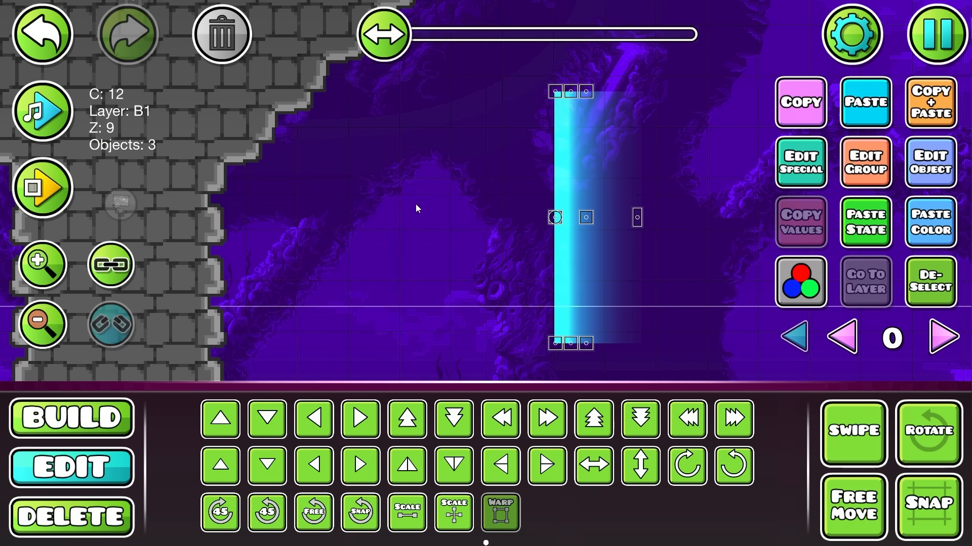
# - Select both overlapping gradient columns and set their detail colour to channel 11
pyautogui.click(948, 294)
pyautogui.moveTo(644, 122); pyautogui.dragTo(515, 310)
pyautogui.click(938, 165)
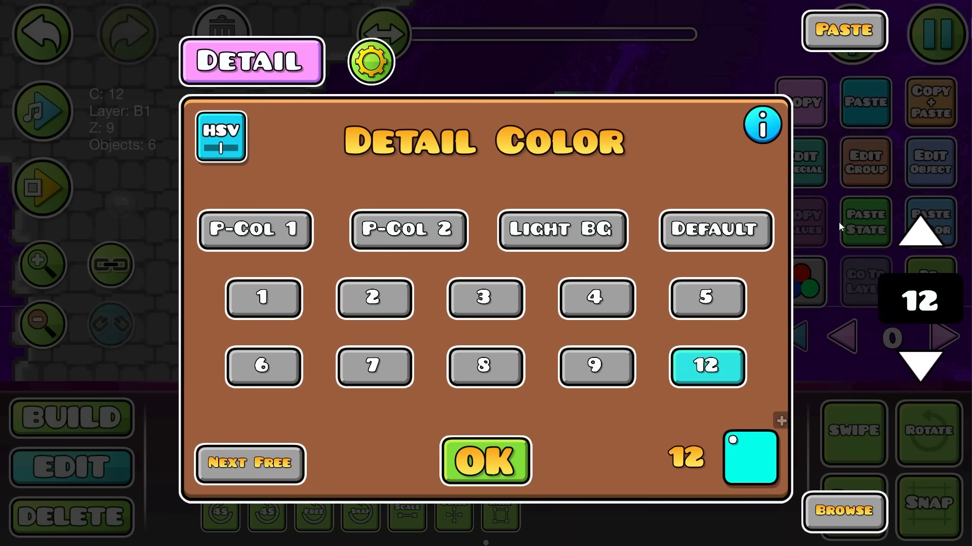
pyautogui.click(926, 382)
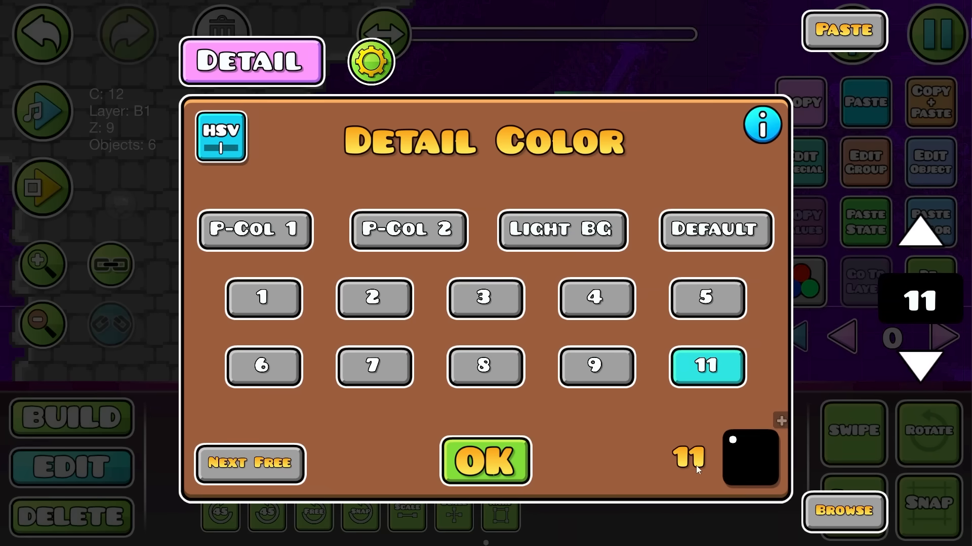
pyautogui.click(510, 462)
# - Restore the selection of both gradient columns and add them to group ID 3
pyautogui.click(926, 283)
pyautogui.moveTo(604, 299); pyautogui.dragTo(694, 297)
pyautogui.hotkey('ctrl', 'z')
pyautogui.hotkey('ctrl', 'z')
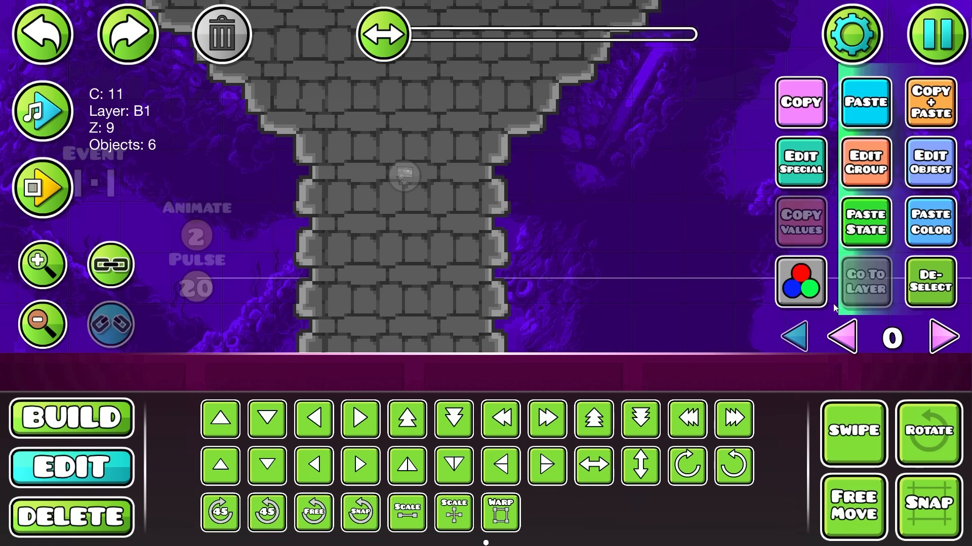
pyautogui.click(866, 162)
pyautogui.click(660, 198)
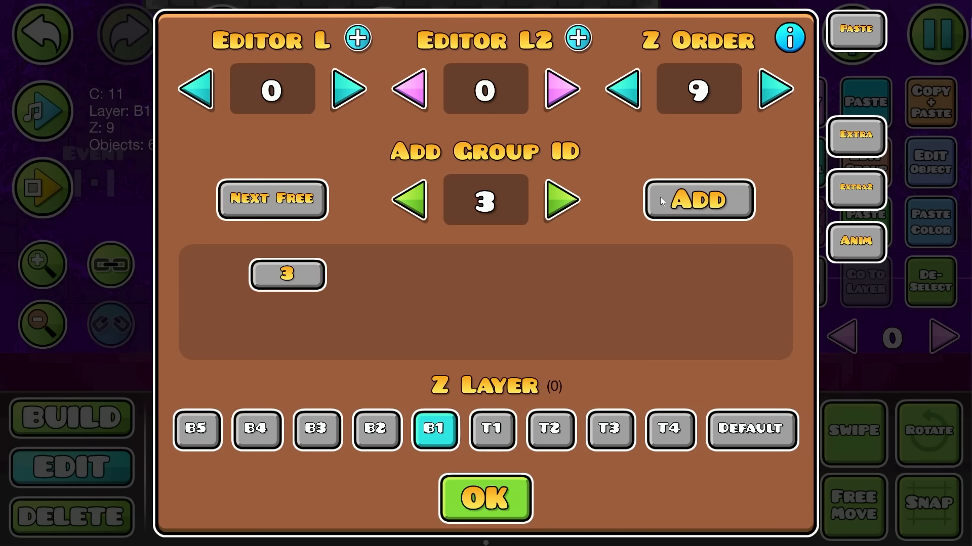
pyautogui.press('Escape')
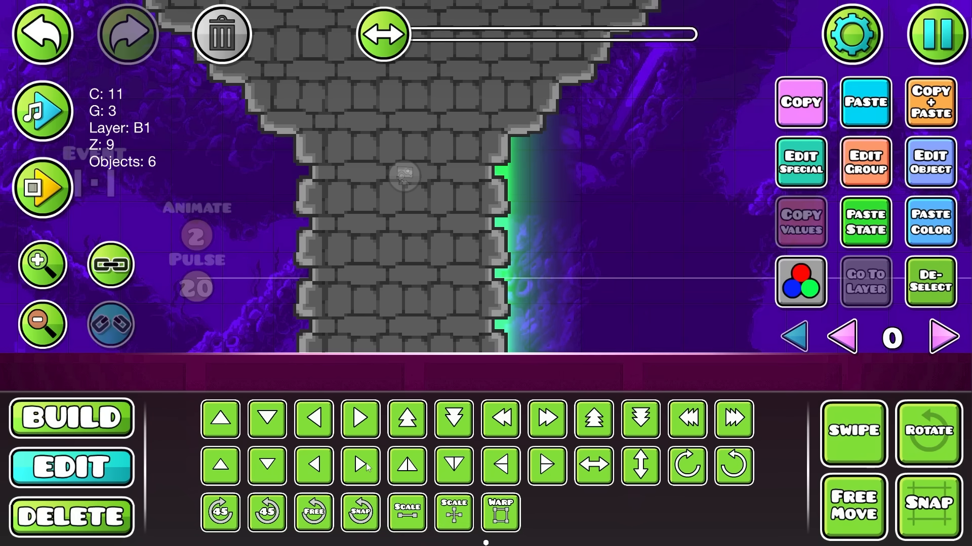
# - Show all editor layers, duplicate the group 20 Pulse trigger and place the copy above the Animate trigger
pyautogui.moveTo(597, 304); pyautogui.dragTo(757, 325)
pyautogui.click(796, 337)
pyautogui.click(674, 311)
pyautogui.click(320, 290)
pyautogui.hotkey('ctrl', 'd')
pyautogui.press('w')
# - Target the copied Pulse trigger at group ID 3 and set its hold time to 0.00
pyautogui.click(917, 170)
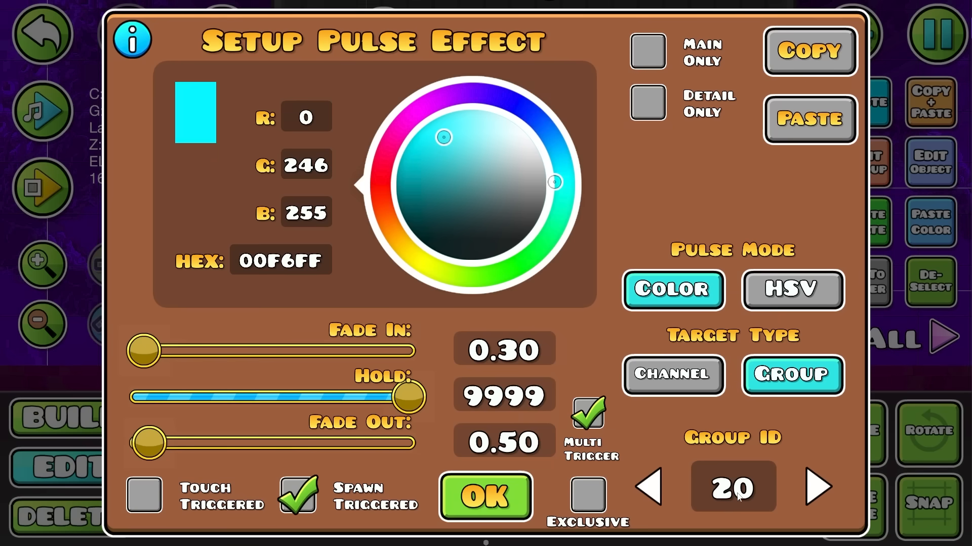
pyautogui.press('BackSpace')
pyautogui.press('BackSpace')
pyautogui.write('3')
pyautogui.moveTo(409, 397); pyautogui.dragTo(135, 398)
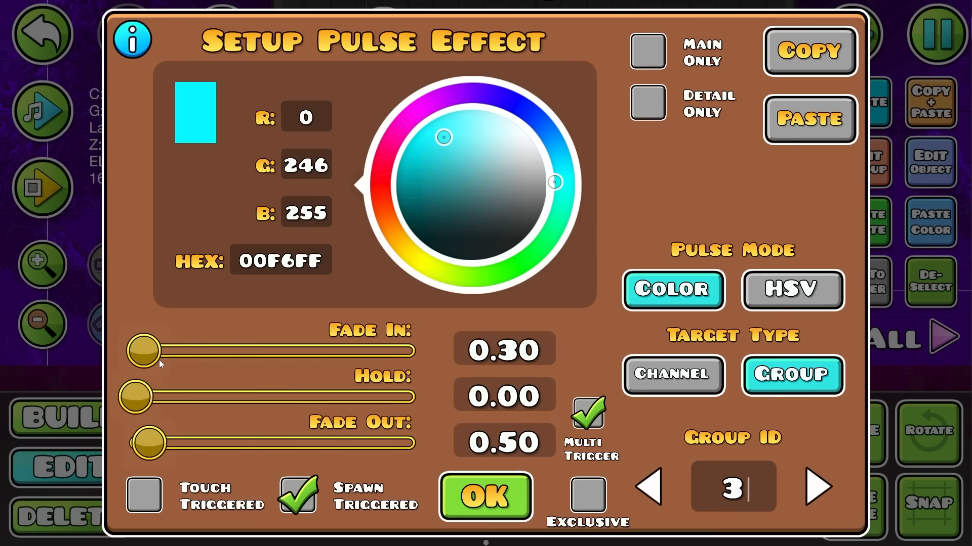
pyautogui.moveTo(159, 360); pyautogui.dragTo(159, 360)
pyautogui.click(509, 496)
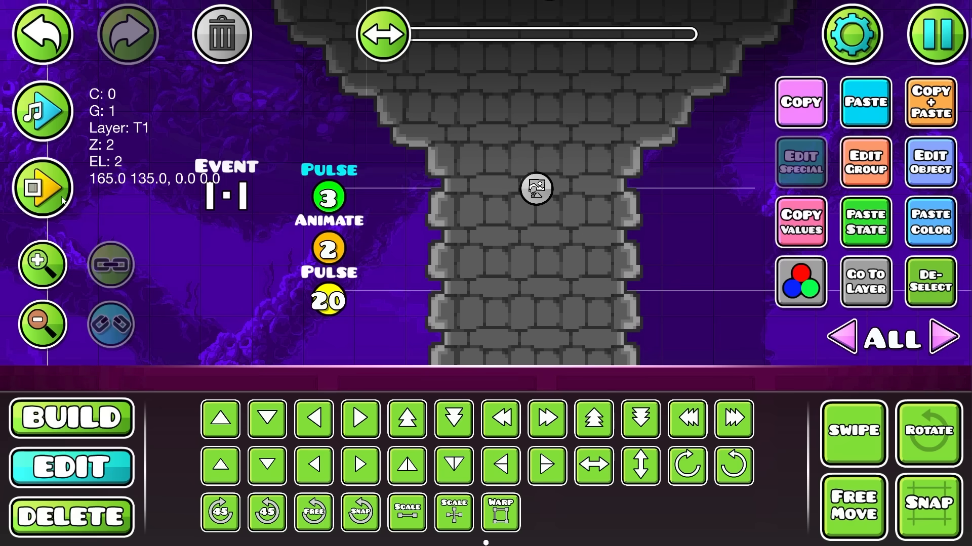
# - Playtest the level and line up the group 3 Pulse trigger directly above the Animate trigger
pyautogui.click(61, 200)
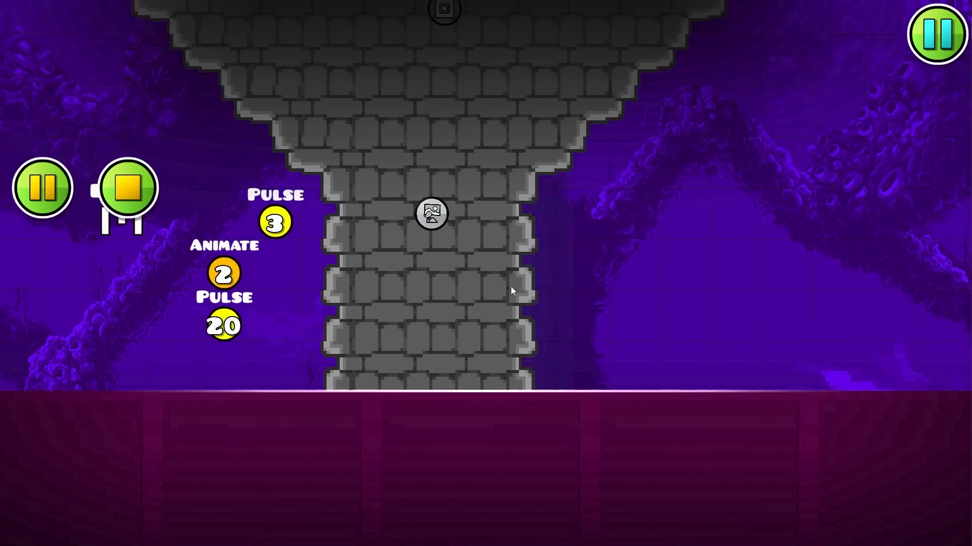
pyautogui.click(127, 188)
pyautogui.moveTo(239, 214); pyautogui.dragTo(700, 206)
pyautogui.click(377, 214)
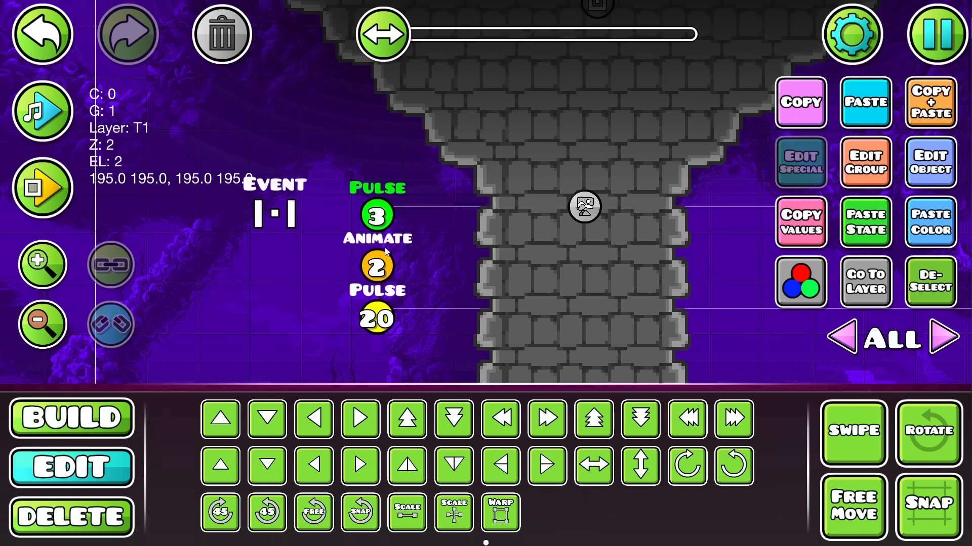
pyautogui.moveTo(377, 214); pyautogui.dragTo(474, 190)
# - Select the two Pulse triggers and the Animate trigger and confirm their shared settings with Spawn Trigger on
pyautogui.click(474, 233)
pyautogui.keyDown('shift'); pyautogui.click(470, 287); pyautogui.keyUp('shift')
pyautogui.keyDown('shift'); pyautogui.click(471, 198); pyautogui.keyUp('shift')
pyautogui.click(931, 180)
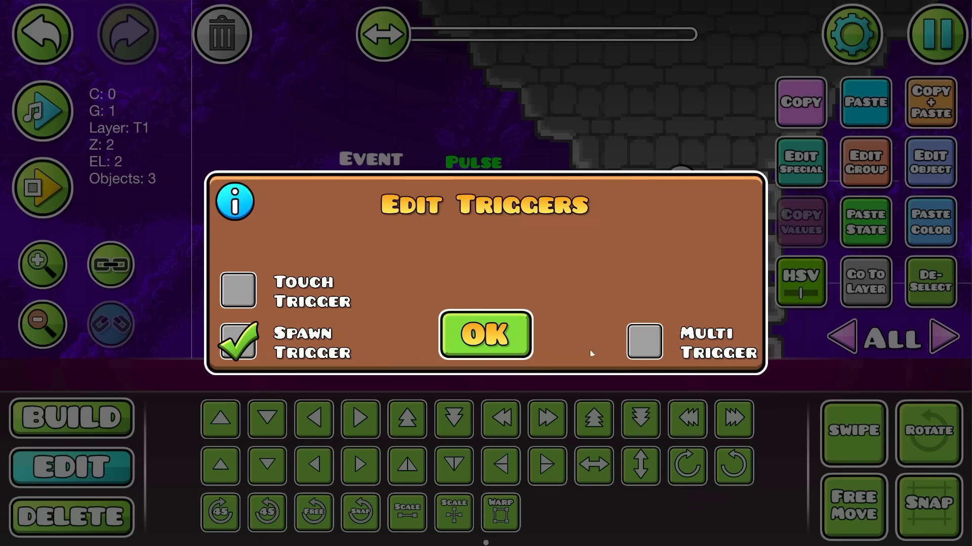
pyautogui.click(507, 333)
# - Playtest the level past the pillar to check the icon's colour pulse, and stop the playtest
pyautogui.click(43, 187)
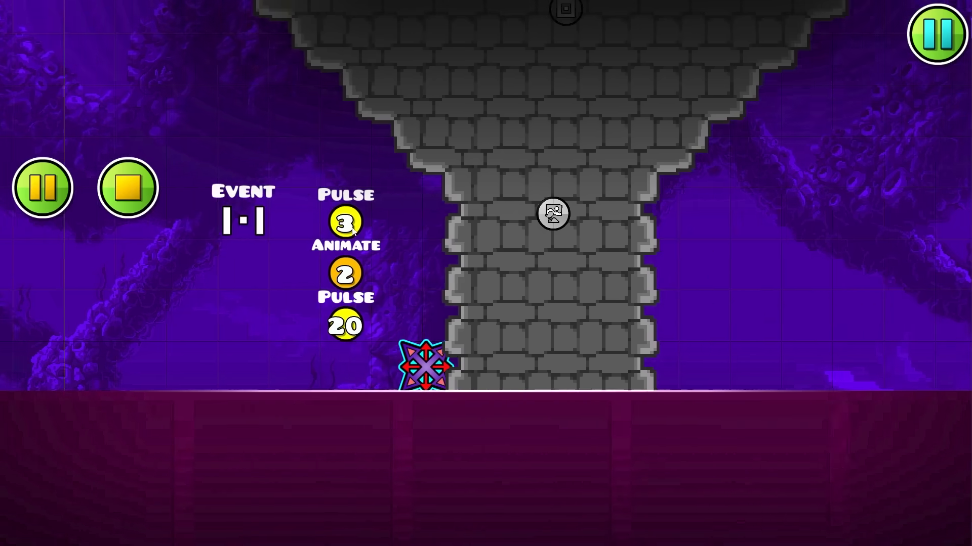
pyautogui.press('d')
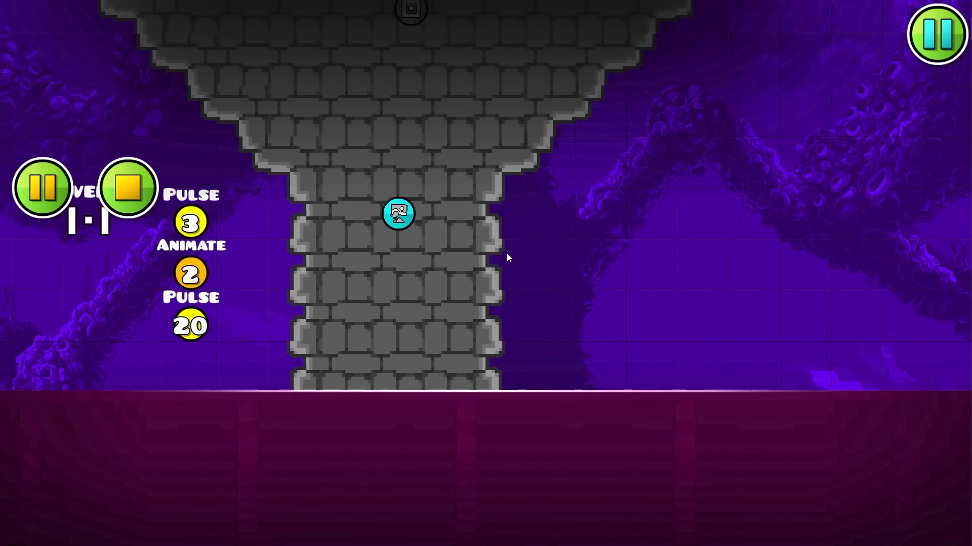
pyautogui.press('a')
pyautogui.click(130, 188)
# - Inspect the parts of the pillar's picture icon and switch the view to their editor layer 2
pyautogui.click(687, 214)
pyautogui.click(687, 213)
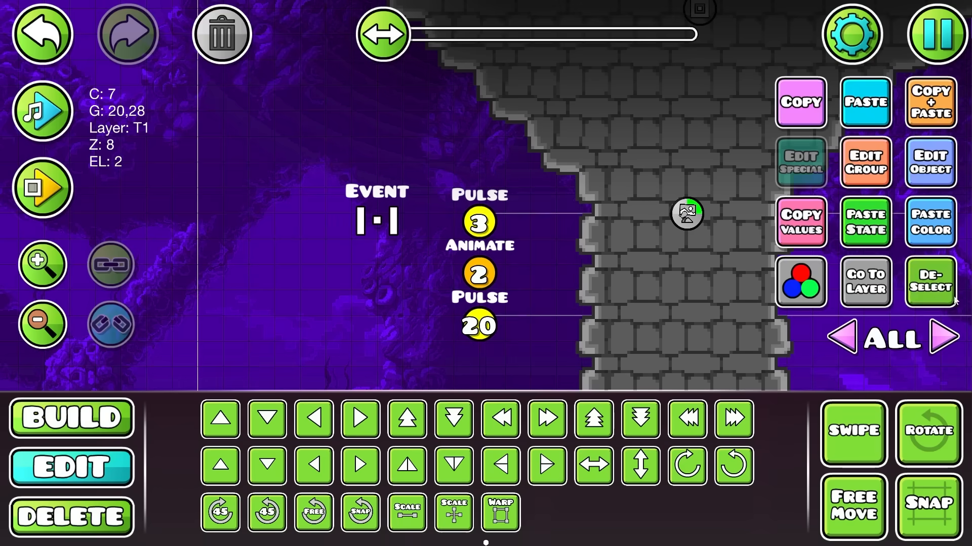
pyautogui.click(931, 282)
pyautogui.moveTo(628, 279); pyautogui.dragTo(460, 278)
pyautogui.press('1')
pyautogui.press('2')
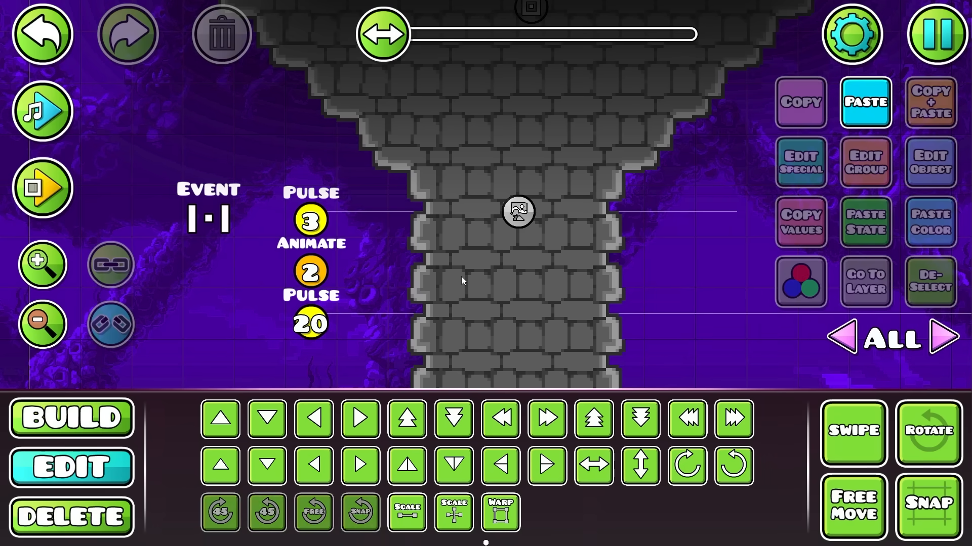
pyautogui.click(528, 220)
pyautogui.click(527, 220)
pyautogui.scroll(3, 527, 220)
pyautogui.click(872, 290)
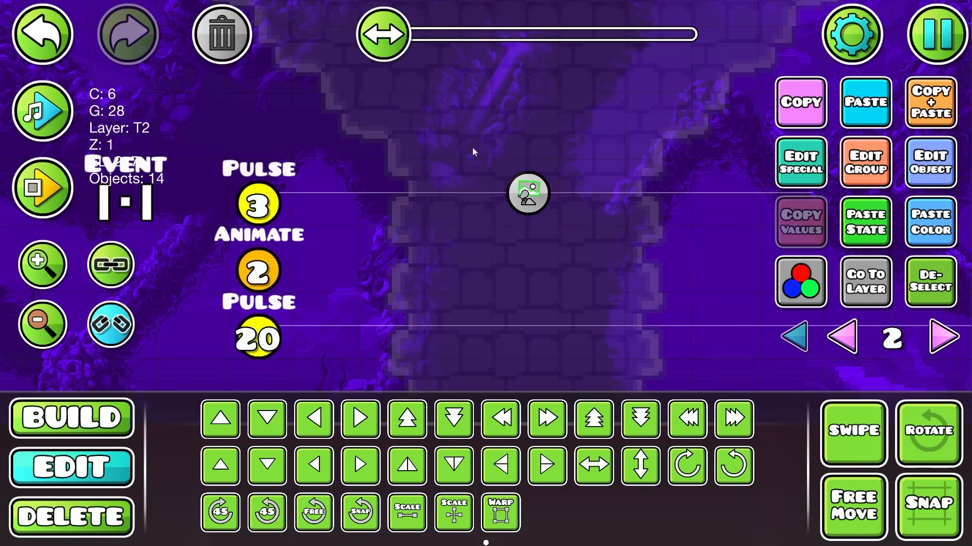
# - Select the complete picture icon with all layers shown and check its group IDs
pyautogui.moveTo(456, 153); pyautogui.dragTo(651, 288)
pyautogui.press('w')
pyautogui.press('s')
pyautogui.press('Left')
pyautogui.press('Left')
pyautogui.press('Left')
pyautogui.moveTo(692, 224); pyautogui.dragTo(707, 271)
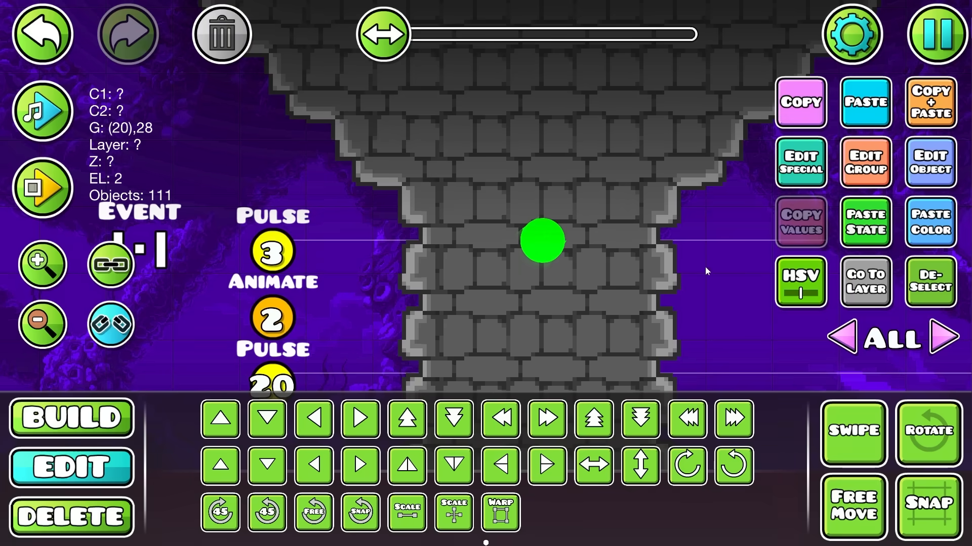
pyautogui.click(852, 173)
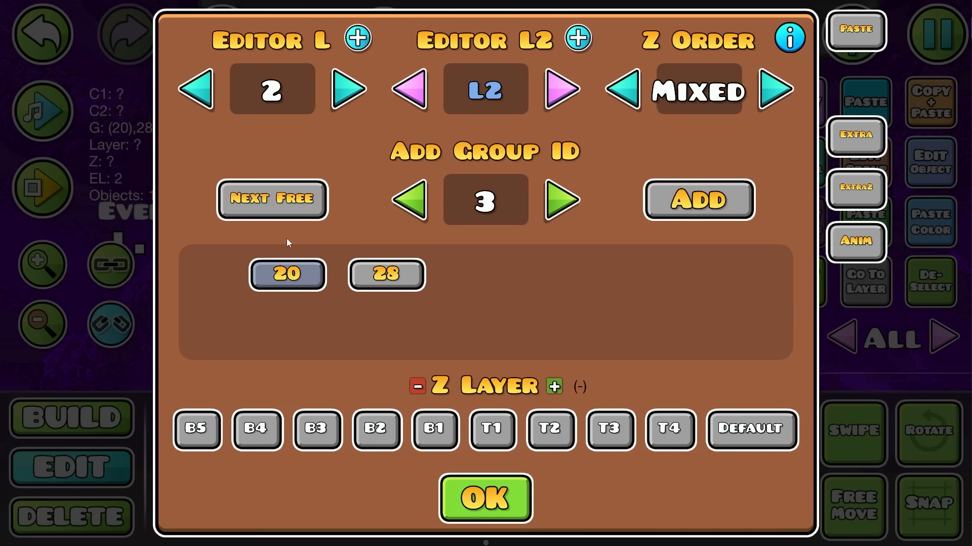
pyautogui.press('Escape')
# - Check the picture icon's HSV settings and examine its person figure on editor layer 2
pyautogui.scroll(1, 511, 273)
pyautogui.click(814, 288)
pyautogui.click(848, 295)
pyautogui.scroll(1, 579, 266)
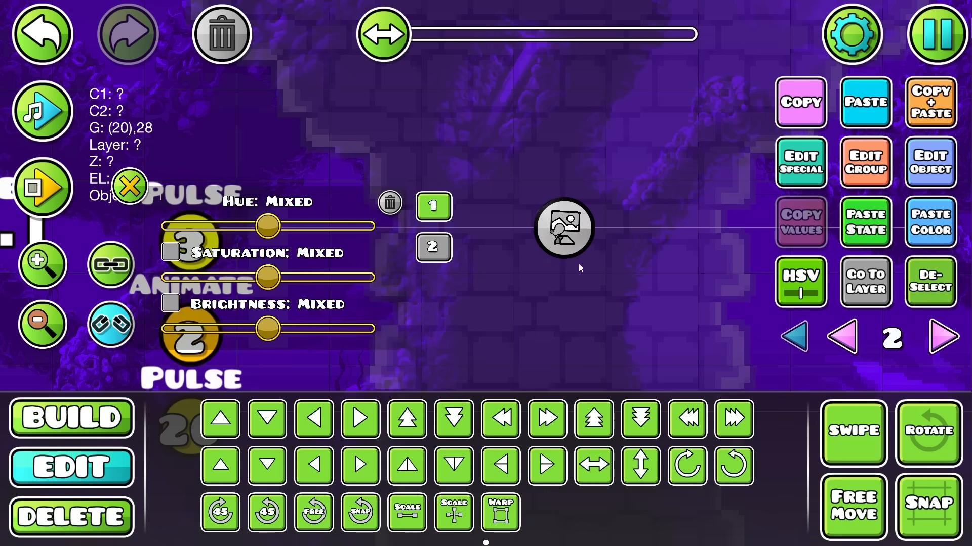
pyautogui.click(130, 187)
pyautogui.press('1')
pyautogui.click(930, 282)
pyautogui.press('2')
pyautogui.click(574, 238)
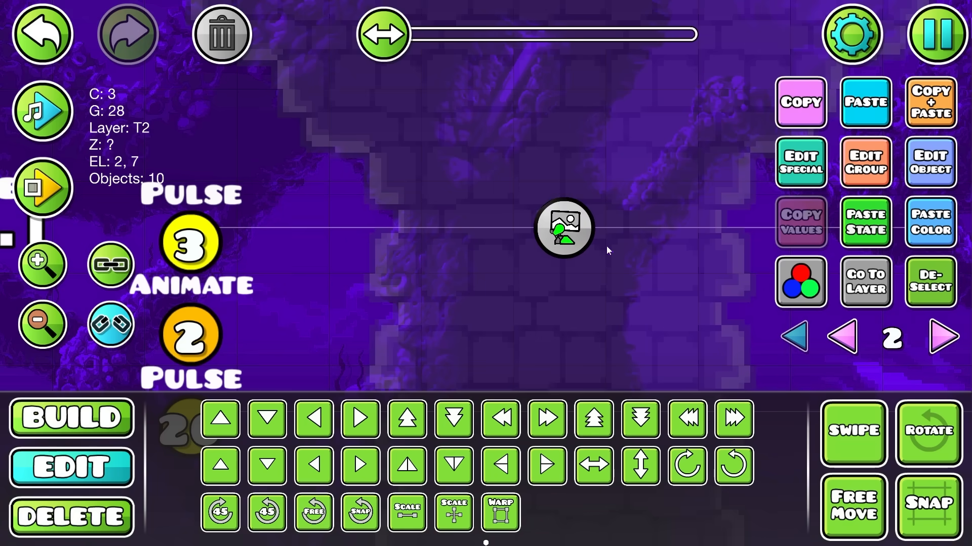
# - Place an X symbol object beside the pillar's picture icon and free-move it onto the icon's centre
pyautogui.press('1')
pyautogui.hotkey('alt', 'd')
pyautogui.click(734, 378)
pyautogui.moveTo(627, 337); pyautogui.dragTo(581, 339)
pyautogui.click(640, 384)
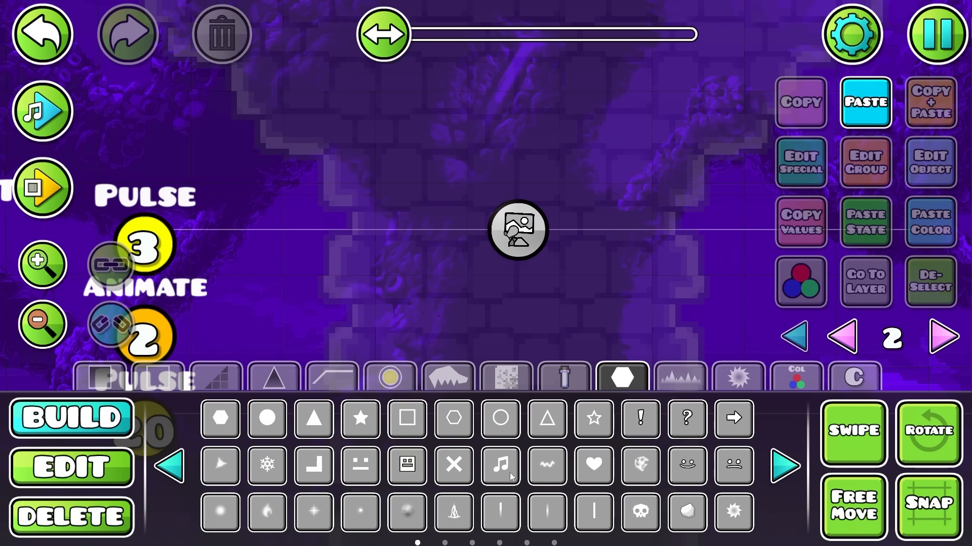
pyautogui.click(456, 469)
pyautogui.click(597, 263)
pyautogui.press('2')
pyautogui.press('f')
pyautogui.moveTo(616, 235); pyautogui.dragTo(529, 234)
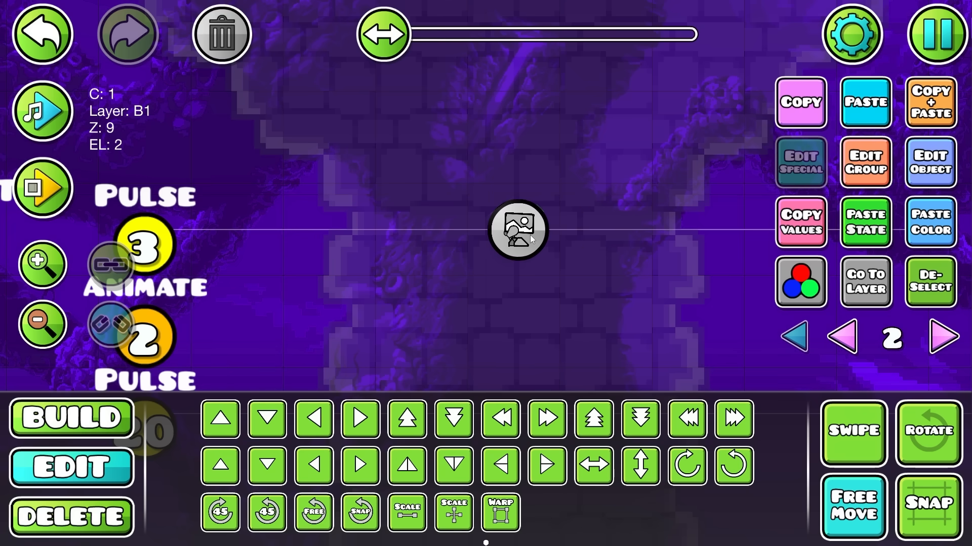
# - Put the X symbol on Z layer T4 and fine-tune its position over the icon's centre
pyautogui.click(930, 162)
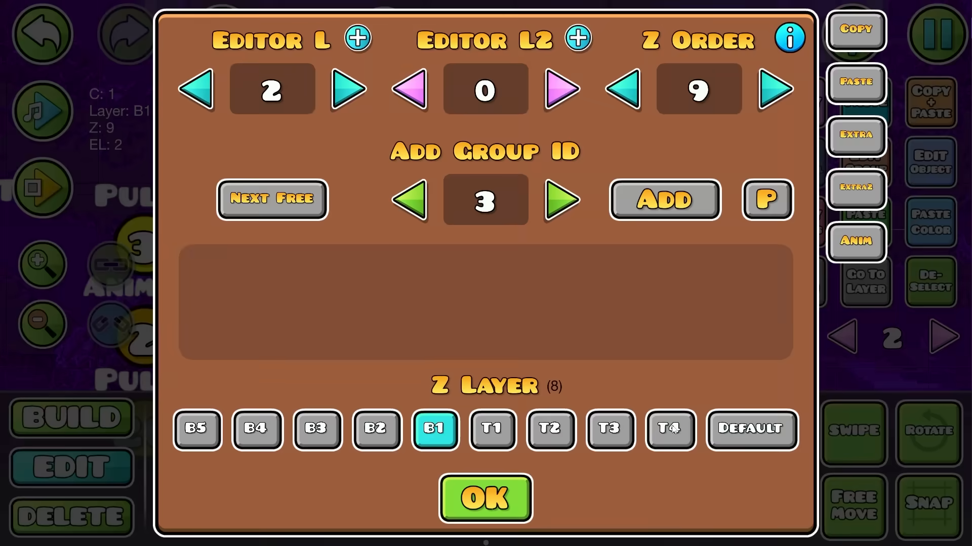
pyautogui.click(609, 429)
pyautogui.click(454, 506)
pyautogui.click(406, 509)
pyautogui.press('f')
pyautogui.moveTo(520, 229)
pyautogui.mouseDown()
pyautogui.moveTo(519, 244)
pyautogui.moveTo(522, 229)
pyautogui.mouseUp()
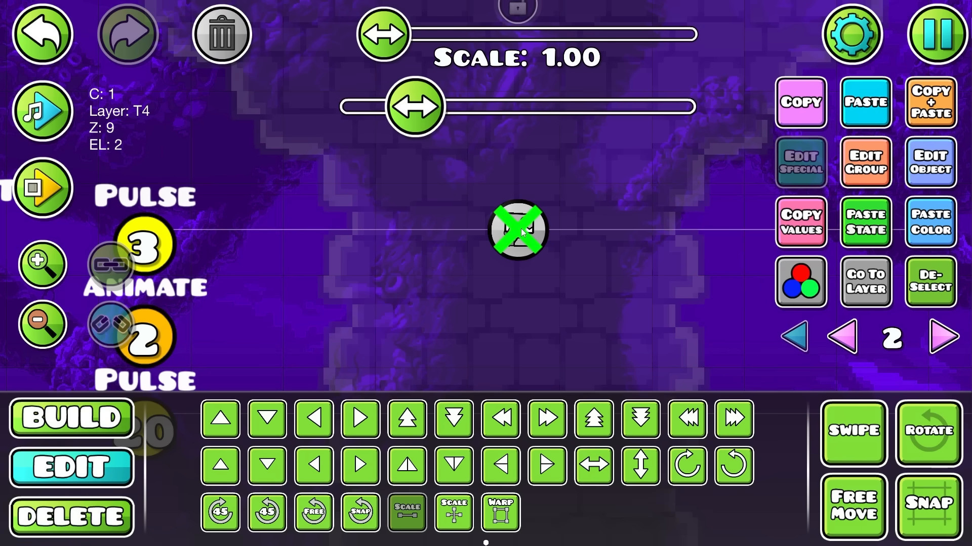
# - Make the X symbol the group parent of group 28 and turn on its Hide option
pyautogui.click(864, 159)
pyautogui.write('28')
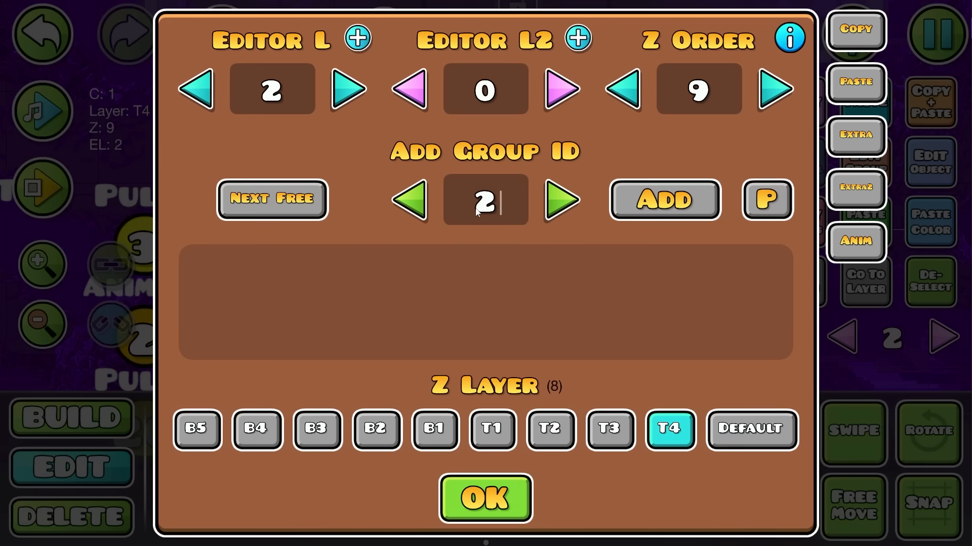
pyautogui.click(772, 213)
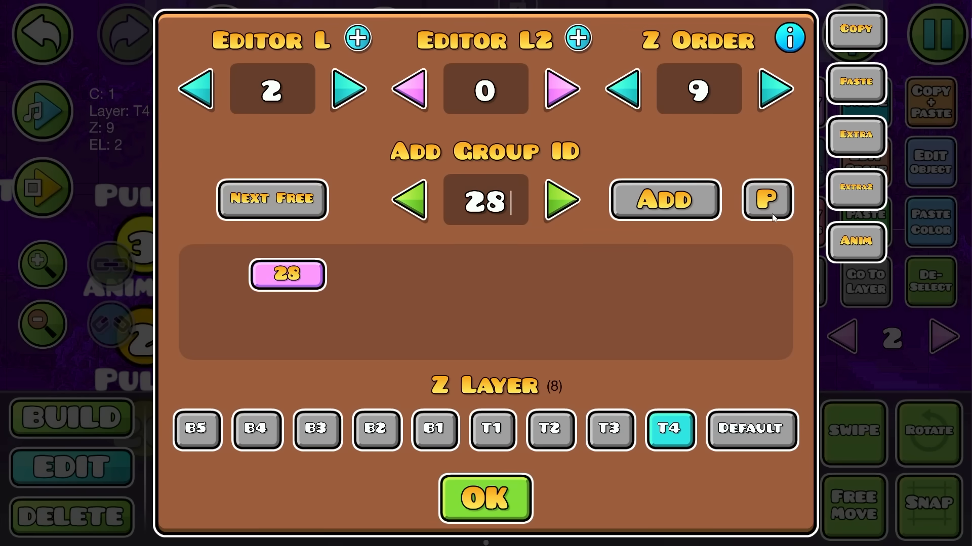
pyautogui.press('Escape')
pyautogui.click(863, 163)
pyautogui.click(856, 140)
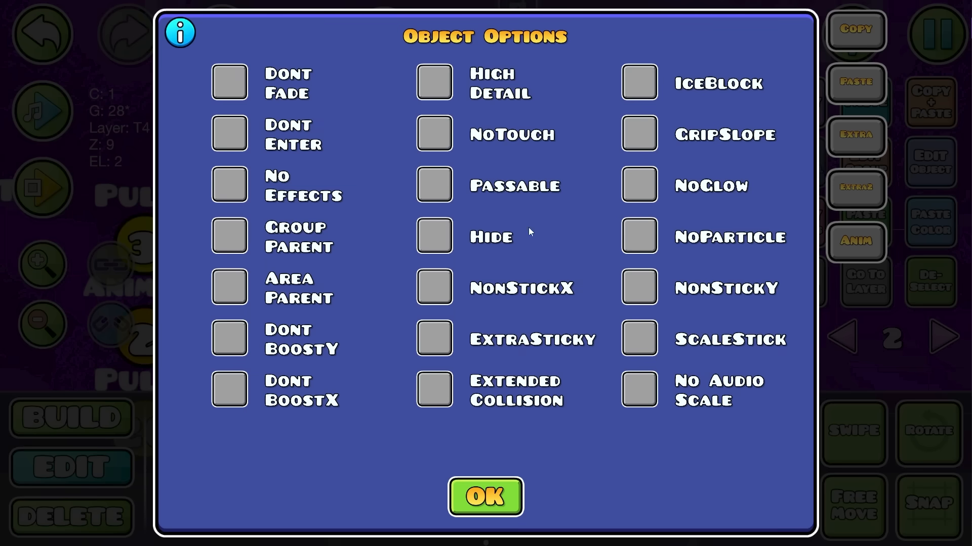
pyautogui.press('Escape')
pyautogui.press('Escape')
pyautogui.hotkey('alt', 'd')
# - Place a Scale trigger directly above the group 3 Pulse trigger
pyautogui.scroll(-2, 534, 349)
pyautogui.press('1')
pyautogui.moveTo(534, 350); pyautogui.dragTo(736, 281)
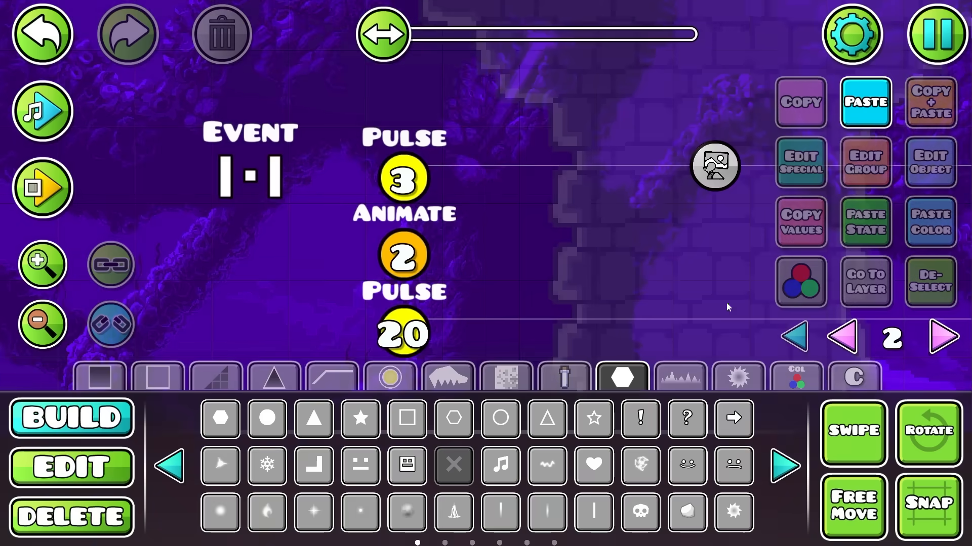
pyautogui.click(802, 380)
pyautogui.moveTo(597, 286); pyautogui.dragTo(590, 348)
pyautogui.click(640, 420)
pyautogui.click(397, 164)
pyautogui.press('2')
# - Copy the values of the group 3 Pulse trigger and paste its state onto the Scale trigger above it
pyautogui.click(397, 240)
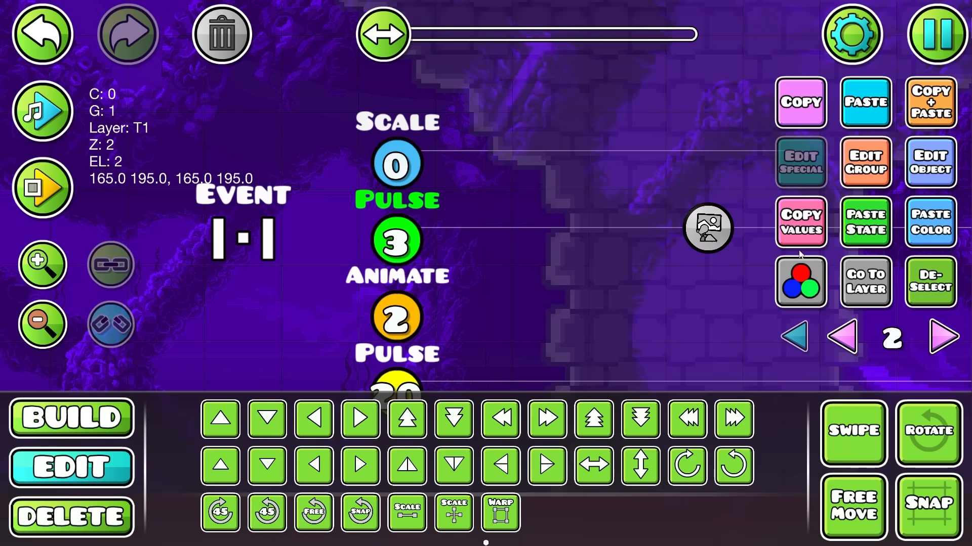
pyautogui.click(810, 235)
pyautogui.moveTo(598, 275); pyautogui.dragTo(731, 316)
pyautogui.click(531, 204)
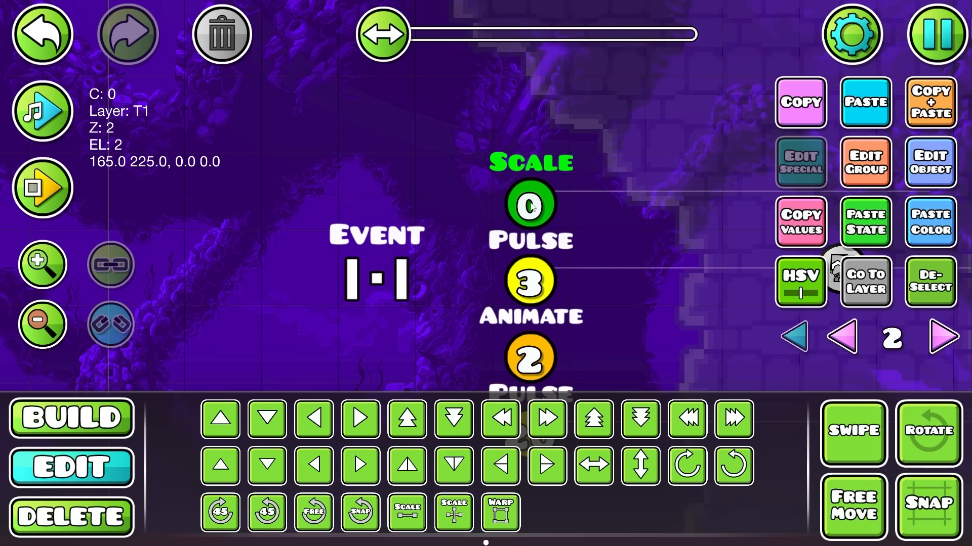
pyautogui.click(859, 236)
# - Set the Scale trigger to 2.000 in X and Y, with group 28 as both center and target group
pyautogui.click(930, 162)
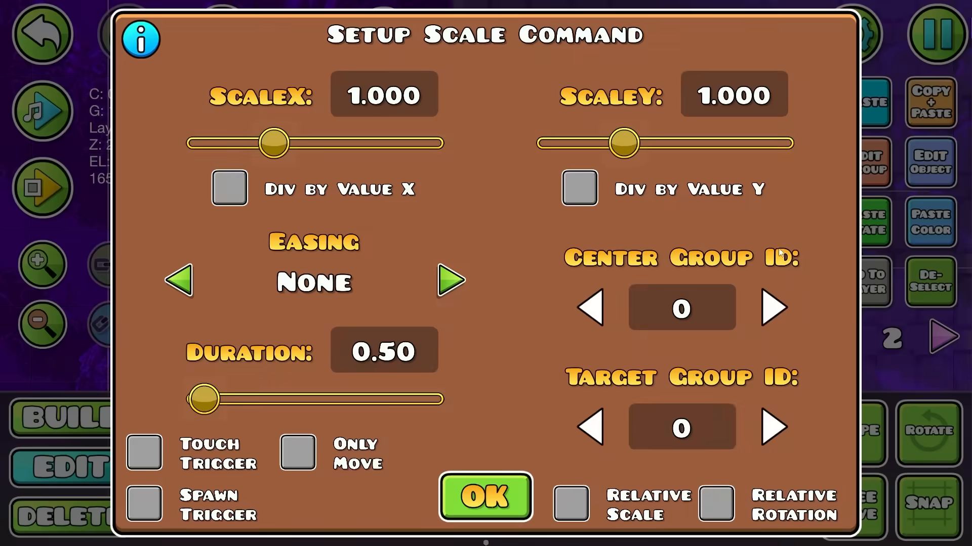
pyautogui.click(484, 494)
pyautogui.moveTo(705, 251); pyautogui.dragTo(472, 205)
pyautogui.click(937, 172)
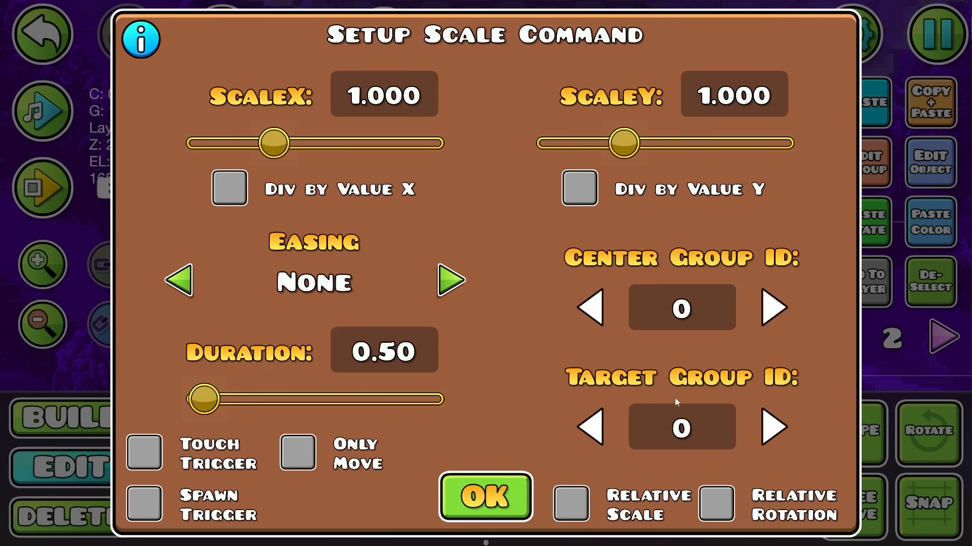
pyautogui.click(681, 308)
pyautogui.write('28')
pyautogui.moveTo(274, 143); pyautogui.dragTo(438, 143)
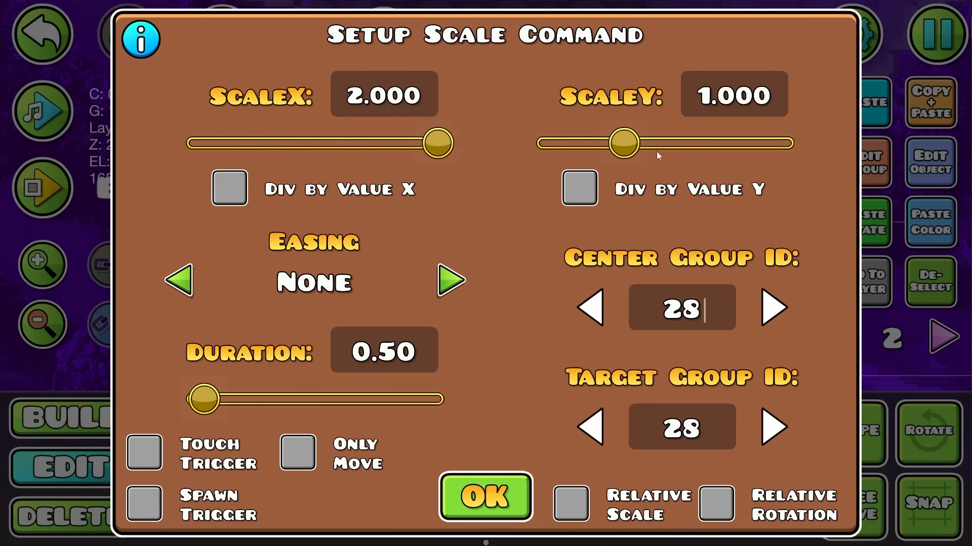
pyautogui.moveTo(624, 144); pyautogui.dragTo(788, 143)
# - Change the Scale trigger's easing type and enable its Spawn Trigger option
pyautogui.click(451, 280)
pyautogui.click(451, 280)
pyautogui.click(451, 281)
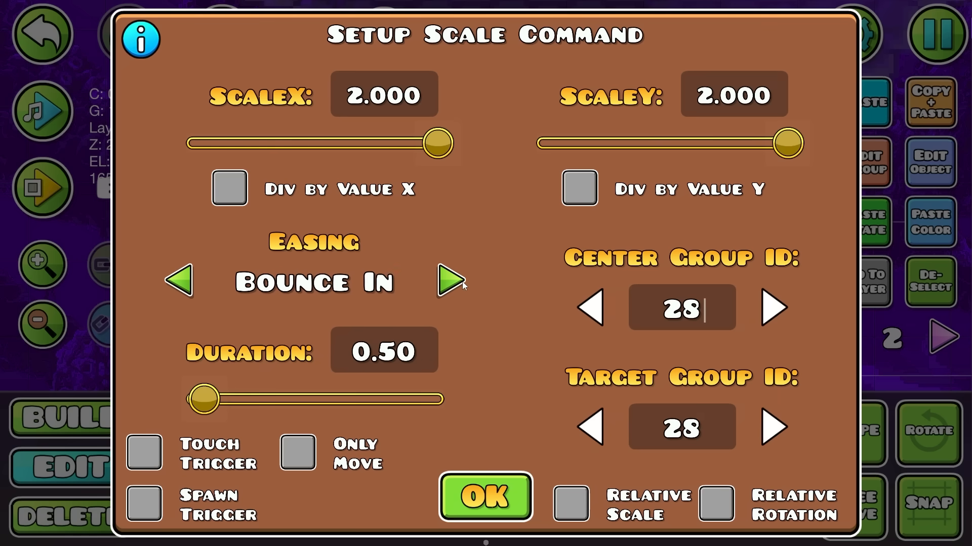
pyautogui.click(451, 280)
pyautogui.click(145, 503)
pyautogui.click(485, 497)
# - Playtest the level to check how the pillar icon scales
pyautogui.click(42, 187)
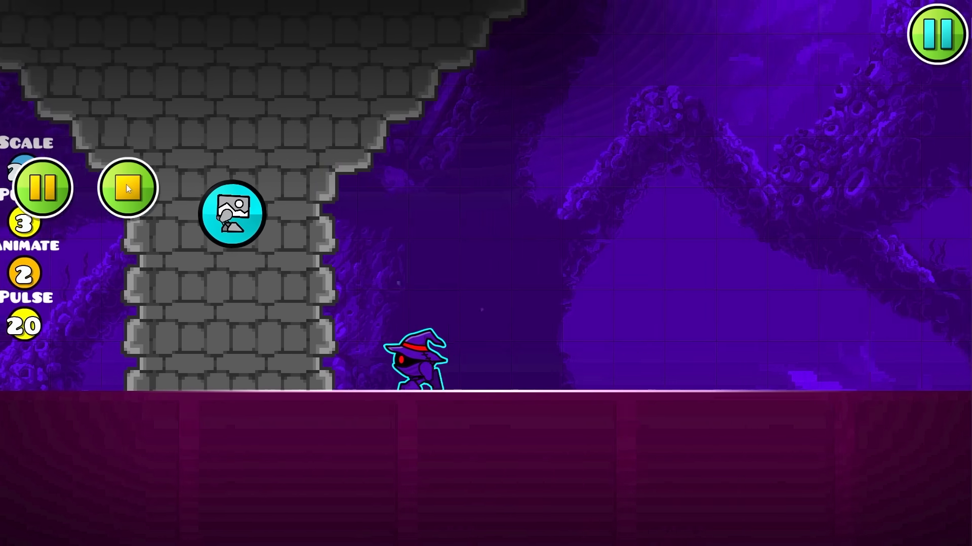
pyautogui.click(127, 186)
pyautogui.click(42, 187)
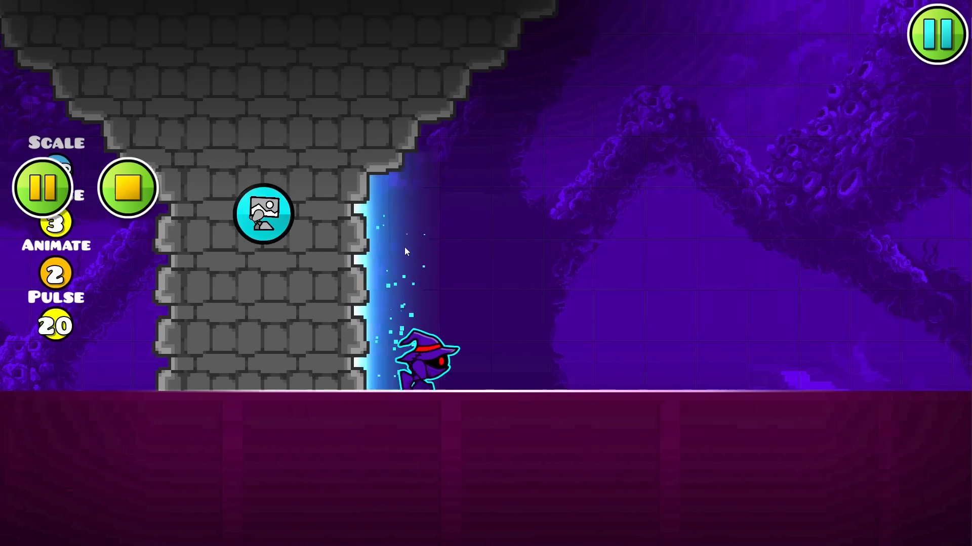
pyautogui.click(128, 186)
# - Place an SFX trigger directly below the group 20 Pulse trigger
pyautogui.press('1')
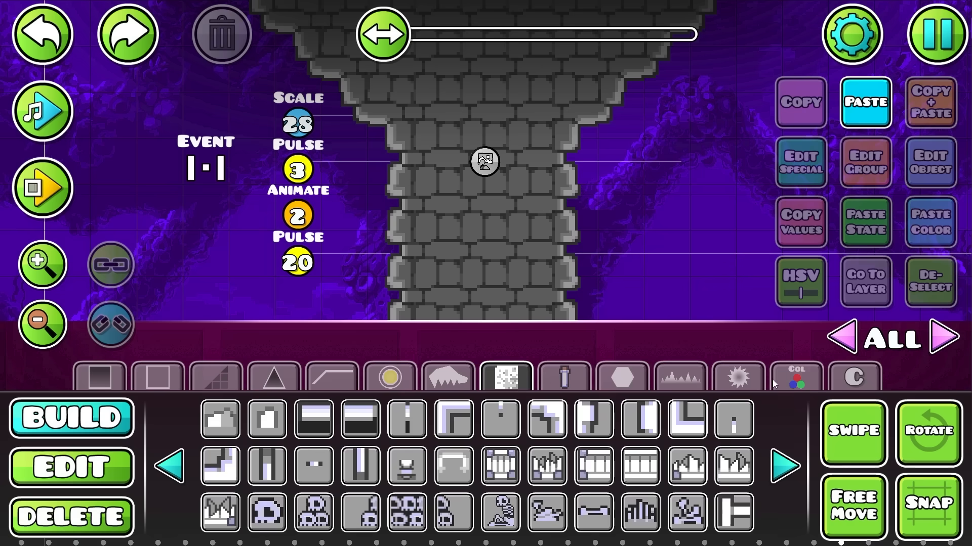
pyautogui.click(784, 466)
pyautogui.click(226, 515)
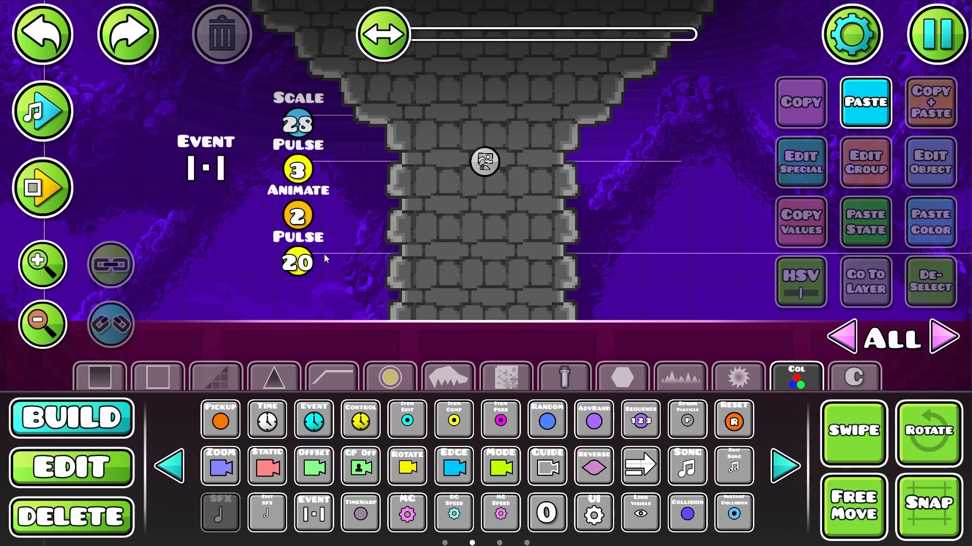
pyautogui.click(324, 254)
pyautogui.press('2')
pyautogui.press('a')
pyautogui.press('s')
# - Copy the values of the group 20 Pulse trigger and paste its state onto the SFX trigger
pyautogui.click(300, 257)
pyautogui.click(808, 230)
pyautogui.hotkey('ctrl', 'z')
pyautogui.click(866, 223)
# - Open the sound library for the SFX trigger and search it for "MAGIC"
pyautogui.click(927, 174)
pyautogui.click(930, 178)
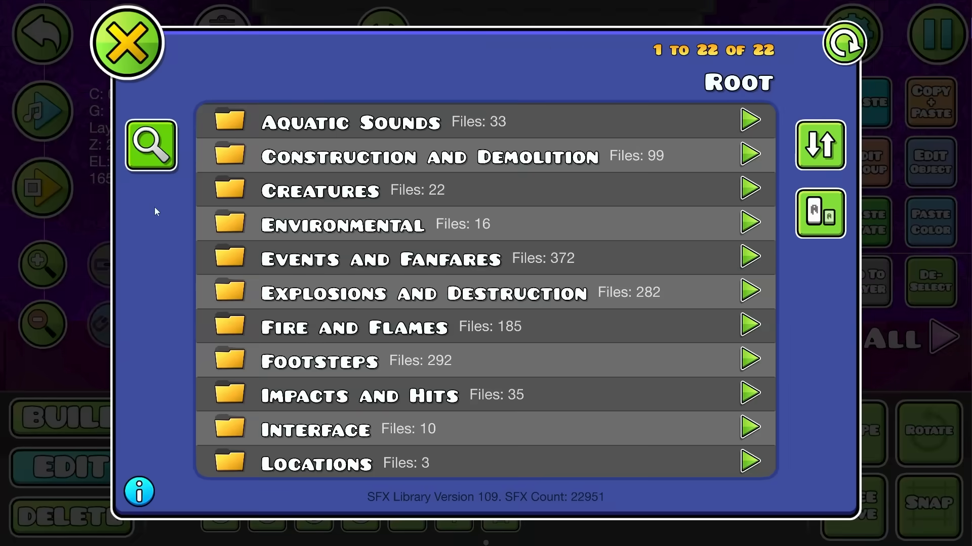
pyautogui.click(151, 146)
pyautogui.click(388, 166)
pyautogui.write('MAGIC')
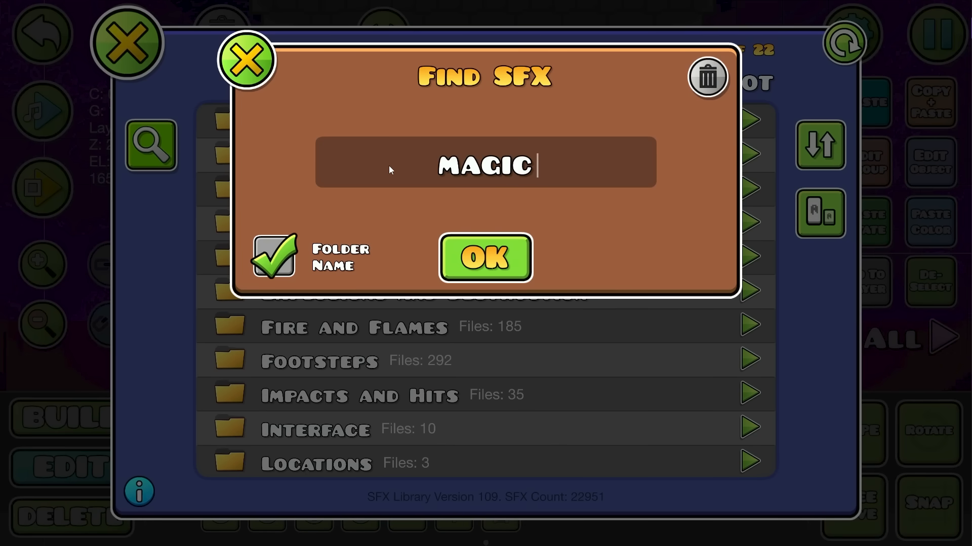
pyautogui.click(508, 258)
# - Preview some of the magic sounds and assign Air Spell Shoot 07 to the SFX trigger
pyautogui.click(754, 161)
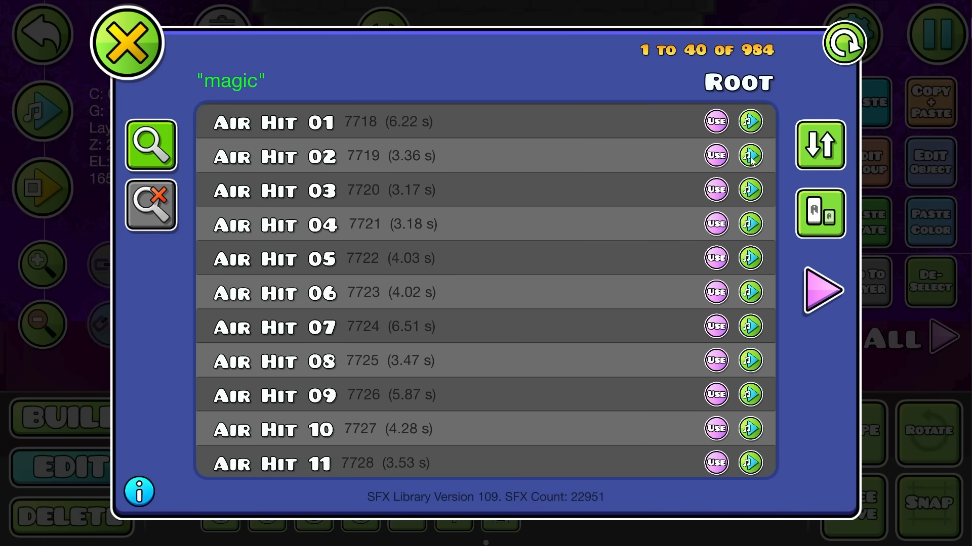
pyautogui.click(752, 198)
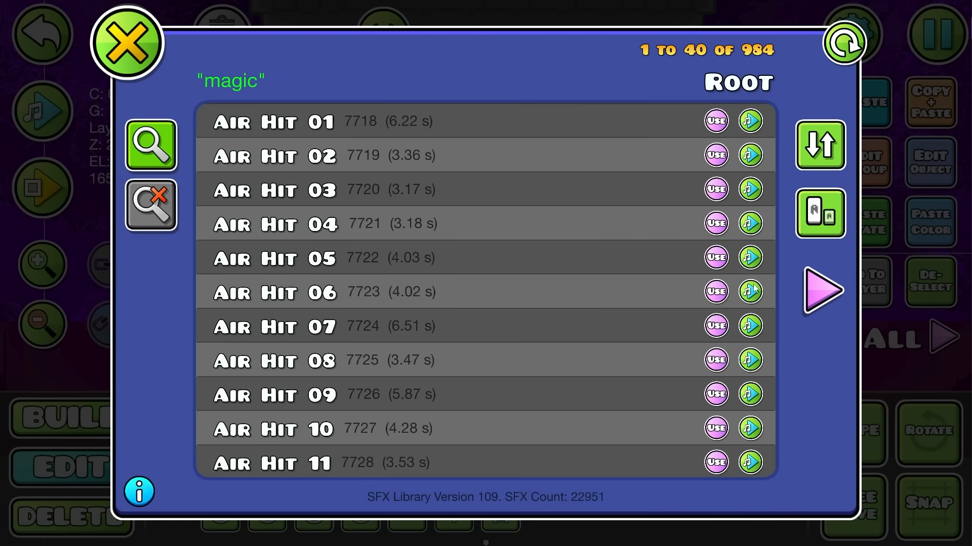
pyautogui.scroll(-3, 750, 362)
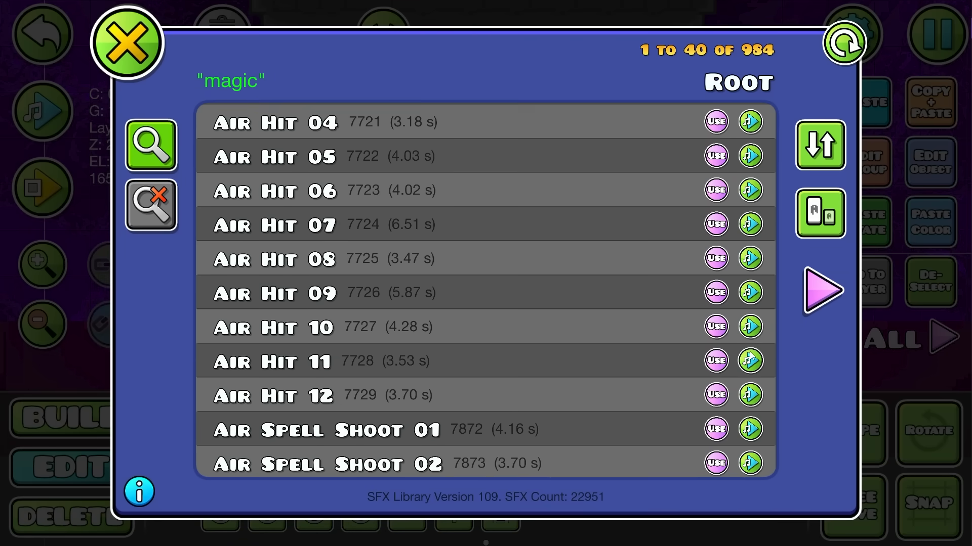
pyautogui.scroll(-1, 766, 369)
pyautogui.scroll(-5, 765, 367)
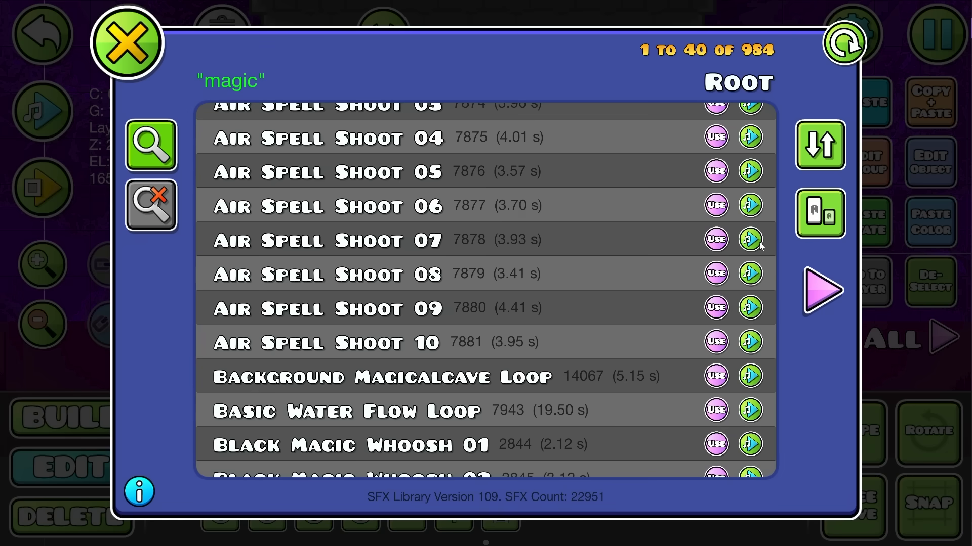
pyautogui.click(716, 239)
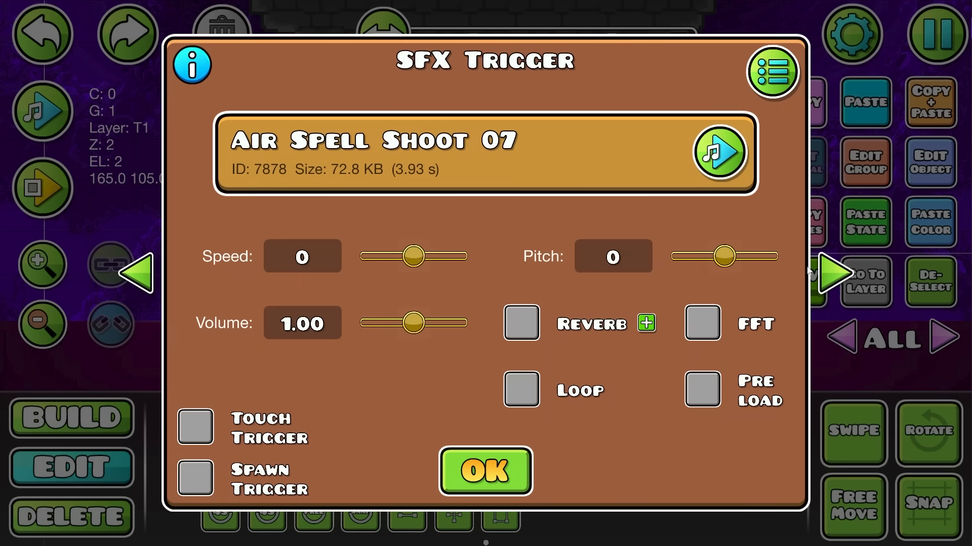
# - Make the SFX trigger spawn-triggered with Start 380 and FadeIn 210, and playtest the sound
pyautogui.click(832, 273)
pyautogui.click(195, 477)
pyautogui.moveTo(370, 256); pyautogui.dragTo(374, 257)
pyautogui.click(729, 163)
pyautogui.moveTo(679, 257); pyautogui.dragTo(713, 256)
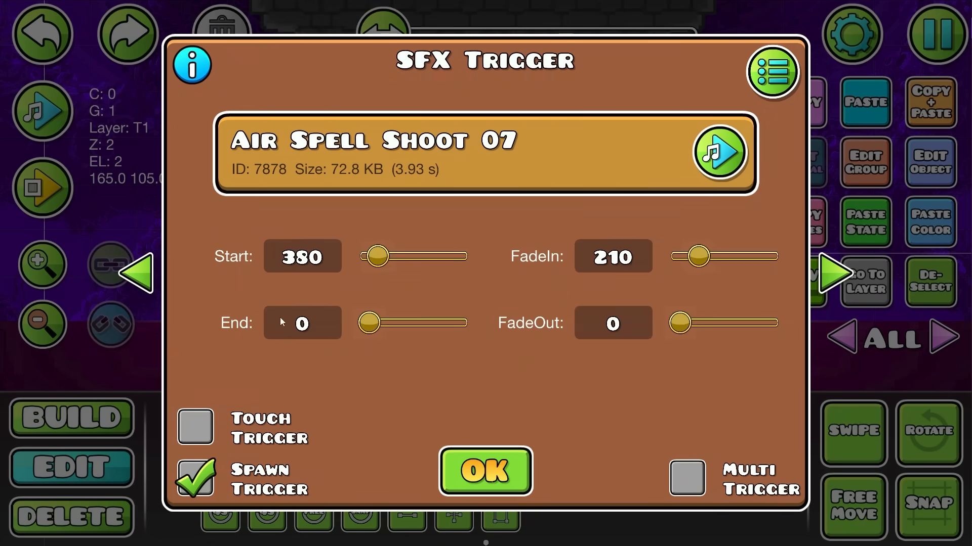
pyautogui.click(135, 273)
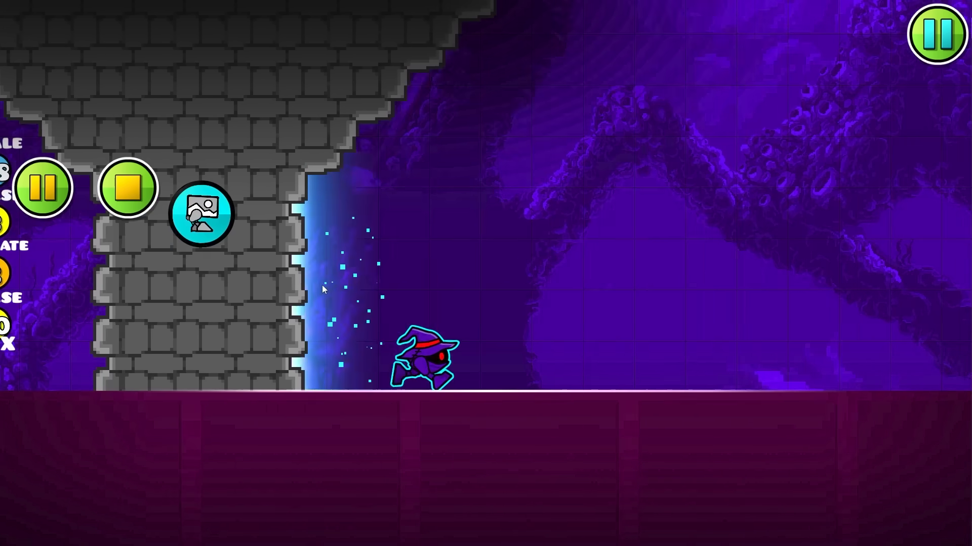
pyautogui.click(138, 186)
# - Turn on Reverb for the SFX trigger and playtest the level again
pyautogui.moveTo(274, 357); pyautogui.dragTo(525, 313)
pyautogui.click(526, 314)
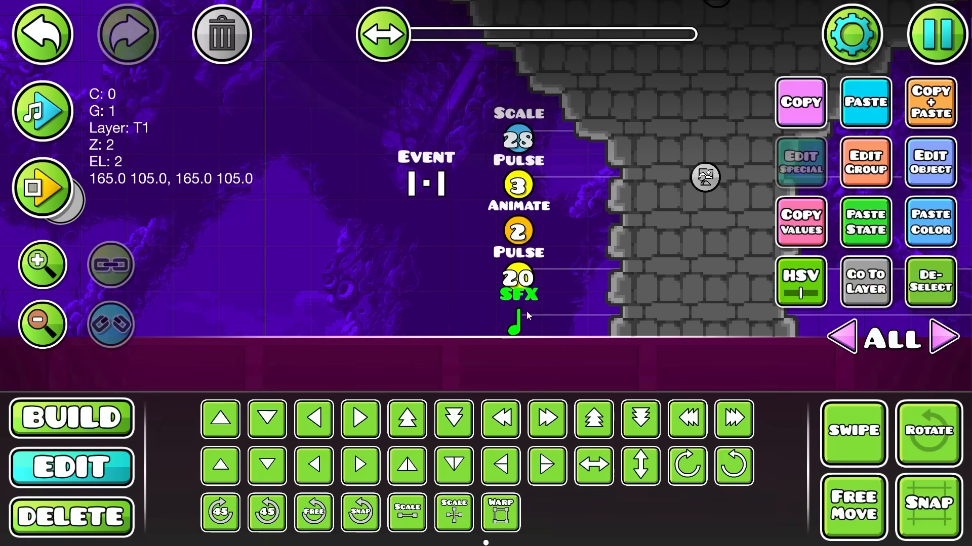
pyautogui.click(930, 162)
pyautogui.click(847, 270)
pyautogui.click(127, 284)
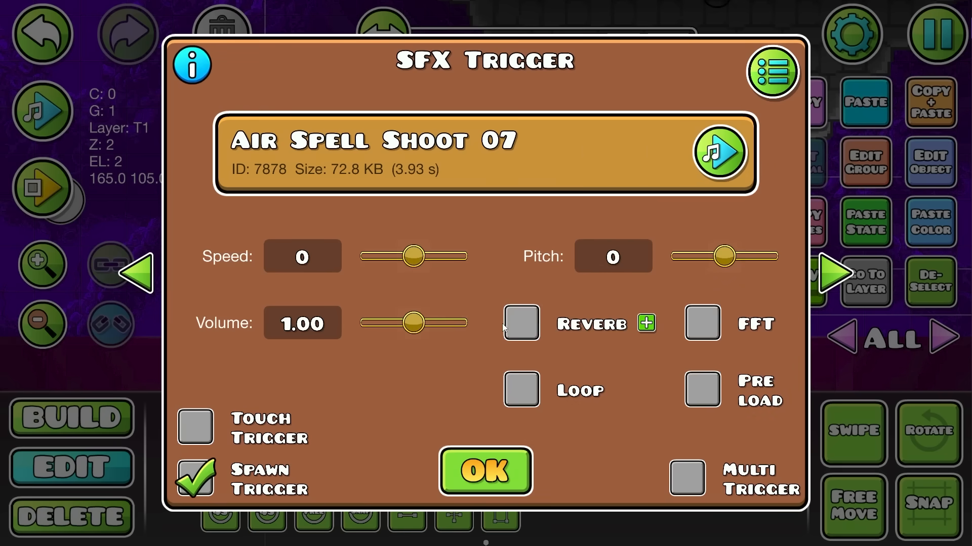
pyautogui.click(522, 324)
pyautogui.click(43, 188)
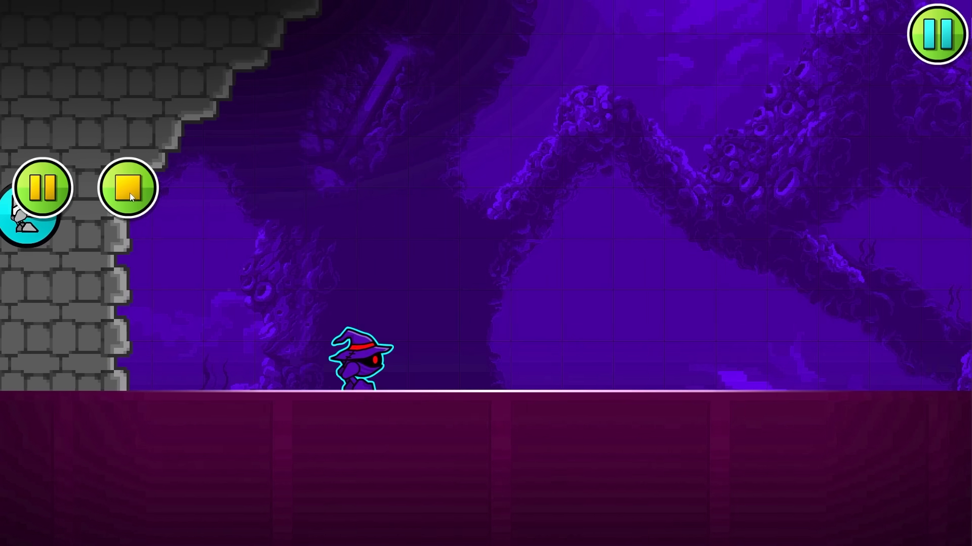
pyautogui.click(129, 193)
# - Place a custom particle object in the open area beside the trigger column and give it the solid arrow texture
pyautogui.click(449, 377)
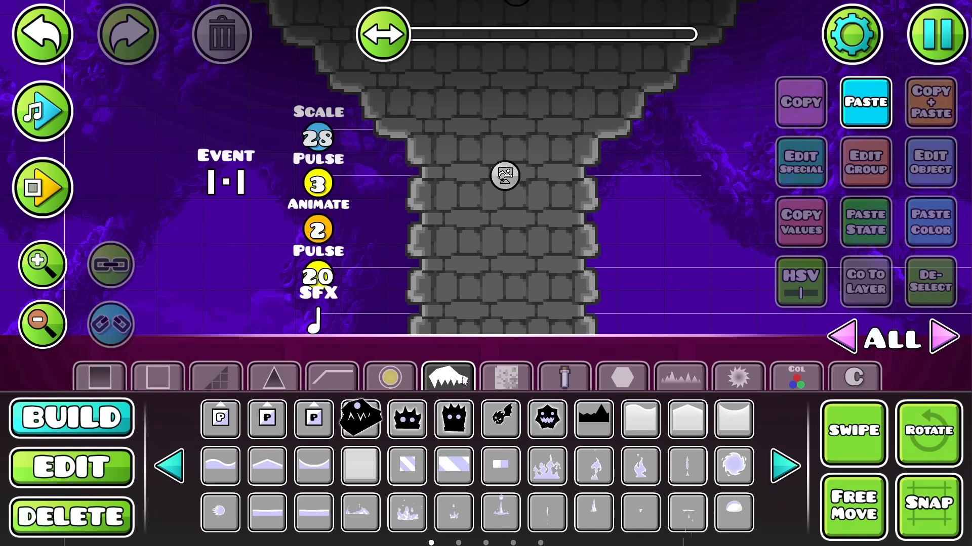
pyautogui.click(221, 419)
pyautogui.moveTo(238, 278); pyautogui.dragTo(391, 252)
pyautogui.click(333, 241)
pyautogui.click(808, 170)
pyautogui.click(615, 87)
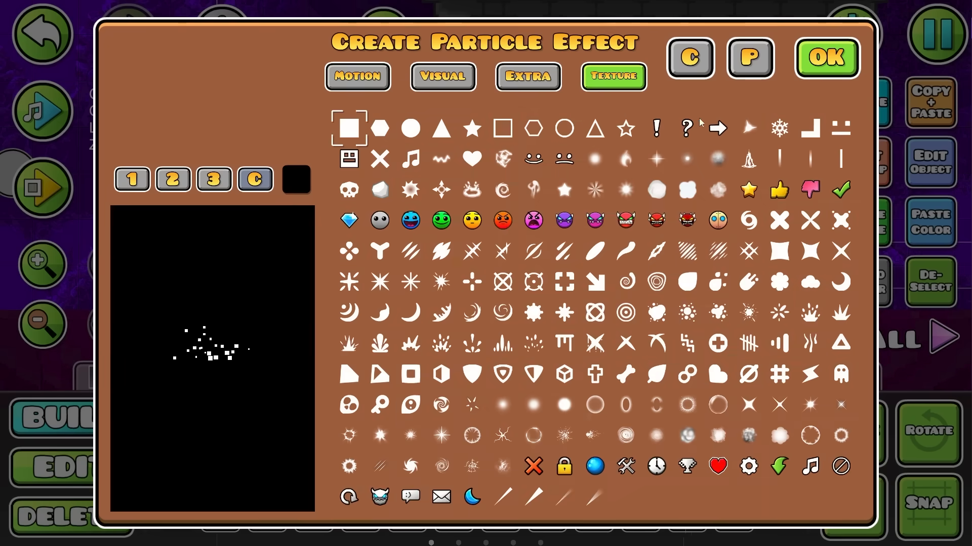
pyautogui.click(725, 124)
# - Set the particles' PosVar X to 0, Speed to 152 and Angle to 0, with zero angle and lifetime variation
pyautogui.click(363, 81)
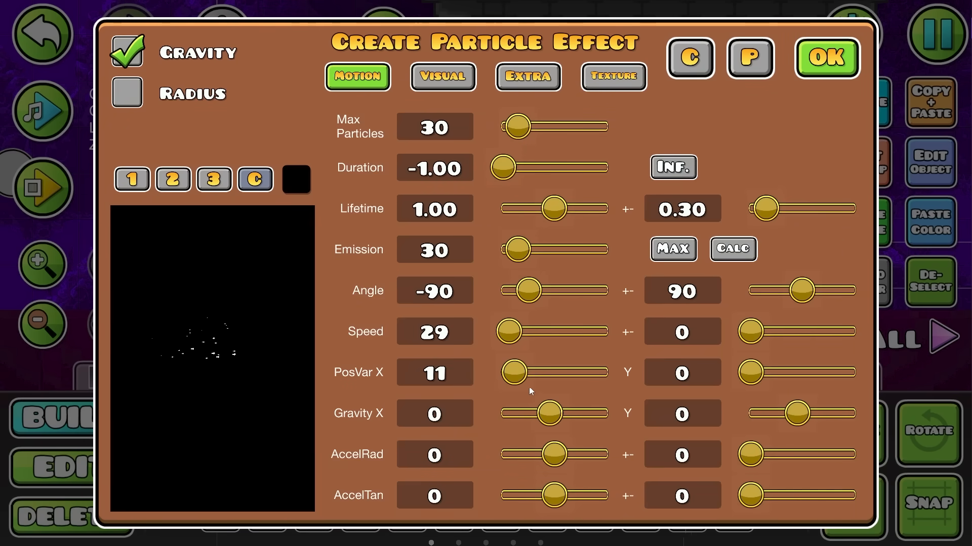
pyautogui.moveTo(519, 387); pyautogui.dragTo(486, 389)
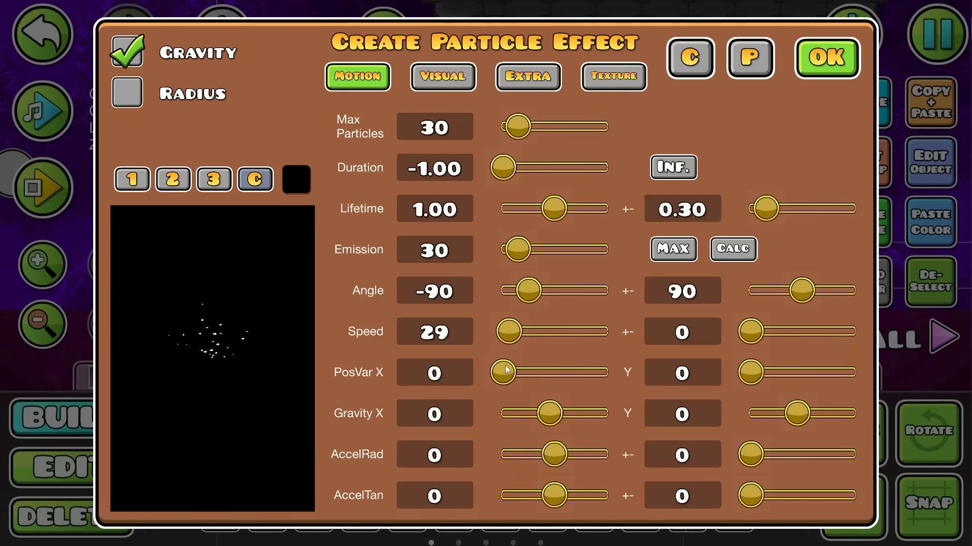
pyautogui.moveTo(509, 333); pyautogui.dragTo(536, 343)
pyautogui.moveTo(801, 291); pyautogui.dragTo(749, 291)
pyautogui.press('BackSpace')
pyautogui.press('BackSpace')
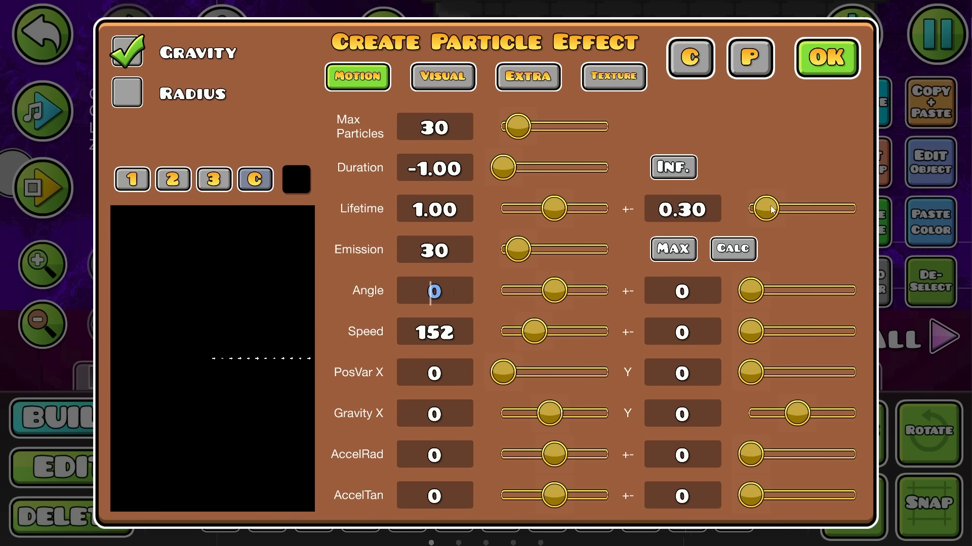
pyautogui.moveTo(765, 209); pyautogui.dragTo(598, 225)
# - Set the particles' StartSize to 10 and EndSize to 0, with no variation on either size
pyautogui.click(453, 87)
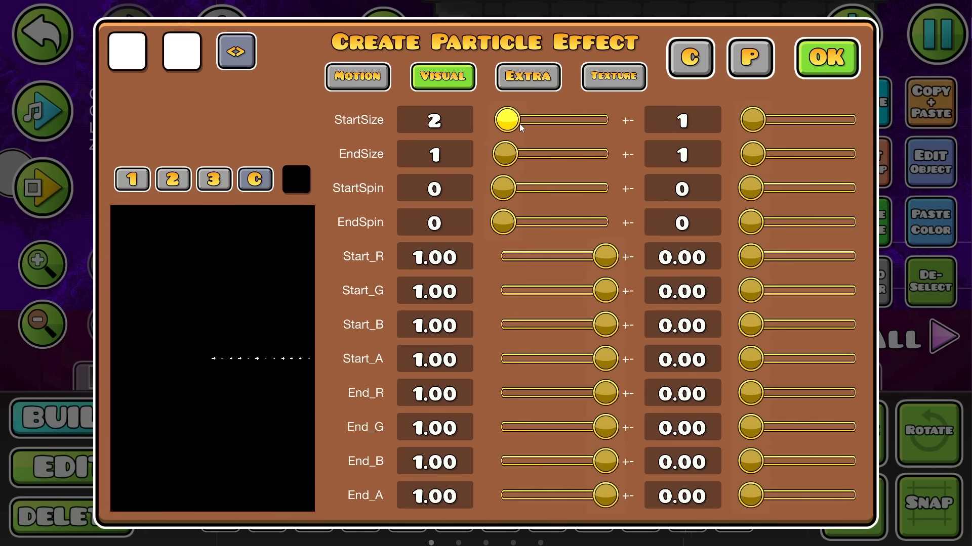
pyautogui.moveTo(519, 123); pyautogui.dragTo(535, 123)
pyautogui.moveTo(507, 154); pyautogui.dragTo(498, 155)
pyautogui.moveTo(752, 153); pyautogui.dragTo(724, 154)
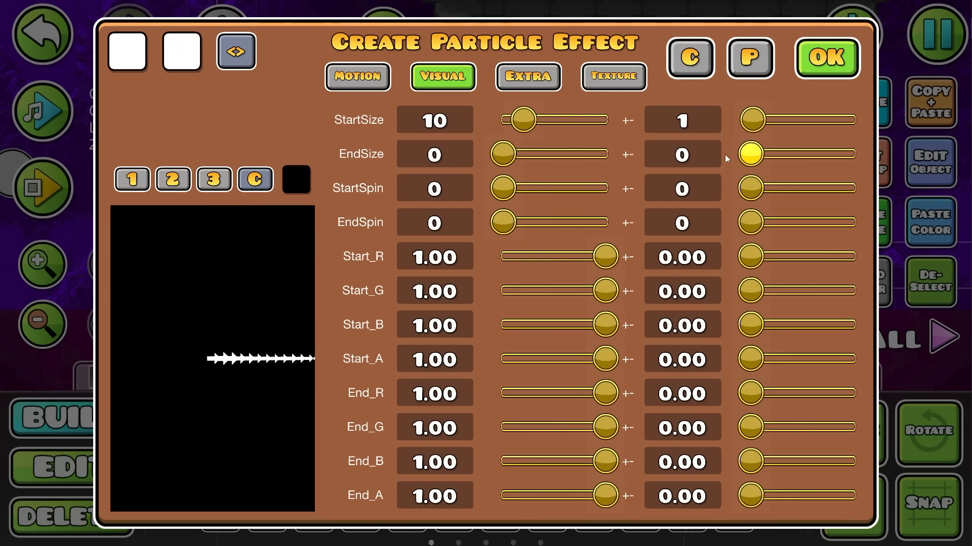
pyautogui.moveTo(753, 120); pyautogui.dragTo(727, 132)
# - Make the particles' start size equal the end size, limit them to 14 and calculate the matching emission rate
pyautogui.click(519, 87)
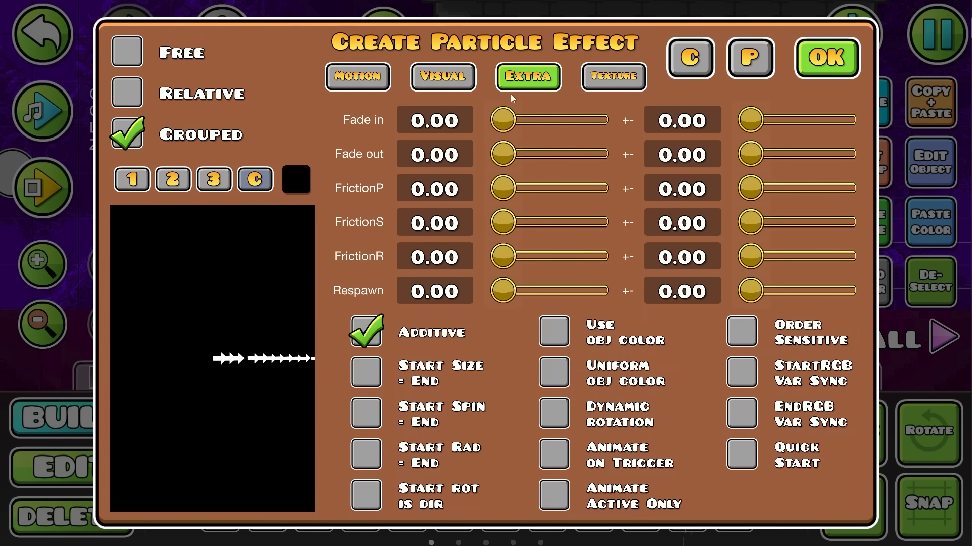
pyautogui.click(364, 372)
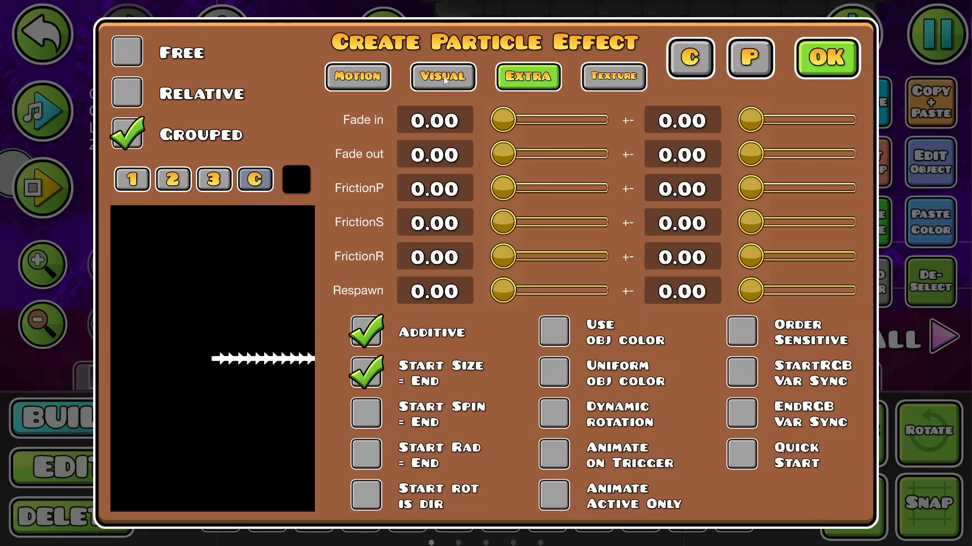
pyautogui.click(357, 77)
pyautogui.moveTo(517, 126); pyautogui.dragTo(508, 126)
pyautogui.click(718, 248)
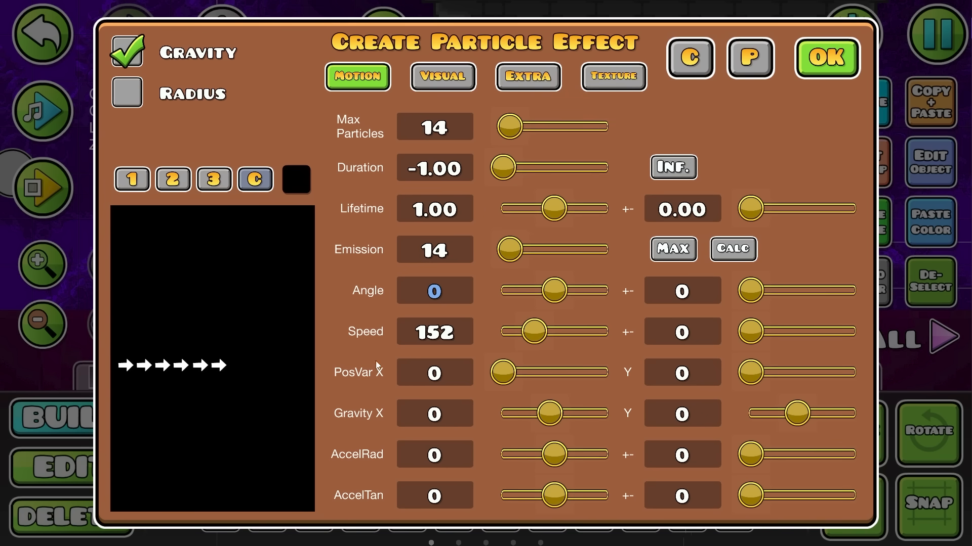
# - Set the particles' start color to bright green (R 0.06, G 1.00, B 0.00) and apply it to the end color
pyautogui.click(442, 76)
pyautogui.click(128, 50)
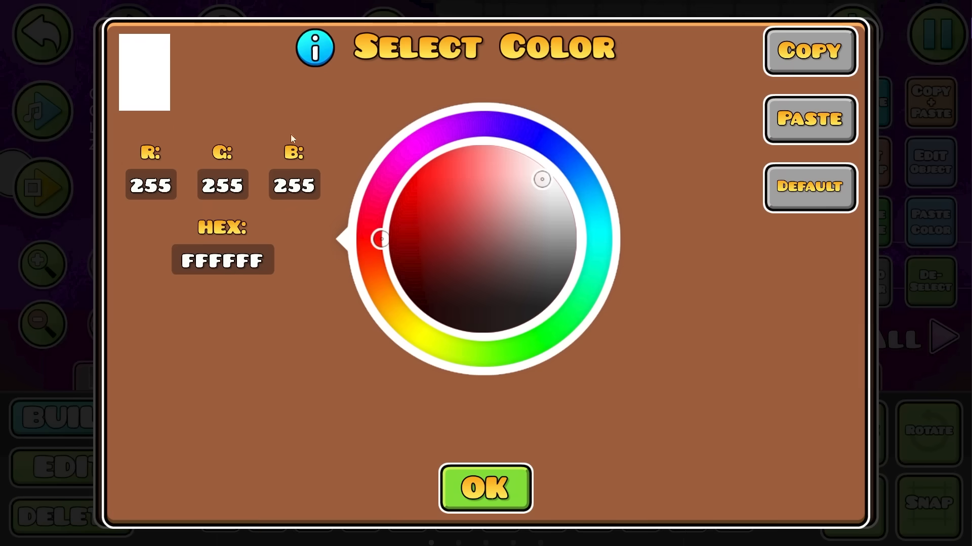
pyautogui.click(412, 171)
pyautogui.click(527, 329)
pyautogui.click(486, 486)
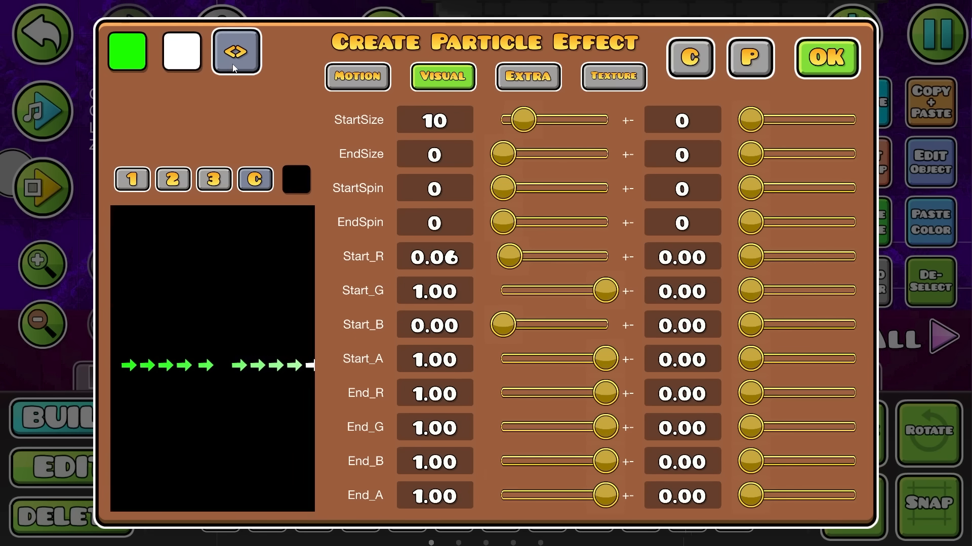
pyautogui.click(236, 52)
pyautogui.click(372, 87)
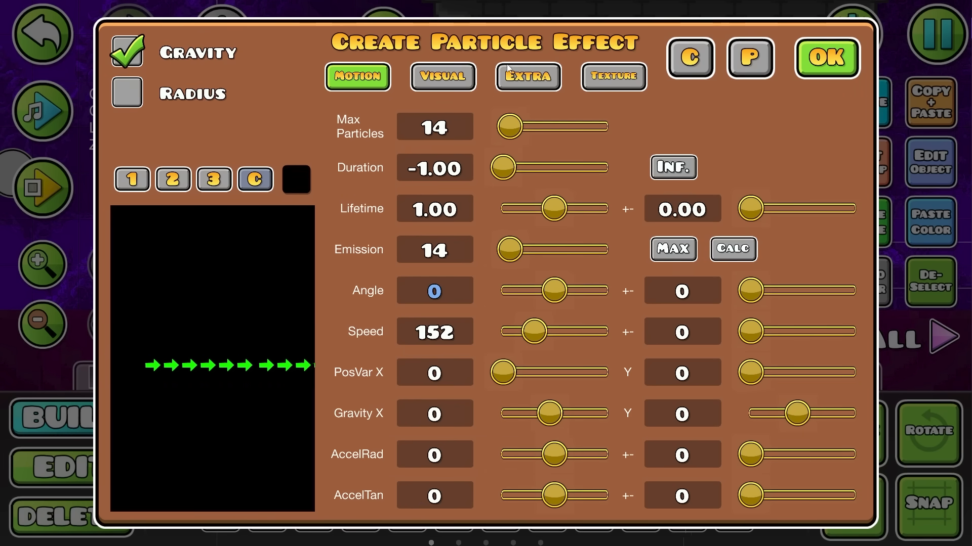
# - Limit the arrow effect to 9 particles and recalculate the matching emission rate
pyautogui.click(528, 76)
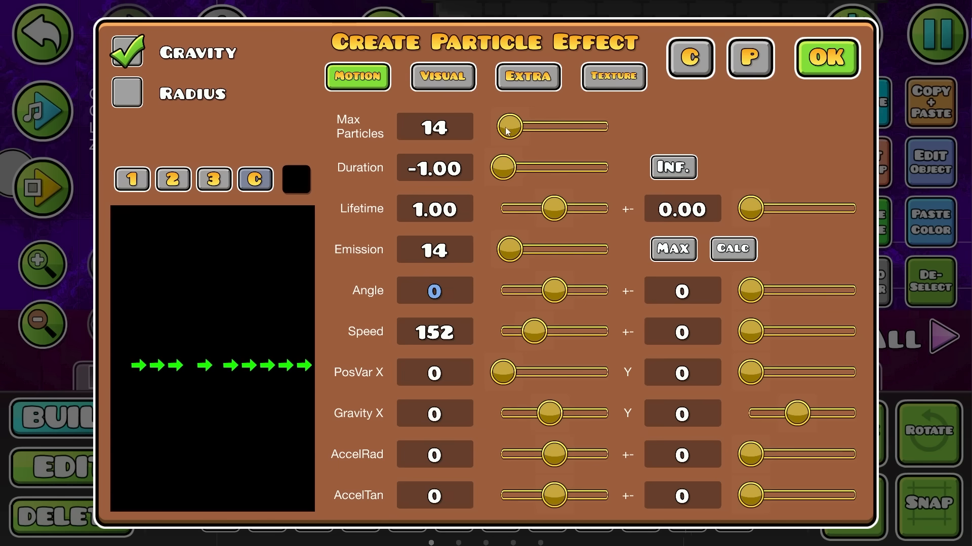
pyautogui.moveTo(507, 130); pyautogui.dragTo(504, 130)
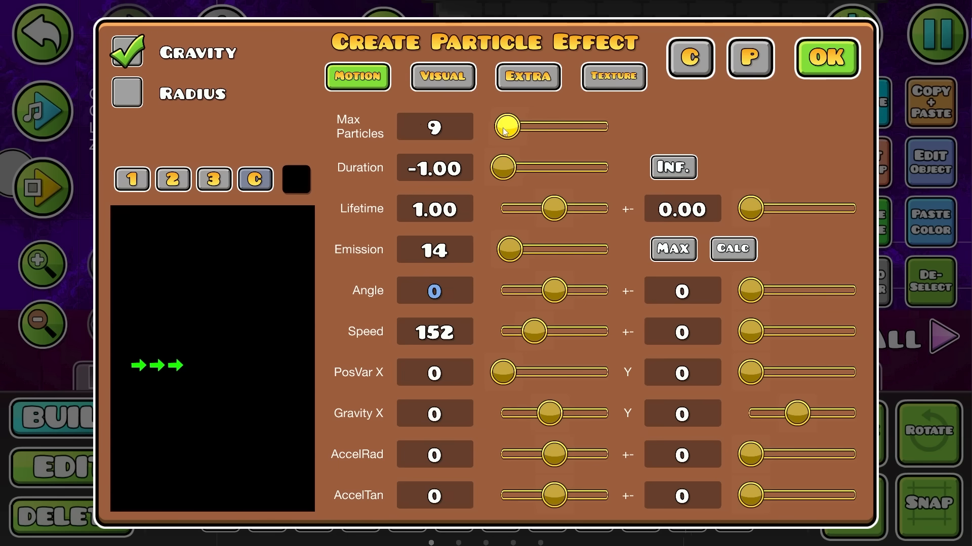
pyautogui.click(743, 253)
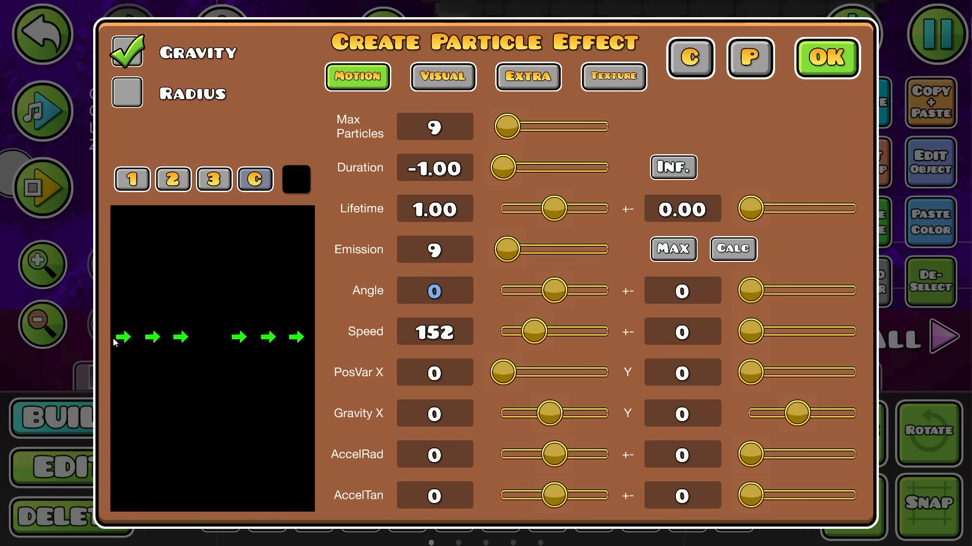
# - Set the arrow particles' Fade in and Fade out to 0.20 each
pyautogui.click(527, 77)
pyautogui.moveTo(503, 119); pyautogui.dragTo(523, 119)
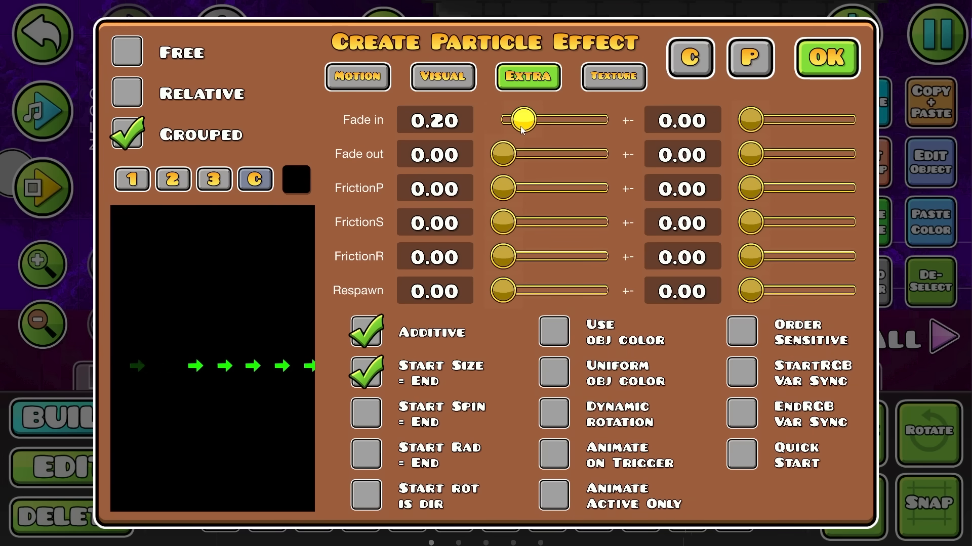
pyautogui.moveTo(503, 154); pyautogui.dragTo(528, 158)
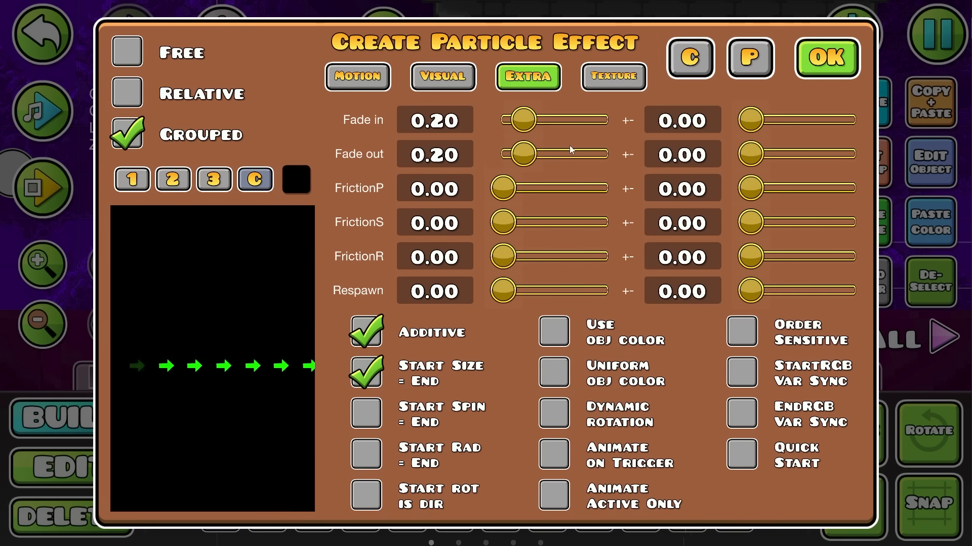
# - Raise the arrow effect's maximum to 10 particles, keep the emission at 9 and accept the particle settings
pyautogui.click(358, 76)
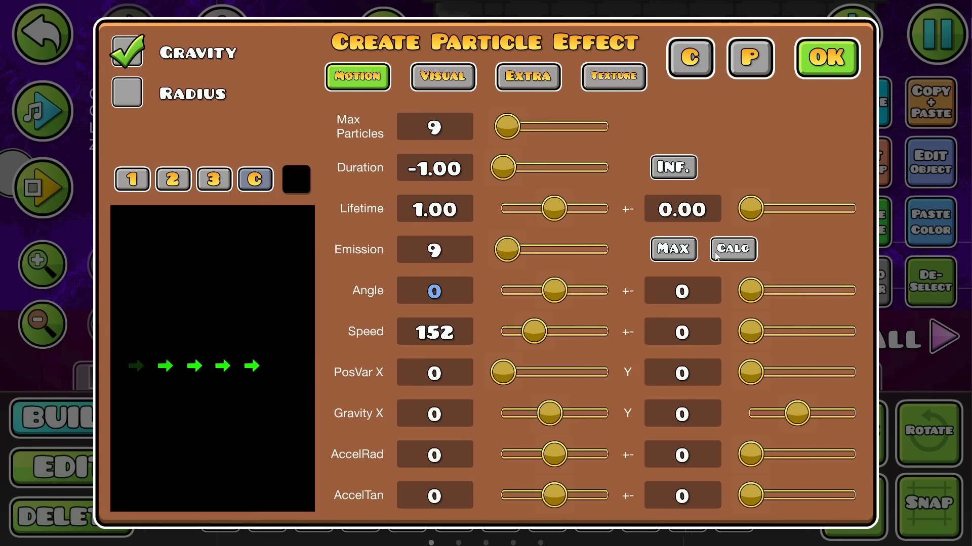
pyautogui.moveTo(490, 133); pyautogui.dragTo(499, 160)
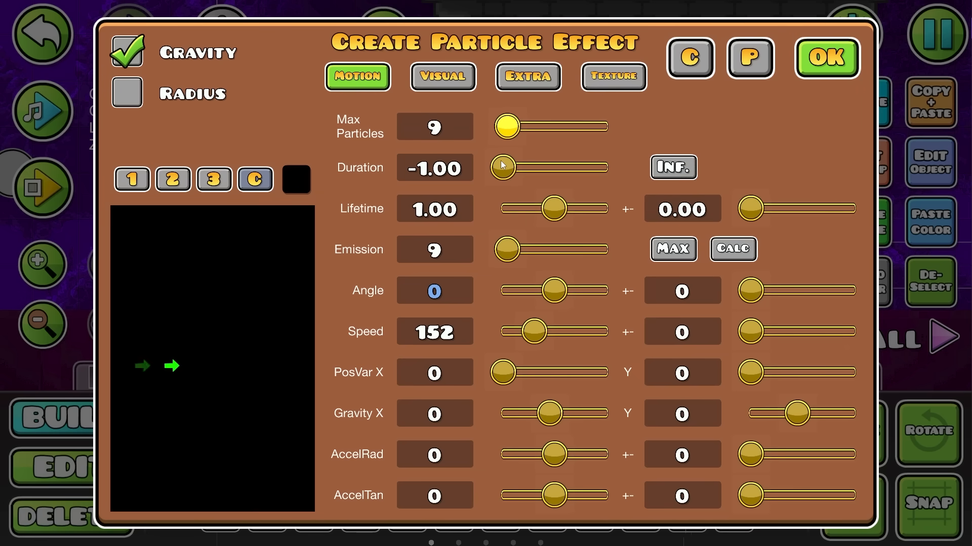
pyautogui.click(736, 251)
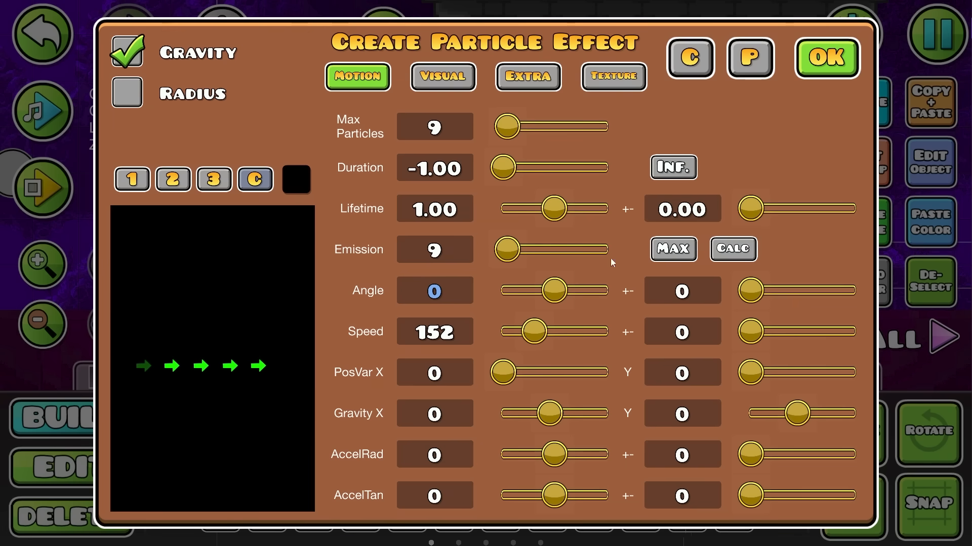
pyautogui.moveTo(509, 136); pyautogui.dragTo(509, 136)
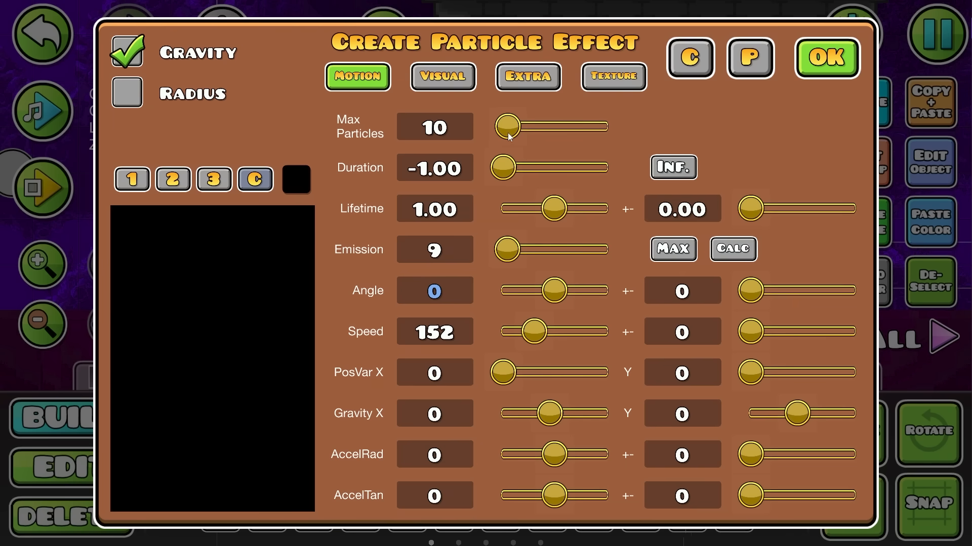
pyautogui.click(818, 69)
# - Scale the arrow particle object to 1.38 and playtest the level
pyautogui.press('2')
pyautogui.click(930, 165)
pyautogui.click(446, 77)
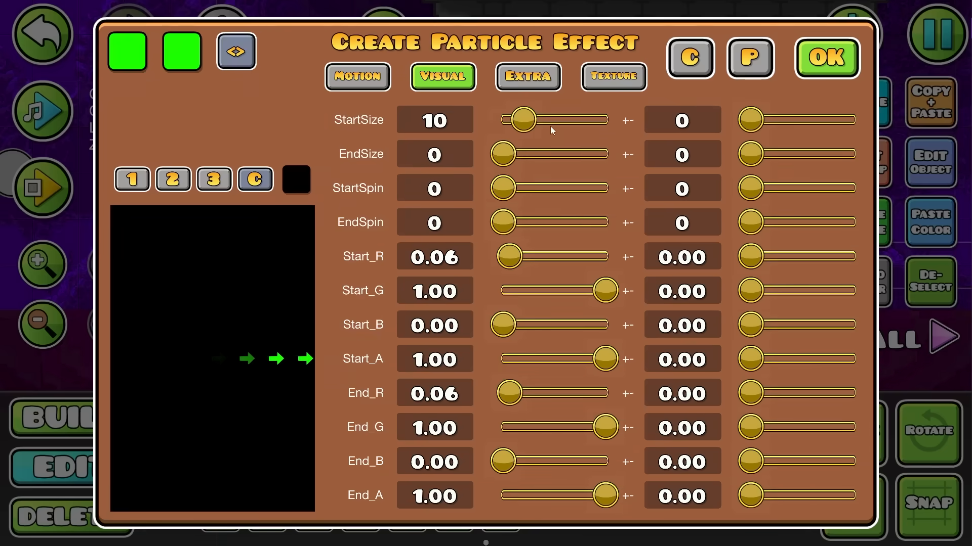
pyautogui.click(826, 59)
pyautogui.click(407, 512)
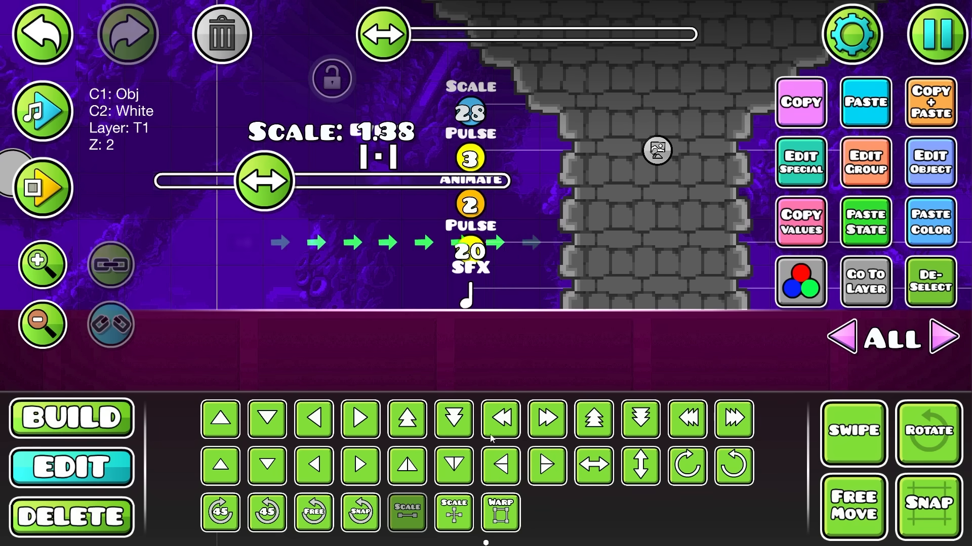
pyautogui.click(61, 198)
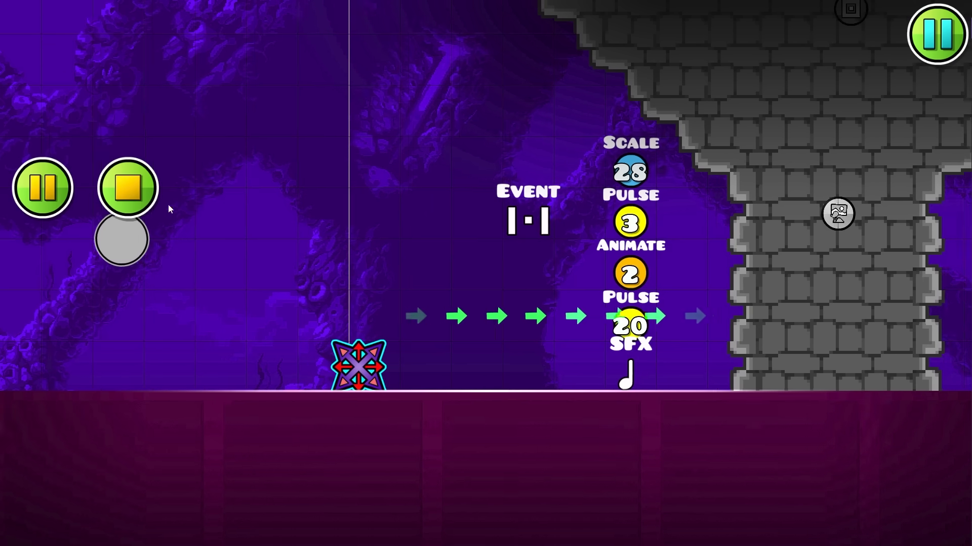
pyautogui.click(128, 189)
# - Enable Quick Start for the arrow particles and playtest the level again
pyautogui.click(405, 309)
pyautogui.click(930, 162)
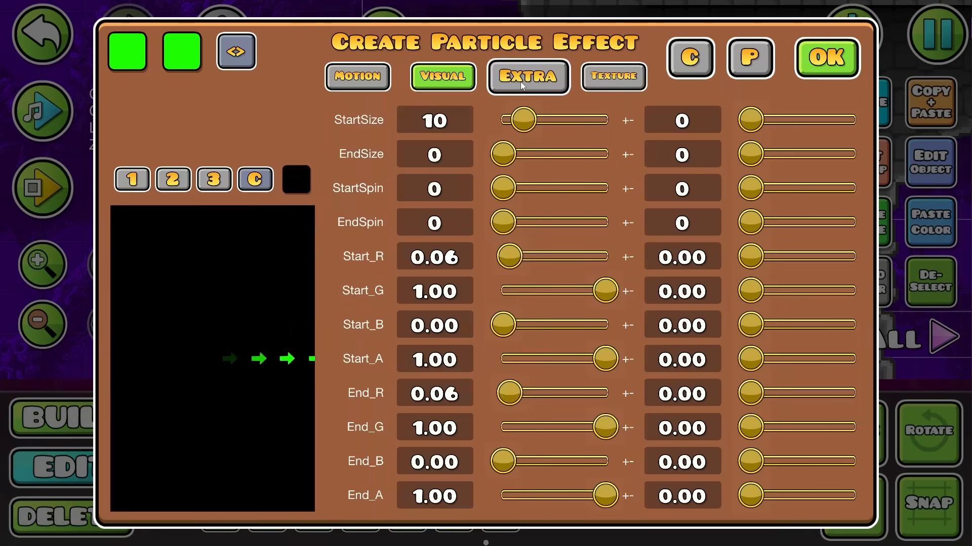
pyautogui.click(521, 79)
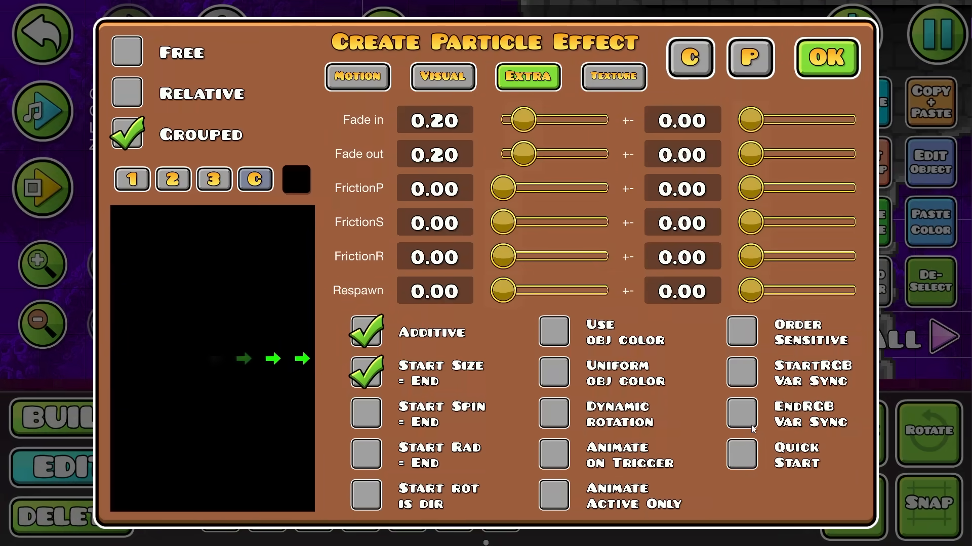
pyautogui.click(743, 455)
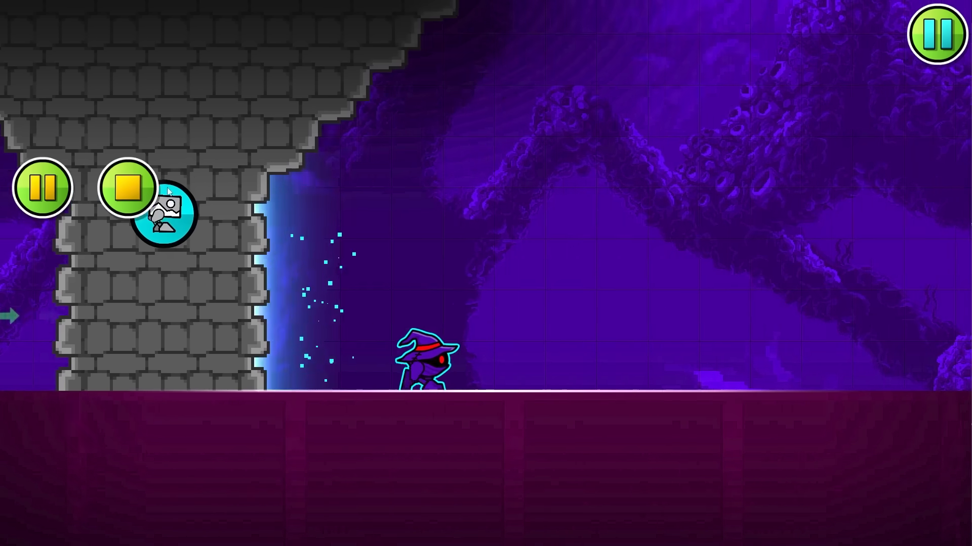
pyautogui.click(128, 189)
pyautogui.click(41, 182)
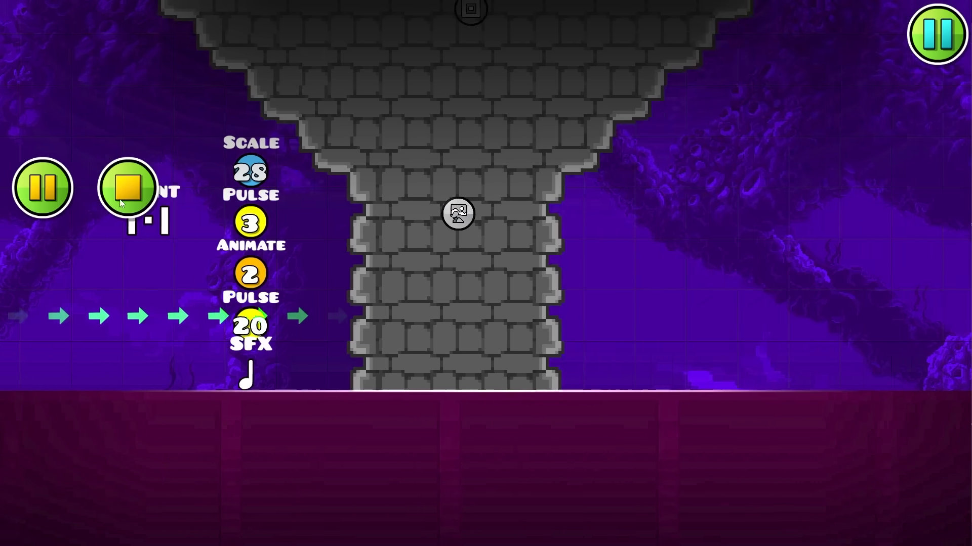
pyautogui.click(128, 189)
# - Delete the glow column along the pillar's right edge, keeping a single glow pair selected
pyautogui.click(689, 353)
pyautogui.moveTo(678, 336); pyautogui.dragTo(656, 338)
pyautogui.press('2')
pyautogui.click(387, 311)
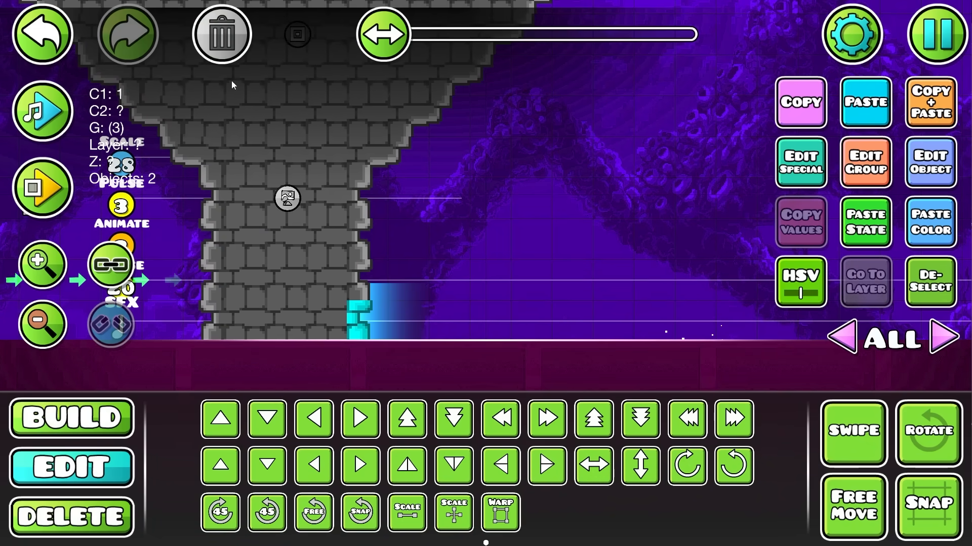
pyautogui.click(223, 41)
pyautogui.click(384, 260)
pyautogui.click(379, 253)
pyautogui.hotkey('ctrl', 'z')
pyautogui.keyDown('shift'); pyautogui.click(390, 245); pyautogui.keyUp('shift')
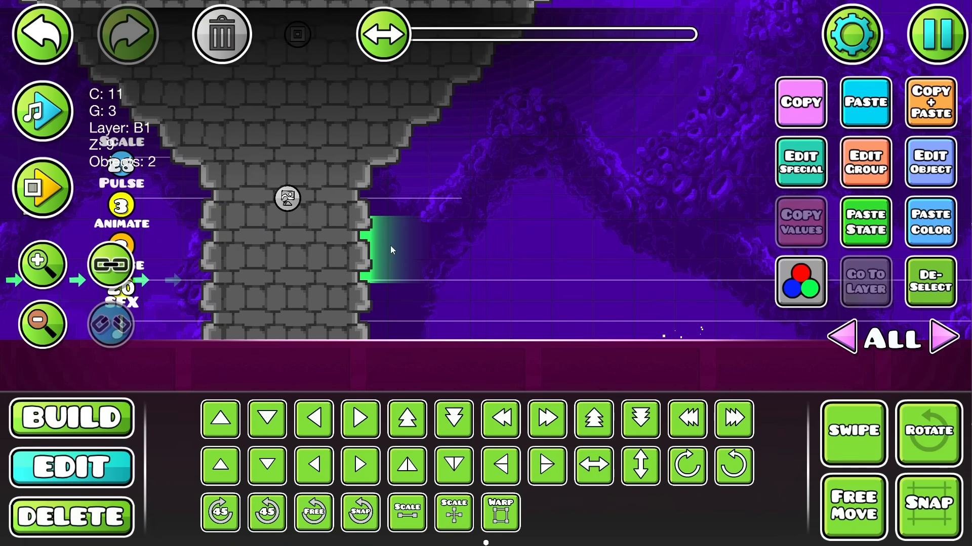
# - Move the remaining glow pair seven blocks right into open space and delete the particle object beneath it
pyautogui.press('d')
pyautogui.moveTo(610, 260); pyautogui.dragTo(467, 250)
pyautogui.press('d')
pyautogui.press('d')
pyautogui.press('d')
pyautogui.press('d')
pyautogui.press('d')
pyautogui.press('d')
pyautogui.click(536, 311)
pyautogui.press('Delete')
# - Rotate the glow pair a quarter turn so its gradient fades upward
pyautogui.click(542, 242)
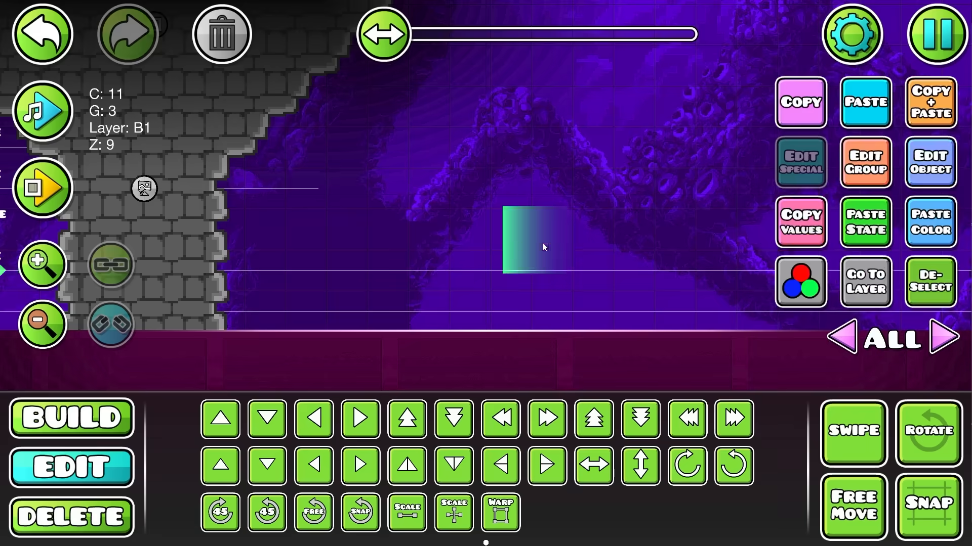
pyautogui.keyDown('shift'); pyautogui.click(541, 242); pyautogui.keyUp('shift')
pyautogui.press('q')
pyautogui.press('c')
# - Assign the glow pair to free color channel 13 and make that channel purple (A100FF)
pyautogui.click(730, 469)
pyautogui.click(486, 483)
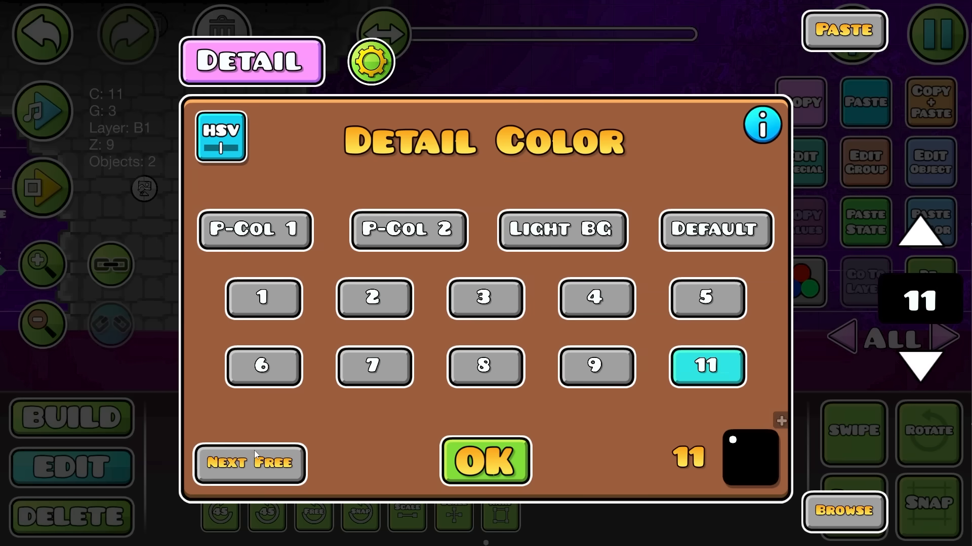
pyautogui.click(748, 465)
pyautogui.click(419, 169)
pyautogui.click(497, 134)
pyautogui.click(488, 480)
pyautogui.click(488, 476)
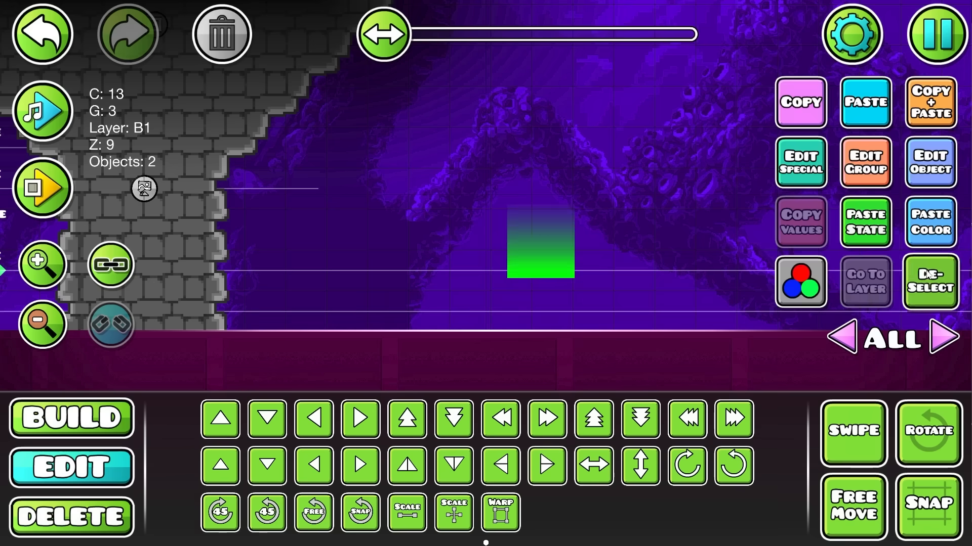
# - Turn one of the two stacked glow pieces white with HSV saturation x0.00 and brightness x2.00
pyautogui.click(930, 282)
pyautogui.scroll(4, 607, 262)
pyautogui.hotkey('ctrl', 'z')
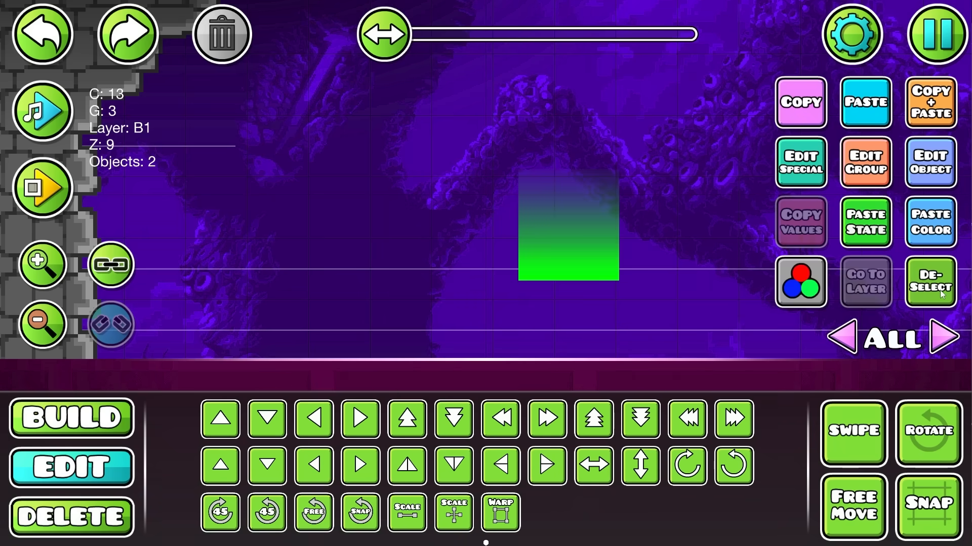
pyautogui.click(930, 282)
pyautogui.click(574, 244)
pyautogui.click(800, 282)
pyautogui.moveTo(169, 200); pyautogui.dragTo(178, 194)
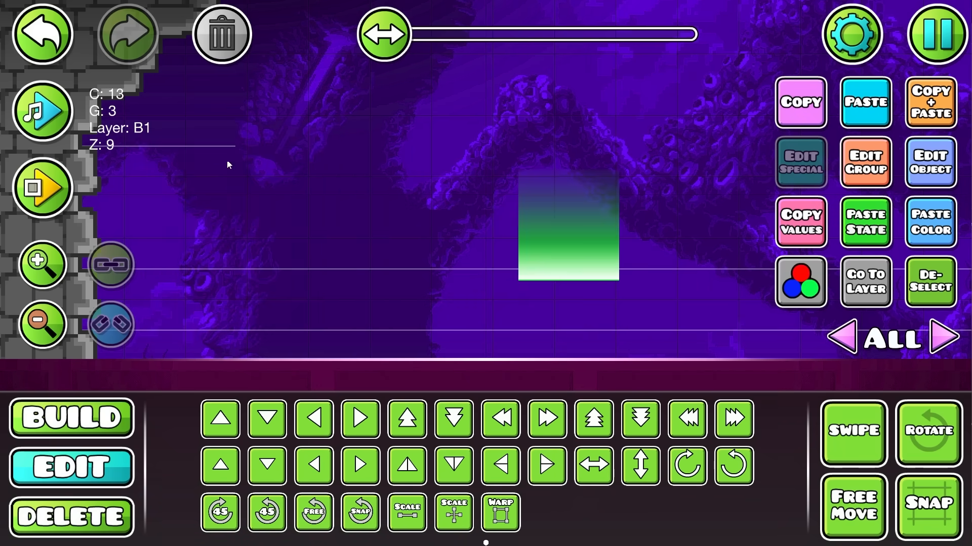
pyautogui.click(582, 263)
pyautogui.click(799, 285)
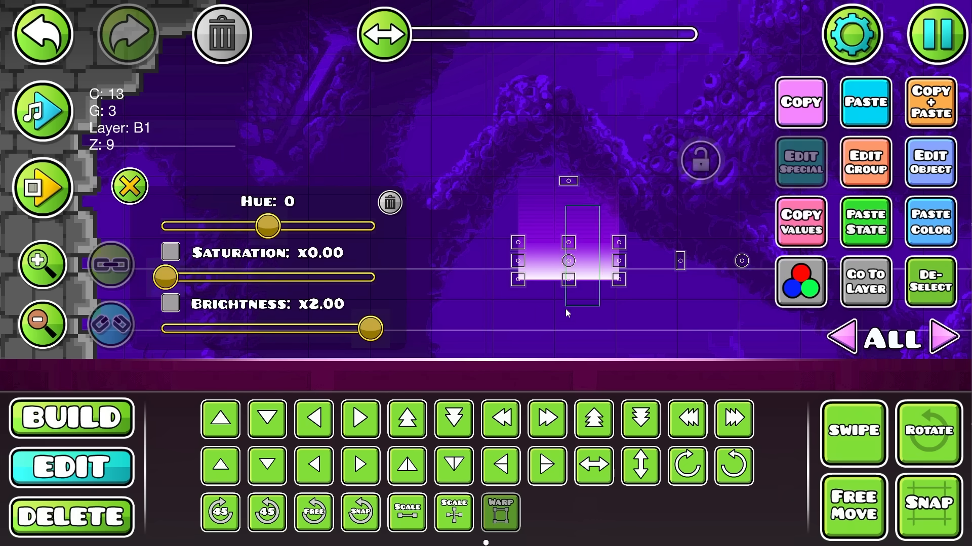
# - Warp the white glow piece into a thin strip along the bottom edge of the purple glow
pyautogui.moveTo(566, 308); pyautogui.dragTo(567, 307)
pyautogui.click(929, 297)
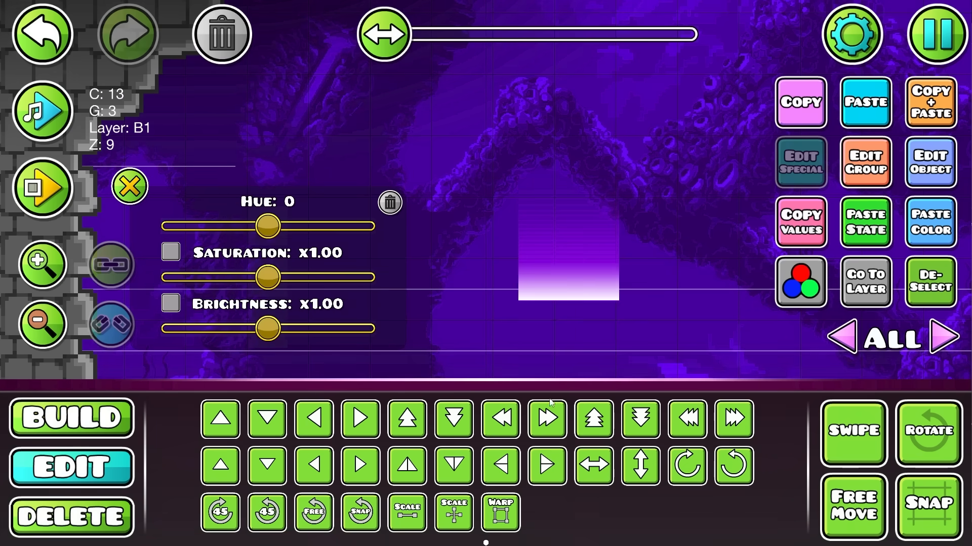
pyautogui.hotkey('ctrl', 'z')
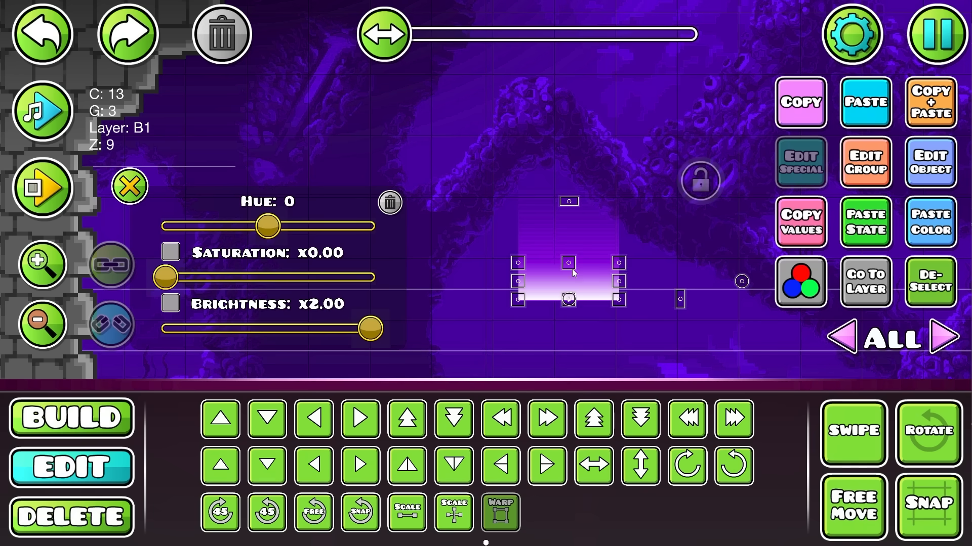
pyautogui.moveTo(573, 273); pyautogui.dragTo(573, 299)
# - Stretch the purple glow and white strip together to ScaleX 4.00 and move them down near the ground
pyautogui.scroll(-5, 572, 294)
pyautogui.moveTo(563, 249); pyautogui.dragTo(537, 329)
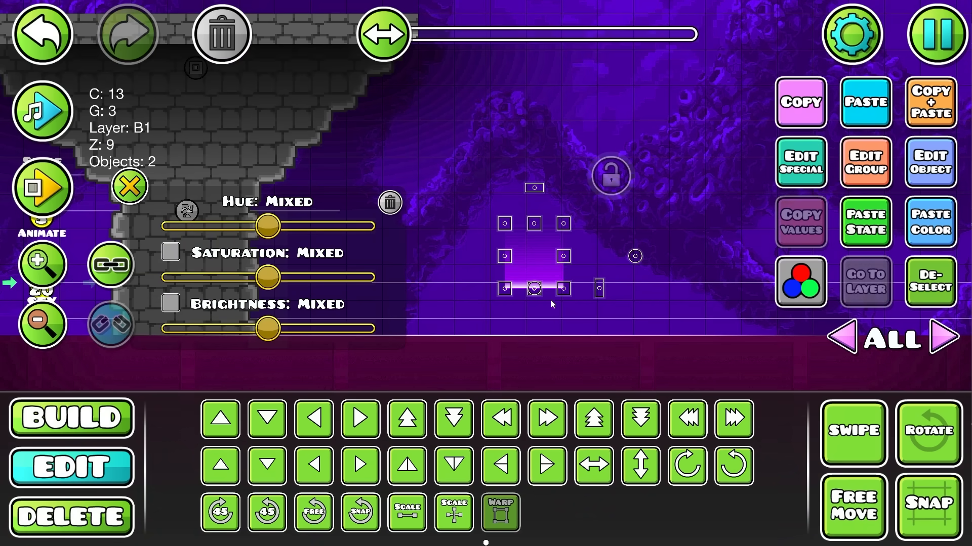
pyautogui.click(453, 528)
pyautogui.moveTo(432, 208); pyautogui.dragTo(810, 257)
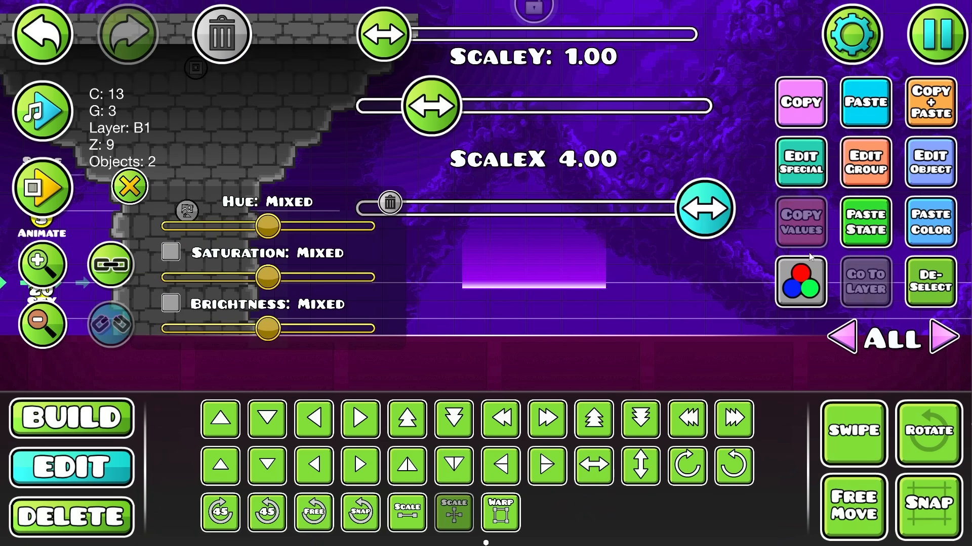
pyautogui.moveTo(560, 274); pyautogui.dragTo(533, 308)
pyautogui.click(557, 466)
# - Duplicate the stretched glow segment and place the copy directly beside the original
pyautogui.hotkey('ctrl', 'd')
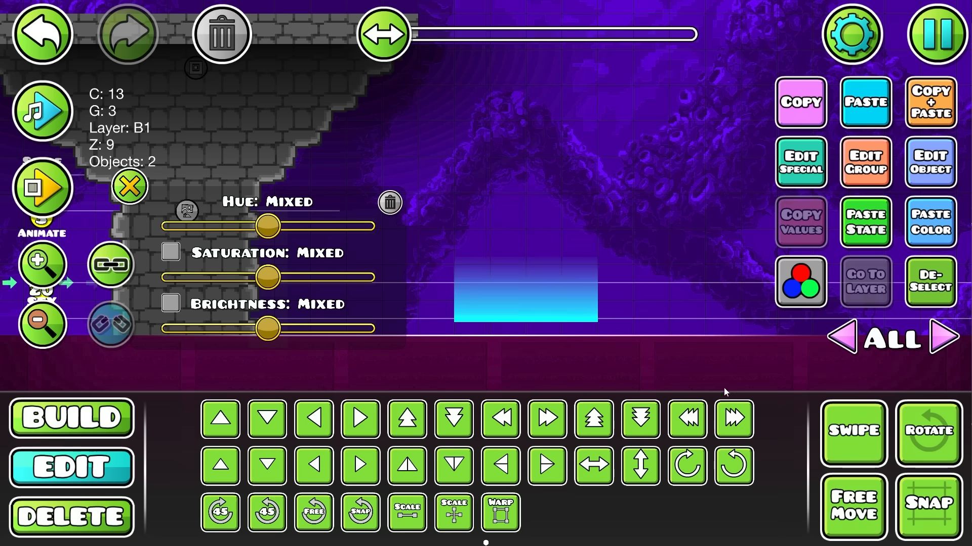
pyautogui.click(734, 419)
pyautogui.click(501, 419)
pyautogui.moveTo(653, 279); pyautogui.dragTo(511, 288)
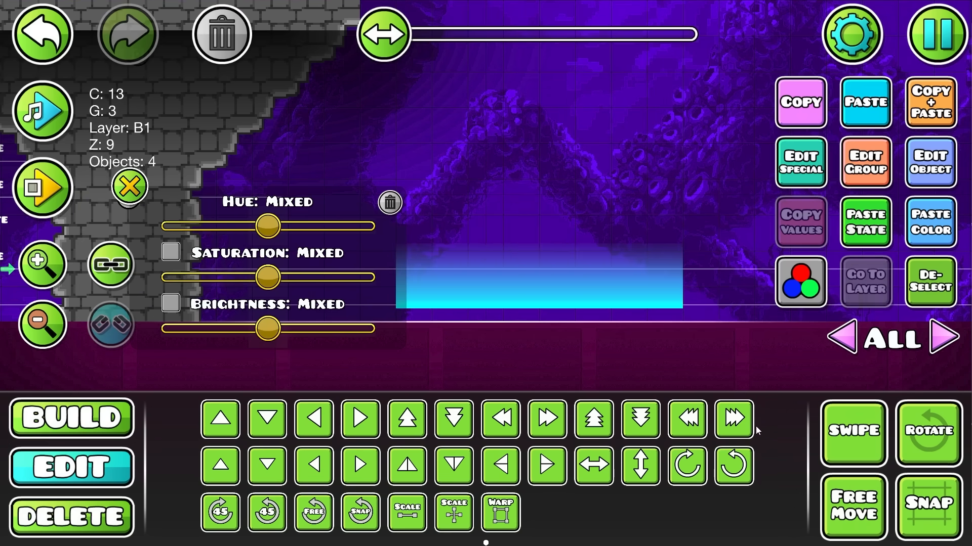
pyautogui.click(751, 433)
# - Duplicate the joined glow segments repeatedly and line up the copies end to end as a long ground strip
pyautogui.moveTo(698, 336); pyautogui.dragTo(543, 335)
pyautogui.moveTo(590, 269); pyautogui.dragTo(379, 358)
pyautogui.hotkey('ctrl', 'd')
pyautogui.click(736, 411)
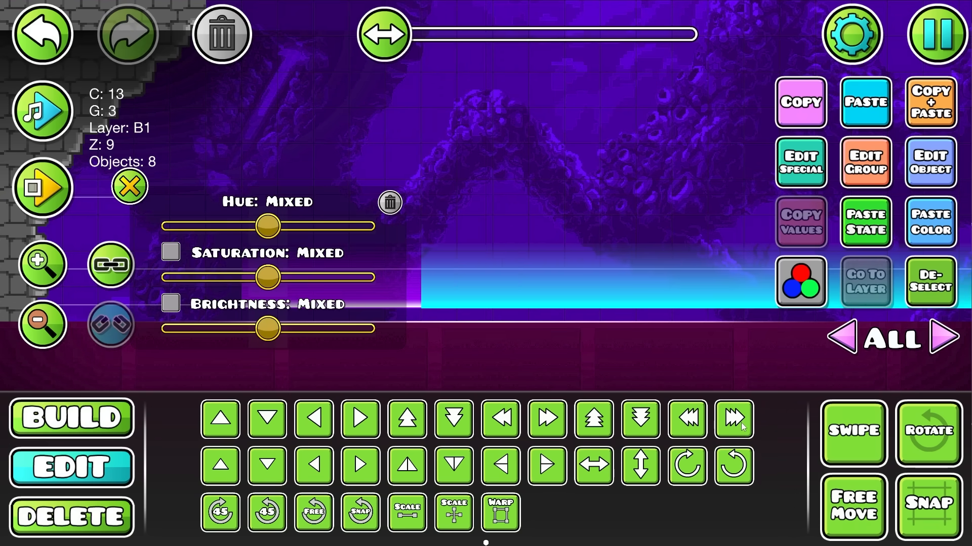
pyautogui.tripleClick(737, 411)
pyautogui.press('a')
pyautogui.press('a')
pyautogui.press('a')
pyautogui.press('a')
pyautogui.moveTo(675, 338); pyautogui.dragTo(512, 332)
pyautogui.click(810, 285)
pyautogui.click(748, 457)
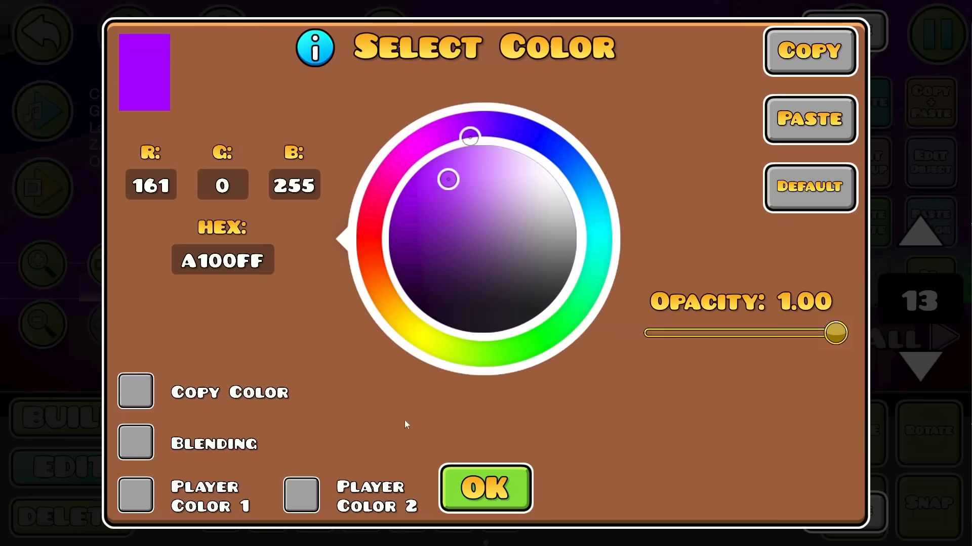
pyautogui.press('Escape')
pyautogui.press('Escape')
# - Select the whole ground glow strip and move it left until it runs past the pillar, triggers and start line
pyautogui.hotkey('alt', 'd')
pyautogui.moveTo(184, 308); pyautogui.dragTo(302, 308)
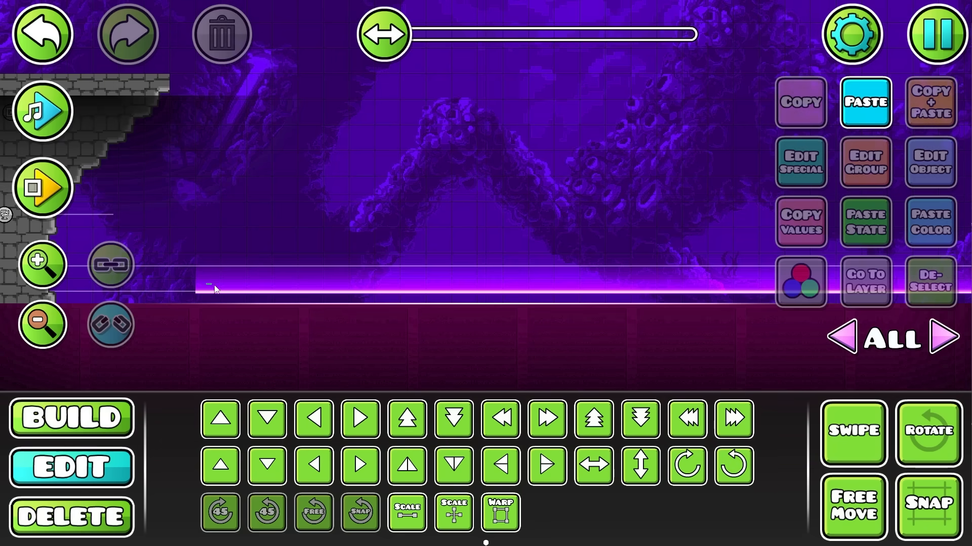
pyautogui.moveTo(214, 286); pyautogui.dragTo(843, 325)
pyautogui.press('a')
pyautogui.press('a')
pyautogui.press('a')
pyautogui.press('a')
pyautogui.press('a')
pyautogui.press('a')
pyautogui.press('a')
pyautogui.press('a')
pyautogui.press('a')
pyautogui.press('a')
pyautogui.press('a')
pyautogui.press('a')
pyautogui.press('a')
pyautogui.press('a')
pyautogui.press('a')
pyautogui.press('a')
pyautogui.press('a')
pyautogui.press('a')
pyautogui.press('a')
pyautogui.press('a')
pyautogui.moveTo(121, 332); pyautogui.dragTo(567, 316)
pyautogui.moveTo(335, 305); pyautogui.dragTo(463, 304)
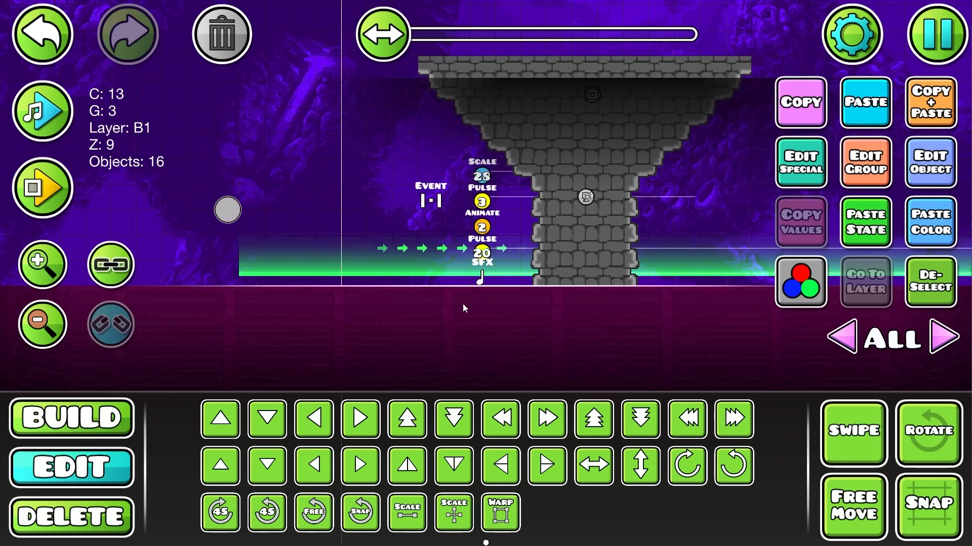
pyautogui.scroll(5, 463, 308)
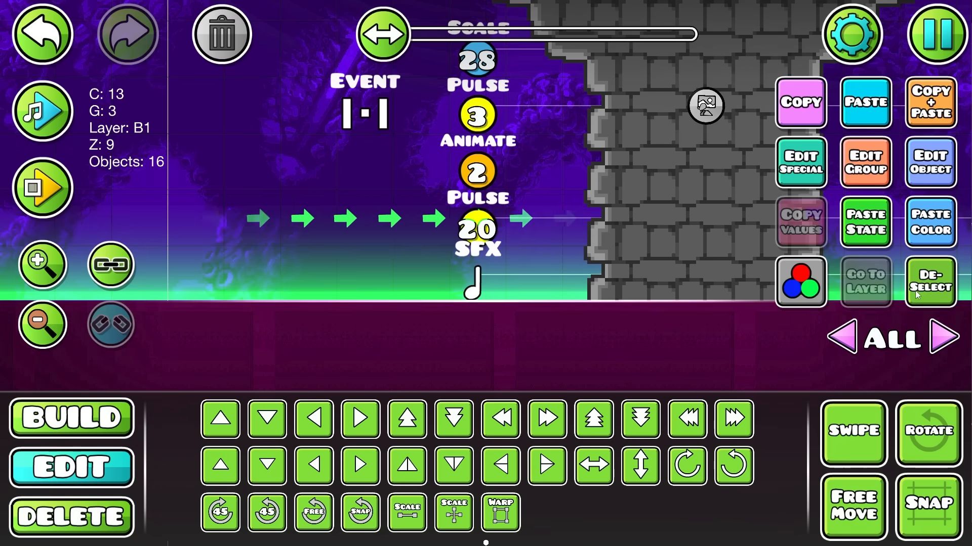
# - Nudge the purple ground glow strip down onto the ground line and deselect it
pyautogui.click(917, 296)
pyautogui.scroll(-5, 620, 308)
pyautogui.hotkey('ctrl', 'z')
pyautogui.click(267, 466)
pyautogui.click(927, 290)
pyautogui.scroll(3, 620, 308)
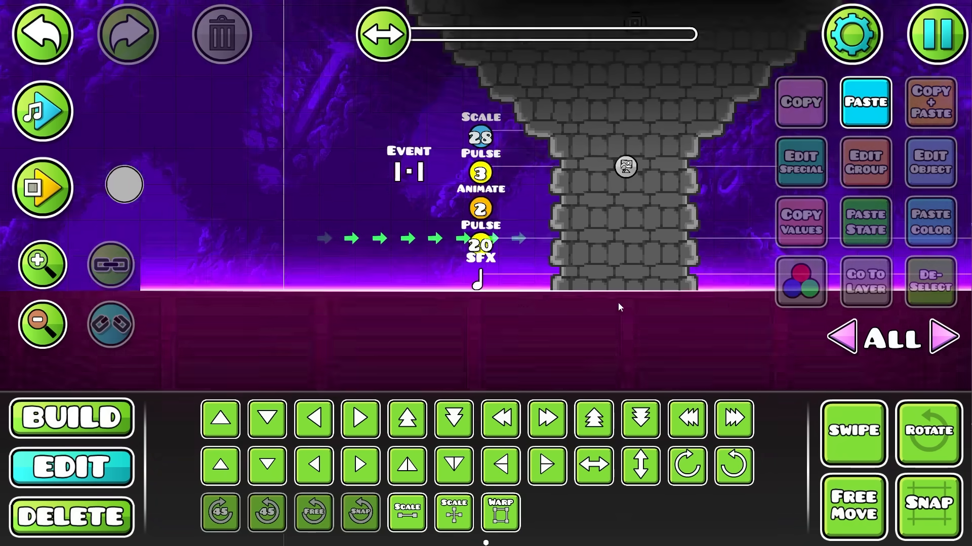
# - Choose a different ground line style in the level settings and playtest the level briefly
pyautogui.click(848, 38)
pyautogui.click(806, 215)
pyautogui.click(739, 403)
pyautogui.press('Escape')
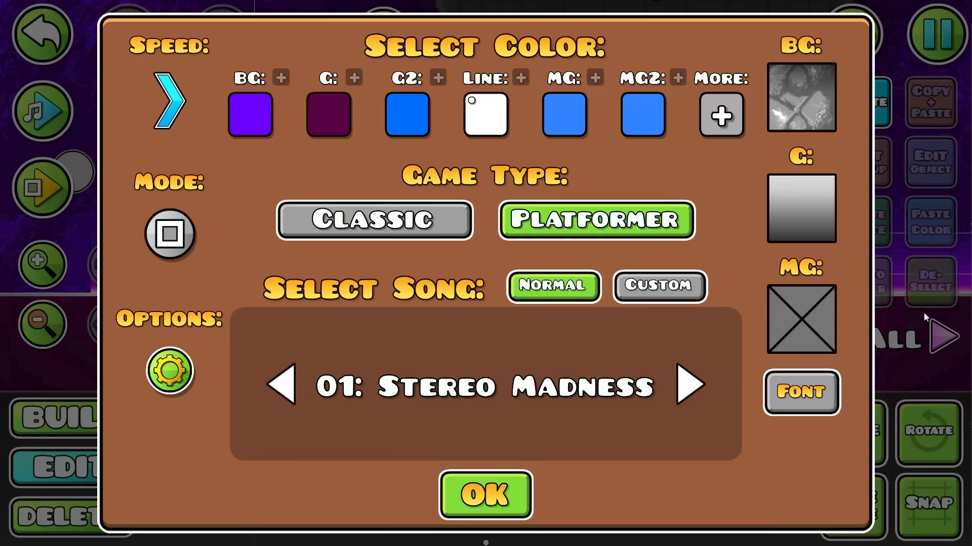
pyautogui.press('Escape')
pyautogui.click(53, 192)
pyautogui.click(128, 193)
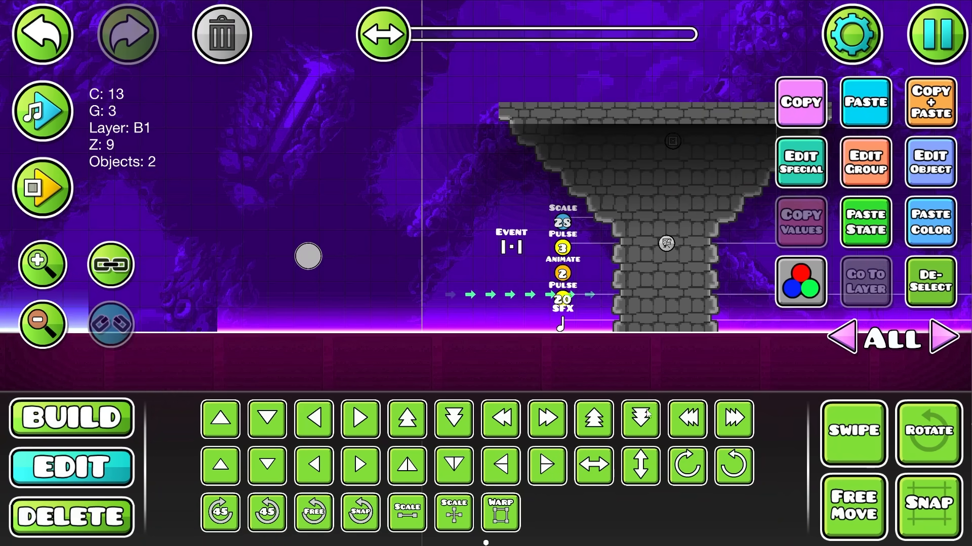
# - Extend the ground glow strip further left of the start line with copies of its end segment
pyautogui.moveTo(317, 315); pyautogui.dragTo(528, 314)
pyautogui.press('d')
pyautogui.press('d')
pyautogui.press('d')
pyautogui.press('d')
pyautogui.press('d')
pyautogui.click(292, 306)
pyautogui.keyDown('shift'); pyautogui.click(291, 307); pyautogui.keyUp('shift')
pyautogui.press('d')
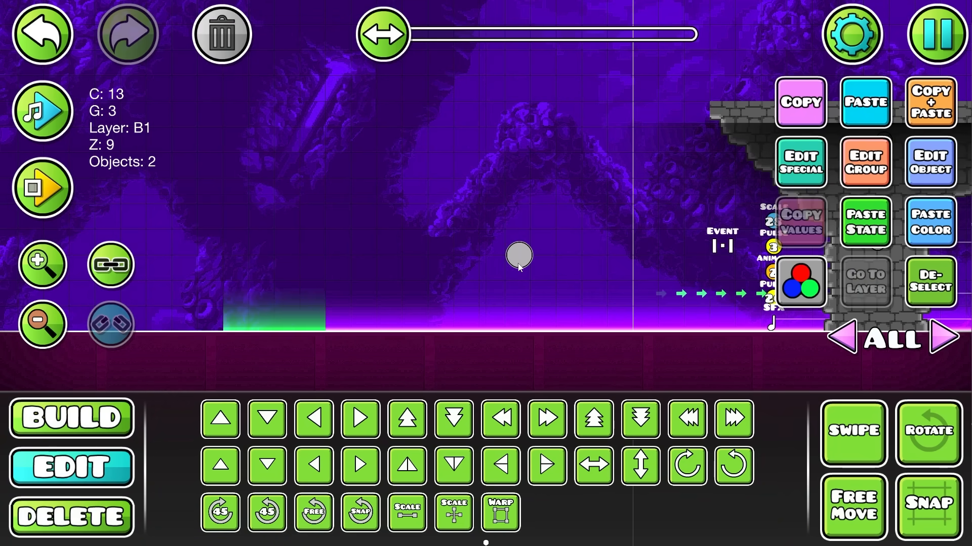
# - Delete the stray grey circle object left of the start line and playtest the level
pyautogui.click(519, 262)
pyautogui.moveTo(531, 246); pyautogui.dragTo(481, 262)
pyautogui.click(221, 36)
pyautogui.click(51, 188)
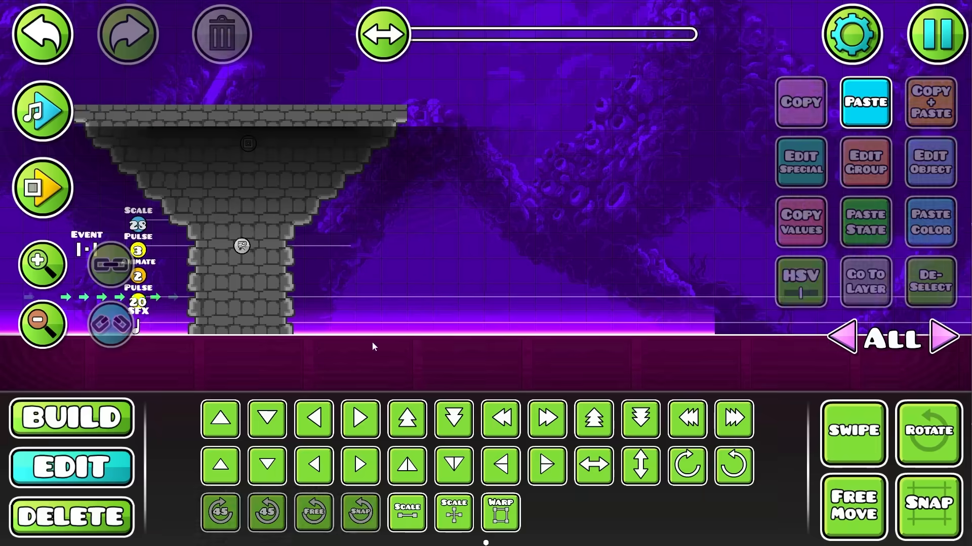
# - Select one ground glow segment beyond the pillar and set the selection filter to its colour channel 13
pyautogui.click(436, 321)
pyautogui.press('Right')
pyautogui.moveTo(304, 329); pyautogui.dragTo(670, 377)
pyautogui.moveTo(388, 345); pyautogui.dragTo(508, 312)
pyautogui.click(682, 277)
pyautogui.press('3')
pyautogui.moveTo(652, 329); pyautogui.dragTo(537, 356)
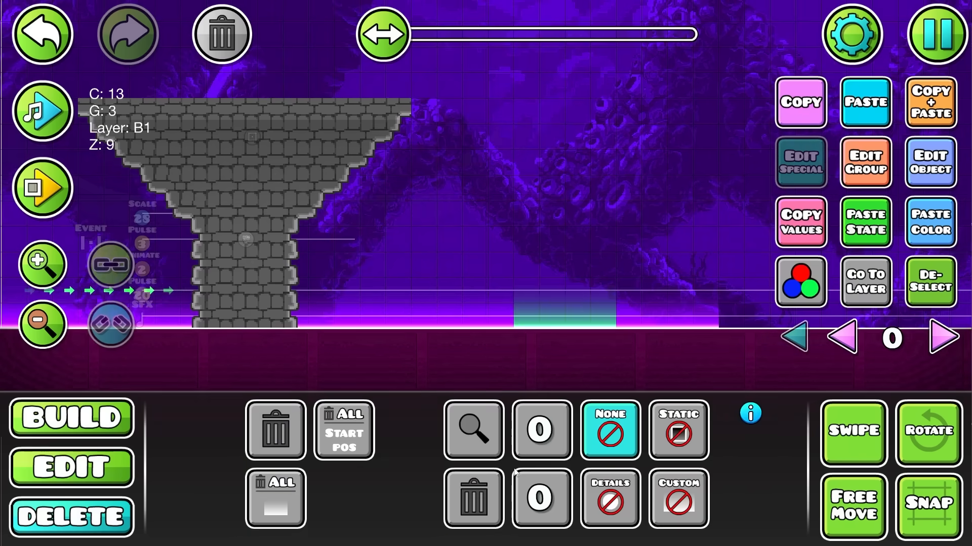
pyautogui.click(540, 499)
pyautogui.click(484, 361)
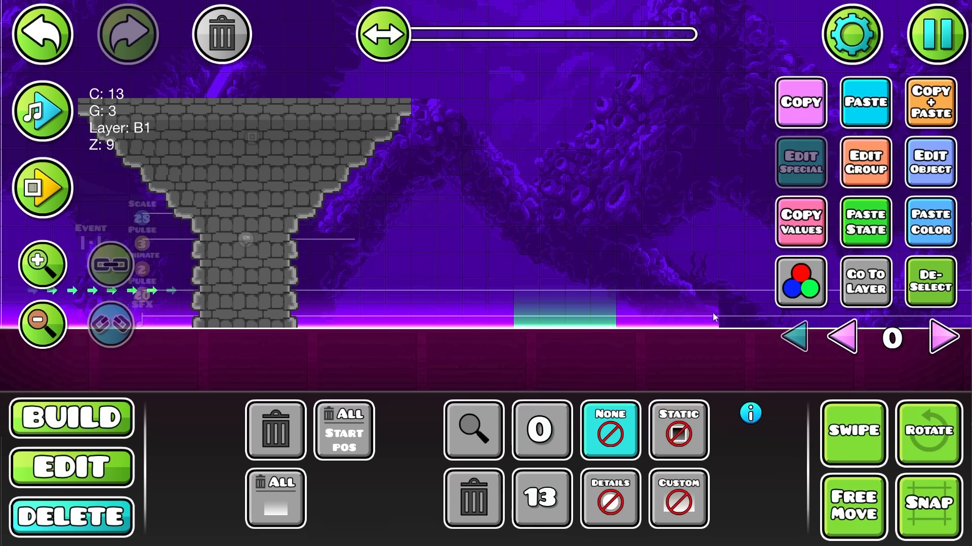
# - Select every ground glow segment along the whole strip, from its far end back past the start line
pyautogui.press('2')
pyautogui.moveTo(704, 313); pyautogui.dragTo(339, 294)
pyautogui.moveTo(323, 353); pyautogui.dragTo(631, 334)
pyautogui.moveTo(624, 297); pyautogui.dragTo(223, 245)
pyautogui.moveTo(446, 335); pyautogui.dragTo(632, 335)
pyautogui.moveTo(628, 296); pyautogui.dragTo(243, 243)
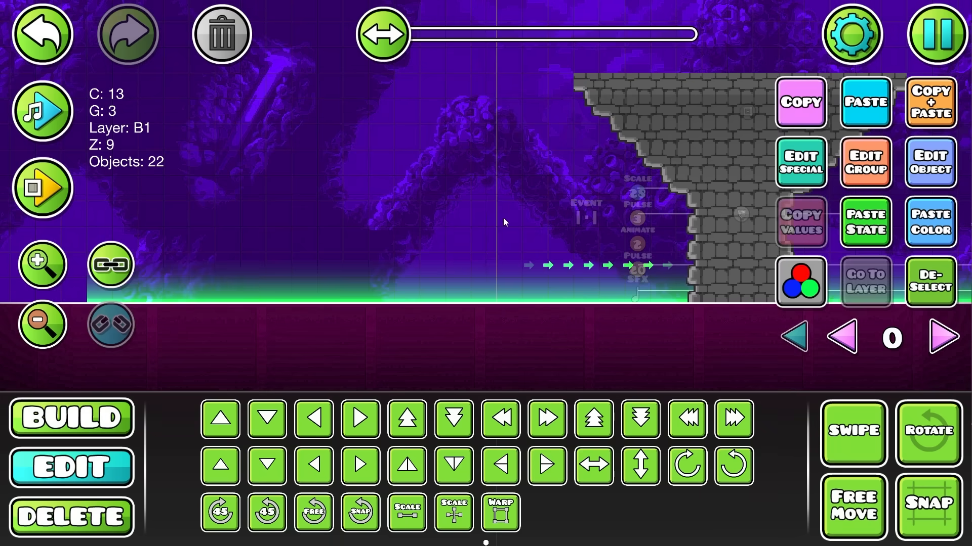
# - Remove group 3 from the selected glow segments and reset the selection filter's colour to 0
pyautogui.moveTo(505, 221); pyautogui.dragTo(375, 255)
pyautogui.hotkey('alt', 'g')
pyautogui.click(291, 277)
pyautogui.click(485, 498)
pyautogui.press('3')
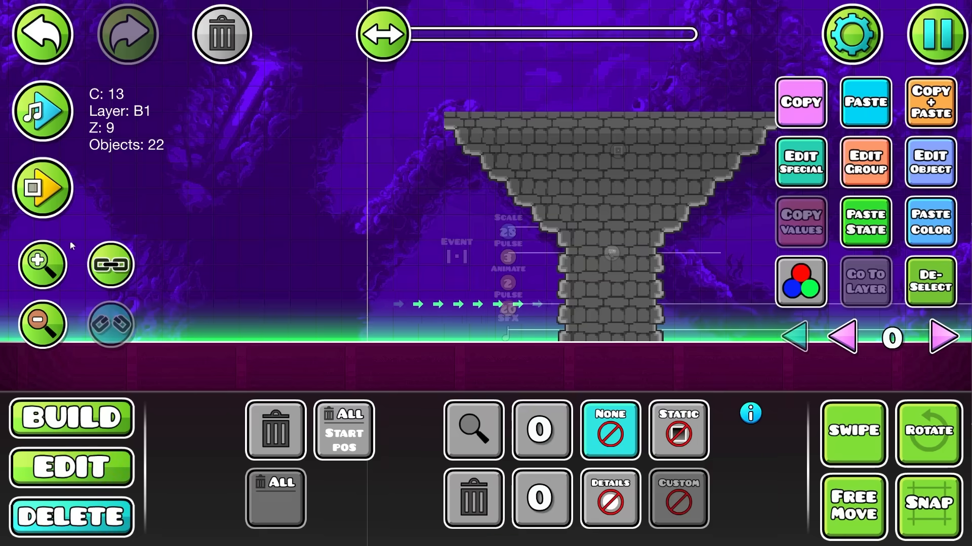
pyautogui.press('2')
# - Show all layers, place a second stream of green arrow particles beyond the pillar, and playtest the level
pyautogui.click(43, 187)
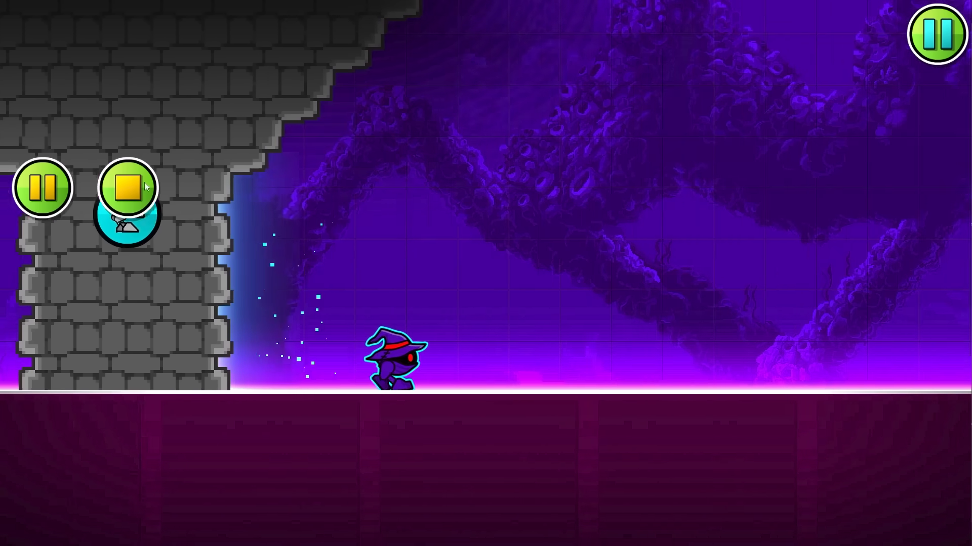
pyautogui.click(146, 187)
pyautogui.click(790, 338)
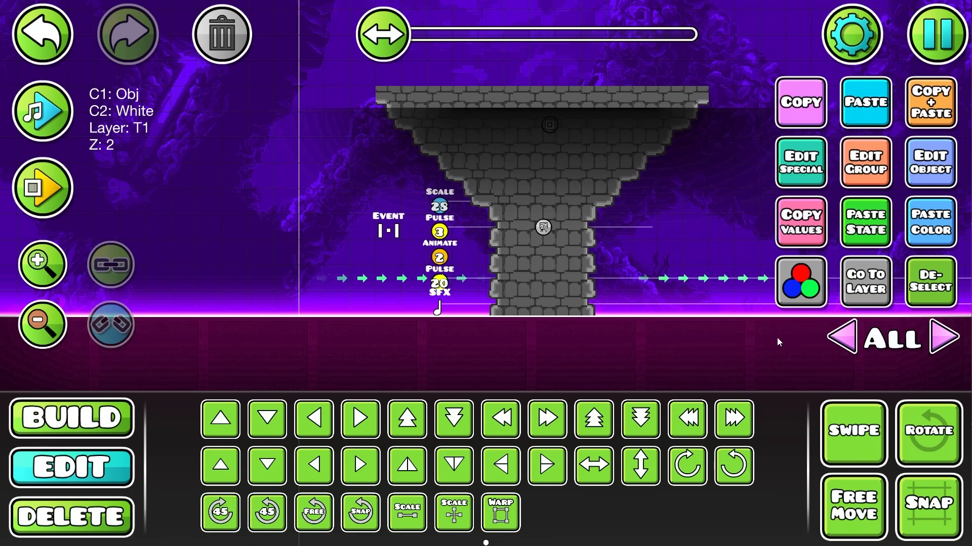
pyautogui.press('Return')
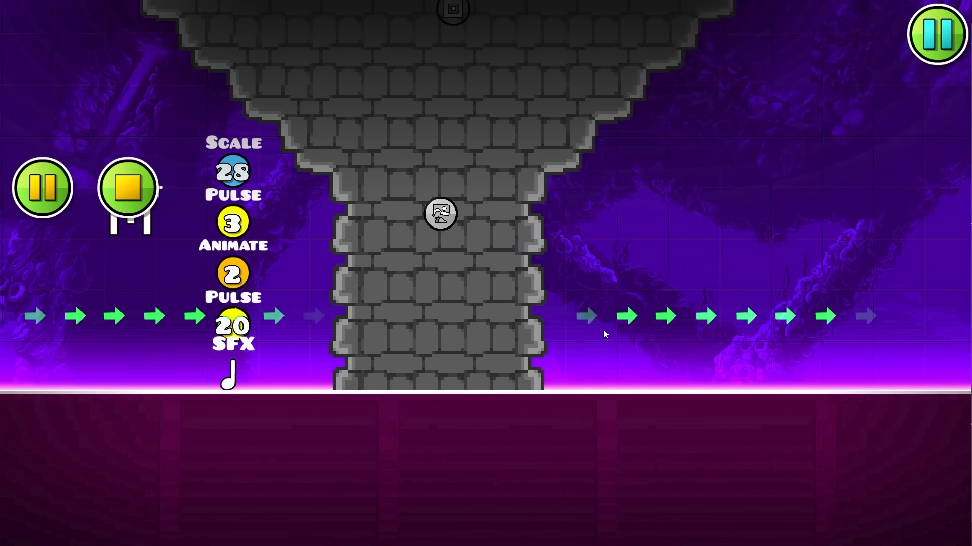
pyautogui.click(143, 190)
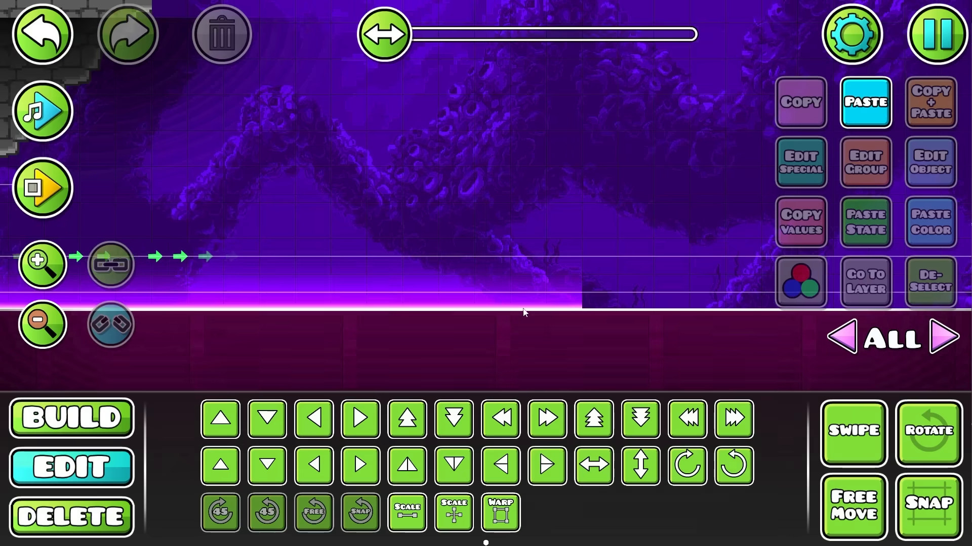
# - Switch to editor layer 0 and select a brick in the pillar's flared upper part
pyautogui.click(109, 416)
pyautogui.click(117, 383)
pyautogui.click(117, 383)
pyautogui.click(72, 468)
pyautogui.moveTo(403, 302); pyautogui.dragTo(687, 322)
pyautogui.click(273, 132)
pyautogui.click(944, 337)
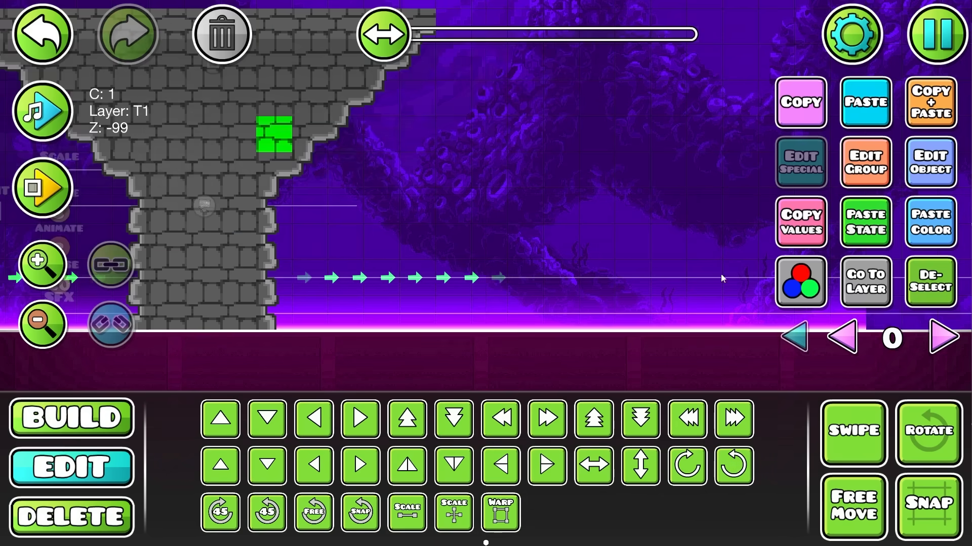
pyautogui.moveTo(300, 170); pyautogui.dragTo(355, 223)
# - Place a small grey stone pile on the ground past the glow strip's end, built from two mirrored halves
pyautogui.press('1')
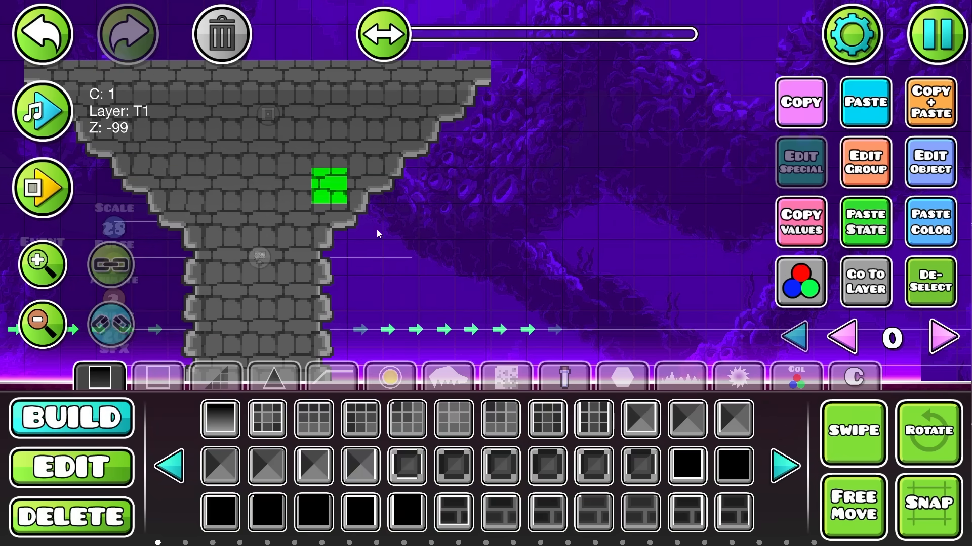
pyautogui.click(506, 377)
pyautogui.moveTo(722, 322); pyautogui.dragTo(424, 253)
pyautogui.scroll(2, 425, 253)
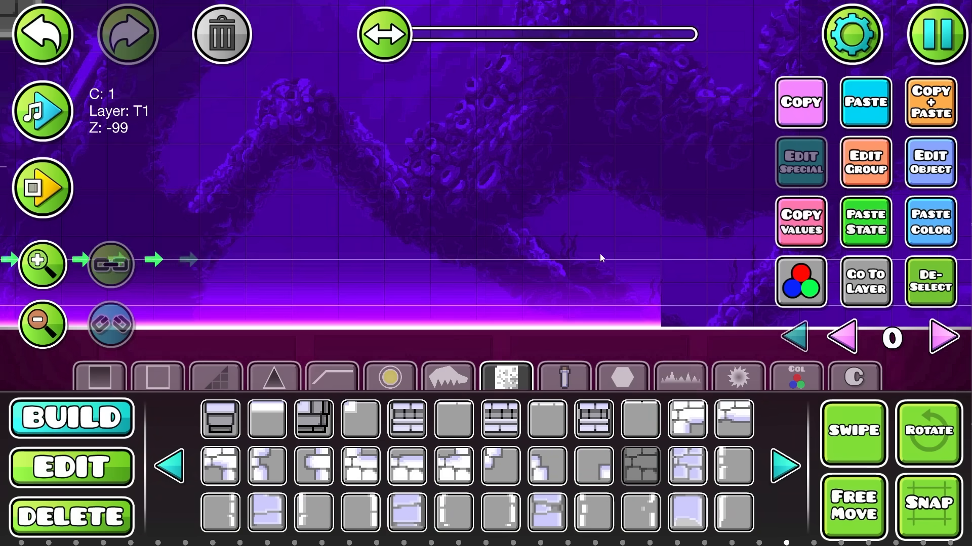
pyautogui.moveTo(599, 256); pyautogui.dragTo(469, 235)
pyautogui.click(606, 300)
pyautogui.press('2')
pyautogui.hotkey('alt', 'q')
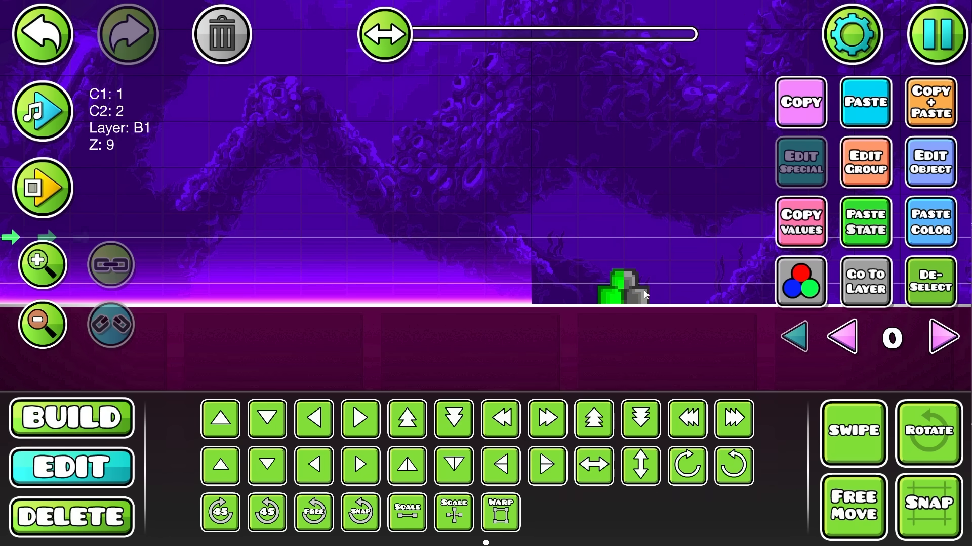
# - Select both halves of the stone pile, move them left to the glow strip's end and scale them to 1.46
pyautogui.keyDown('shift'); pyautogui.click(643, 290); pyautogui.keyUp('shift')
pyautogui.press('a')
pyautogui.click(421, 511)
pyautogui.moveTo(427, 222); pyautogui.dragTo(470, 222)
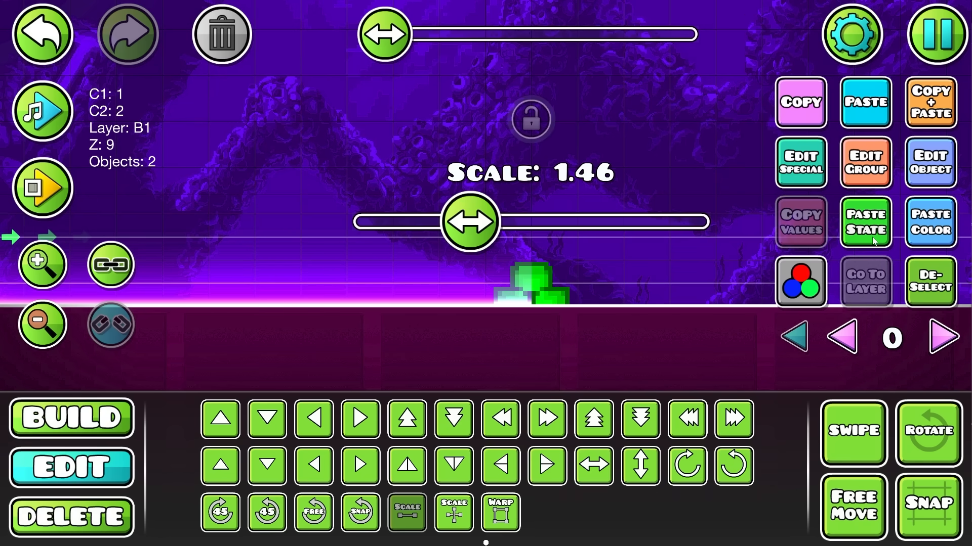
# - Apply the pillar brick's layer and Z order state to the stone pile and raise it onto the ground line
pyautogui.click(923, 230)
pyautogui.click(919, 283)
pyautogui.hotkey('ctrl', 'z')
pyautogui.click(408, 466)
pyautogui.click(268, 466)
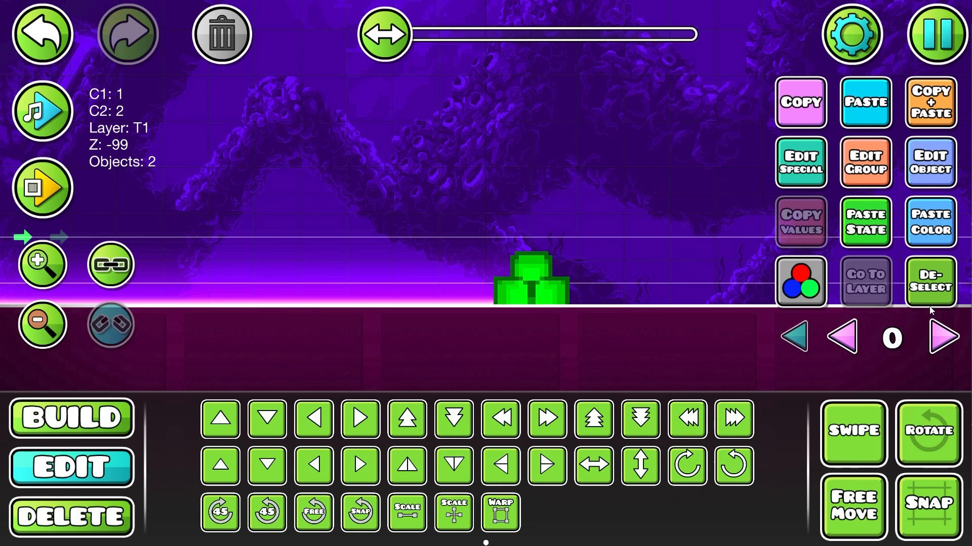
pyautogui.click(930, 295)
# - Show all layers, place an End trigger above the ground just before the stone pile, and keep its default settings
pyautogui.click(796, 337)
pyautogui.scroll(-4, 607, 313)
pyautogui.press('1')
pyautogui.moveTo(582, 307); pyautogui.dragTo(750, 356)
pyautogui.click(793, 380)
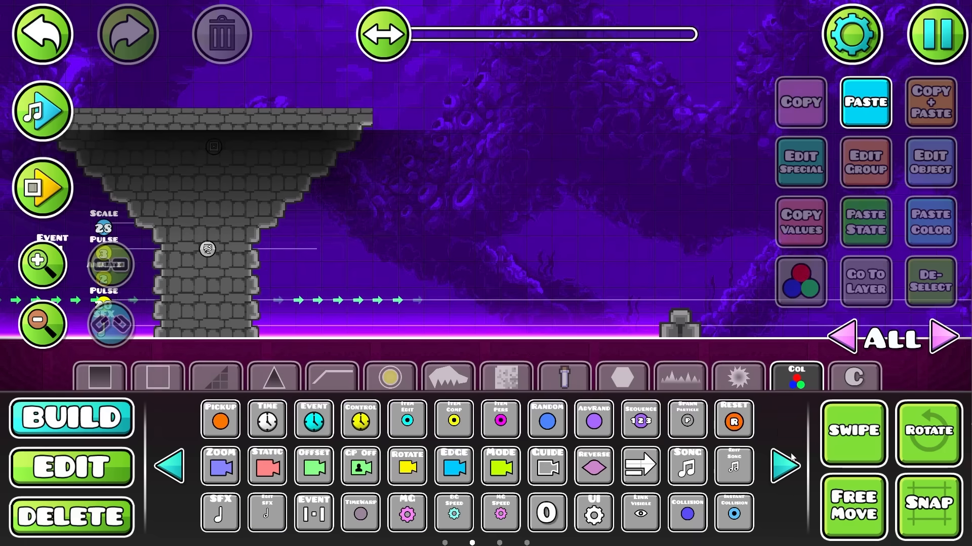
pyautogui.click(786, 465)
pyautogui.click(634, 303)
pyautogui.hotkey('ctrl', 'z')
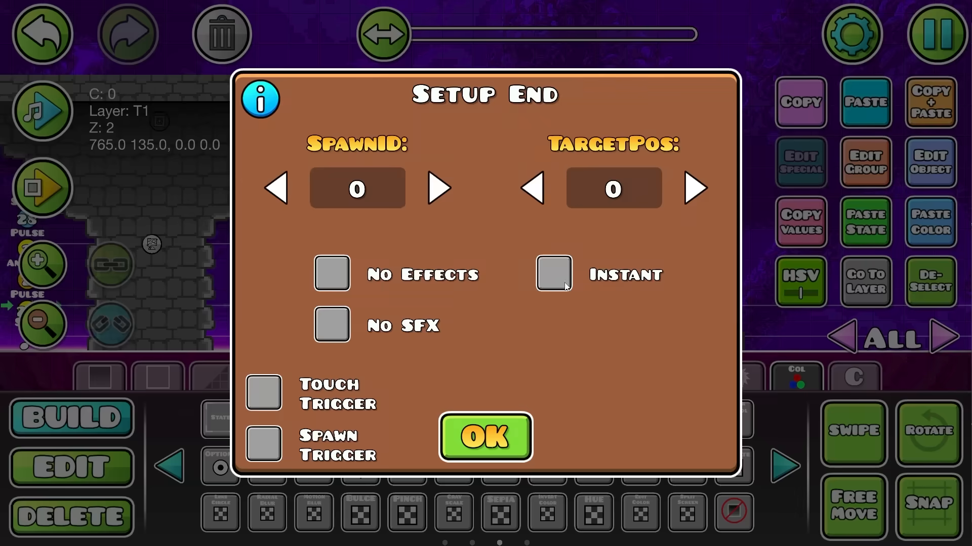
pyautogui.press('Escape')
# - Save the level and play it from the start past the pillar to the End trigger at the stone pile
pyautogui.press('Escape')
pyautogui.click(535, 219)
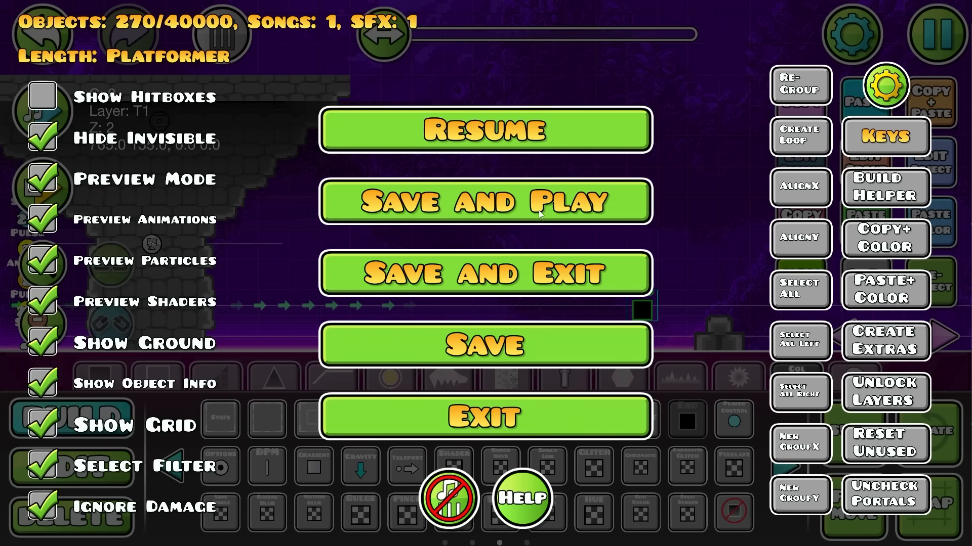
pyautogui.press('Escape')
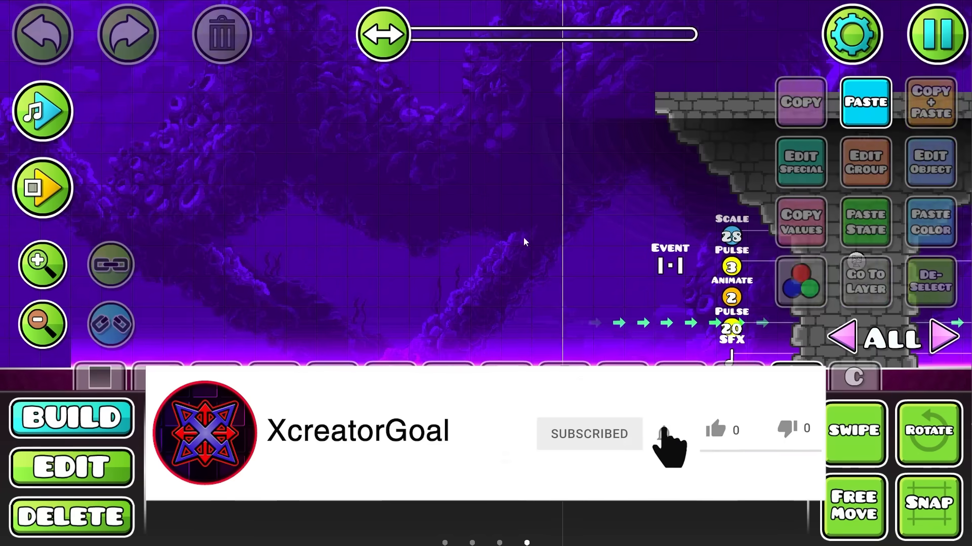
pyautogui.press('Escape')
pyautogui.click(559, 212)
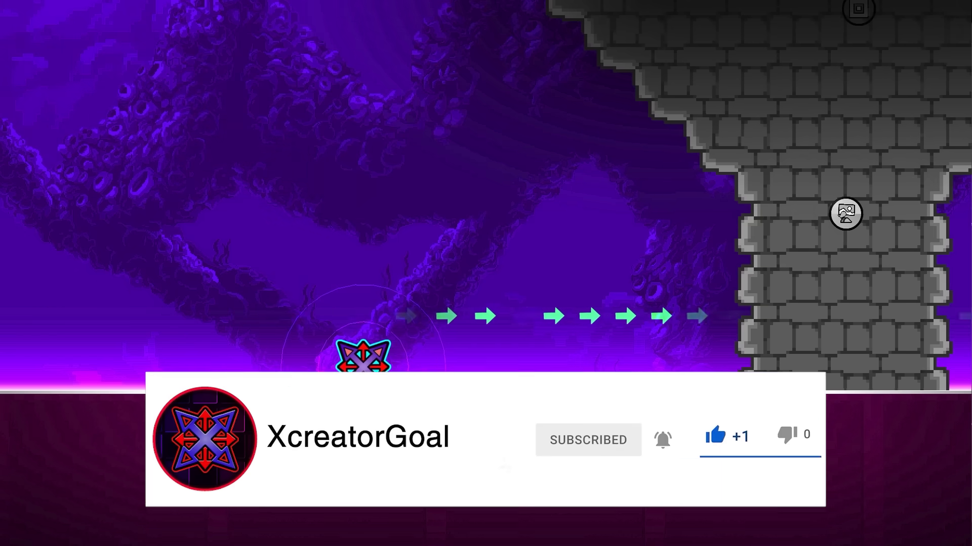
pyautogui.press('Escape')
pyautogui.press('Escape')
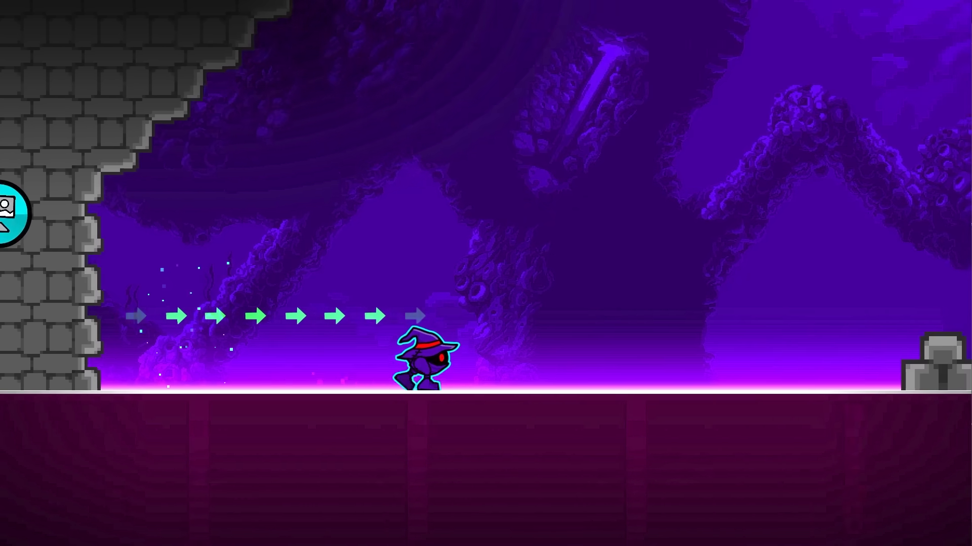
pyautogui.press('space')
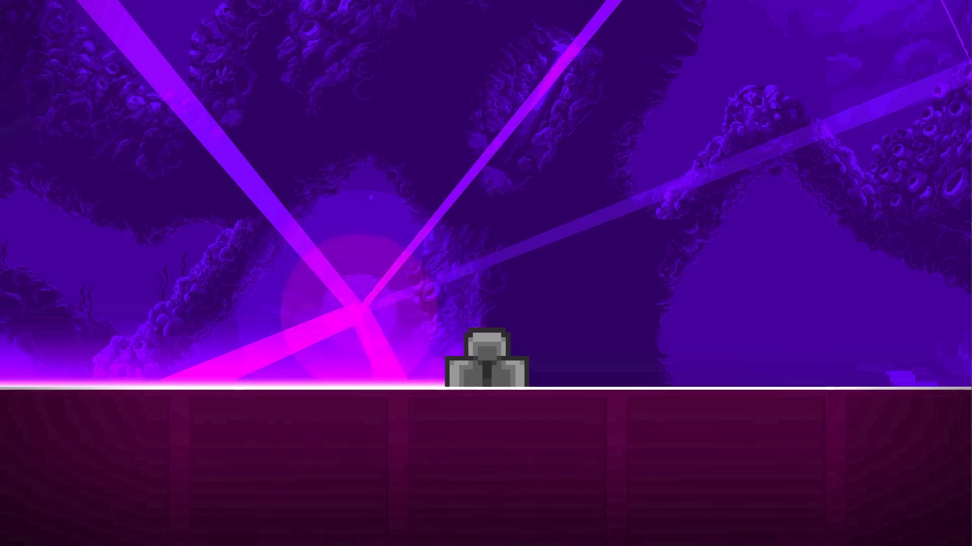